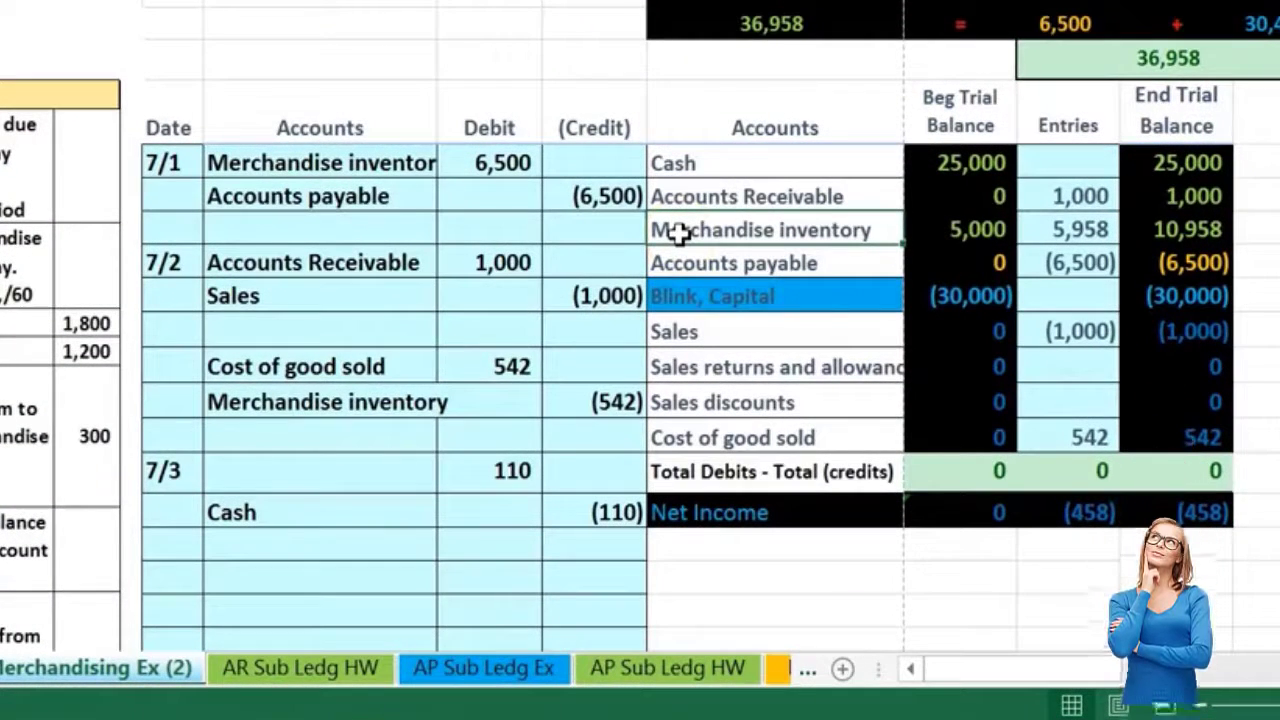
Step: Copy the Merchandise inventory account name from the trial balance and paste it as values into the empty 7/3 account cell
{"action": "right_click", "coordinate": [680, 232]}
{"action": "left_click", "coordinate": [740, 140]}
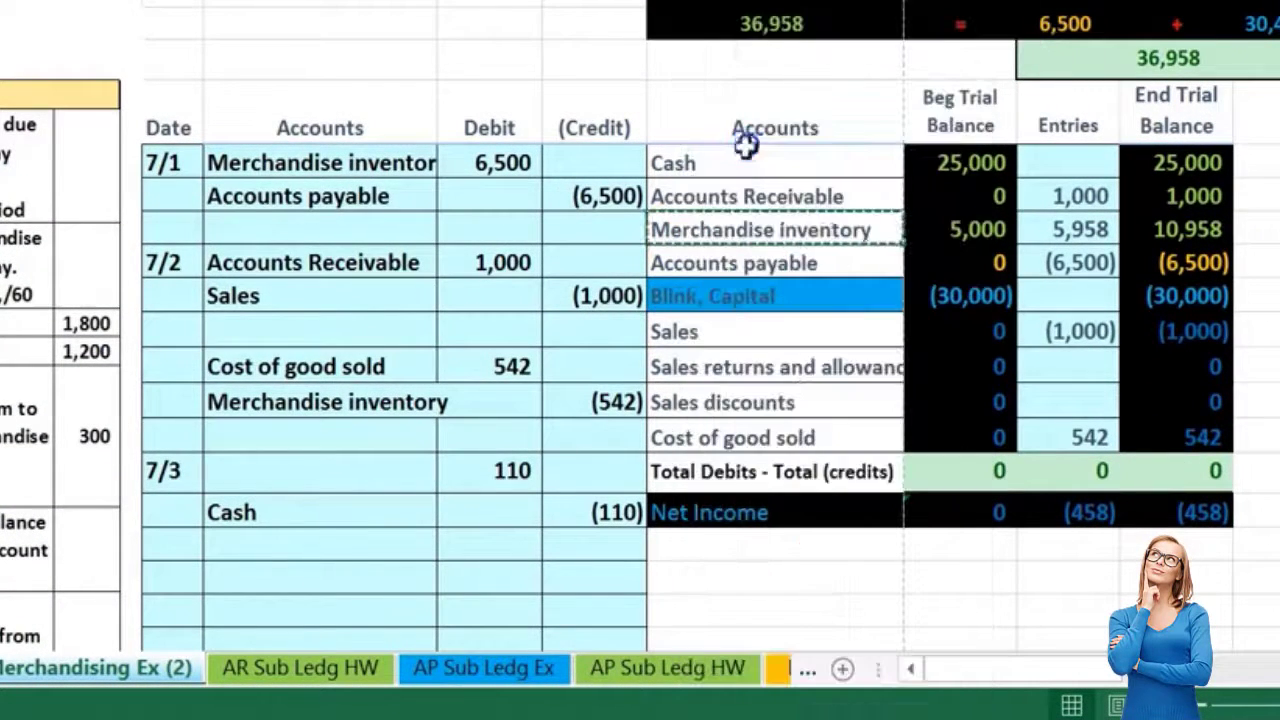
{"action": "right_click", "coordinate": [282, 465]}
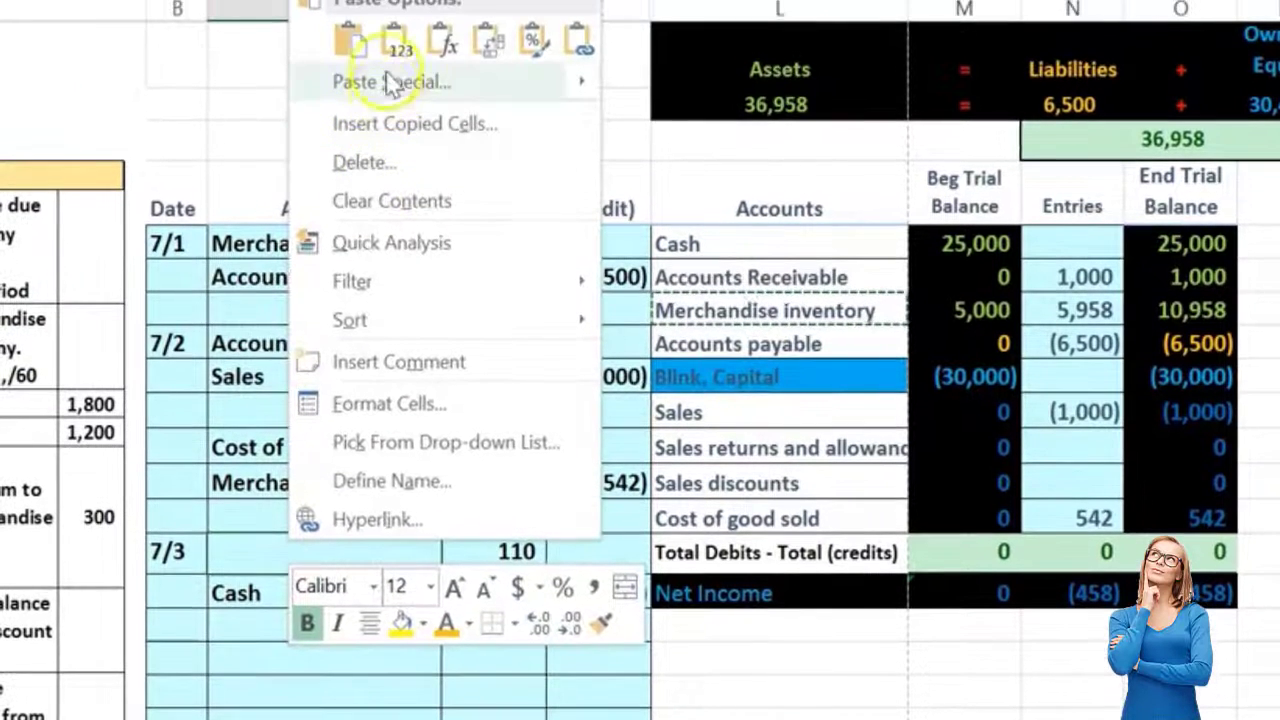
{"action": "left_click", "coordinate": [390, 48]}
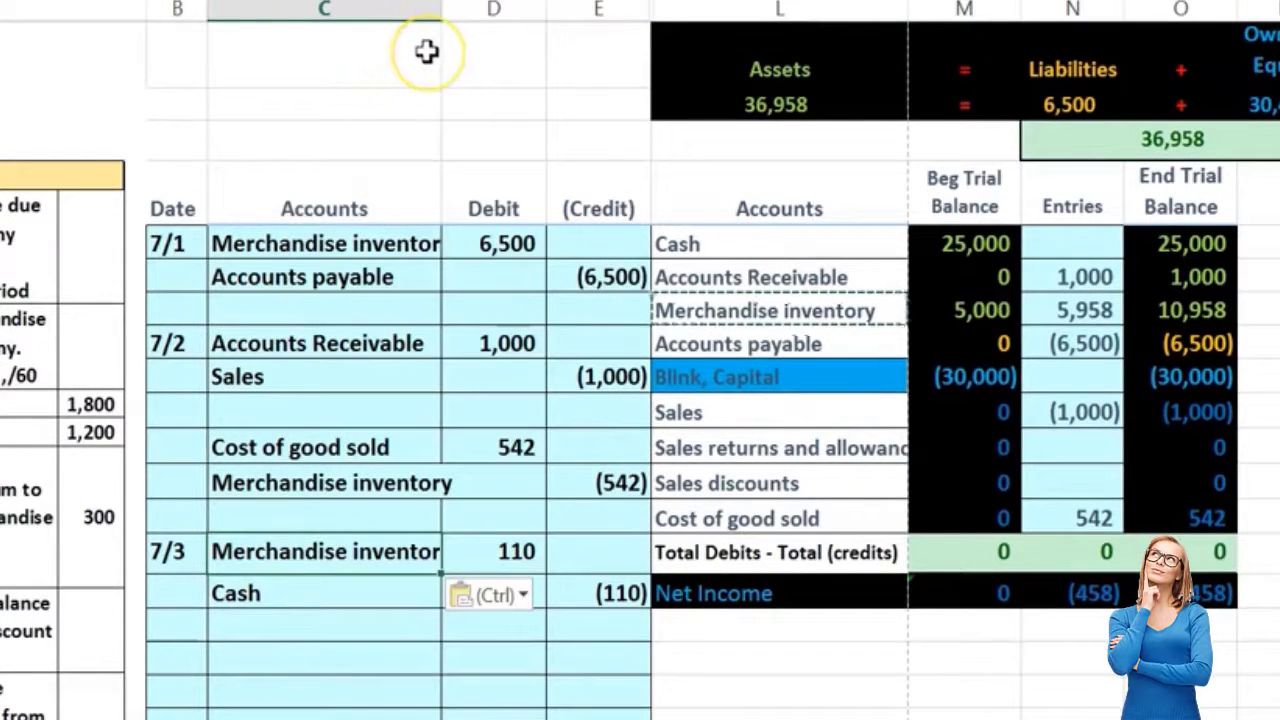
Step: Add the 7/3 debit in D14 to the Merchandise inventory entries formula, making it =D5+E12+D14
{"action": "left_click", "coordinate": [1035, 315]}
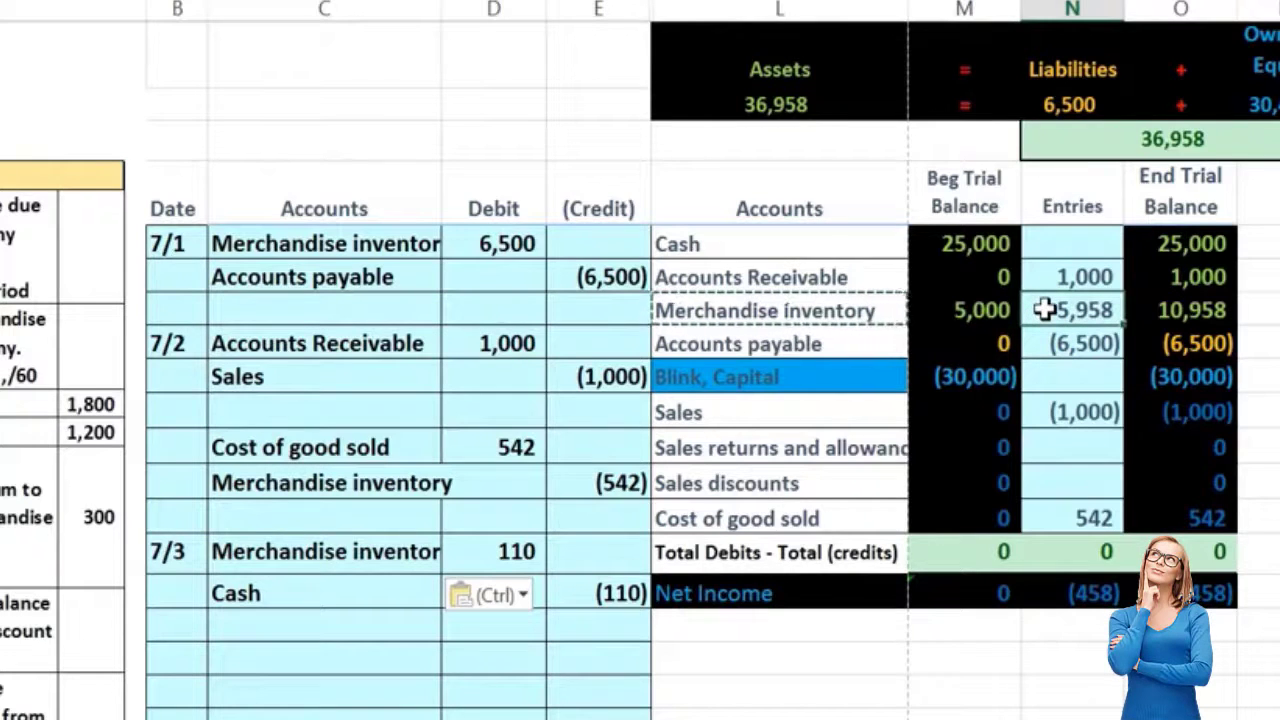
{"action": "double_click", "coordinate": [1044, 311]}
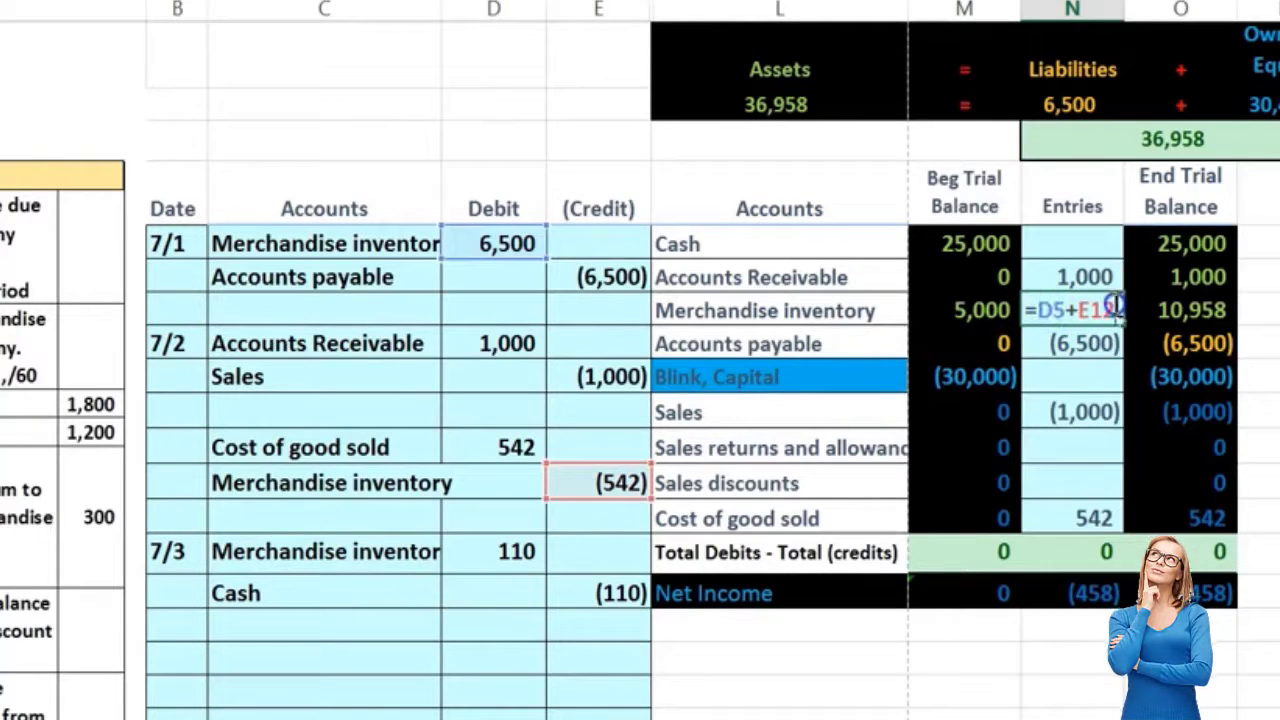
{"action": "type", "text": "+"}
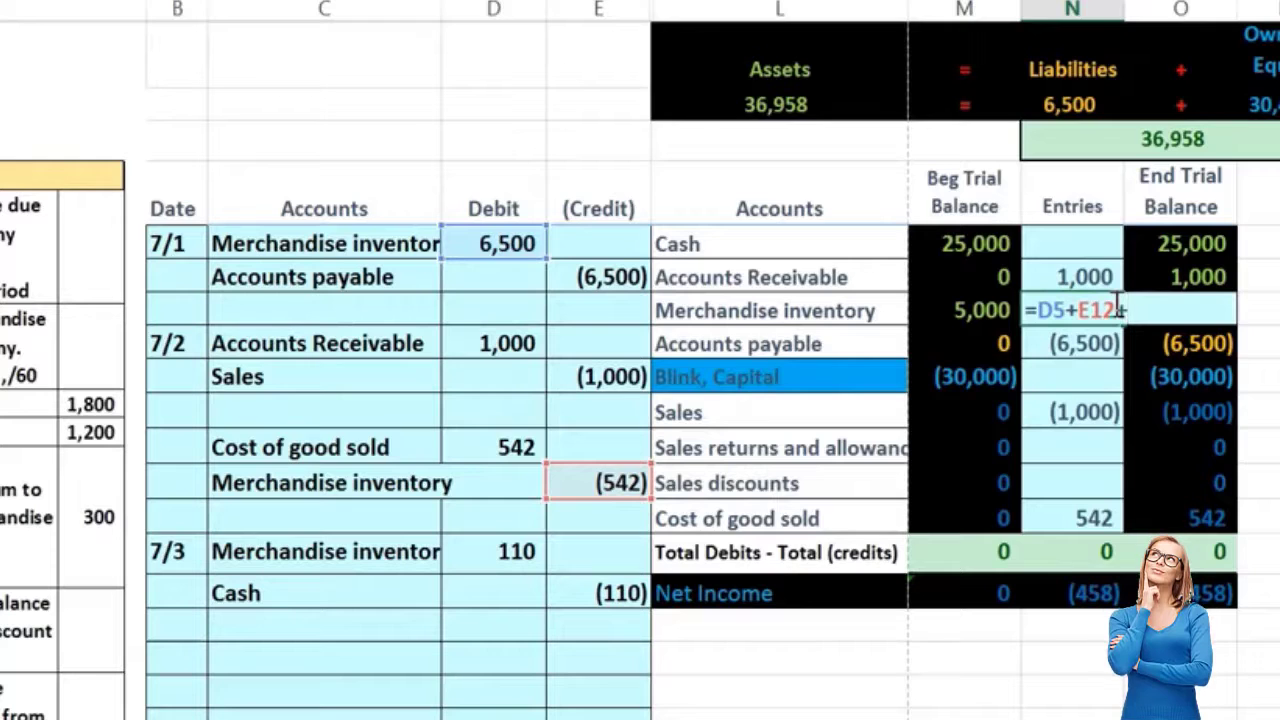
{"action": "left_click", "coordinate": [512, 552]}
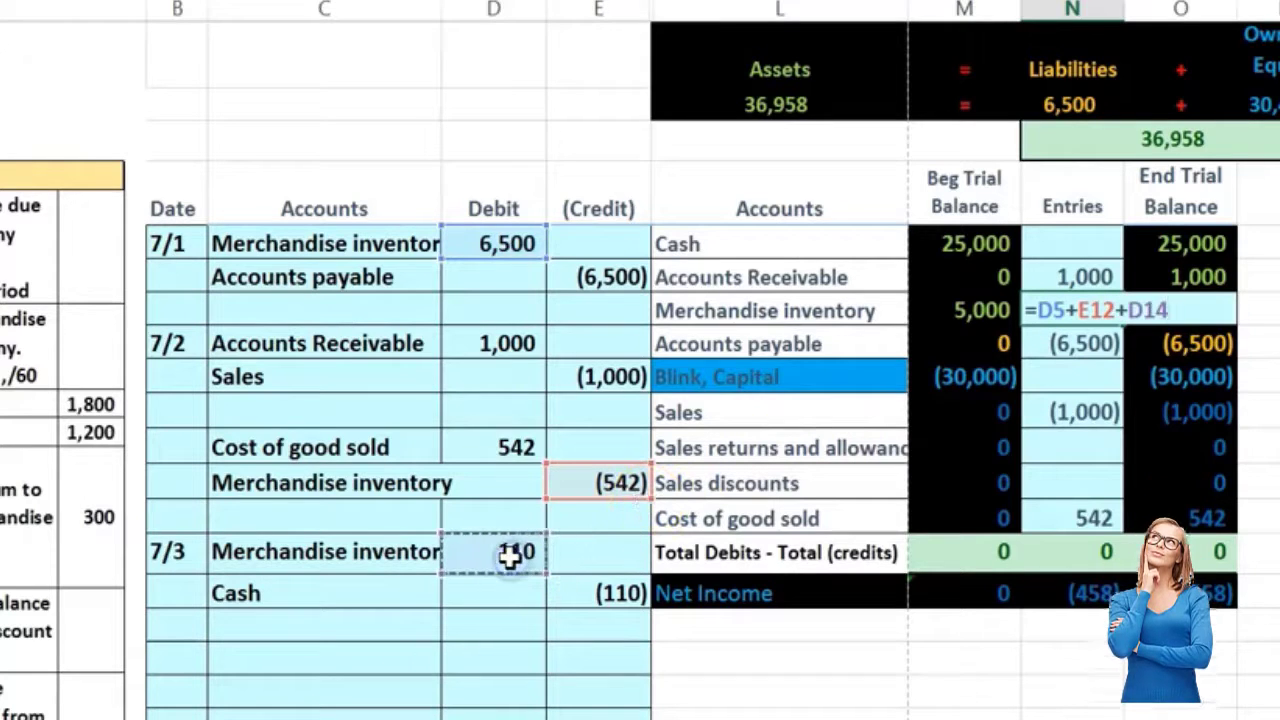
{"action": "key", "text": "Return"}
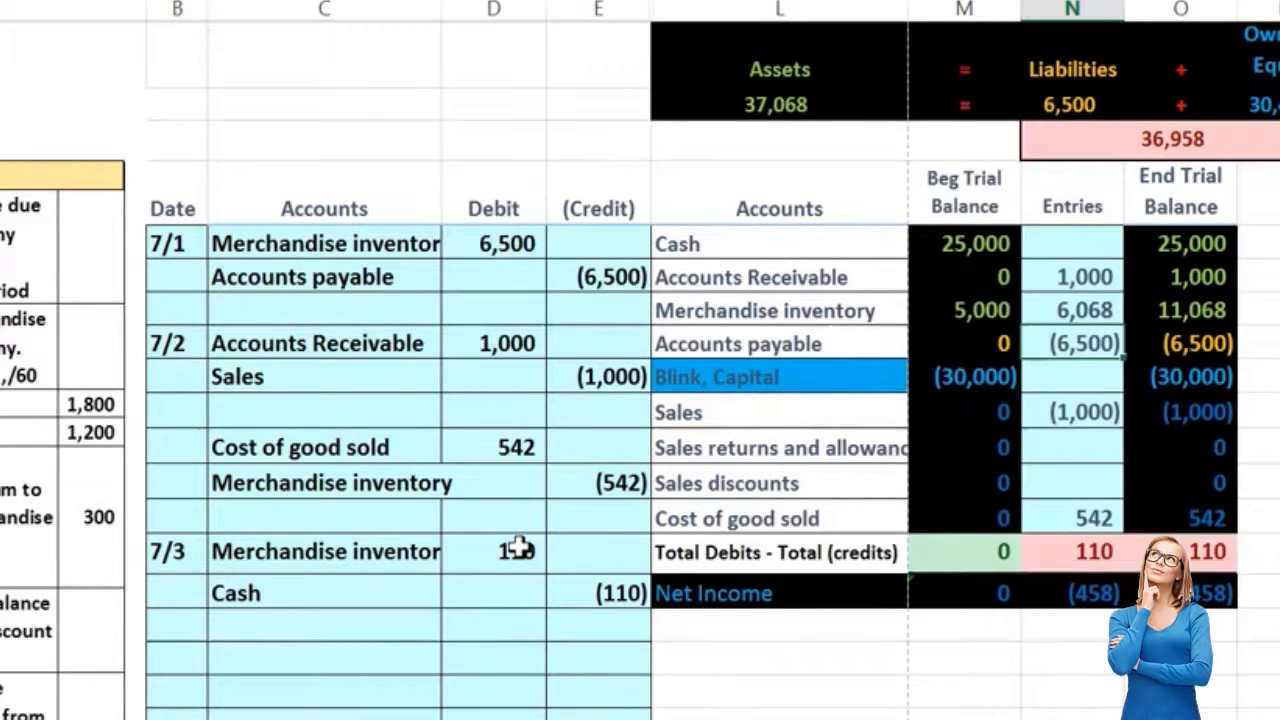
Step: Post the 7/3 cash credit to the Cash row of the Entries column with the formula =E15
{"action": "left_click", "coordinate": [1048, 566]}
{"action": "left_click", "coordinate": [1050, 245]}
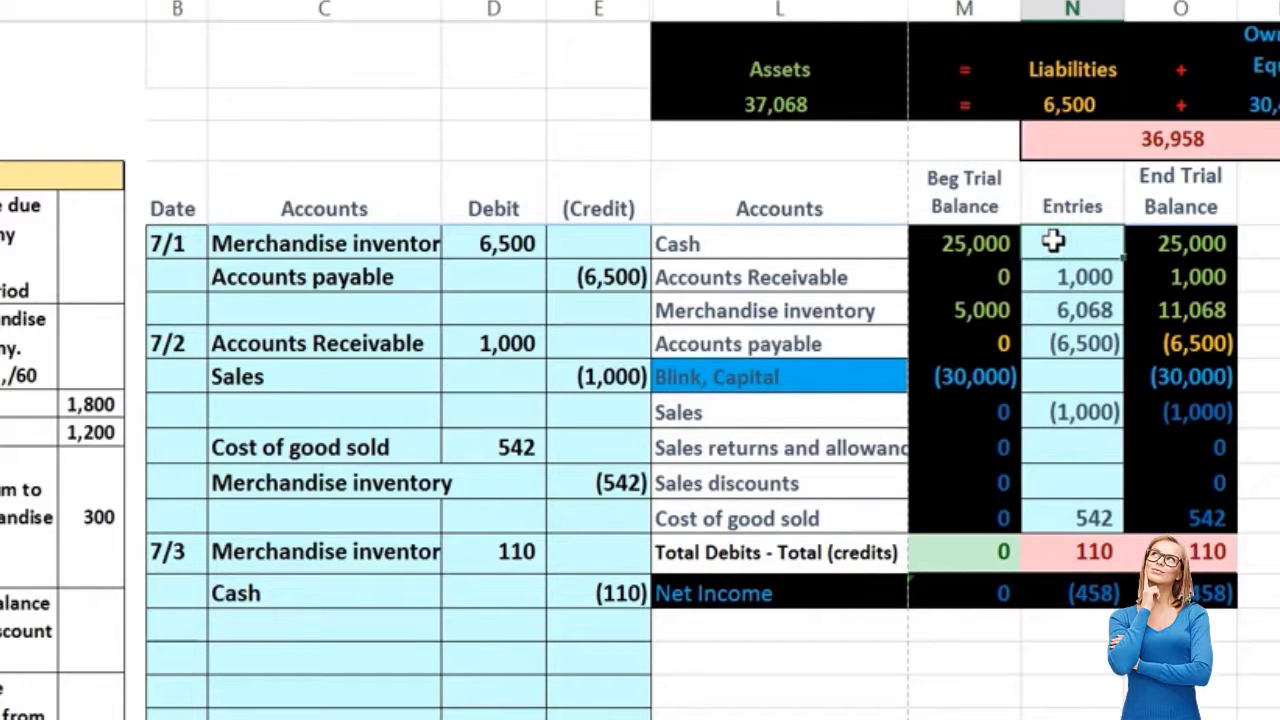
{"action": "type", "text": "="}
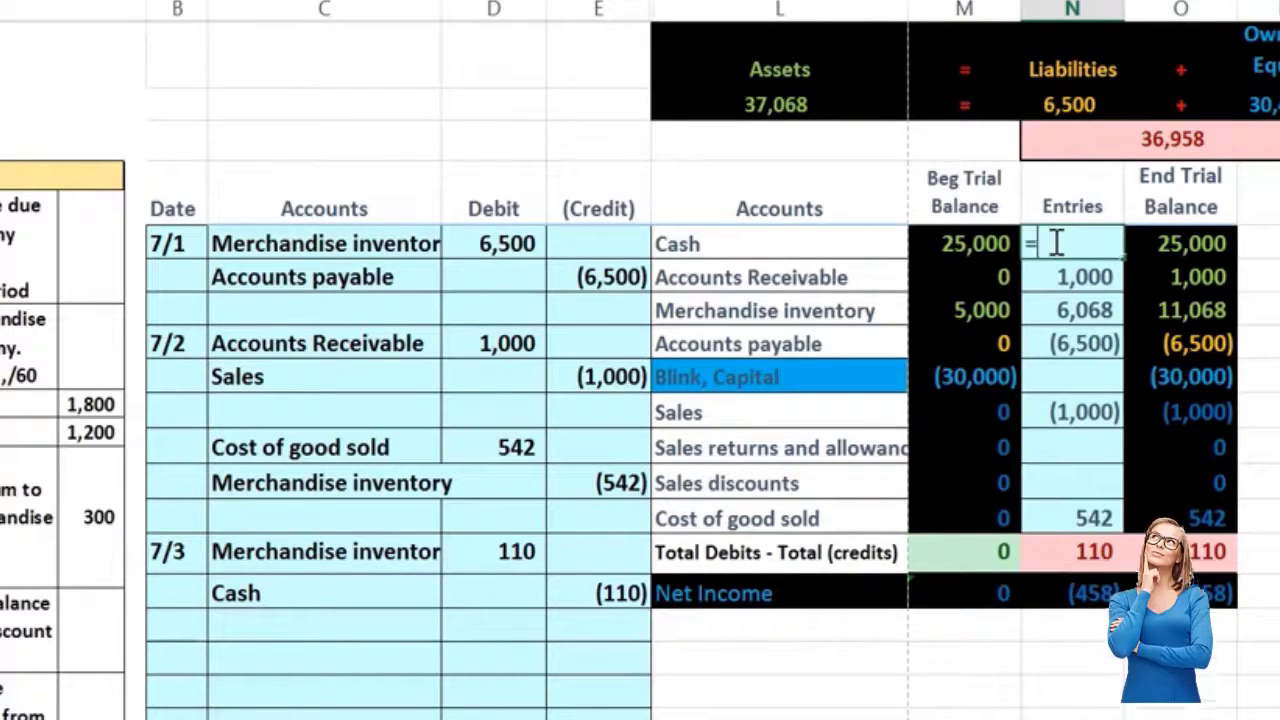
{"action": "left_click", "coordinate": [622, 596]}
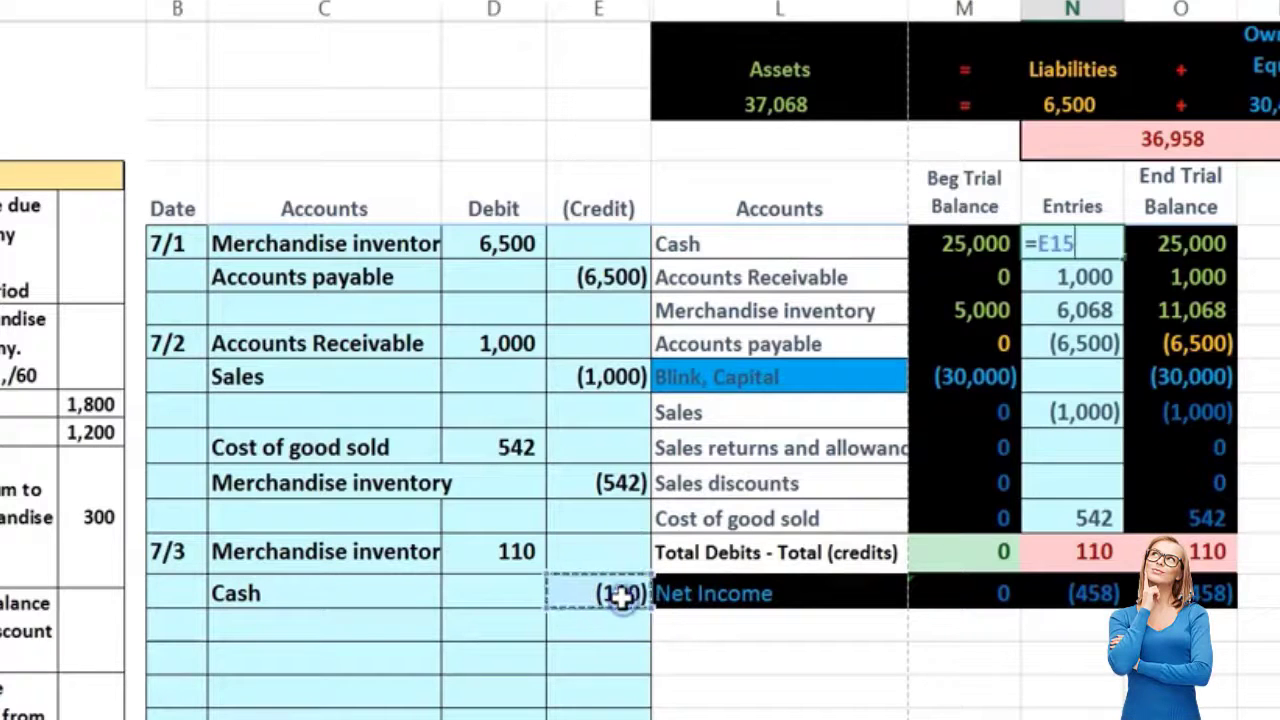
{"action": "key", "text": "Return"}
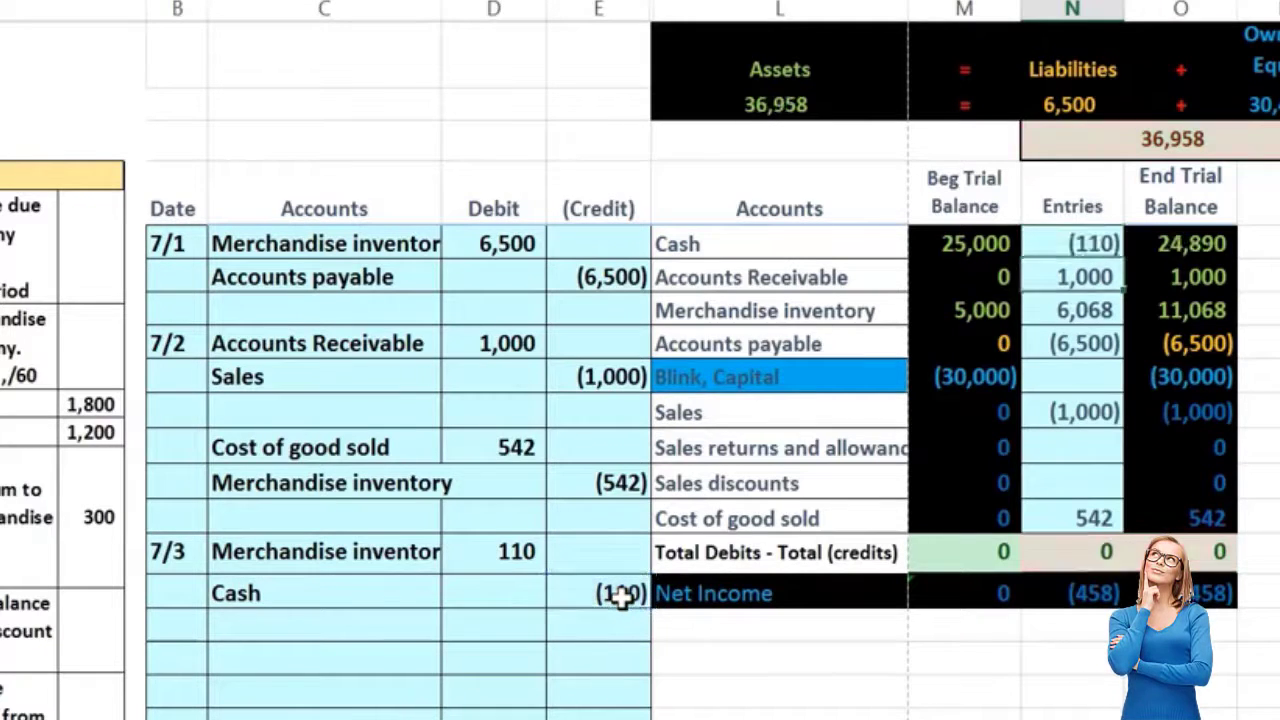
{"action": "left_click", "coordinate": [1098, 302]}
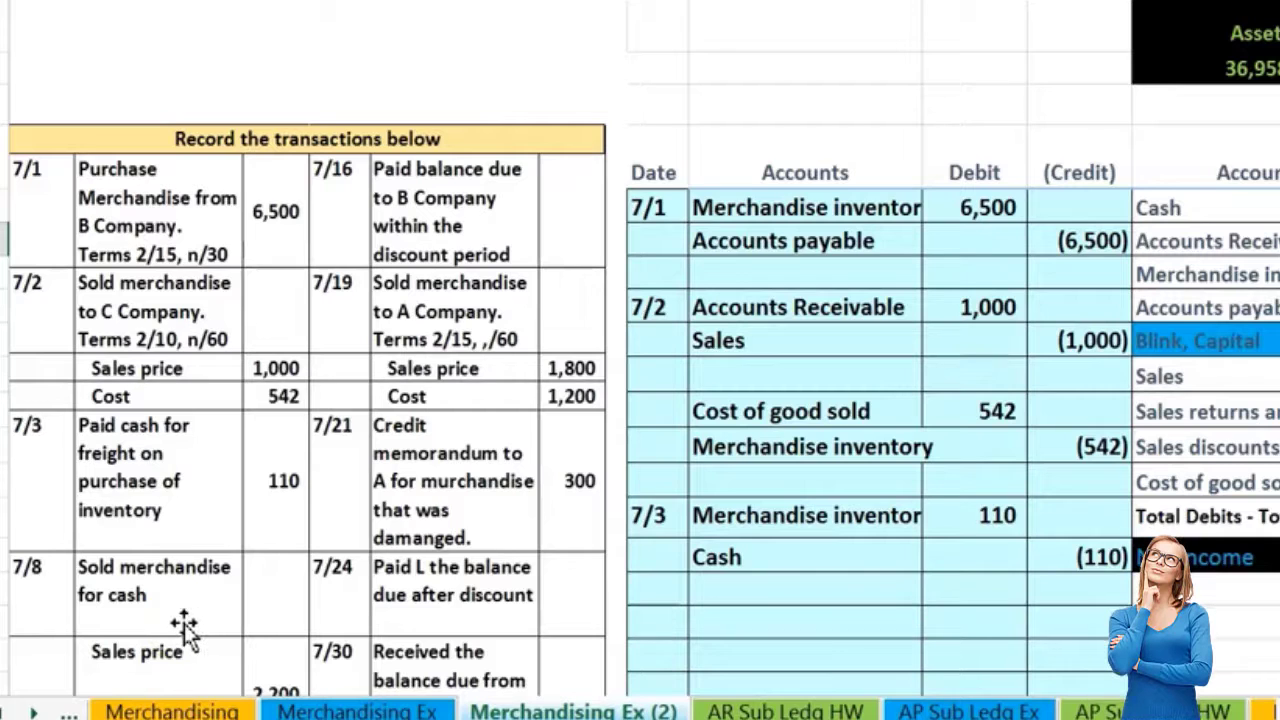
Step: Enter the date 7/8 for a new journal entry, leaving one blank row below the 7/3 entry
{"action": "left_click", "coordinate": [650, 626]}
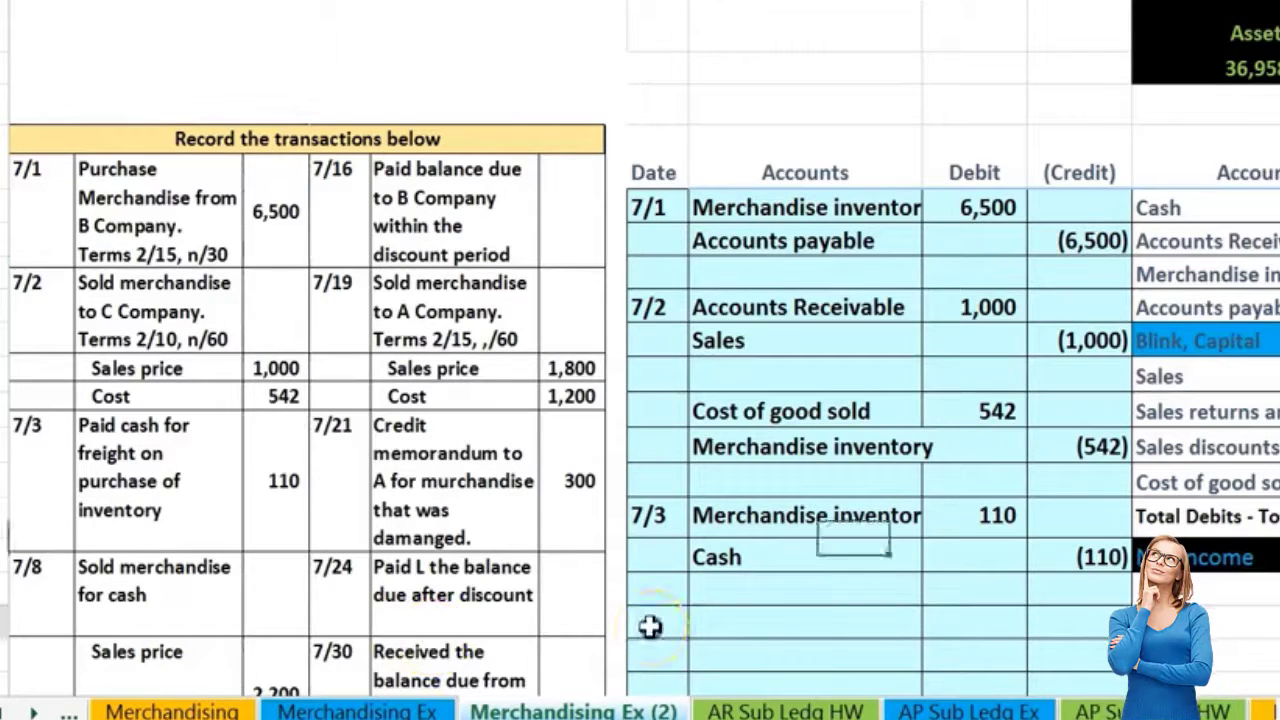
{"action": "type", "text": "7/8"}
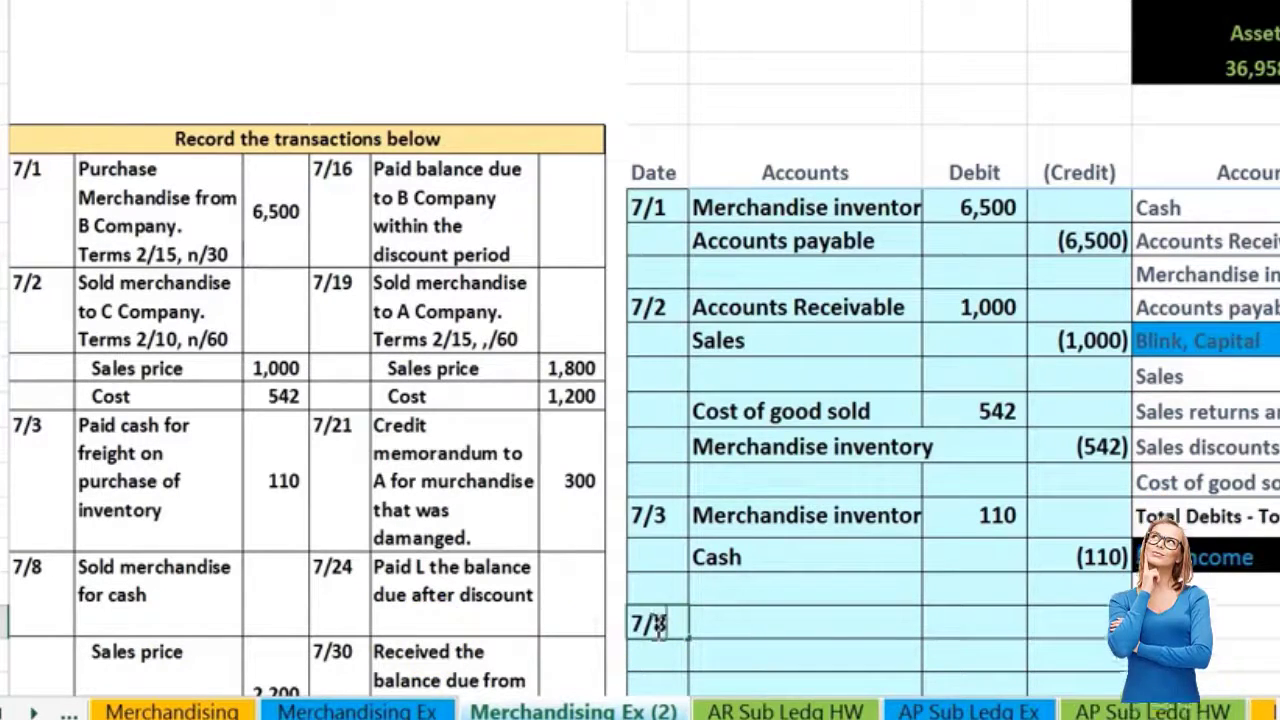
{"action": "key", "text": "Return"}
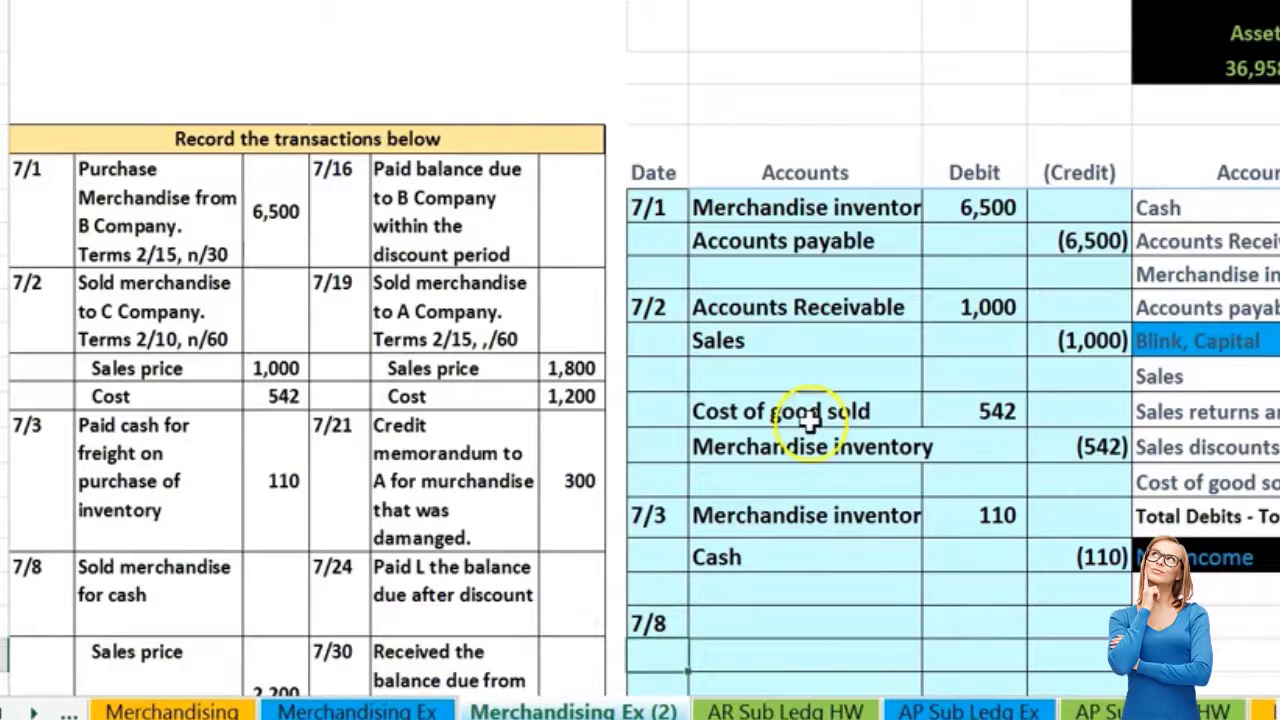
Step: Copy the Cash account name from the trial balance and paste it as values beside the 7/8 date
{"action": "scroll", "coordinate": [809, 609], "scroll_direction": "down", "scroll_amount": 1}
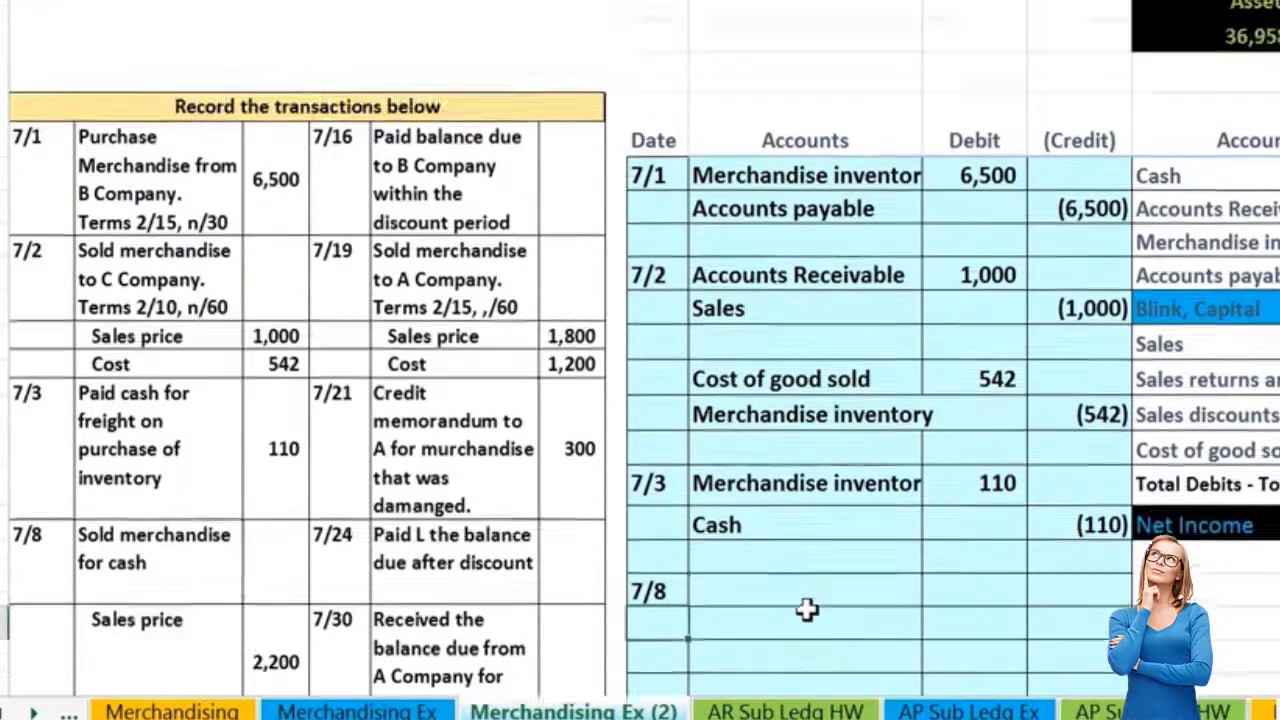
{"action": "scroll", "coordinate": [807, 609], "scroll_direction": "up", "scroll_amount": 1}
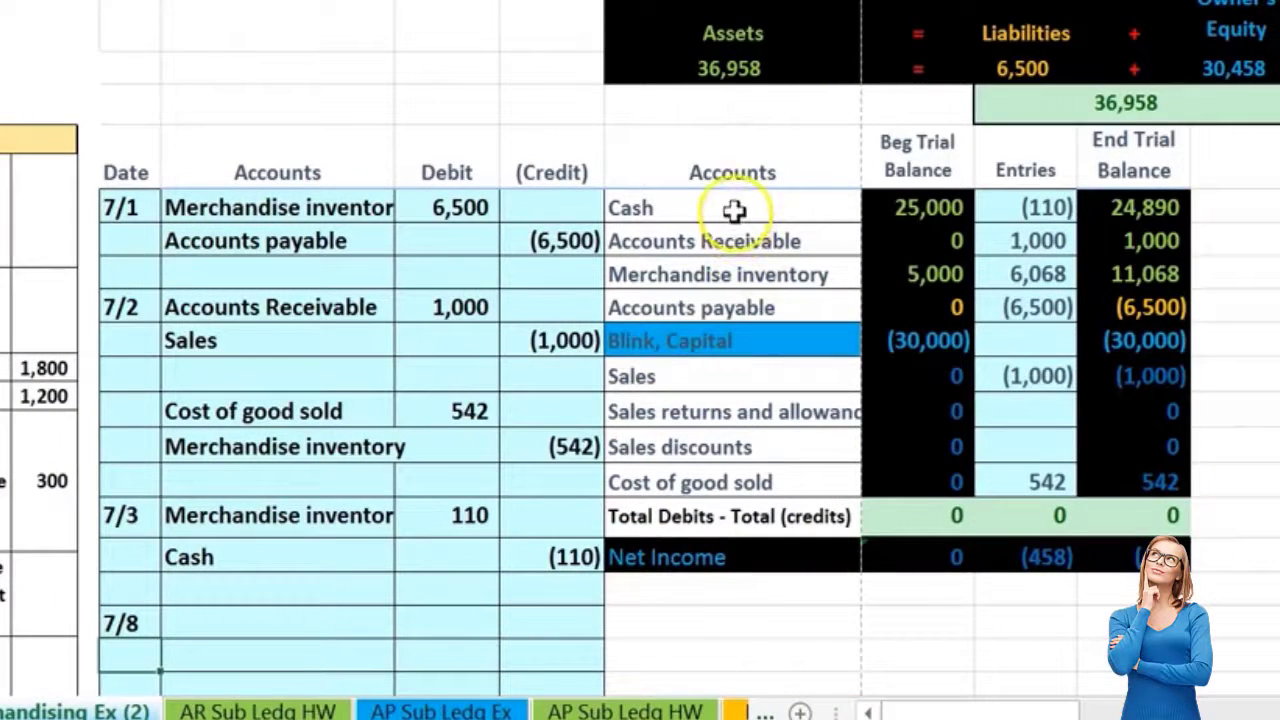
{"action": "left_click", "coordinate": [878, 207]}
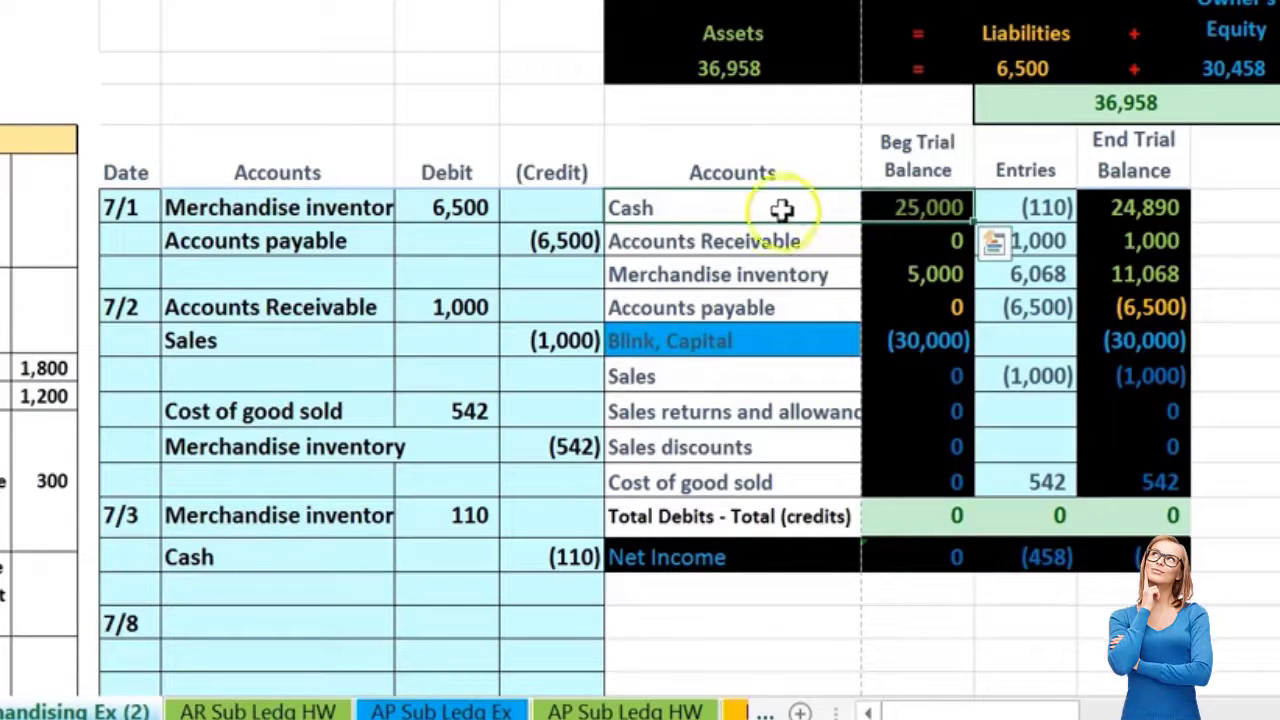
{"action": "right_click", "coordinate": [725, 199]}
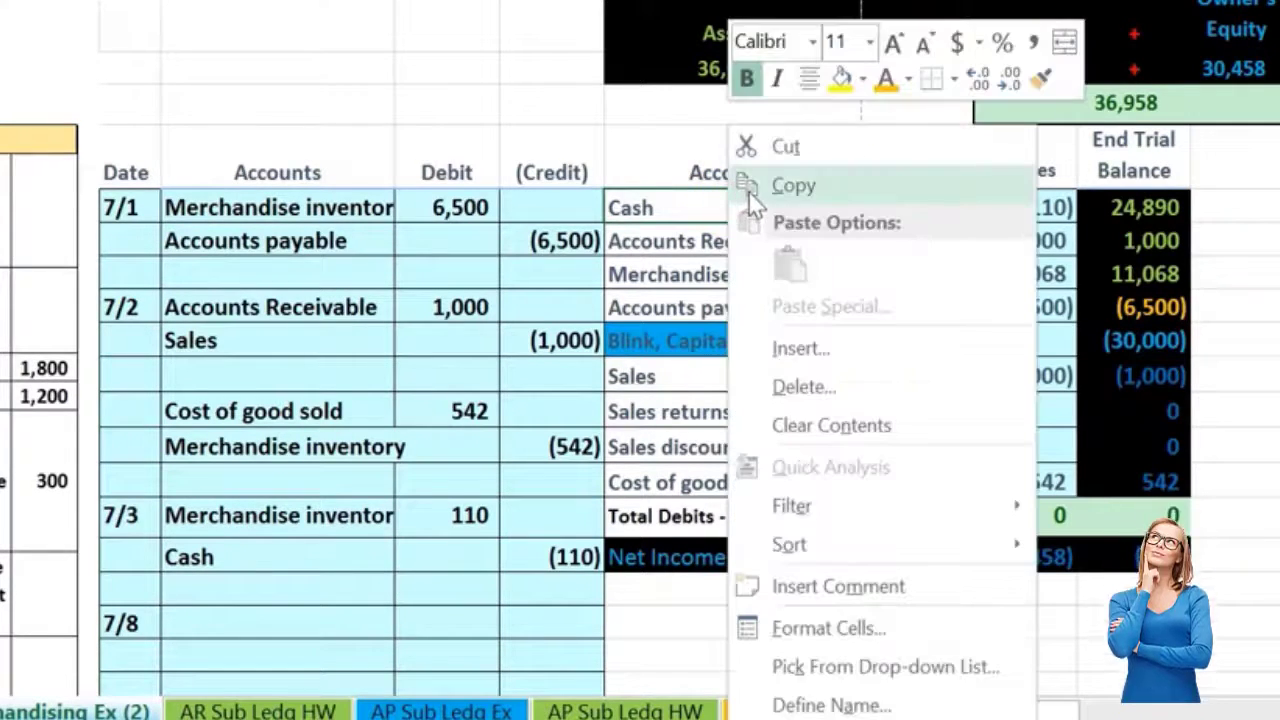
{"action": "left_click", "coordinate": [748, 190]}
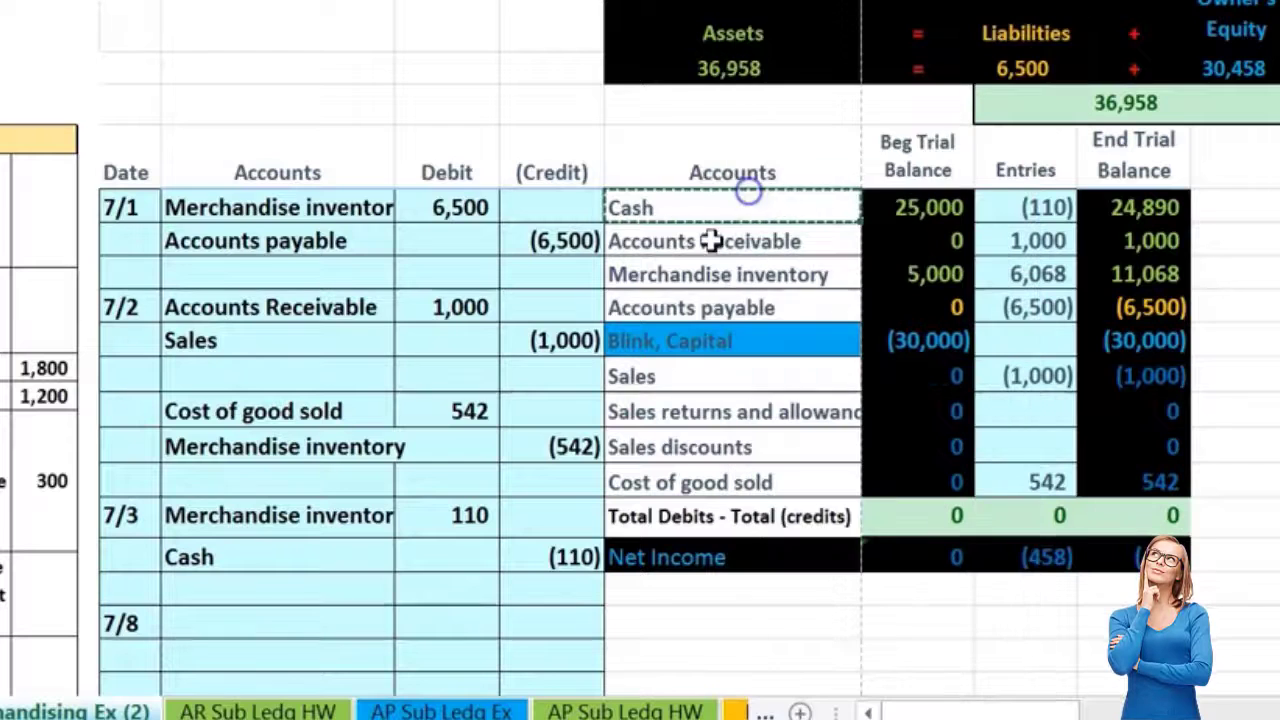
{"action": "right_click", "coordinate": [192, 622]}
{"action": "left_click", "coordinate": [302, 121]}
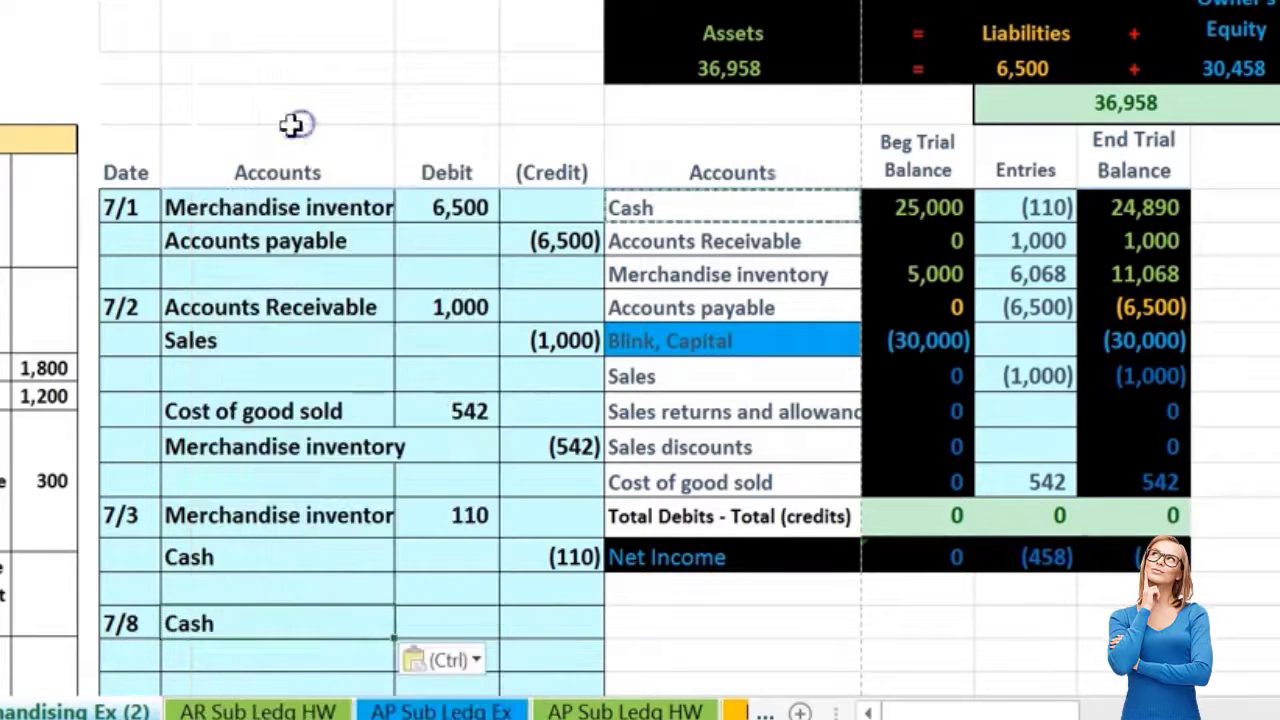
Step: Enter a debit of 2,200 for Cash in the 7/8 journal entry
{"action": "scroll", "coordinate": [537, 484], "scroll_direction": "down", "scroll_amount": 2}
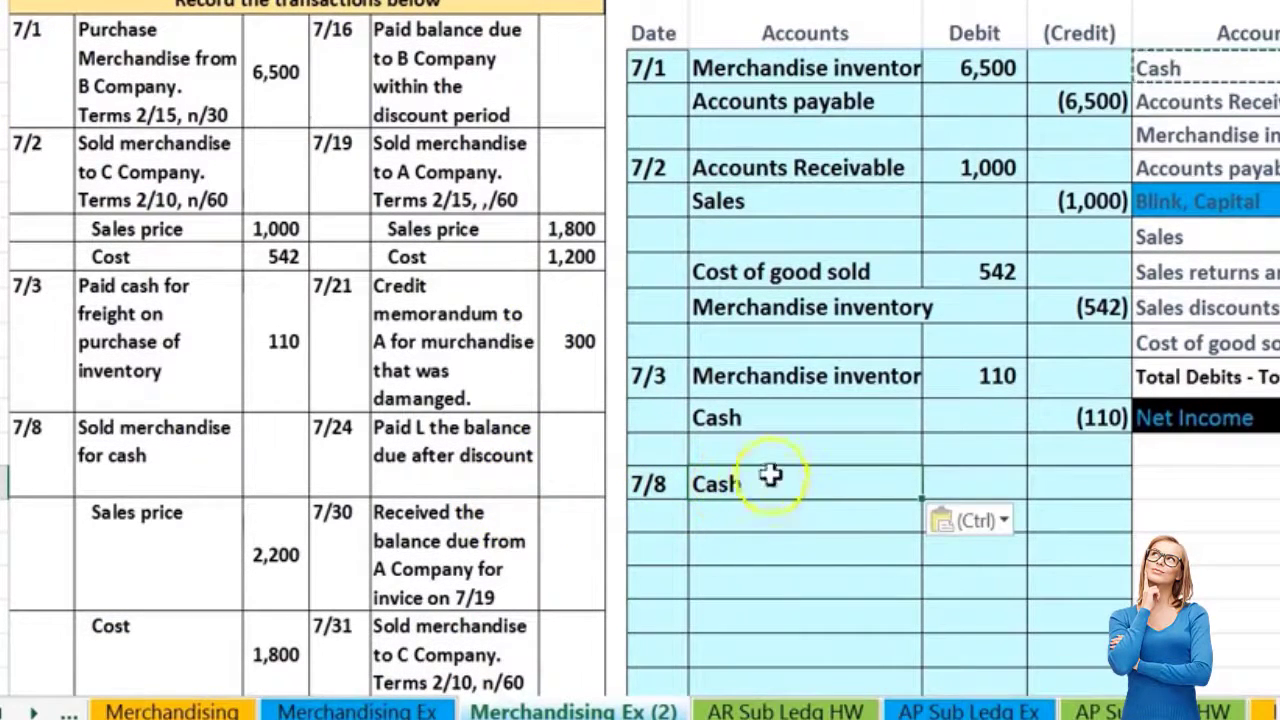
{"action": "left_click", "coordinate": [974, 480]}
{"action": "type", "text": "2"}
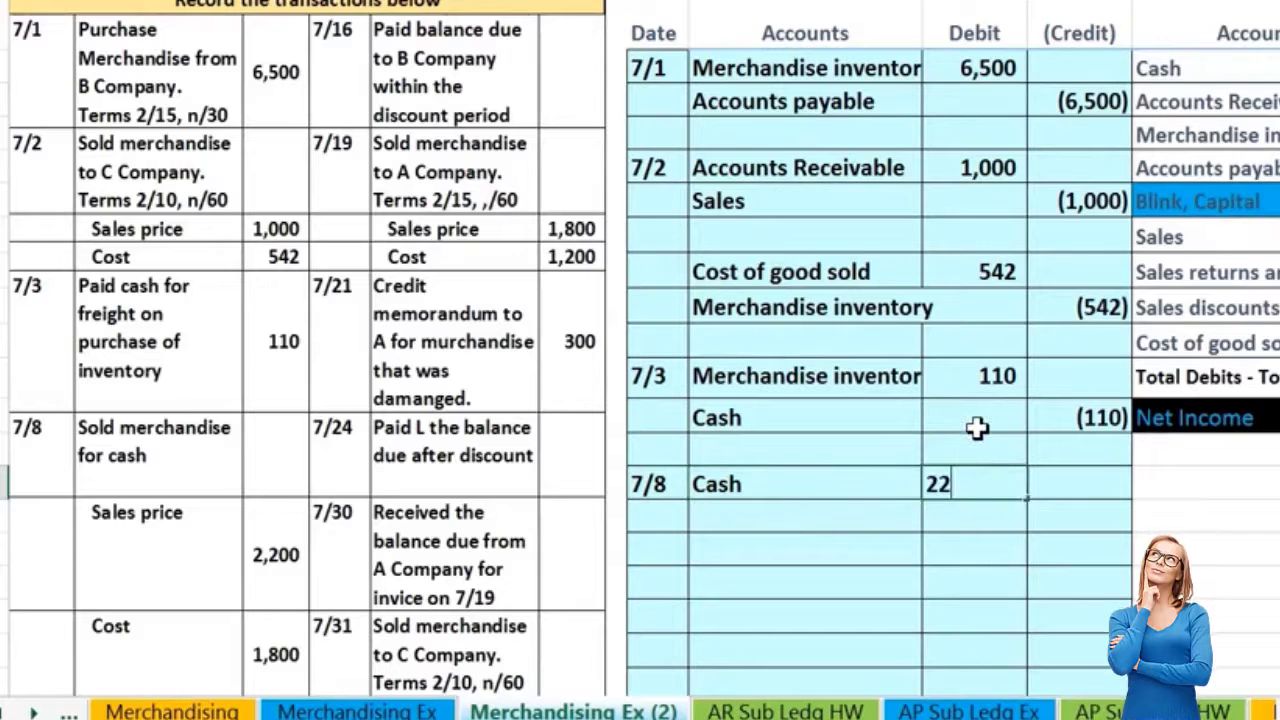
{"action": "type", "text": ",200"}
{"action": "key", "text": "Return"}
Step: Credit the row below the 7/8 Cash line with a formula that negates its 2,200 debit
{"action": "key", "text": "Right"}
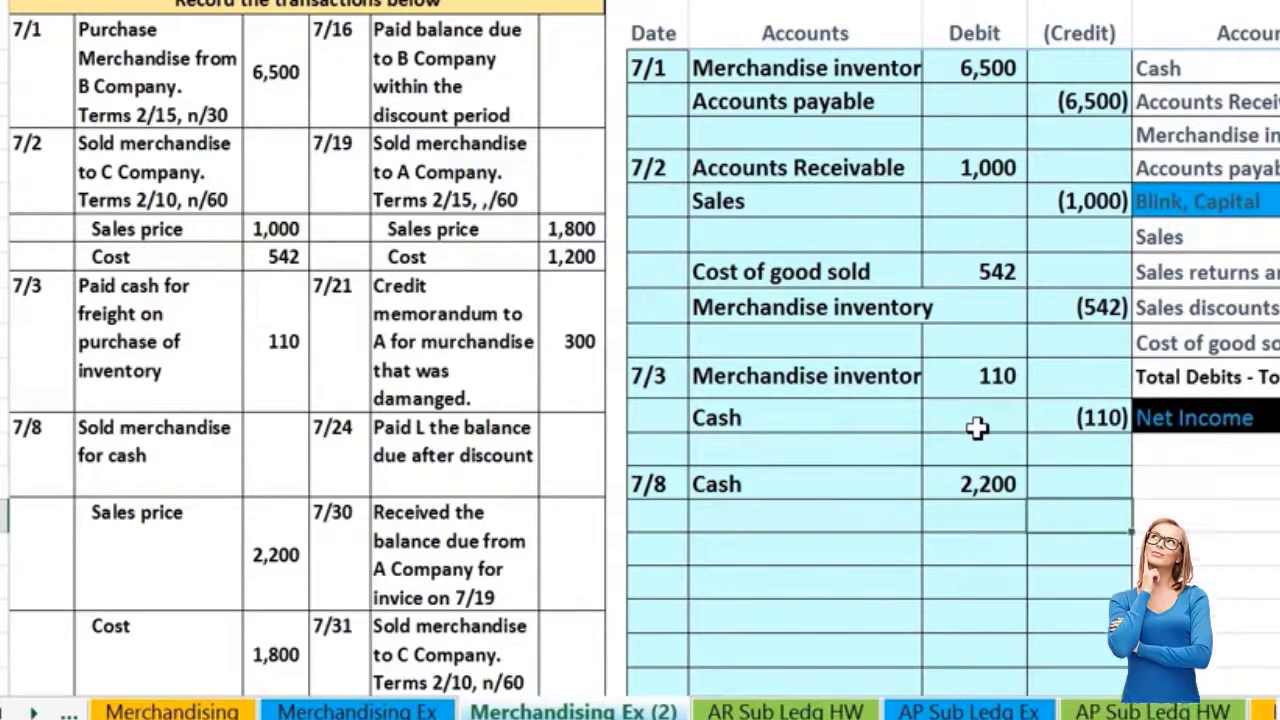
{"action": "type", "text": "-"}
{"action": "key", "text": "Left"}
{"action": "key", "text": "Up"}
{"action": "key", "text": "Return"}
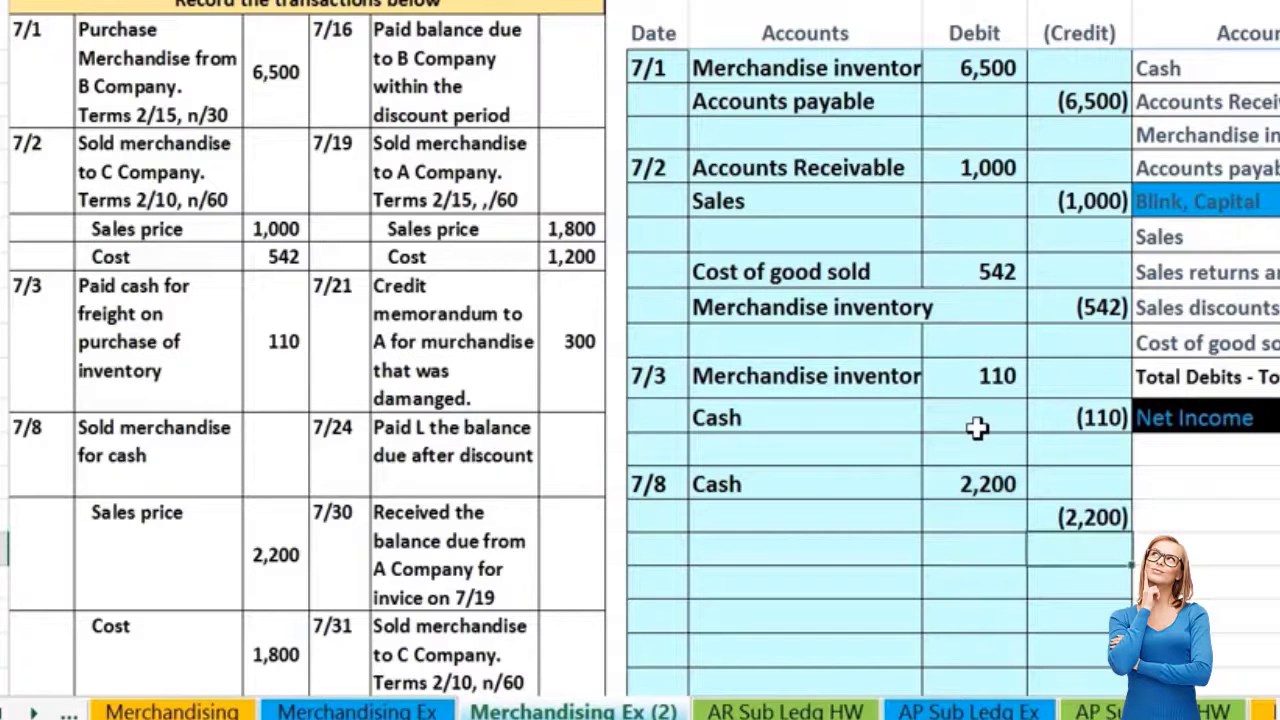
Step: Copy the Sales account name from the trial balance and paste it as values beside the 2,200 credit
{"action": "scroll", "coordinate": [1051, 491], "scroll_direction": "up", "scroll_amount": 1}
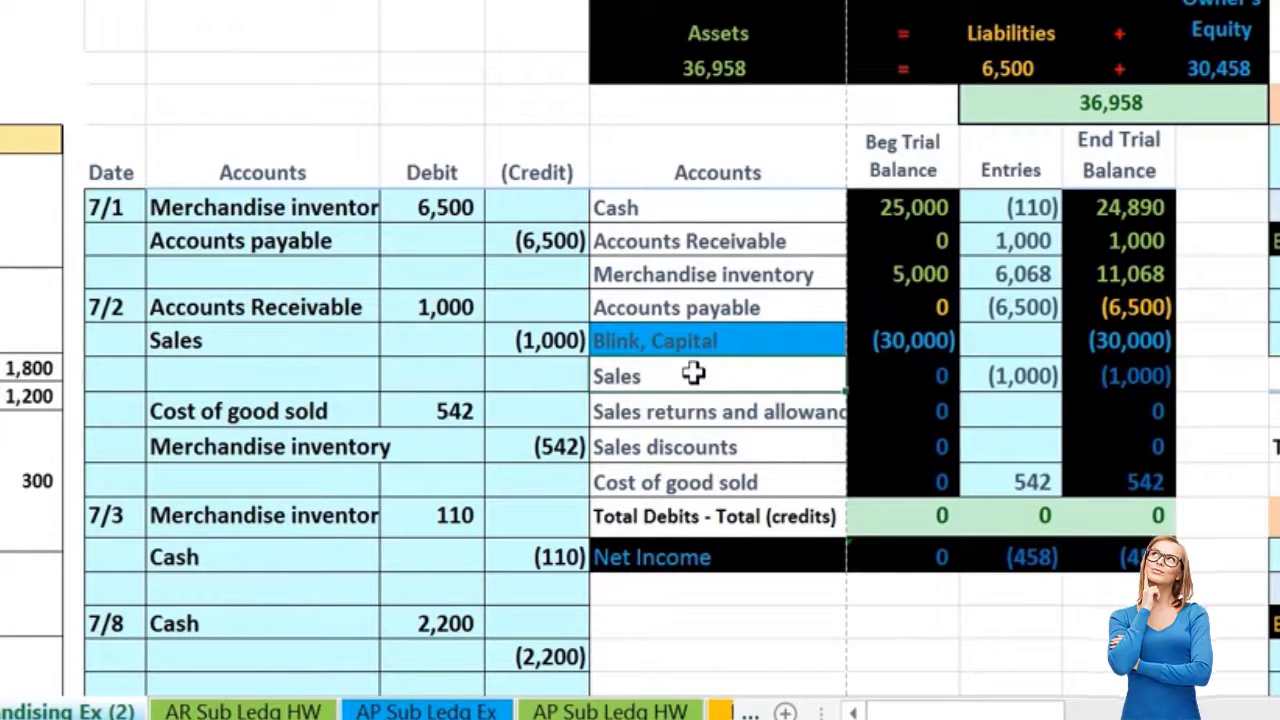
{"action": "mouse_move", "coordinate": [900, 376]}
{"action": "left_mouse_down"}
{"action": "mouse_move", "coordinate": [966, 357]}
{"action": "mouse_move", "coordinate": [1096, 357]}
{"action": "left_mouse_up"}
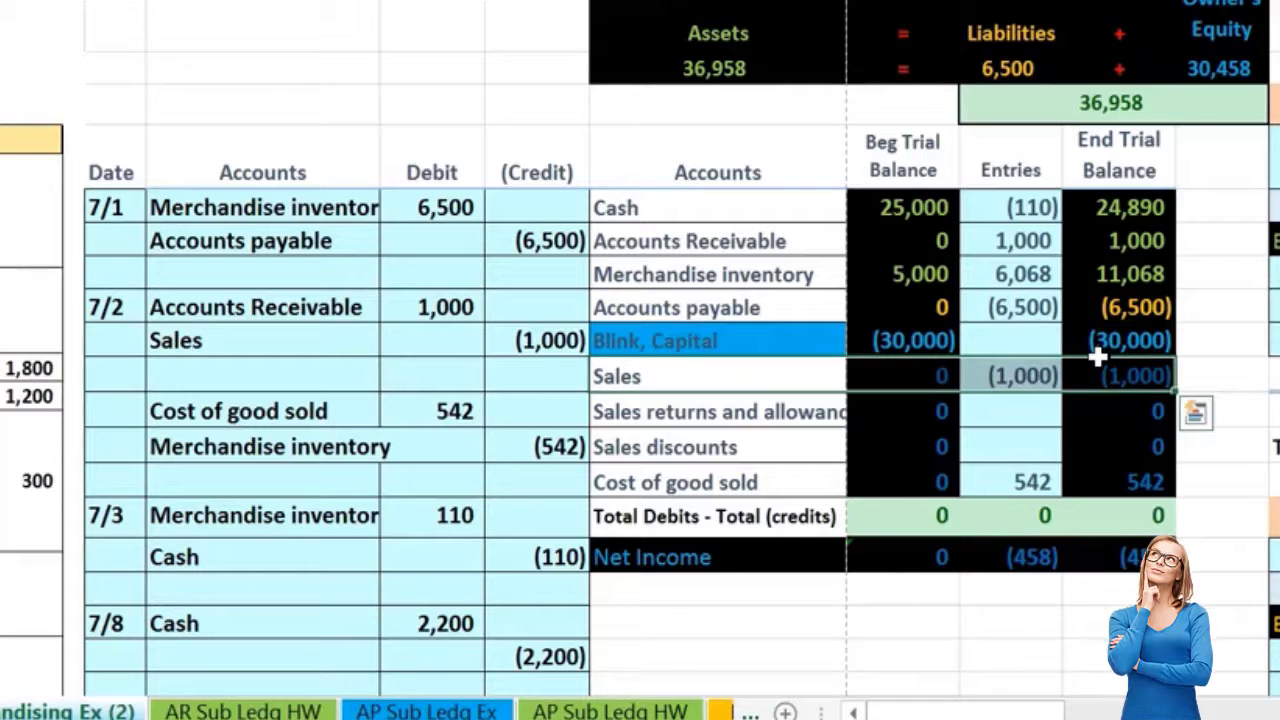
{"action": "left_click", "coordinate": [742, 380]}
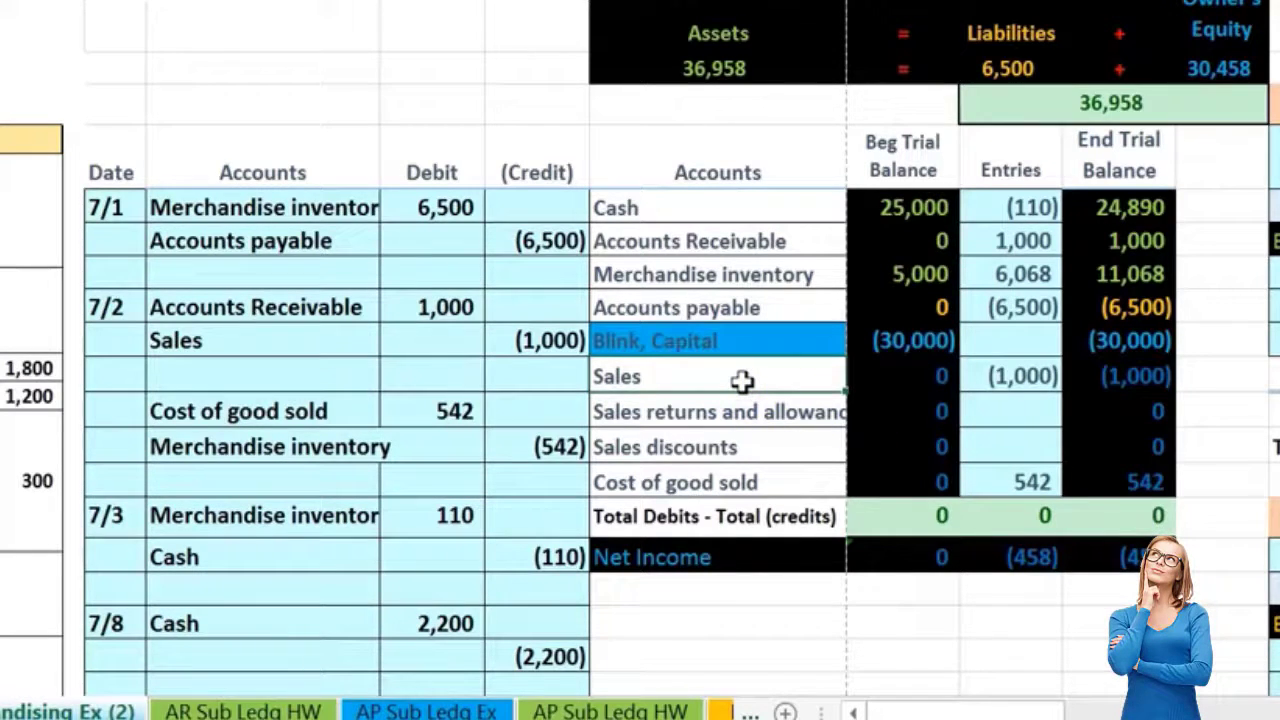
{"action": "right_click", "coordinate": [742, 380]}
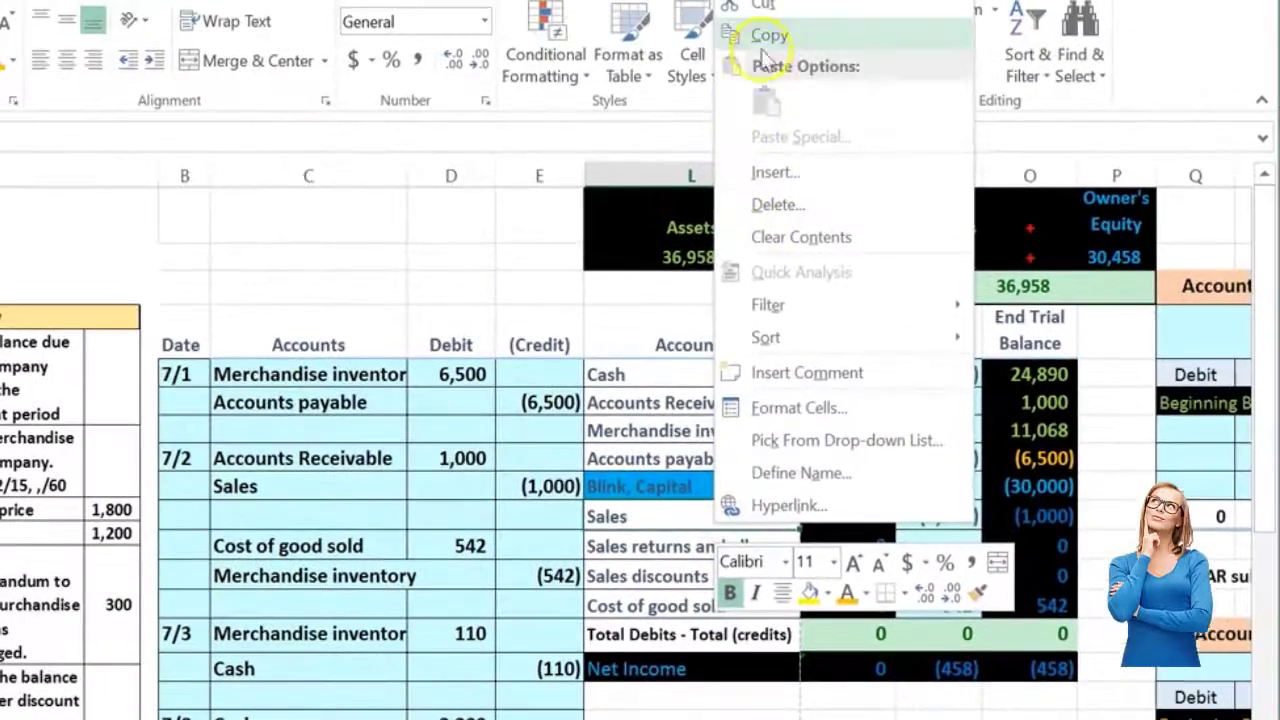
{"action": "left_click", "coordinate": [770, 42]}
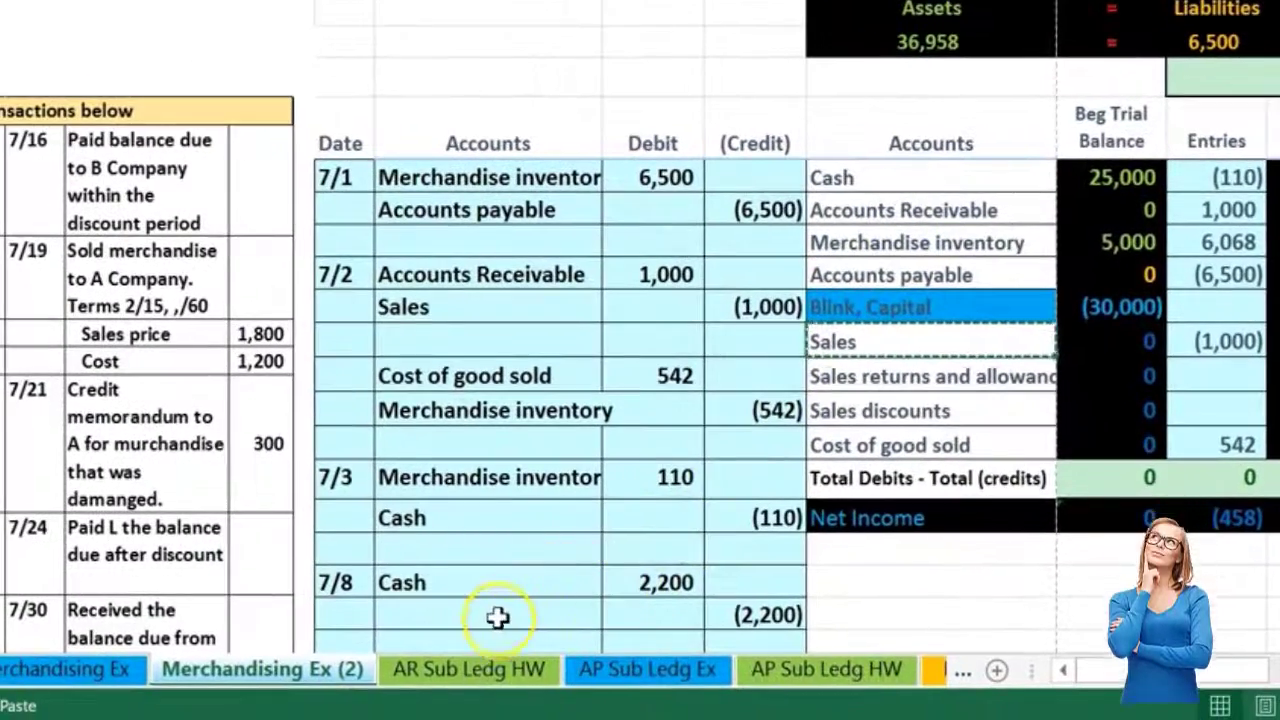
{"action": "right_click", "coordinate": [495, 612]}
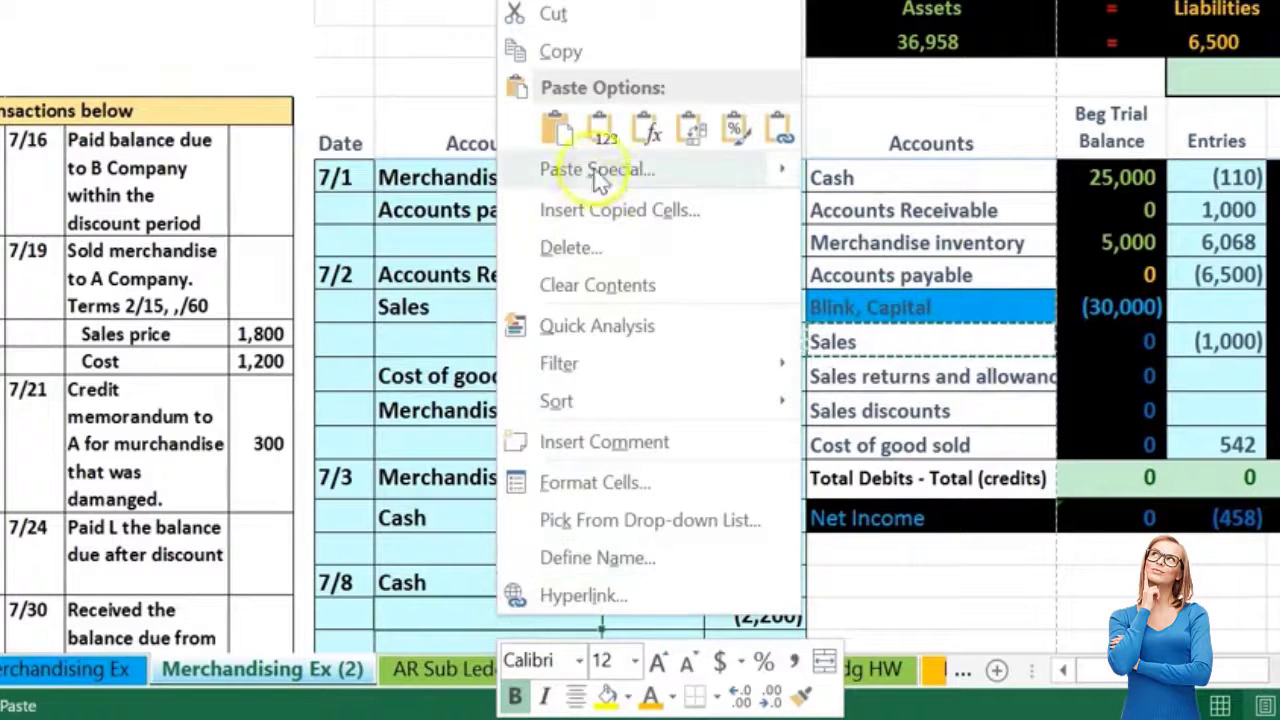
{"action": "left_click", "coordinate": [600, 128]}
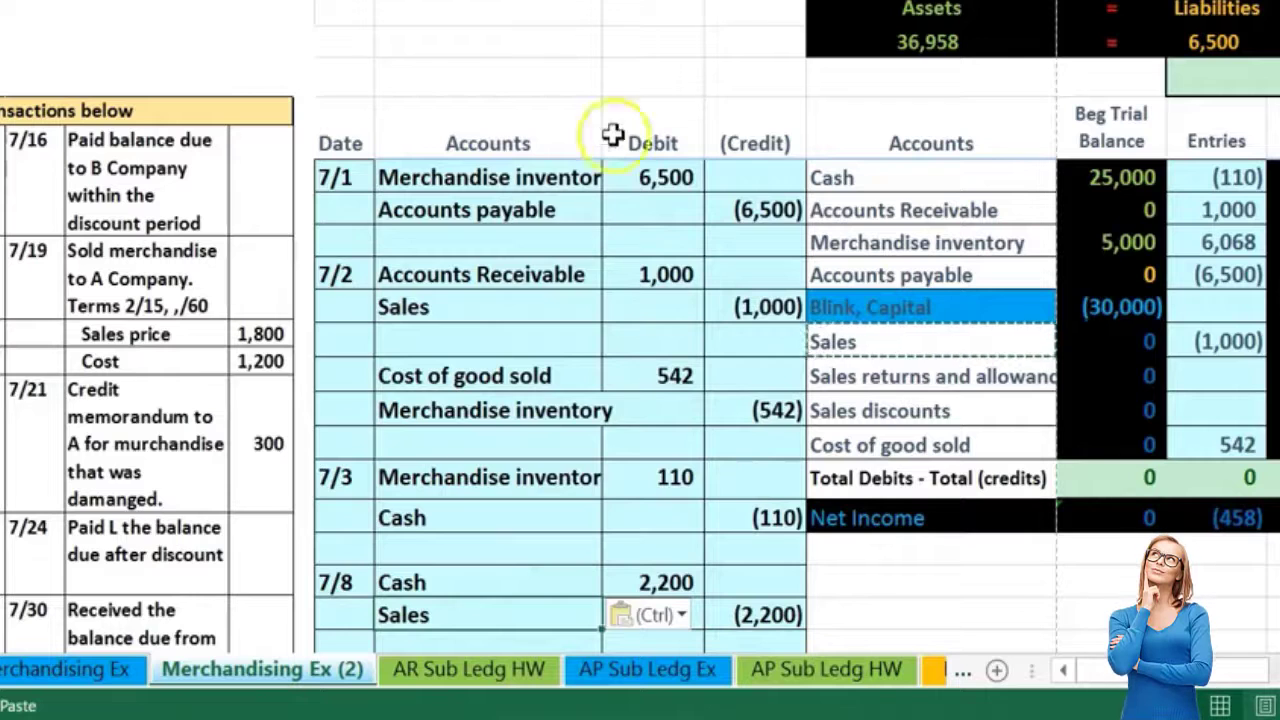
Step: Add the 7/8 Cash debit of 2,200 in D17 to the Cash formula in the trial balance entries
{"action": "left_click", "coordinate": [645, 212]}
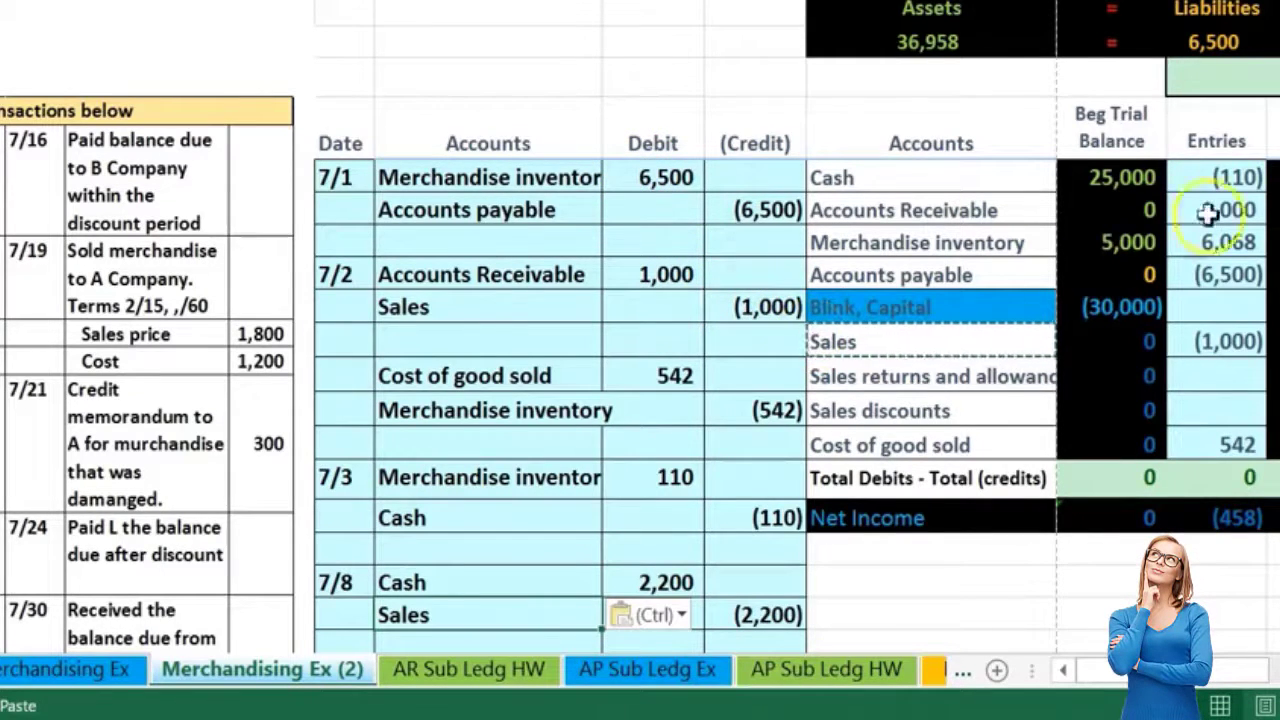
{"action": "left_click", "coordinate": [1228, 177]}
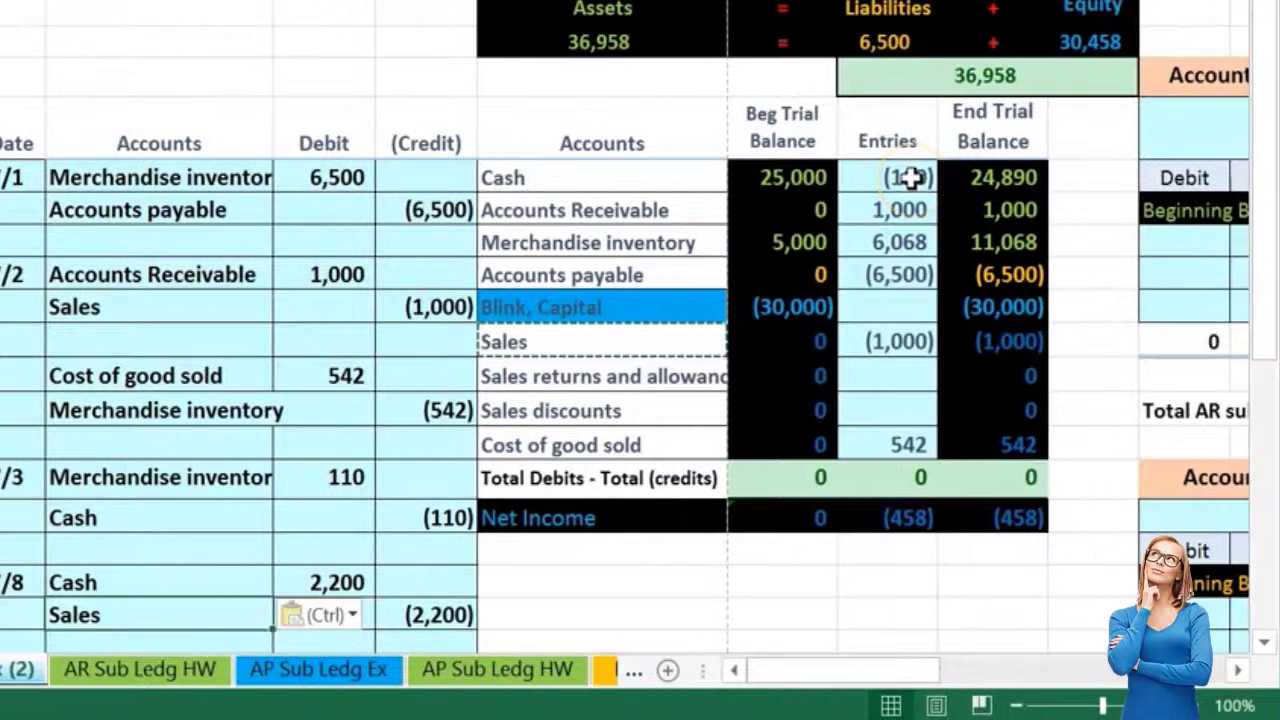
{"action": "double_click", "coordinate": [910, 177]}
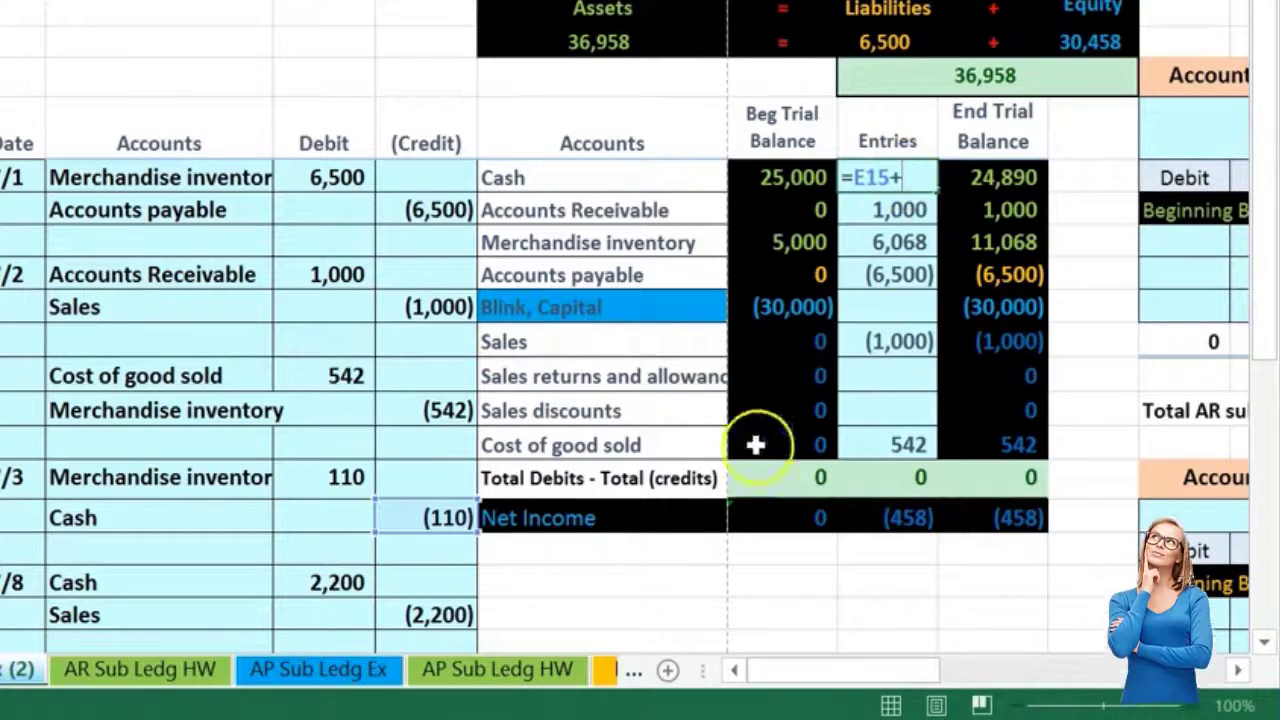
{"action": "left_click", "coordinate": [535, 515]}
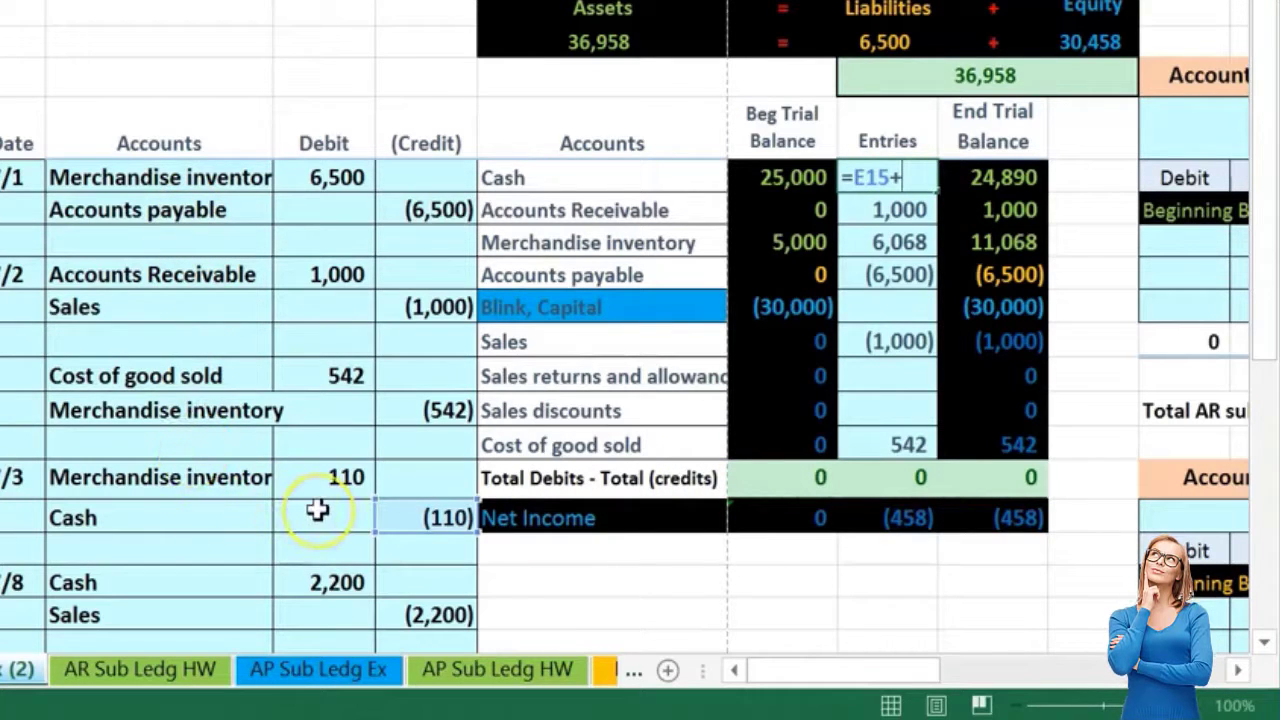
{"action": "left_click", "coordinate": [322, 583]}
{"action": "left_click", "coordinate": [322, 584]}
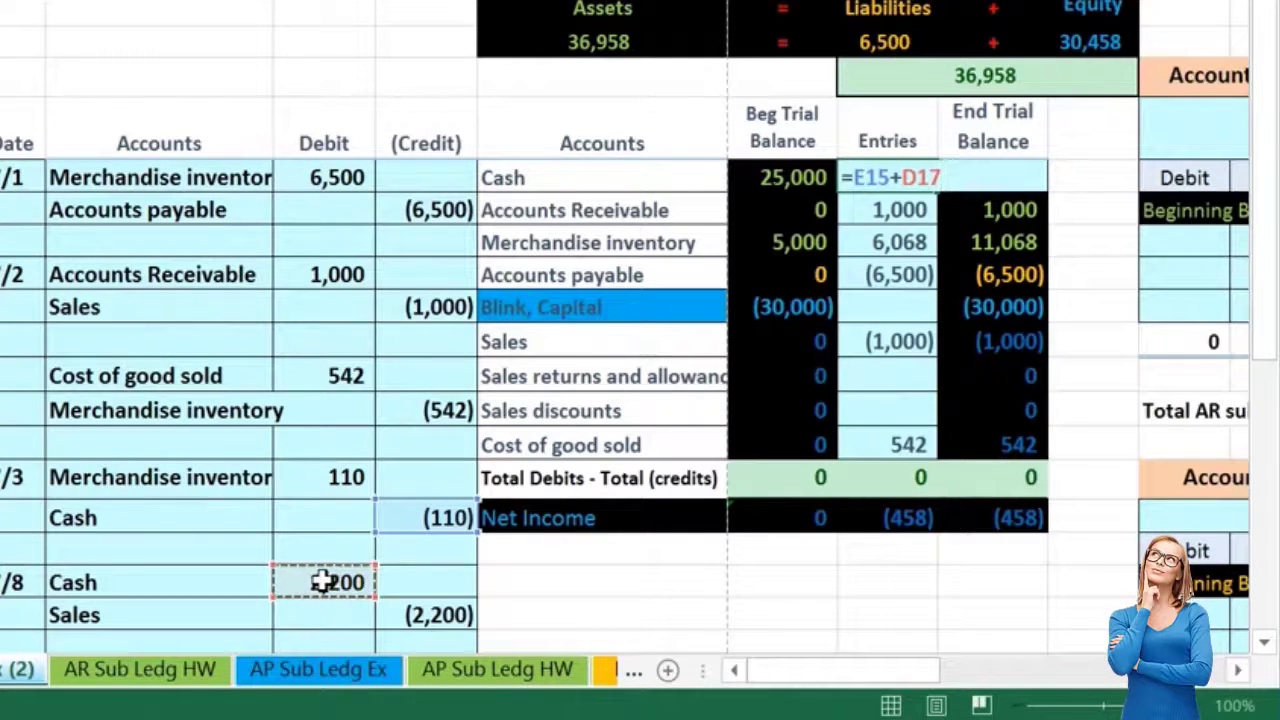
{"action": "key", "text": "Return"}
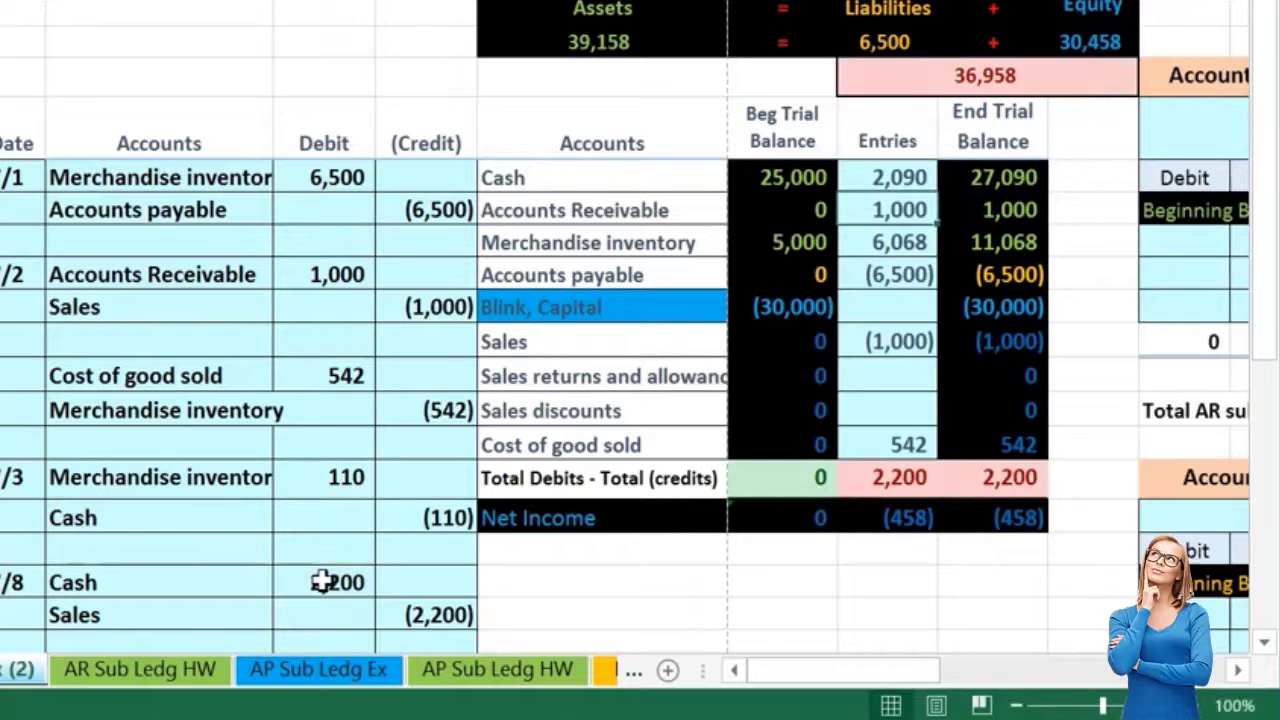
Step: Add the 7/8 Sales credit of 2,200 in E18 to the Sales formula in the trial balance entries
{"action": "left_click", "coordinate": [874, 342]}
{"action": "type", "text": "=E9"}
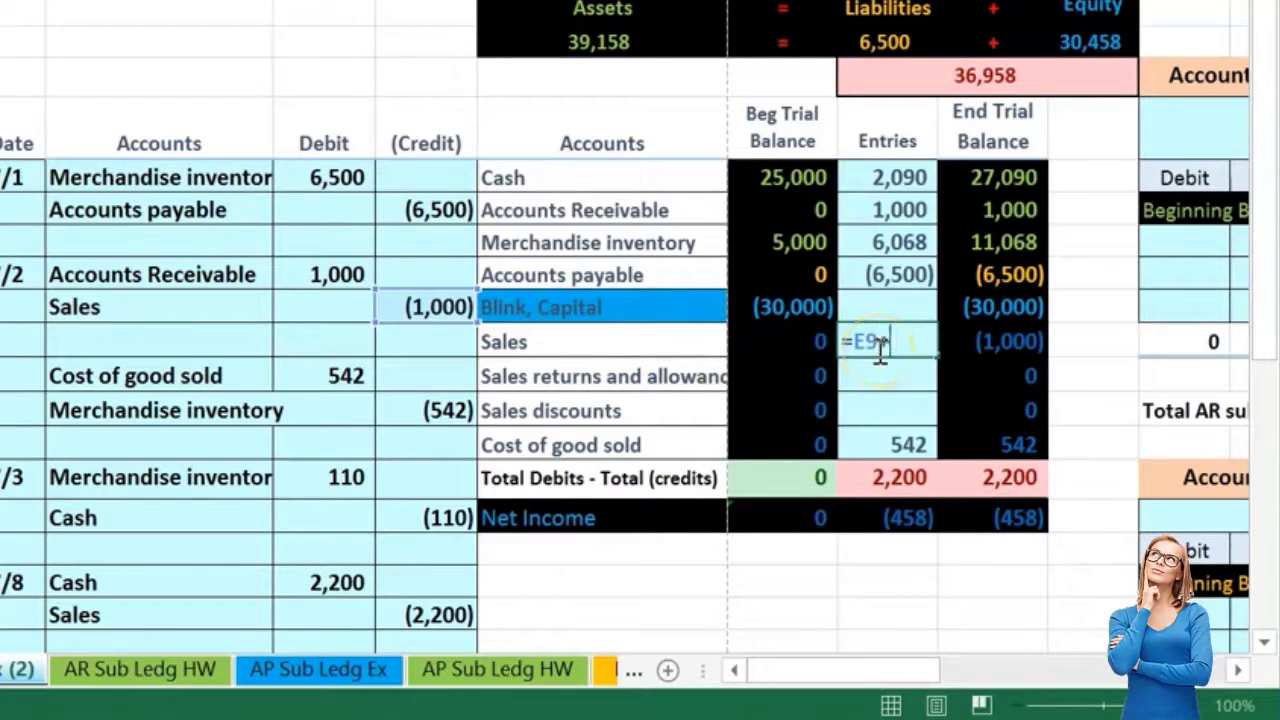
{"action": "type", "text": "+"}
{"action": "left_click", "coordinate": [455, 612]}
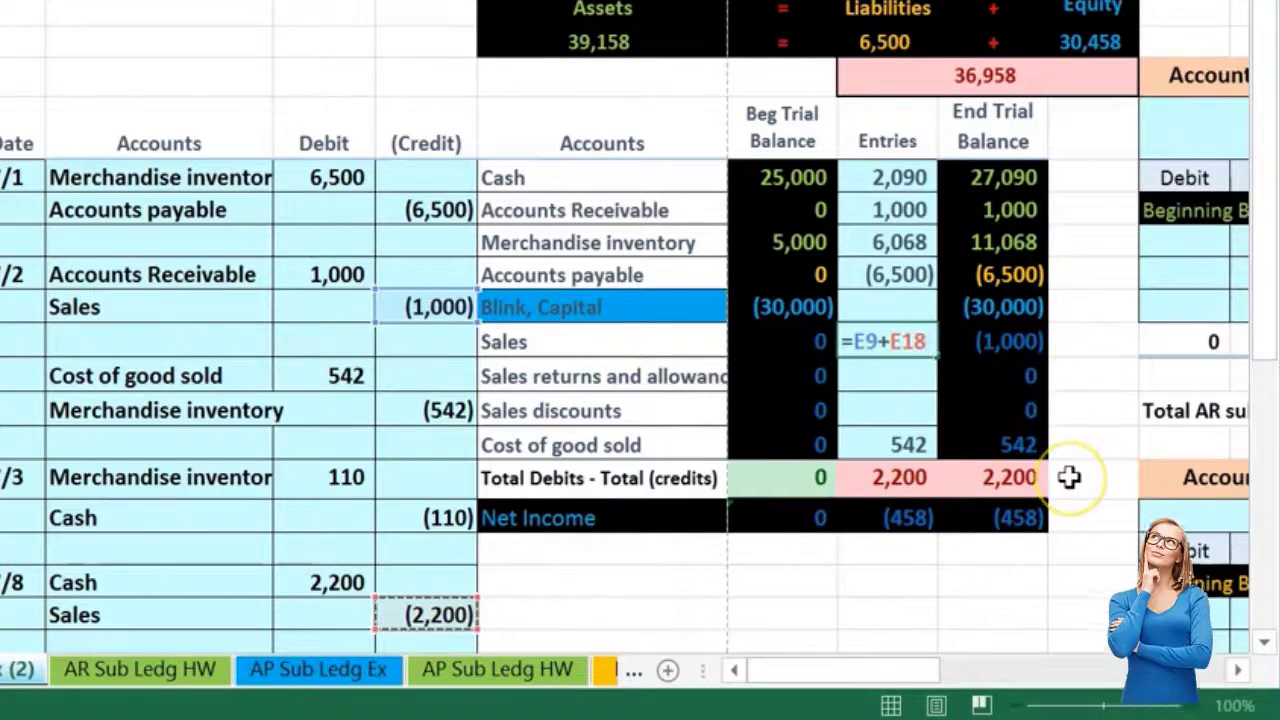
{"action": "key", "text": "Return"}
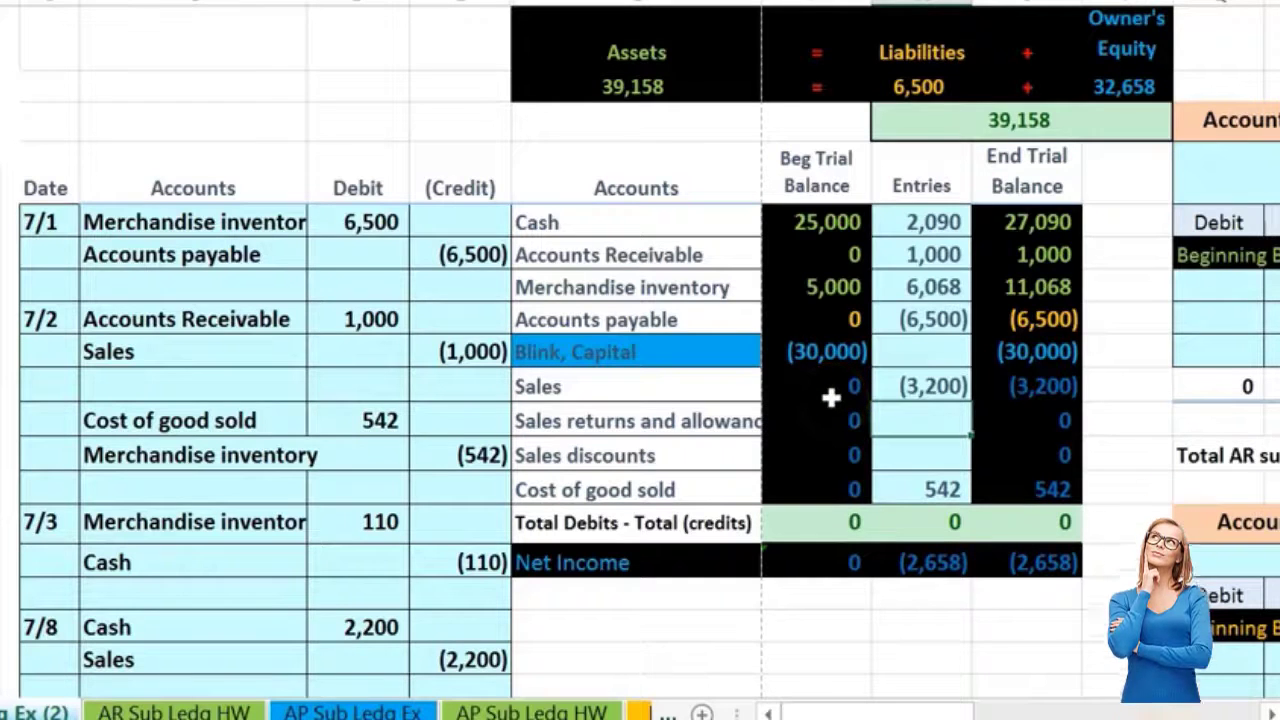
{"action": "left_click", "coordinate": [692, 286]}
{"action": "left_click", "coordinate": [806, 285]}
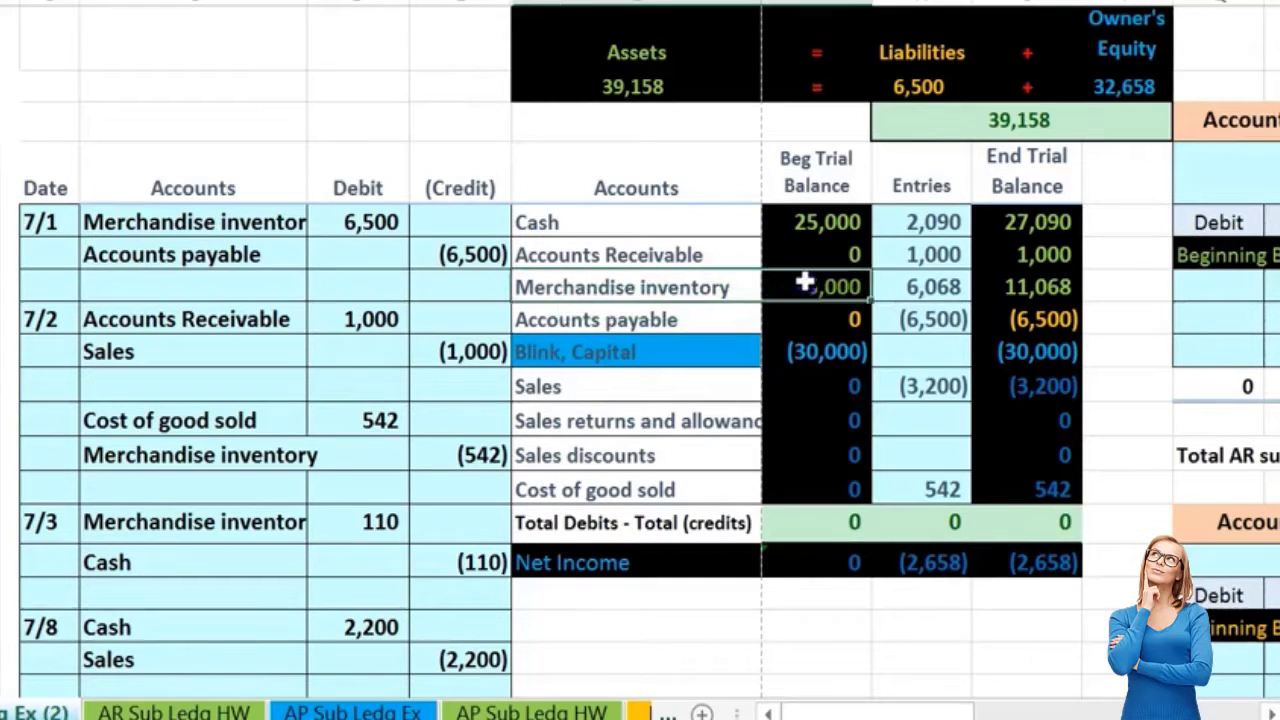
{"action": "key", "text": "ctrl+v"}
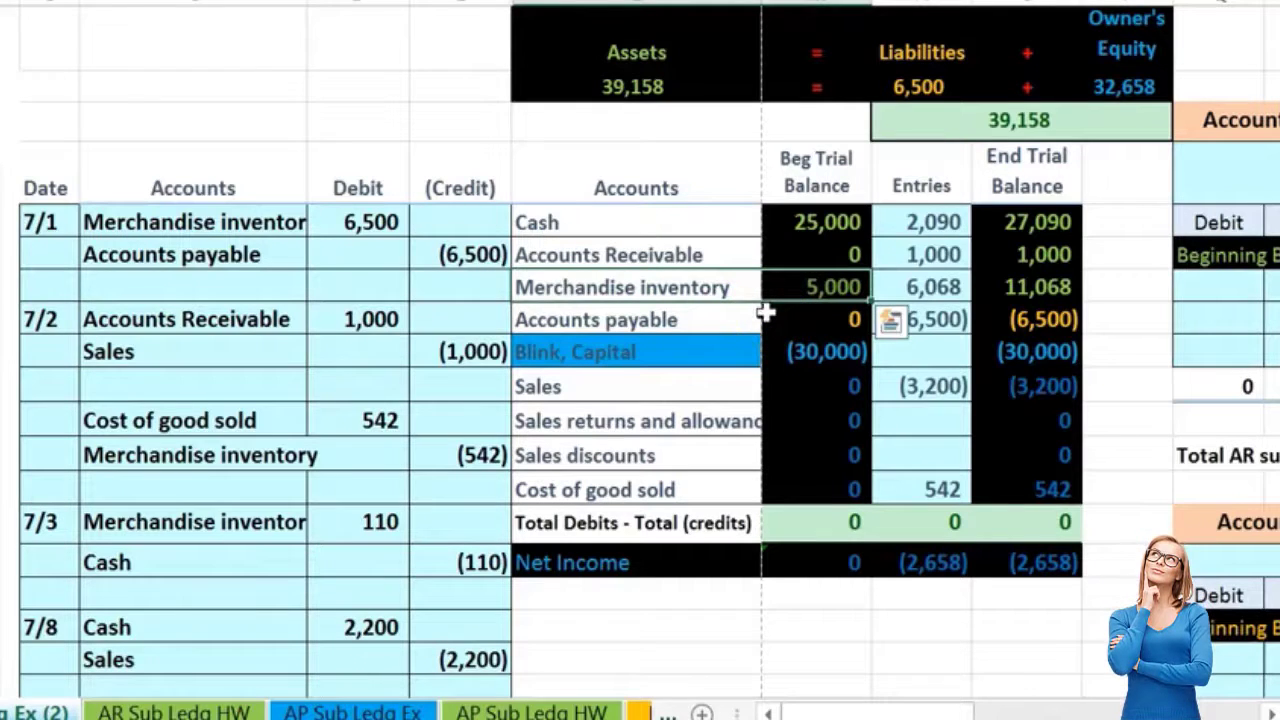
{"action": "left_click", "coordinate": [1014, 286]}
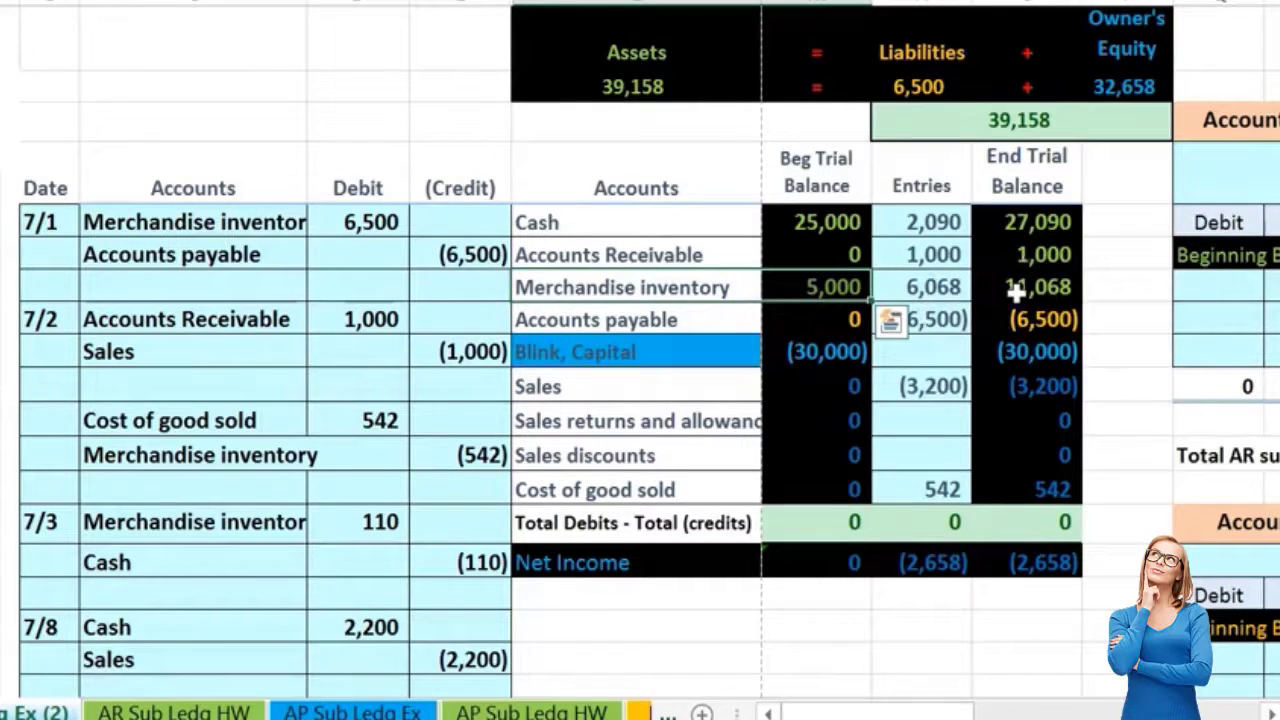
Step: Copy the Merchandise inventory account name from the trial balance and paste it as values three rows below the 7/8 Sales line
{"action": "left_click", "coordinate": [680, 287]}
{"action": "right_click", "coordinate": [680, 287]}
{"action": "left_click", "coordinate": [746, 199]}
{"action": "scroll", "coordinate": [437, 323], "scroll_direction": "down", "scroll_amount": 2}
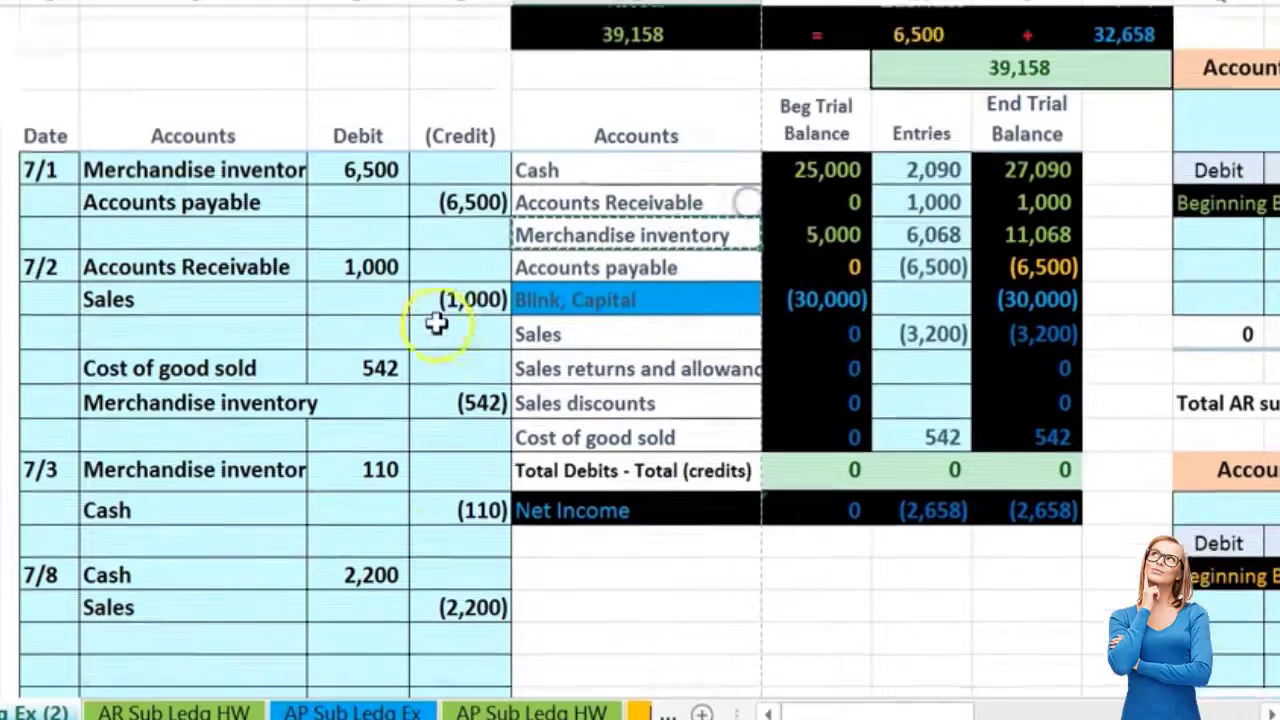
{"action": "left_click", "coordinate": [129, 591]}
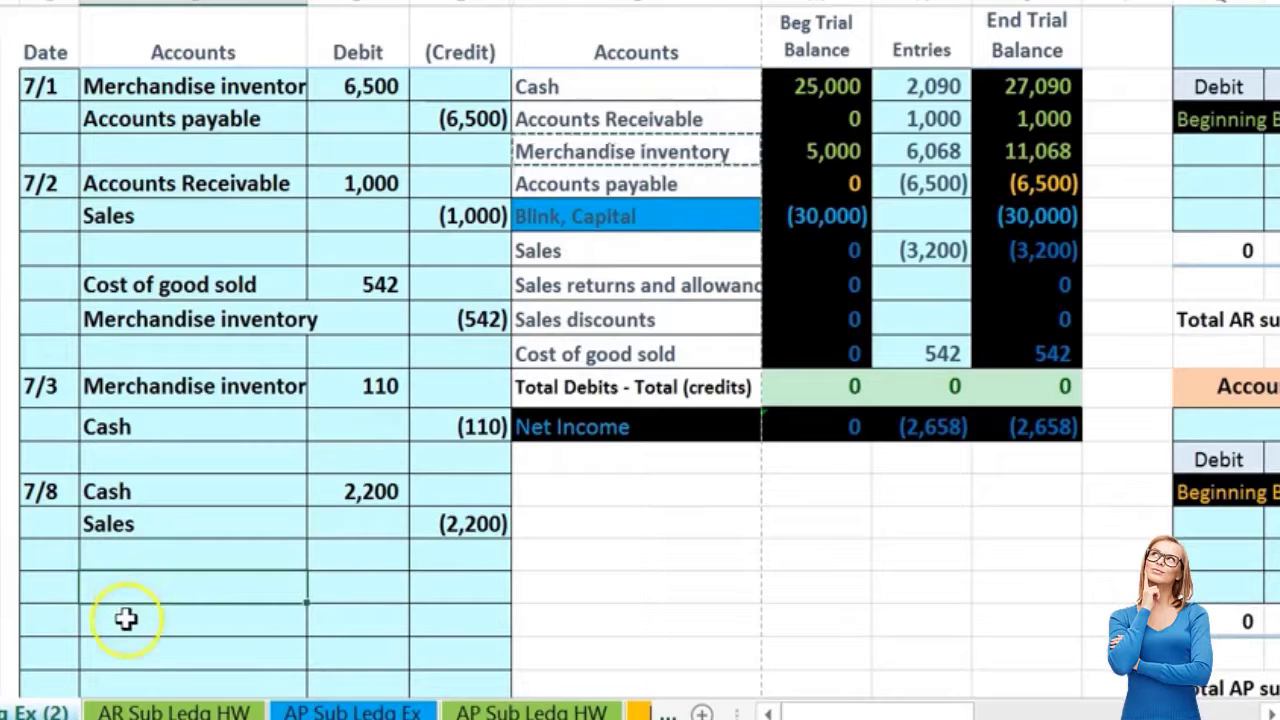
{"action": "left_click", "coordinate": [126, 620]}
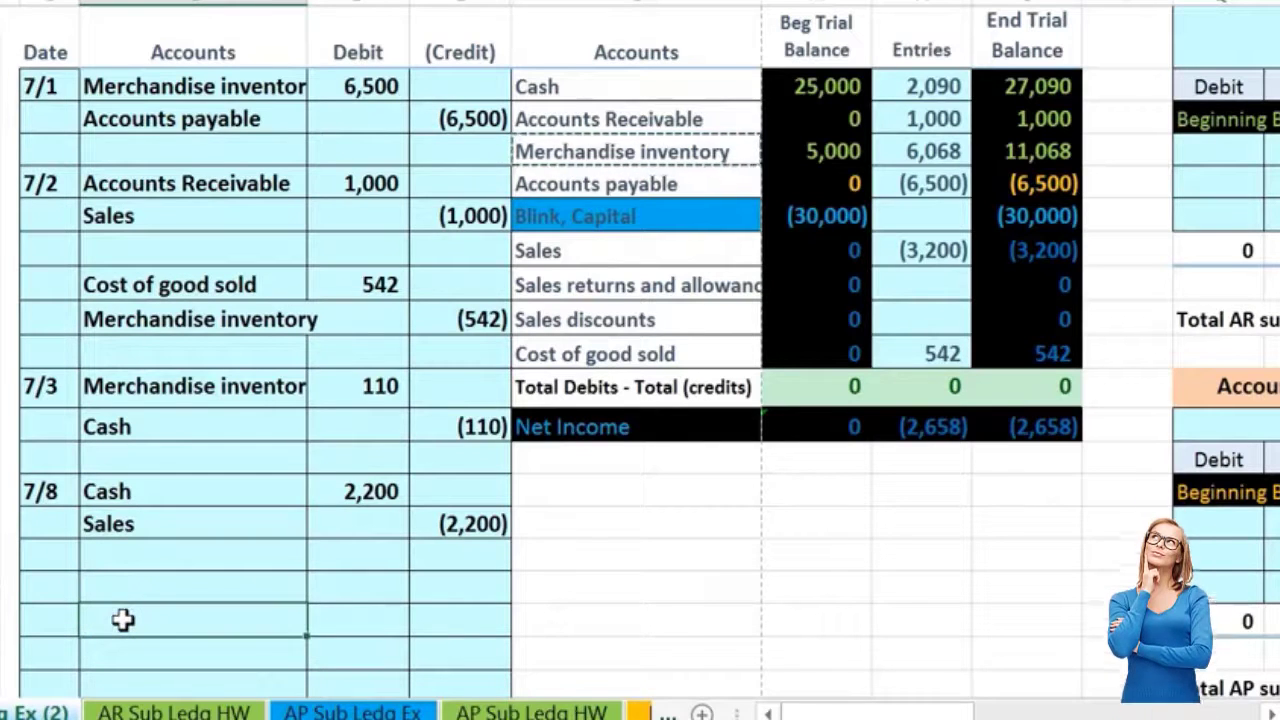
{"action": "right_click", "coordinate": [122, 620]}
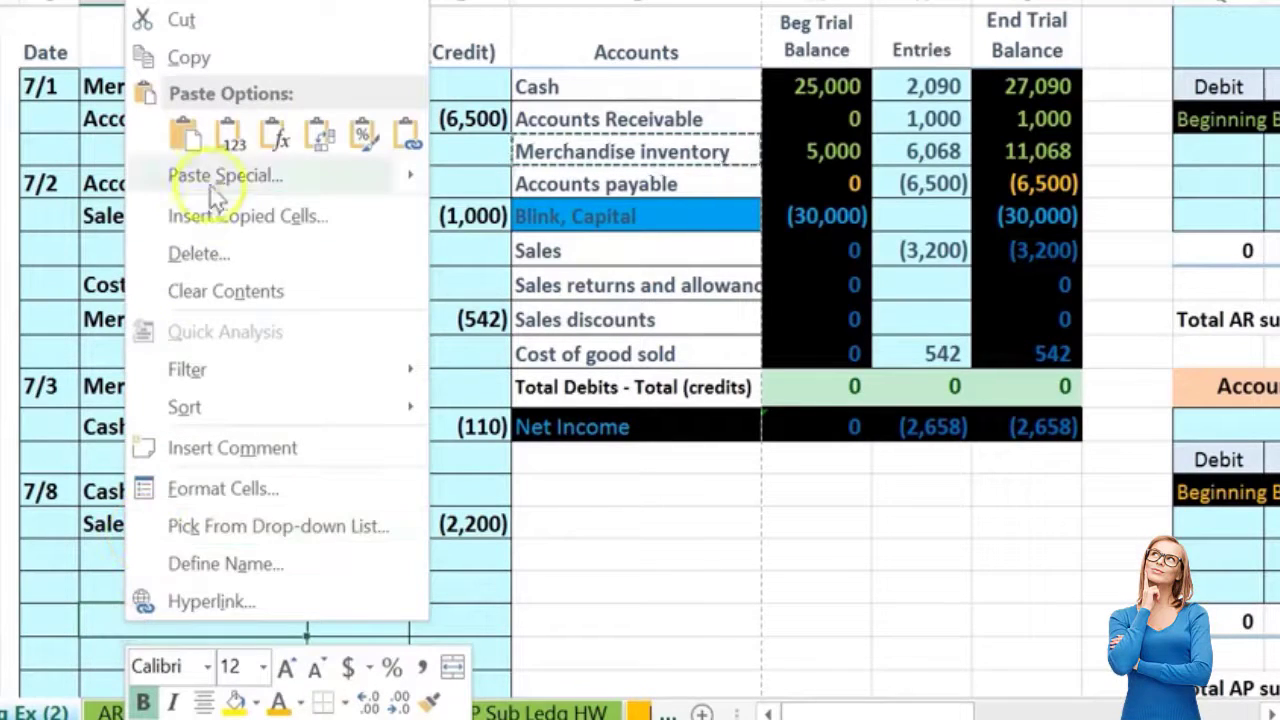
{"action": "left_click", "coordinate": [230, 136]}
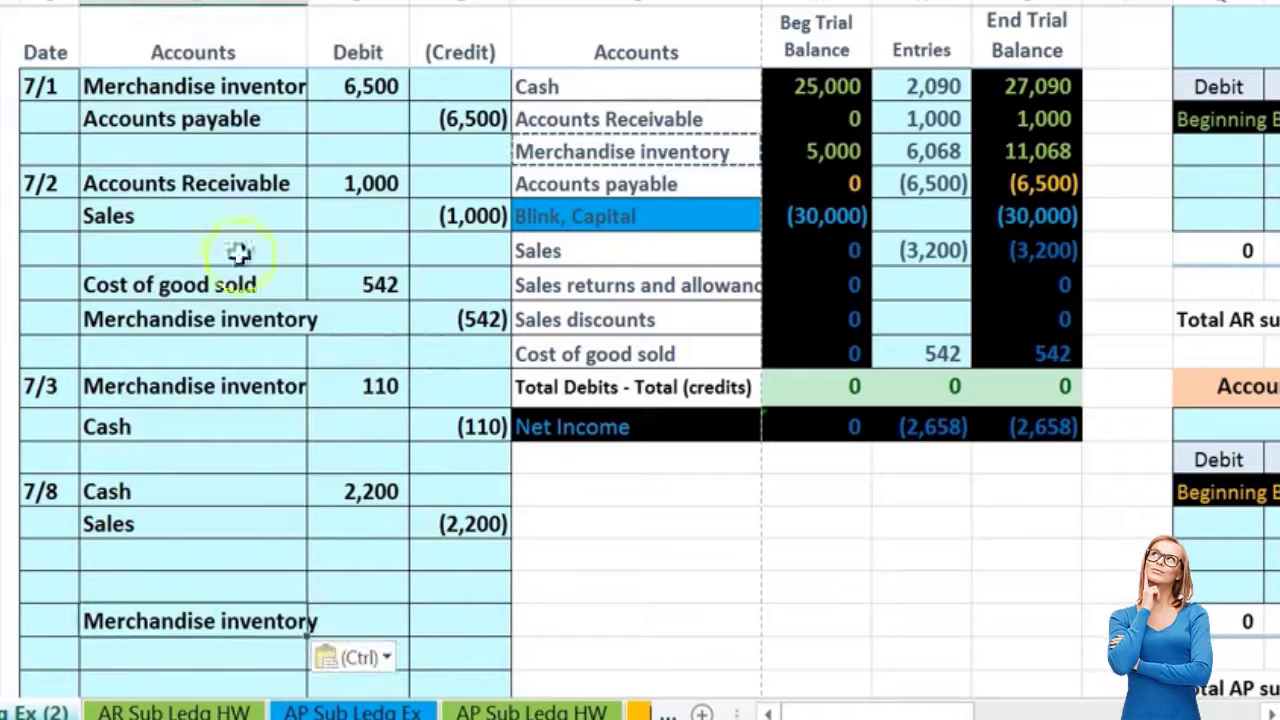
Step: Enter a credit of -1800 for Merchandise inventory in the 7/8 journal entry
{"action": "left_click", "coordinate": [460, 616]}
{"action": "scroll", "coordinate": [206, 623], "scroll_direction": "left", "scroll_amount": 6}
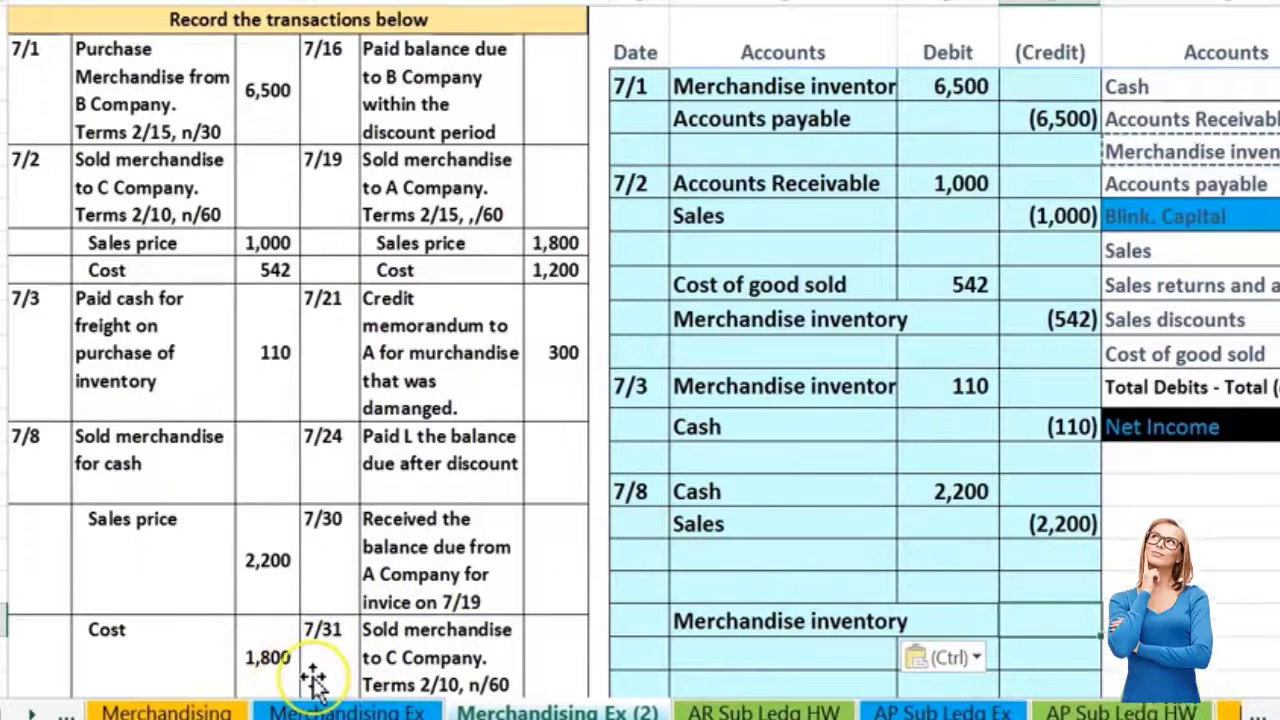
{"action": "type", "text": "-18"}
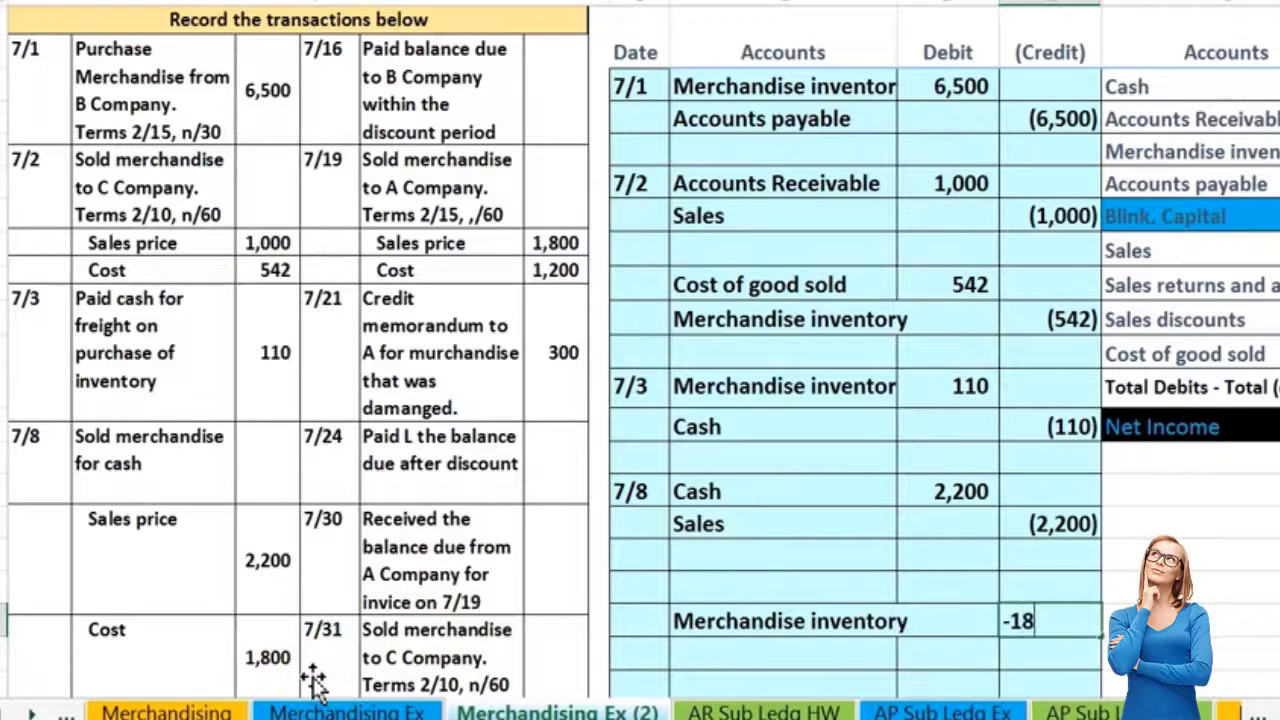
{"action": "type", "text": "00"}
{"action": "key", "text": "Return"}
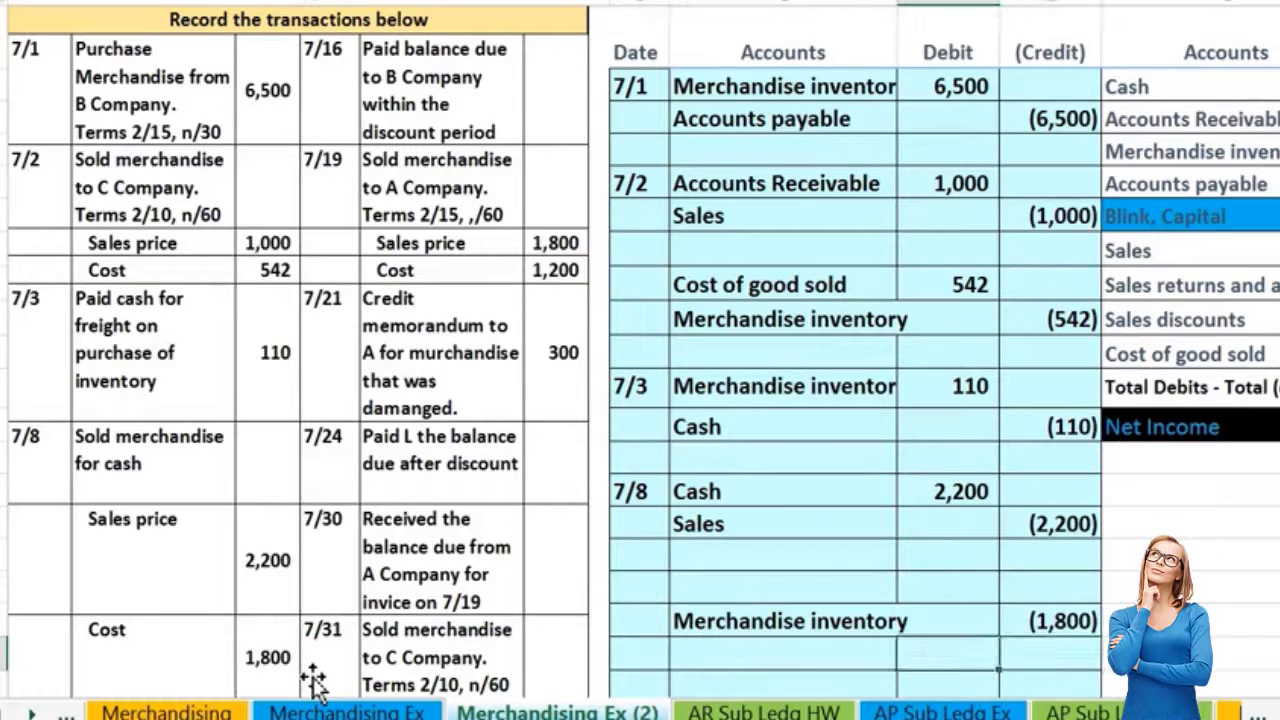
Step: Debit the row above the 7/8 Merchandise inventory line with a formula that negates its credit in E21
{"action": "key", "text": "Up"}
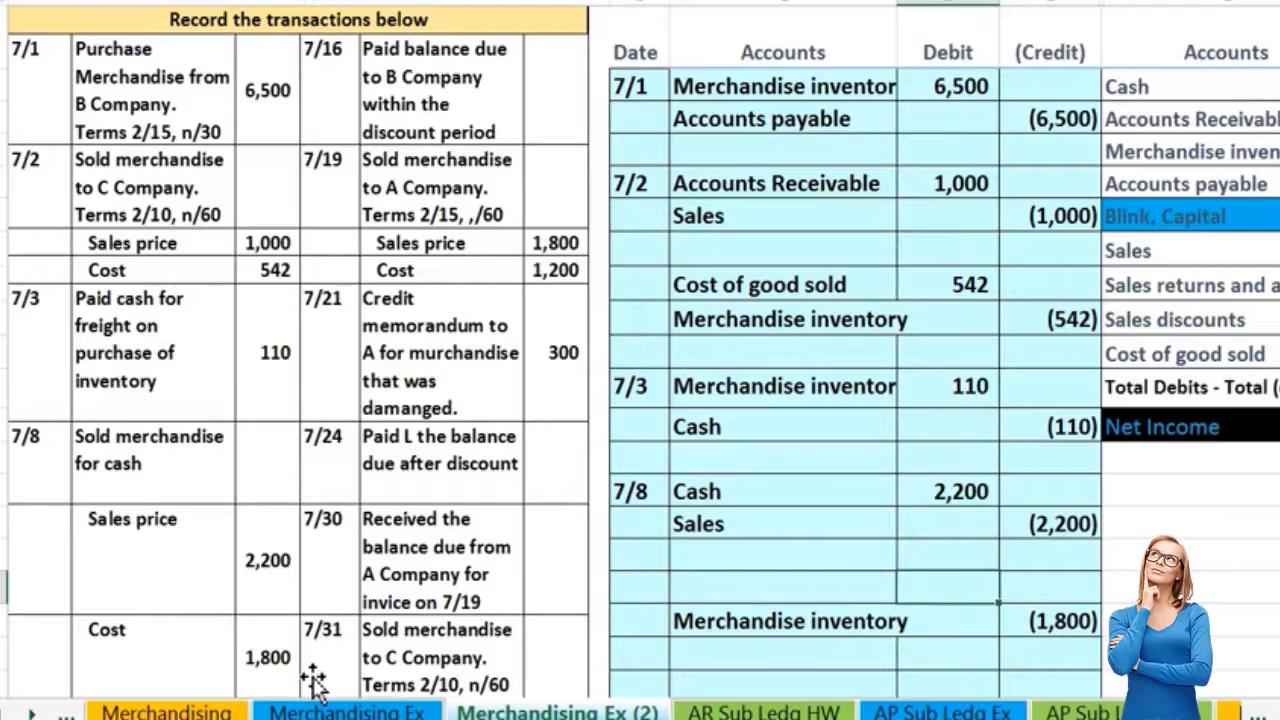
{"action": "type", "text": "-"}
{"action": "key", "text": "Down"}
{"action": "key", "text": "Right"}
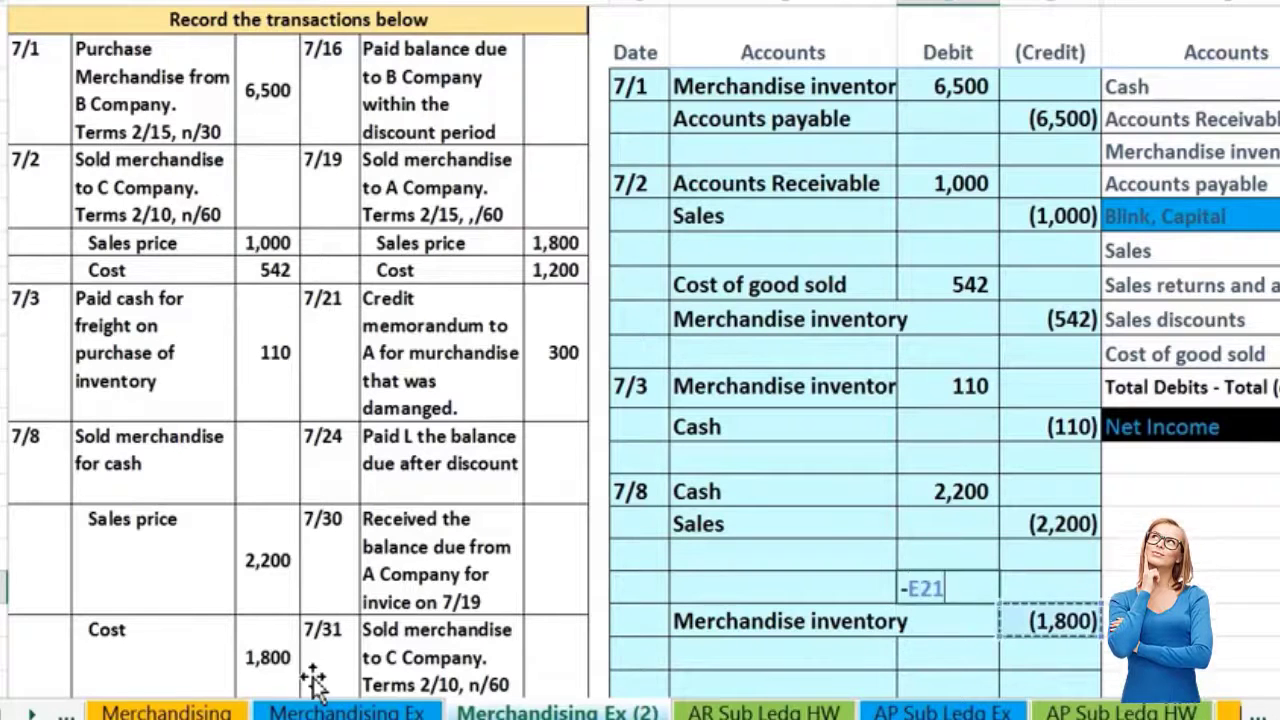
{"action": "key", "text": "Return"}
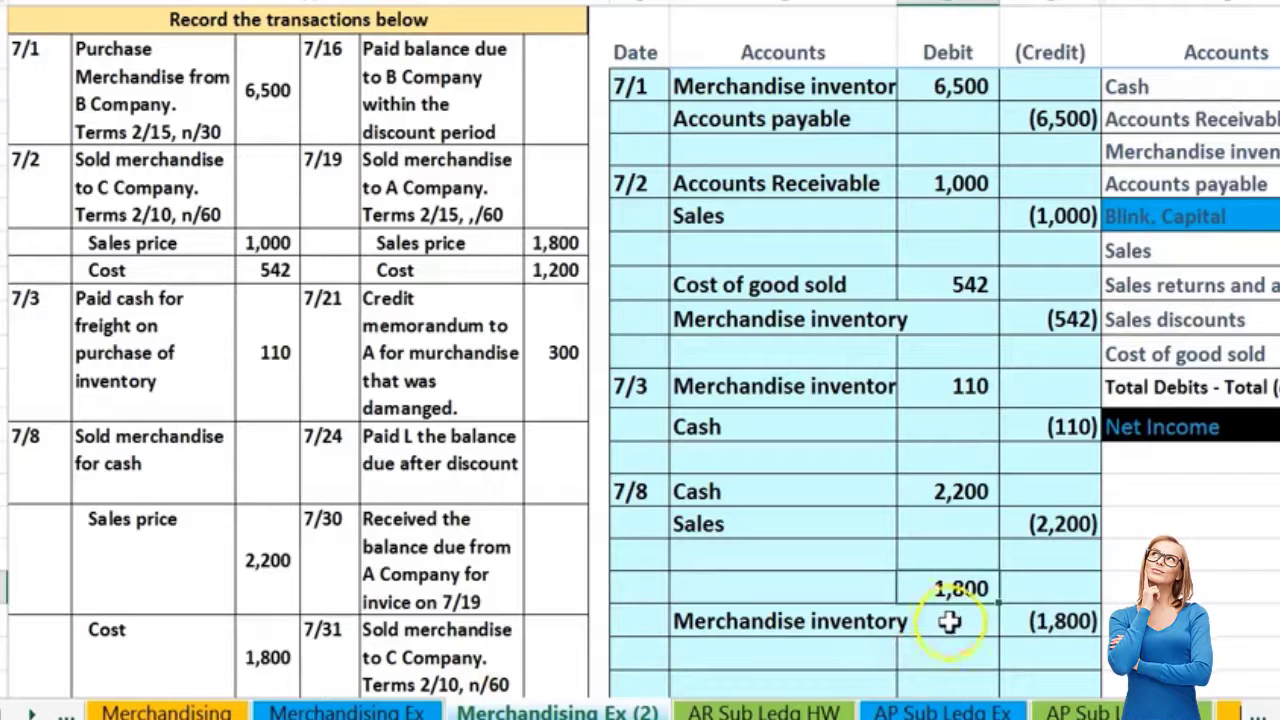
{"action": "double_click", "coordinate": [975, 590]}
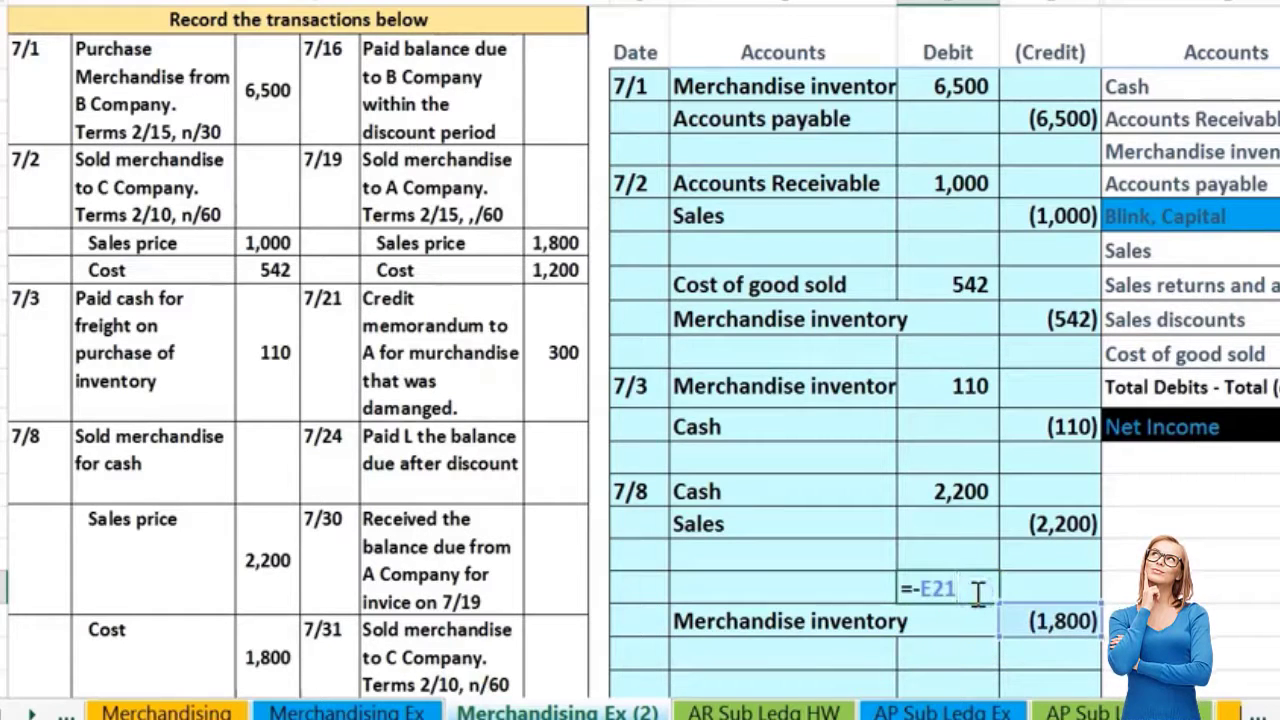
{"action": "key", "text": "Return"}
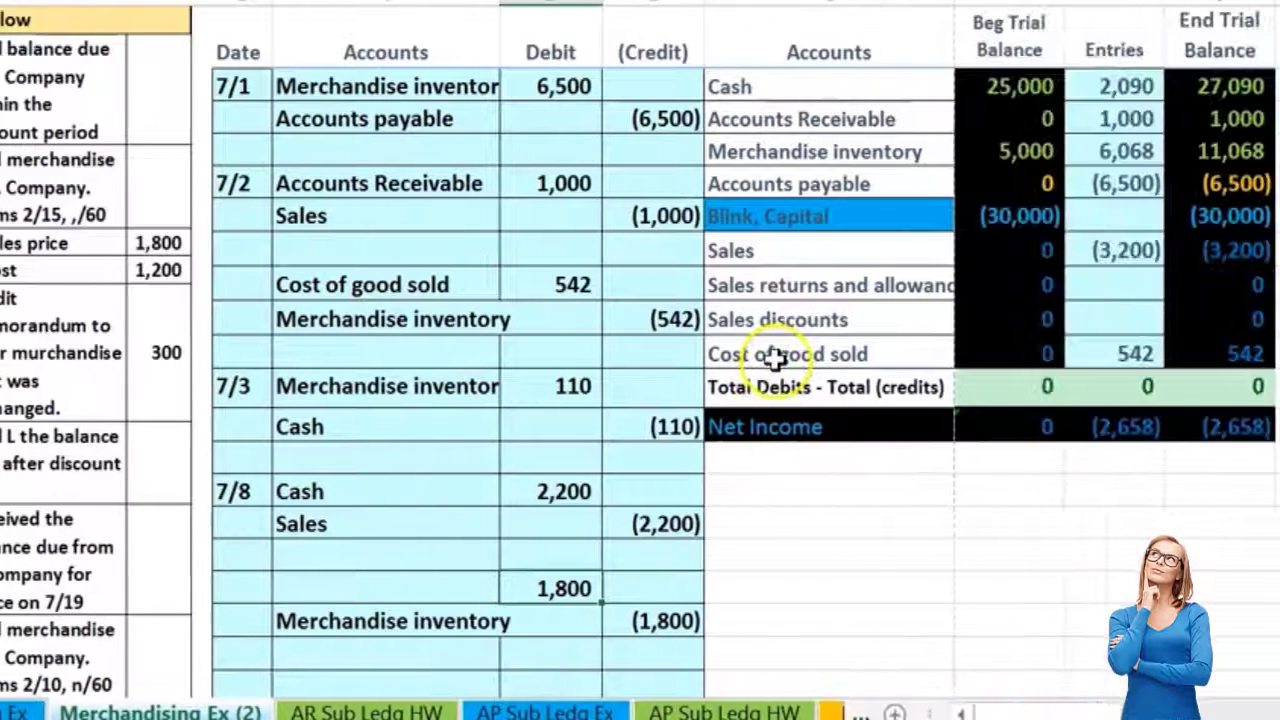
Step: Copy the Cost of good sold account name from the trial balance and paste it as values beside the 1,800 debit
{"action": "left_click", "coordinate": [1171, 356]}
{"action": "right_click", "coordinate": [660, 358]}
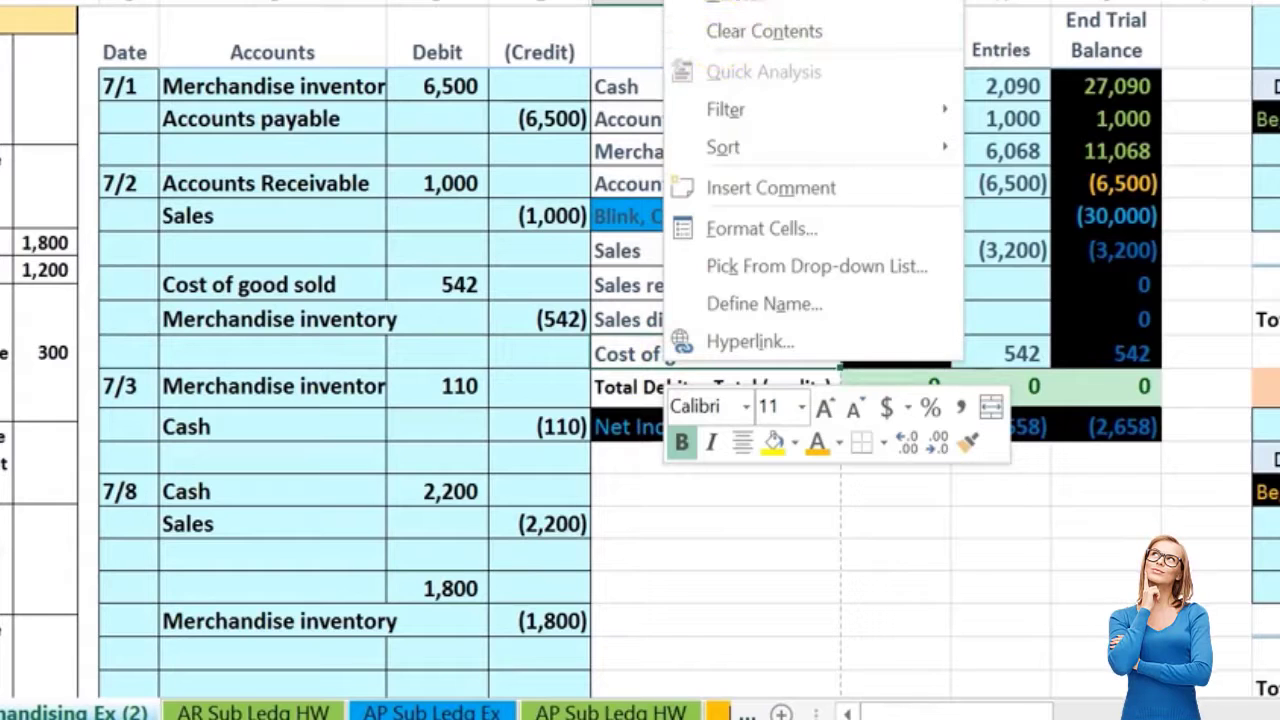
{"action": "key", "text": "c"}
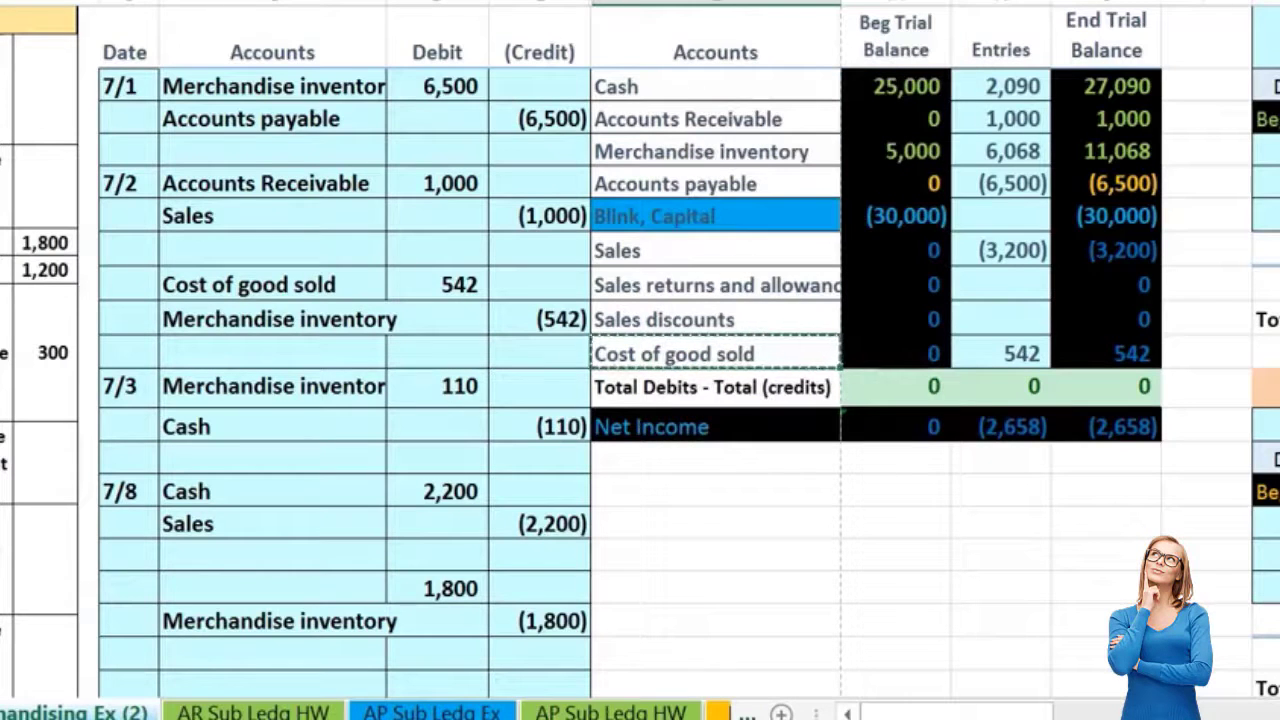
{"action": "right_click", "coordinate": [302, 584]}
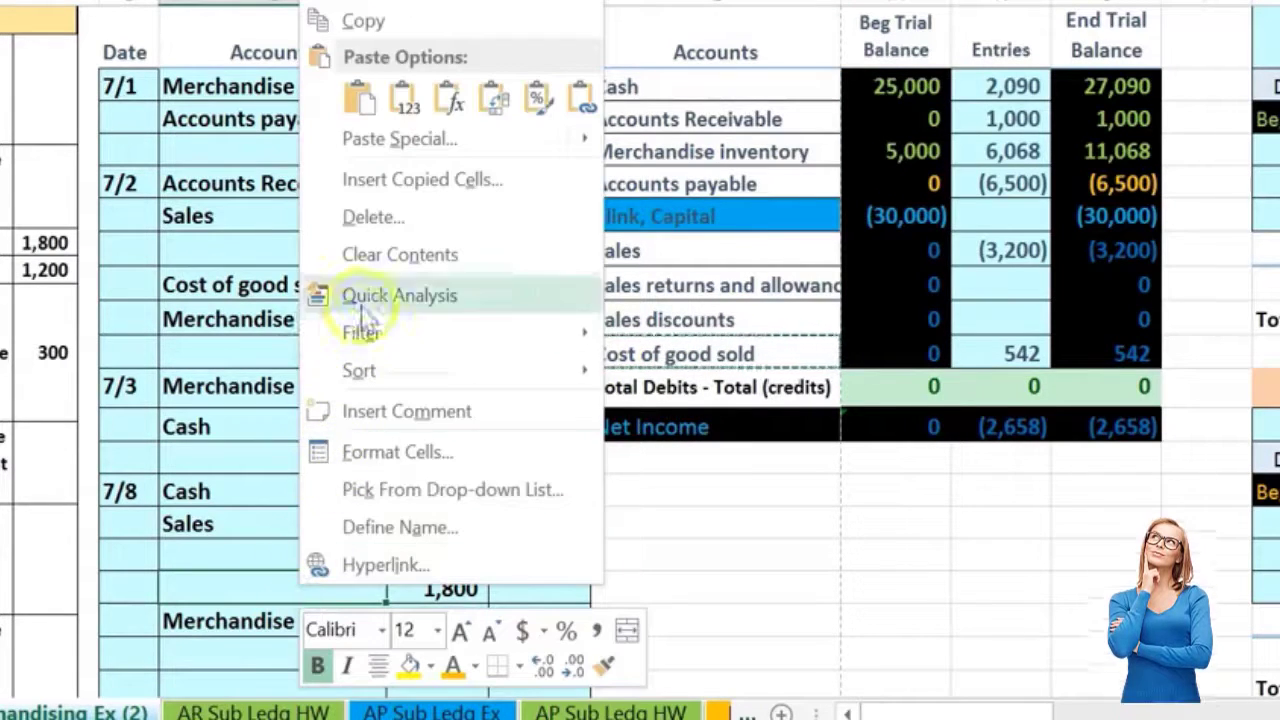
{"action": "left_click", "coordinate": [405, 100]}
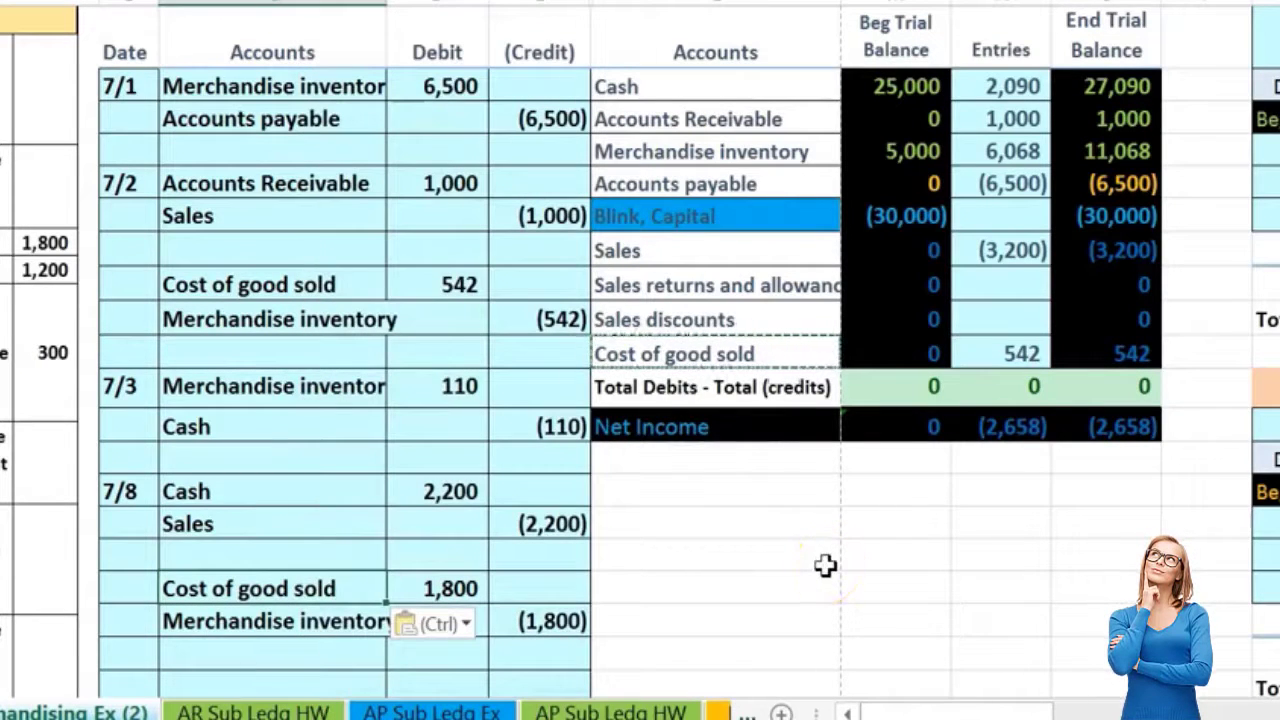
Step: Add the 7/8 Cost of good sold debit of 1,800 in D20 to that account's formula in the trial balance entries
{"action": "double_click", "coordinate": [993, 352]}
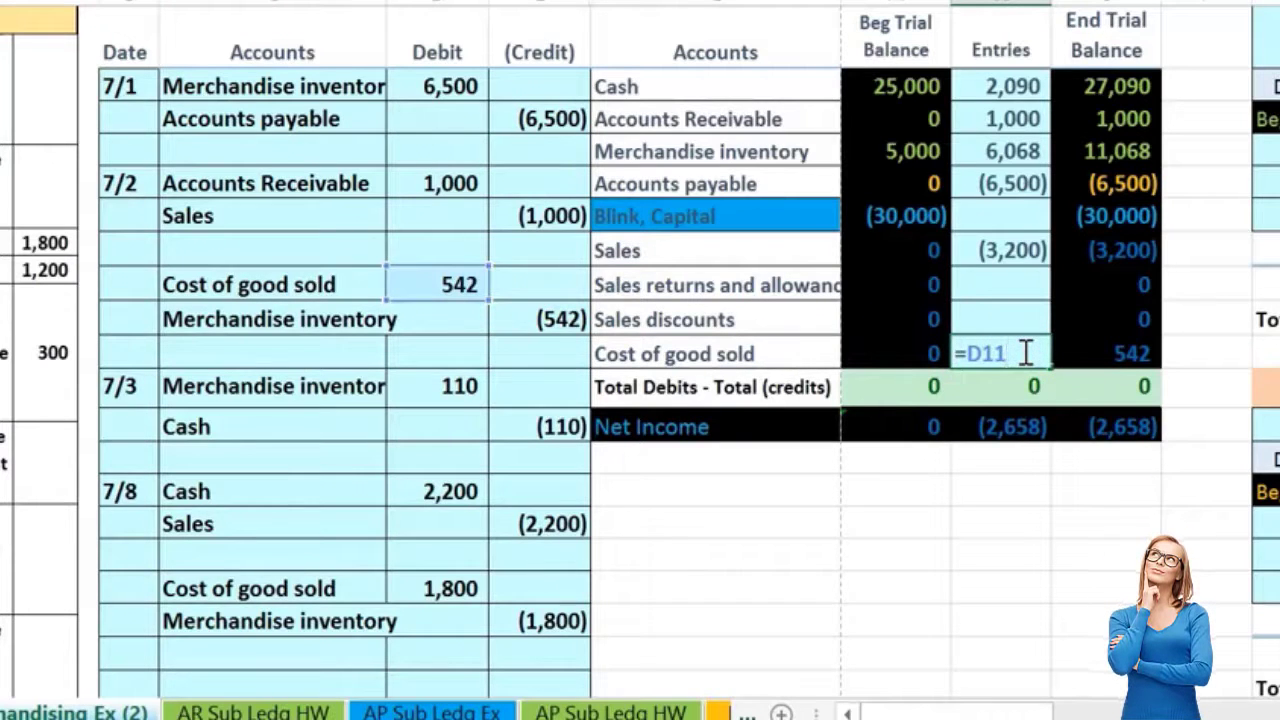
{"action": "type", "text": "+"}
{"action": "left_click", "coordinate": [450, 588]}
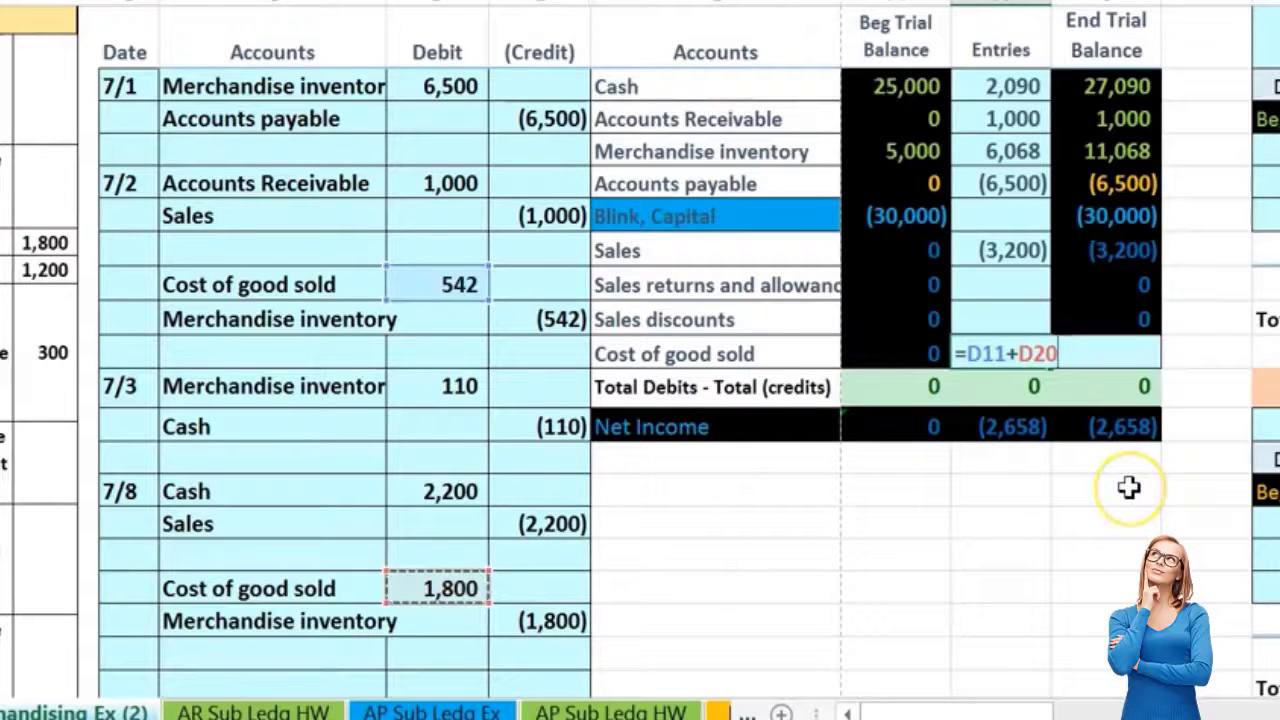
{"action": "key", "text": "Return"}
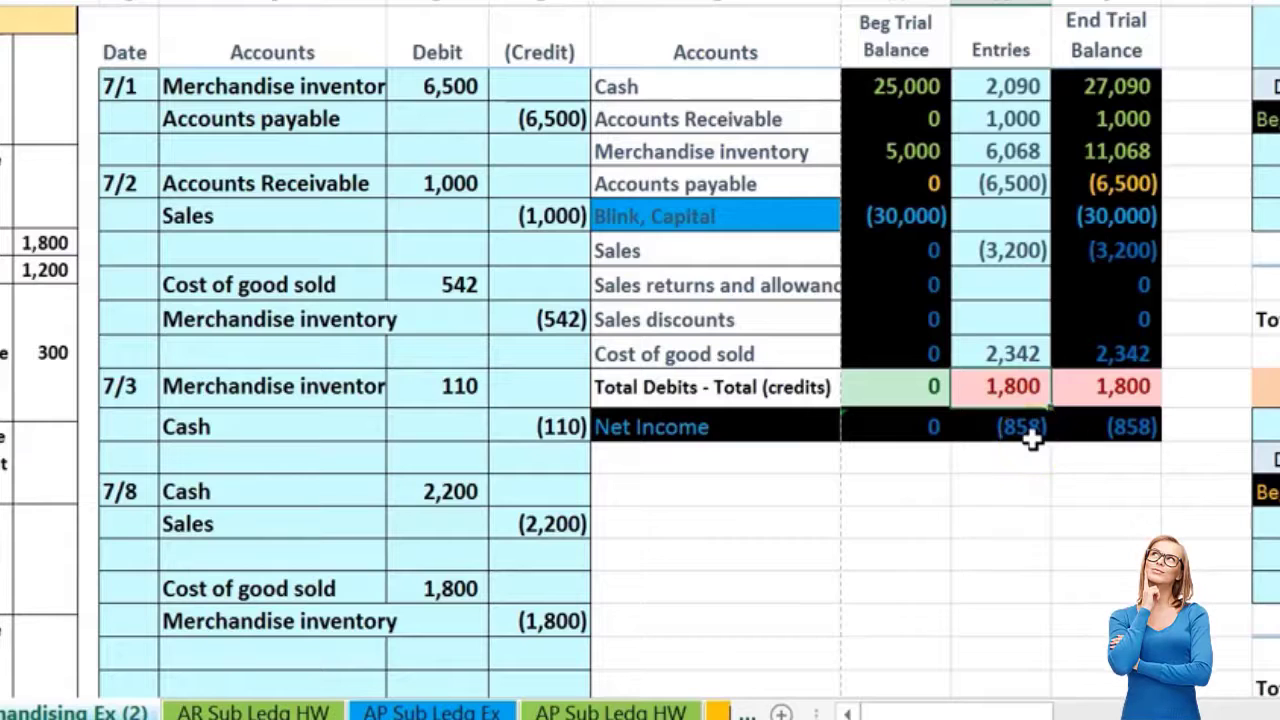
Step: Check the sum of the trial balance entries from Sales through Cost of good sold, and select the Merchandise inventory entry
{"action": "left_click", "coordinate": [1013, 245]}
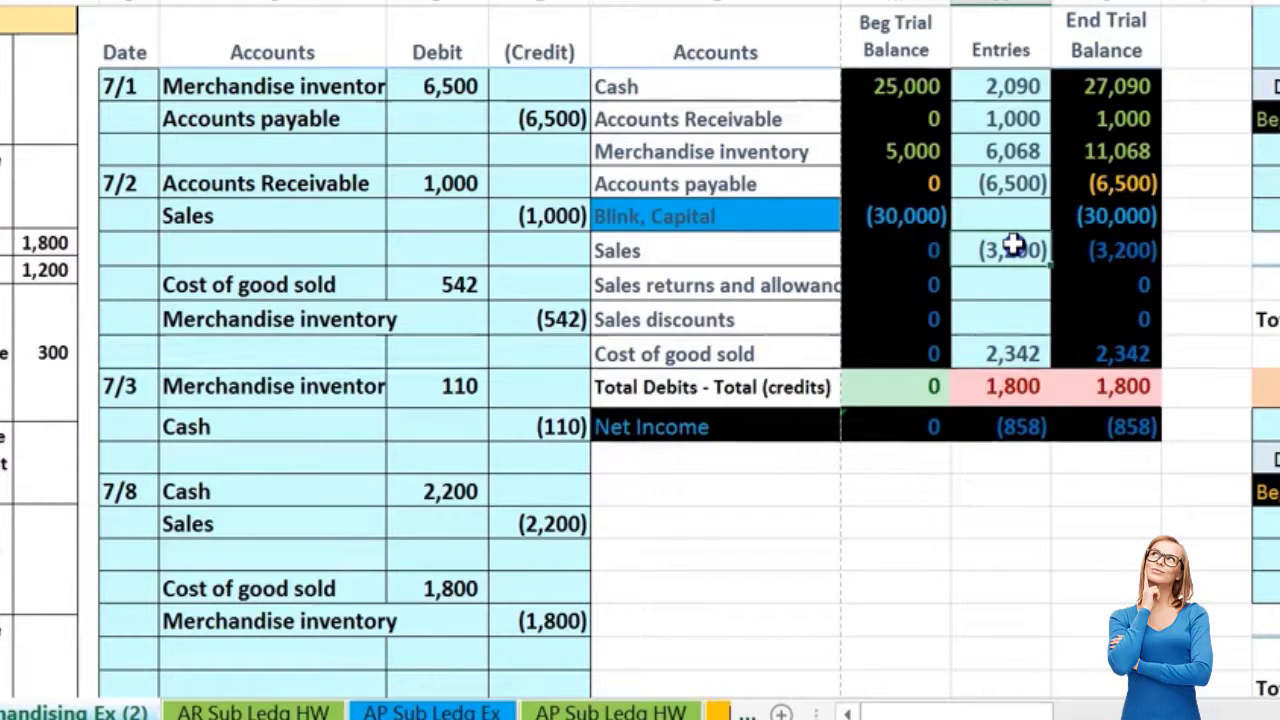
{"action": "left_click_drag", "start_coordinate": [1013, 247], "coordinate": [1005, 342]}
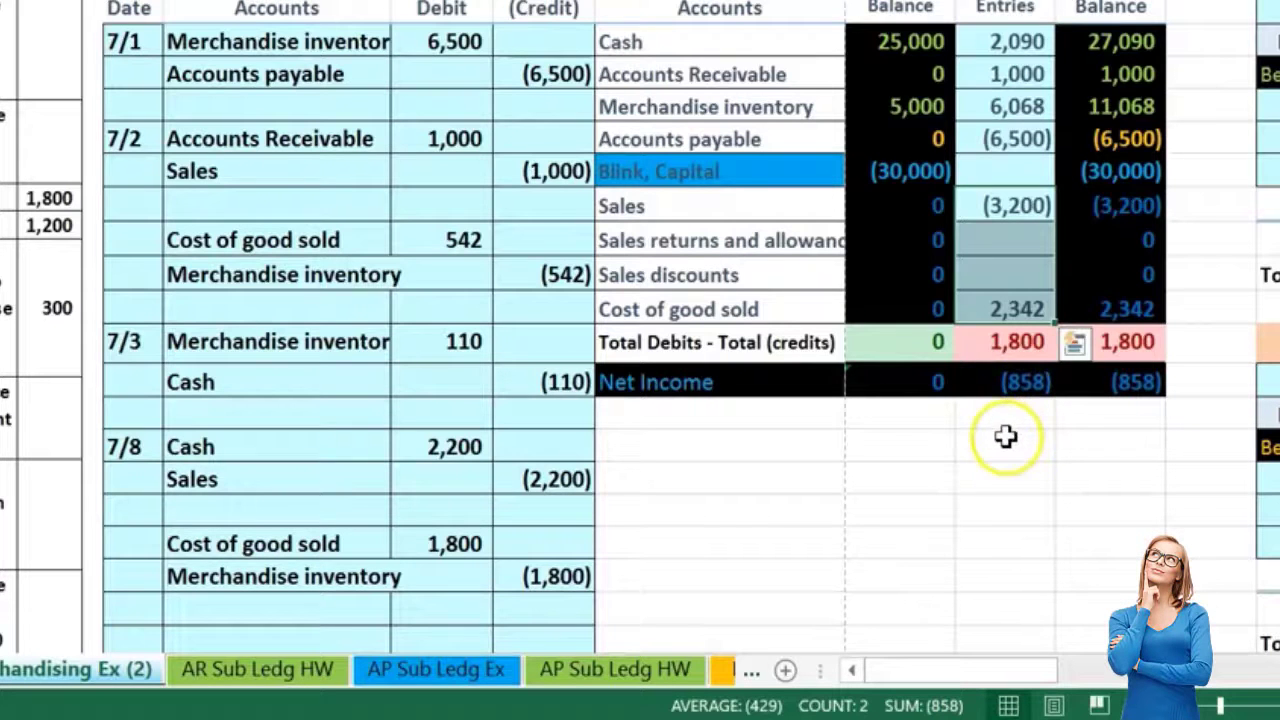
{"action": "left_click", "coordinate": [1003, 107]}
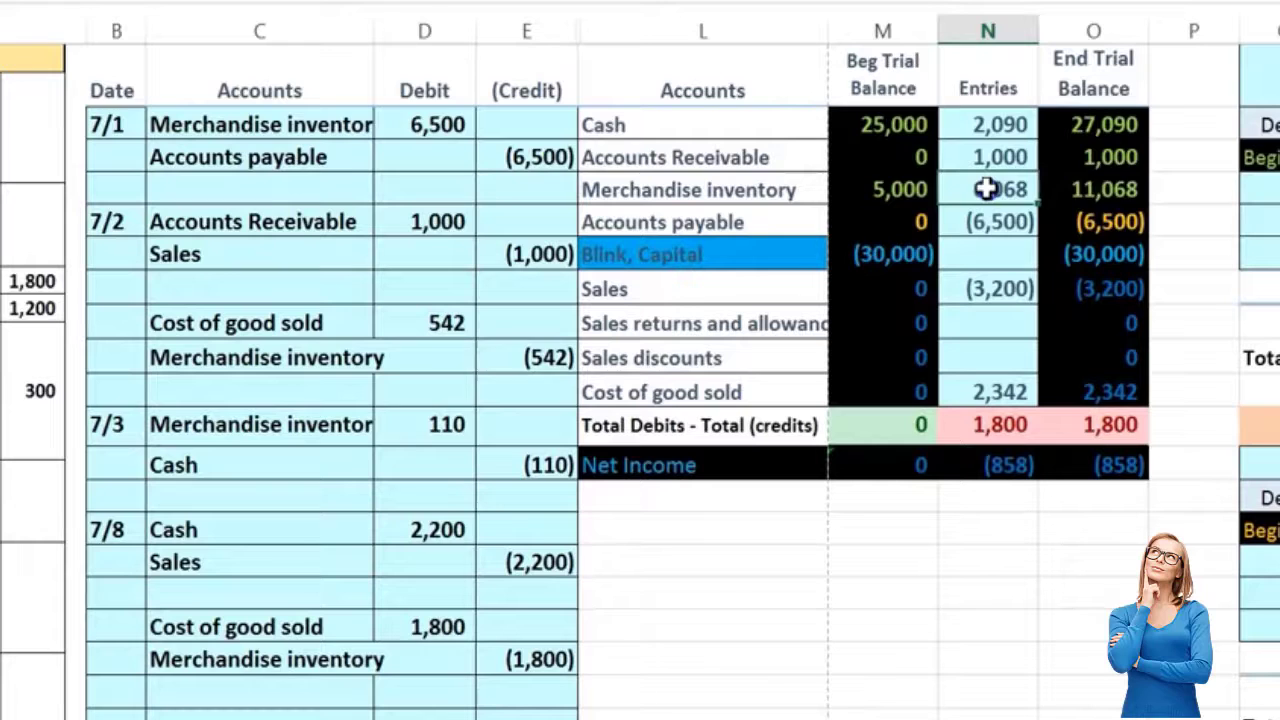
Step: Add the 7/8 Merchandise inventory credit in E21 to that account's formula in the trial balance entries
{"action": "double_click", "coordinate": [1030, 110]}
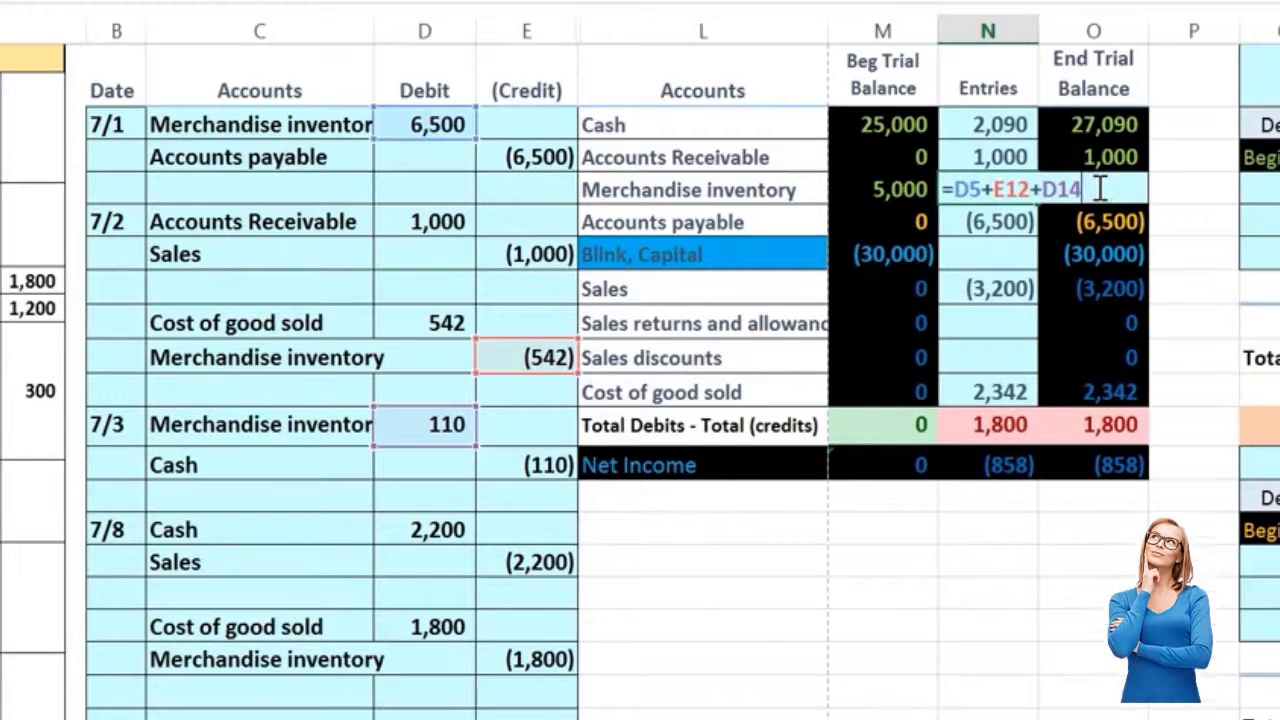
{"action": "type", "text": "+"}
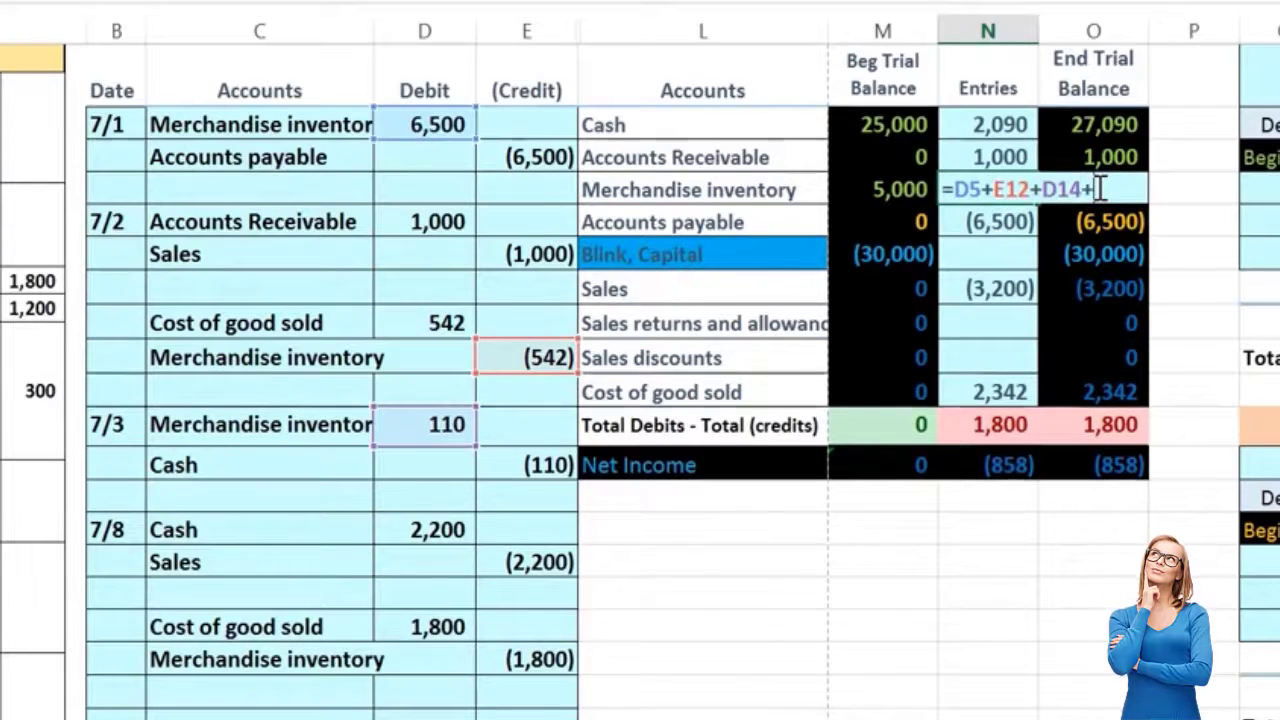
{"action": "left_click", "coordinate": [553, 659]}
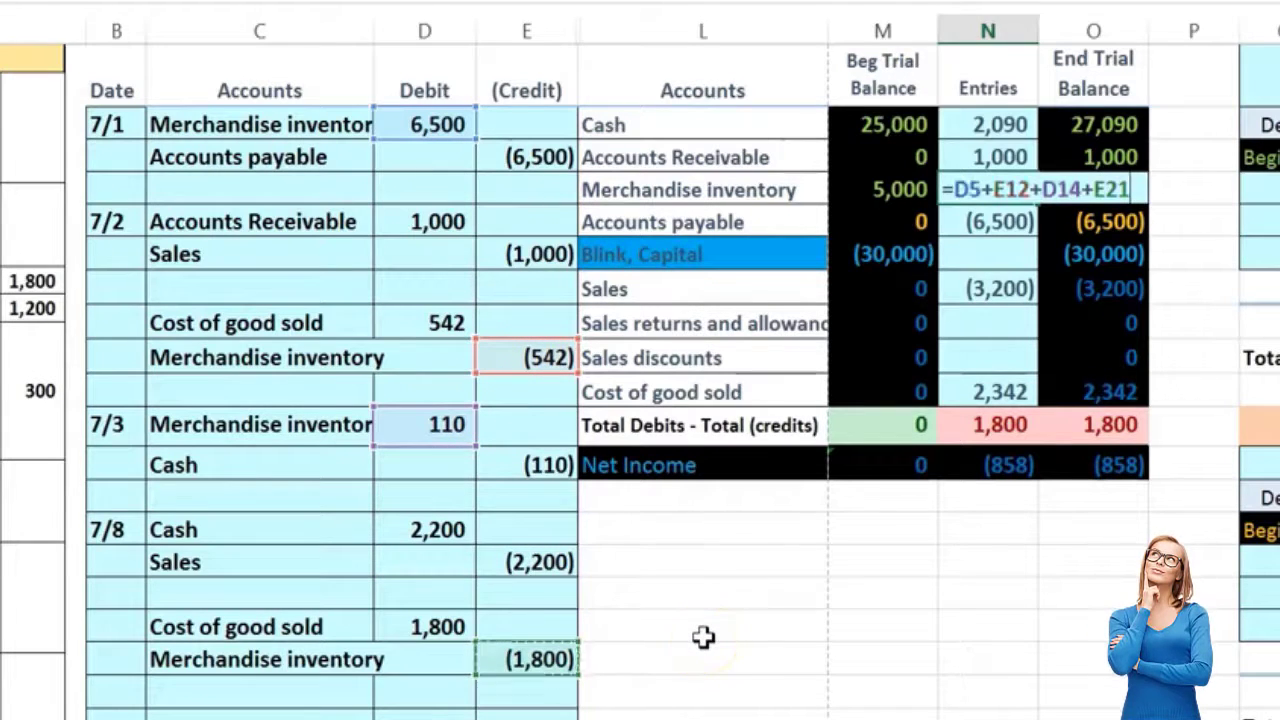
{"action": "key", "text": "Return"}
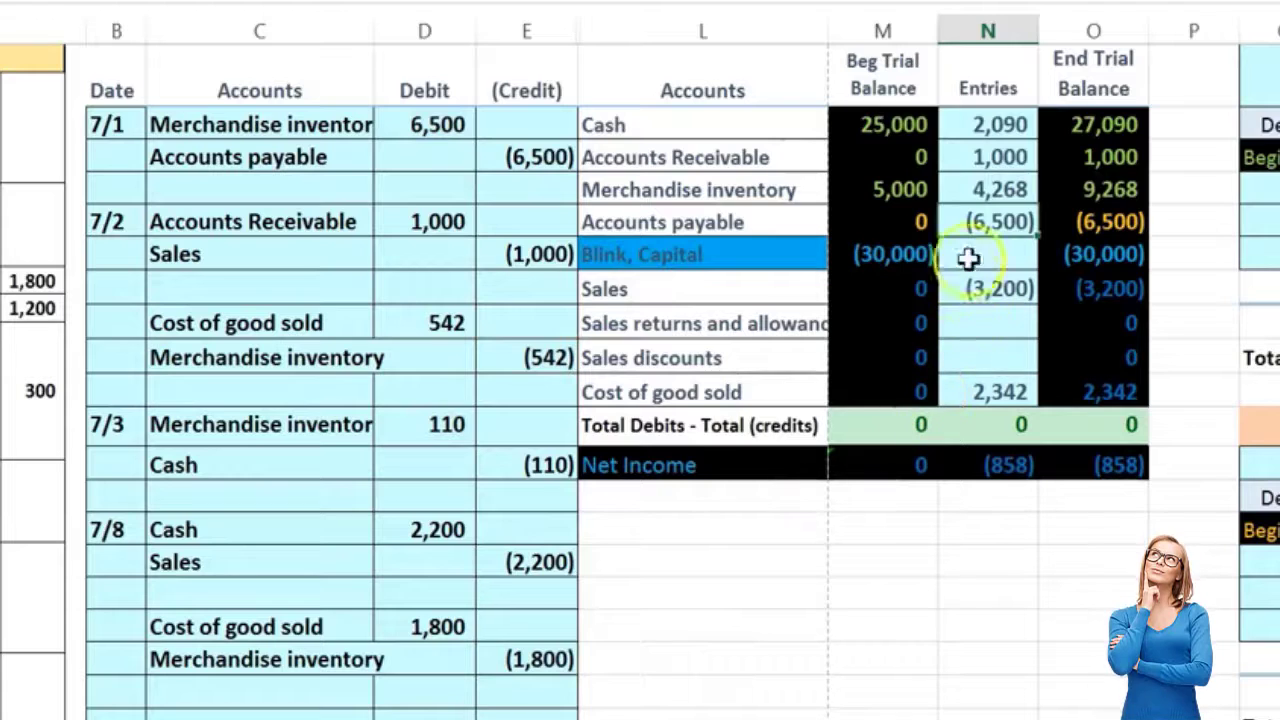
Step: Trace the precedents of the Merchandise inventory entry in the trial balance, and remove the tracing arrows
{"action": "left_click", "coordinate": [986, 190]}
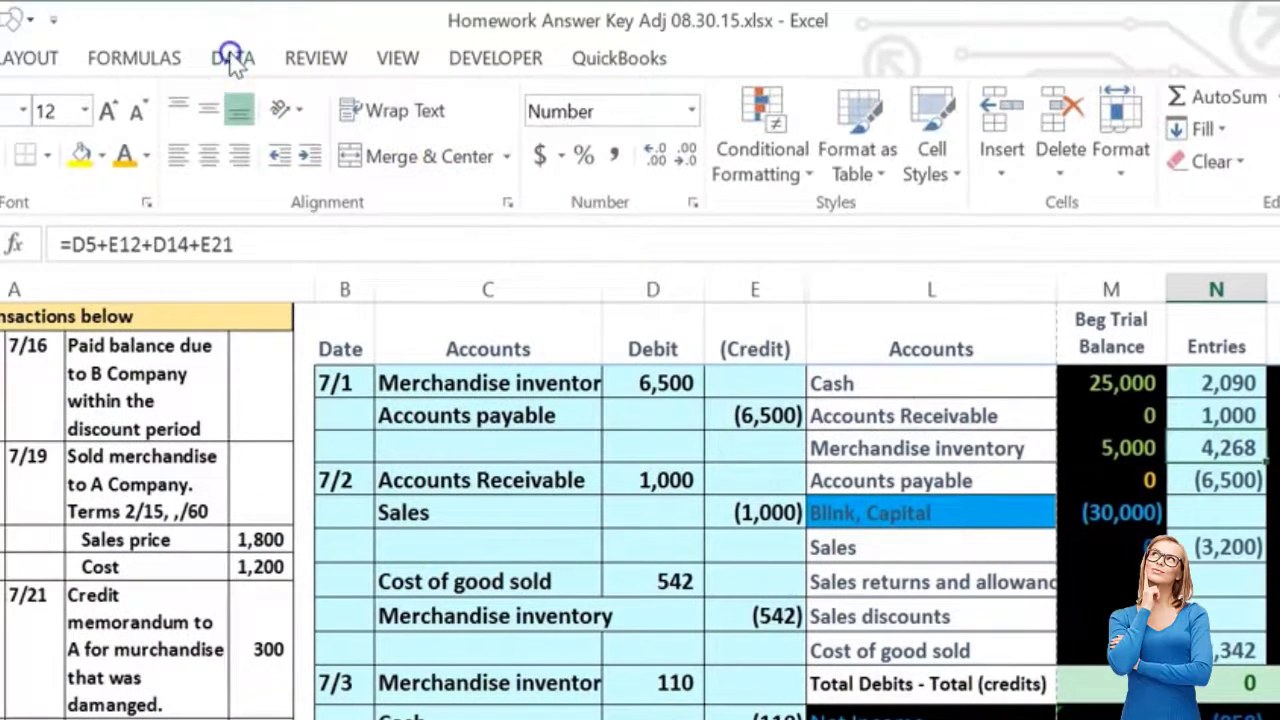
{"action": "left_click", "coordinate": [208, 31]}
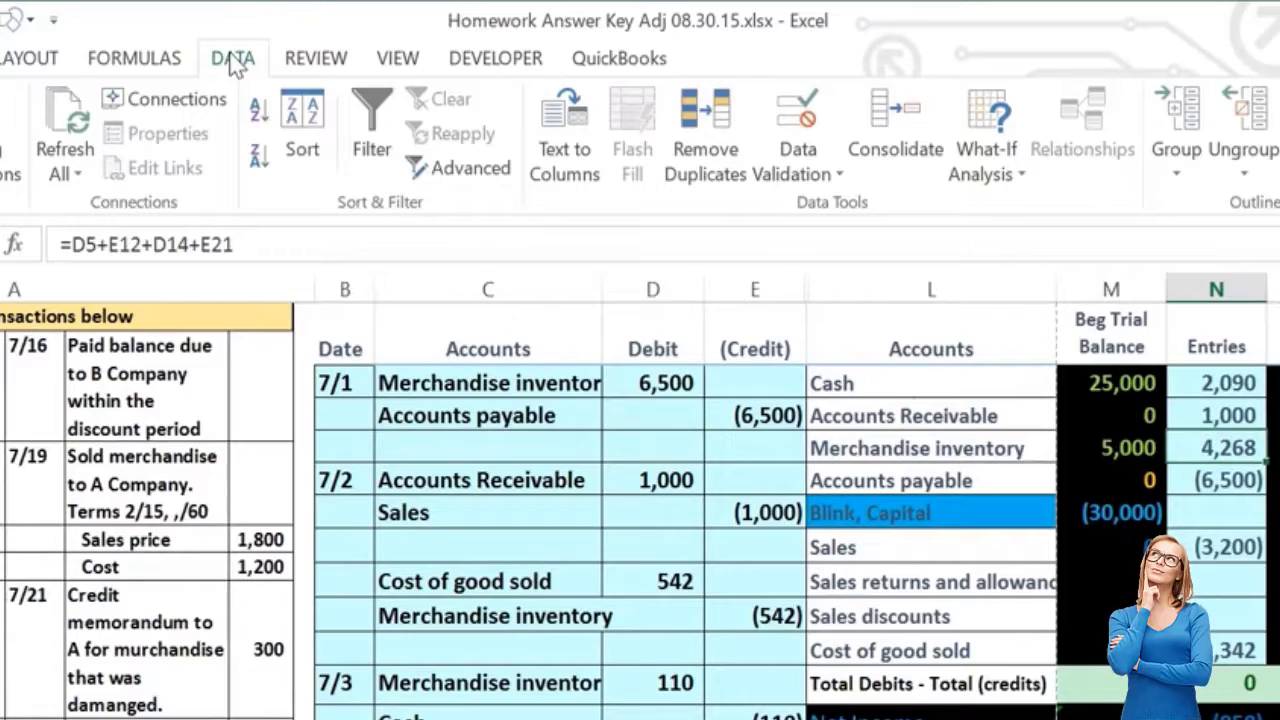
{"action": "left_click", "coordinate": [160, 58]}
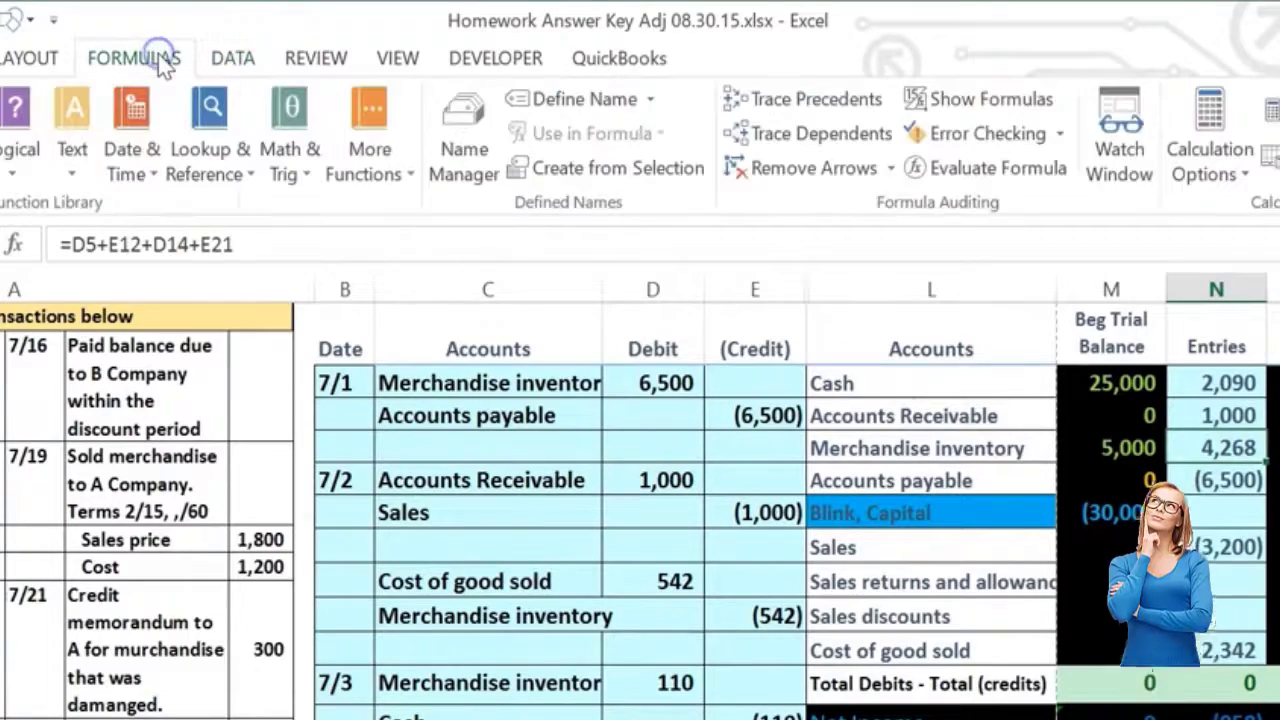
{"action": "left_click", "coordinate": [762, 100]}
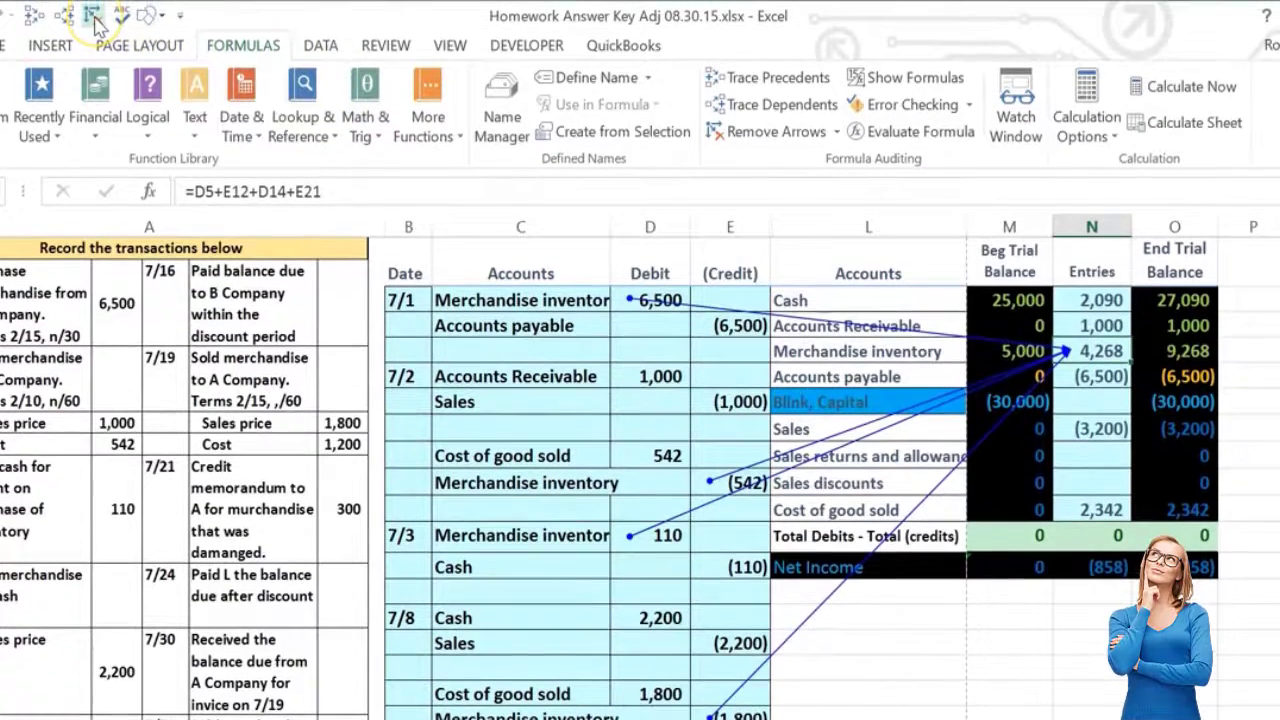
{"action": "left_click", "coordinate": [93, 20]}
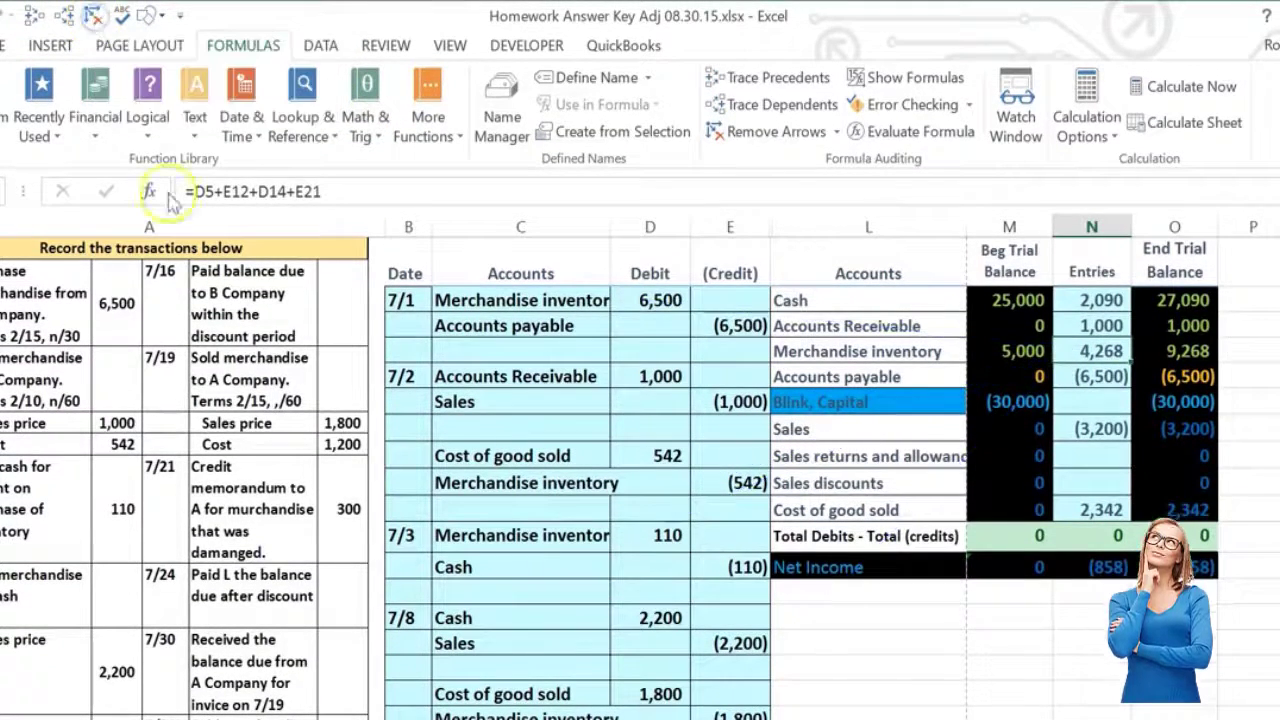
Step: Enter the date 7/9 in B23, one blank row below the 7/8 journal entry
{"action": "scroll", "coordinate": [437, 571], "scroll_direction": "down", "scroll_amount": 3}
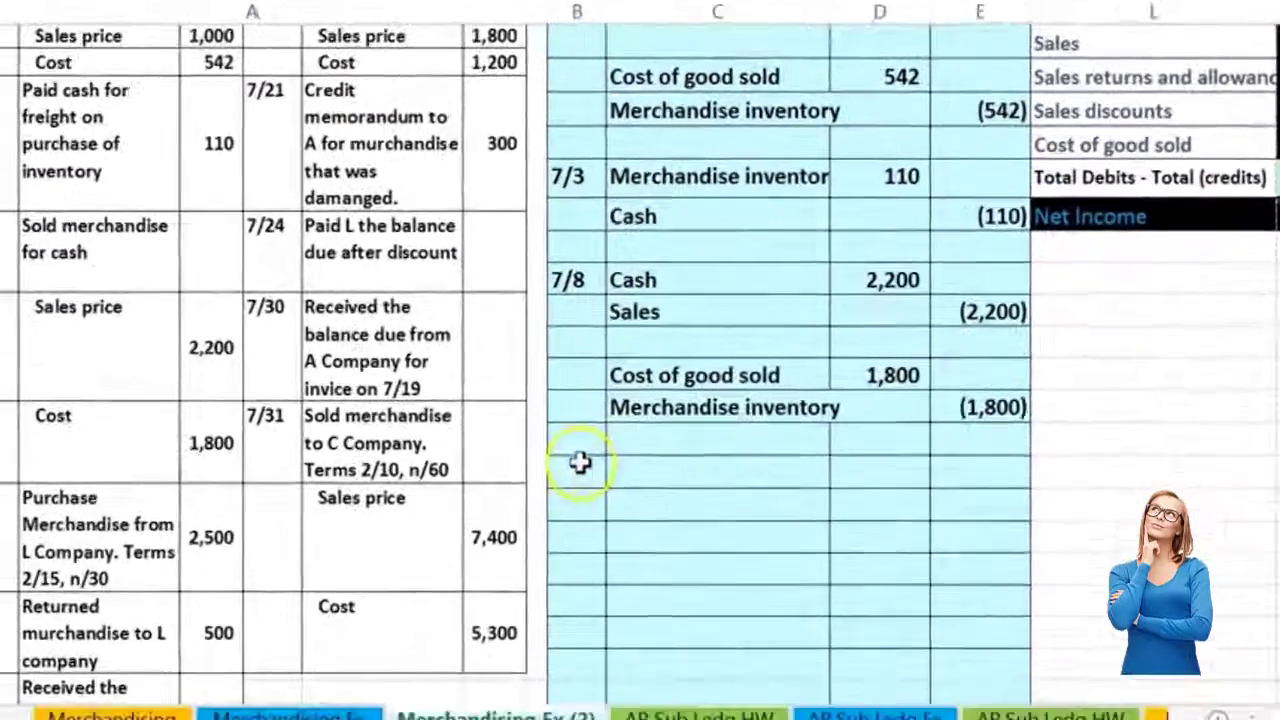
{"action": "left_click", "coordinate": [408, 558]}
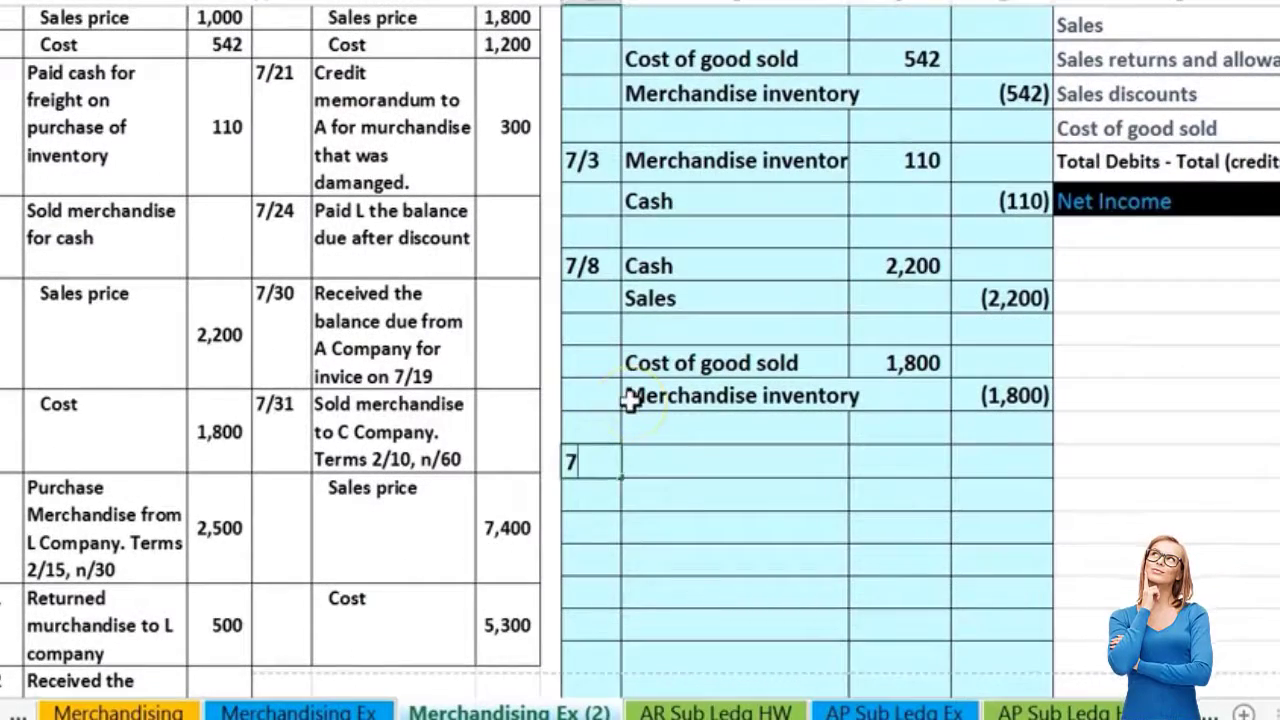
{"action": "type", "text": "7/9"}
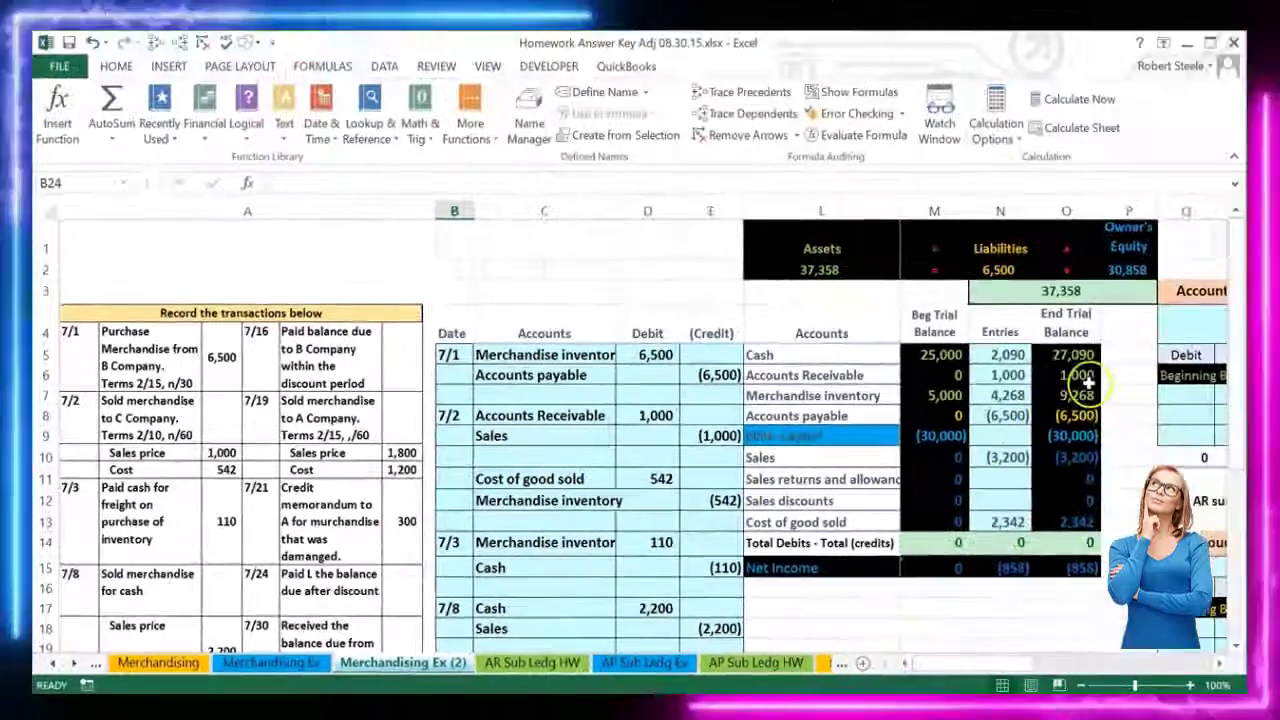
Step: Compare the ending Accounts Receivable balance with the total of the Accounts Receivable subsidiary ledger by customer
{"action": "left_click", "coordinate": [1087, 378]}
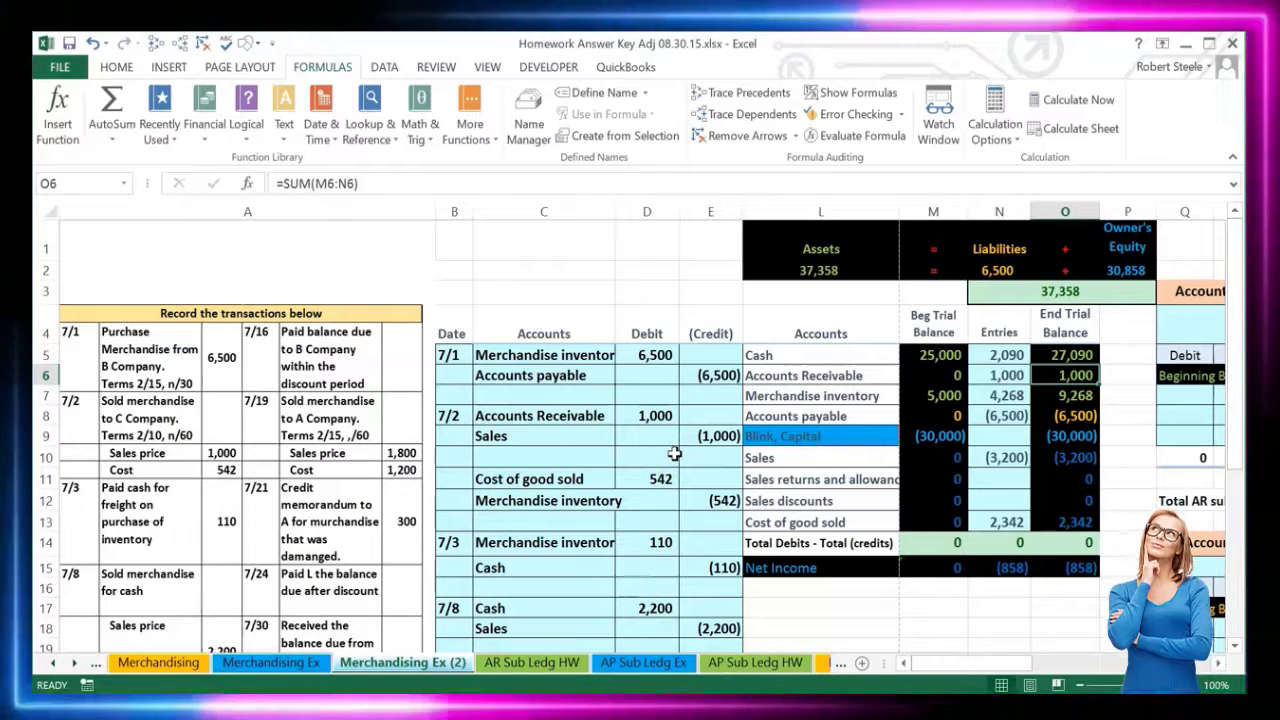
{"action": "key", "text": "Right"}
{"action": "key", "text": "Right"}
{"action": "key", "text": "Right"}
{"action": "key", "text": "Right"}
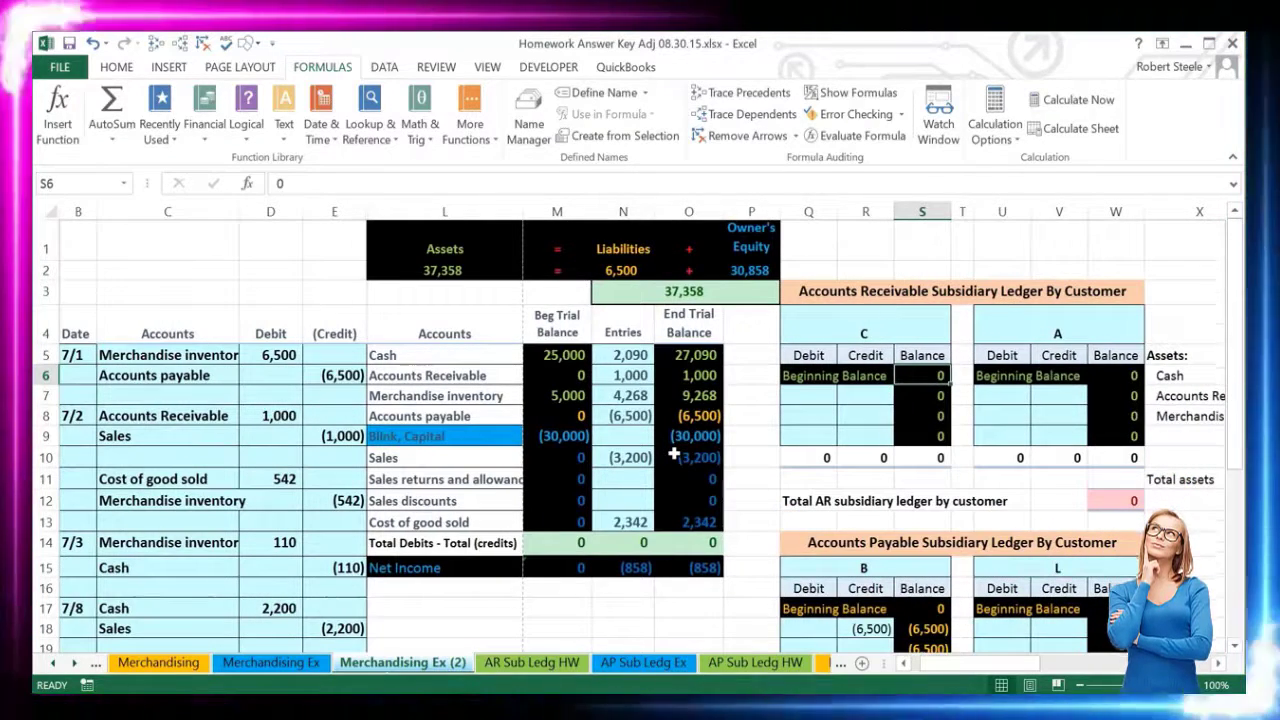
{"action": "left_click", "coordinate": [1090, 505]}
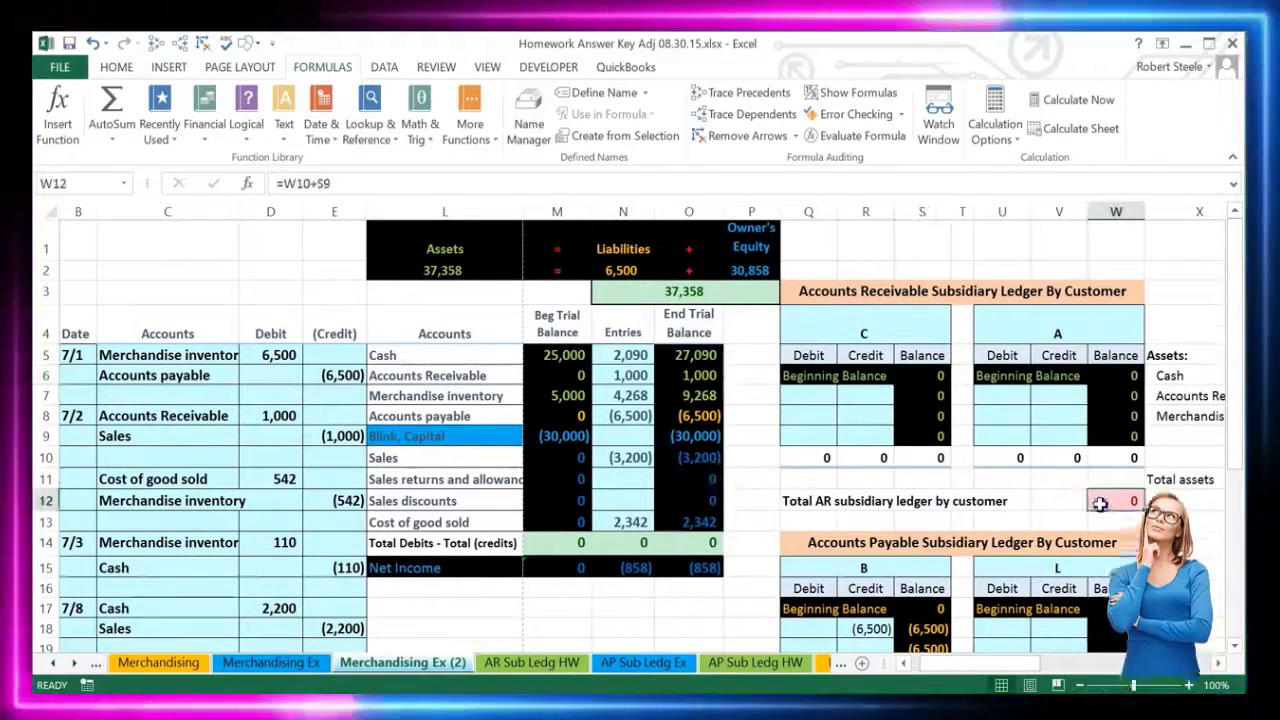
{"action": "scroll", "coordinate": [1090, 505], "scroll_direction": "down", "scroll_amount": 3}
{"action": "scroll", "coordinate": [1097, 503], "scroll_direction": "up", "scroll_amount": 1}
{"action": "scroll", "coordinate": [1097, 503], "scroll_direction": "up", "scroll_amount": 2}
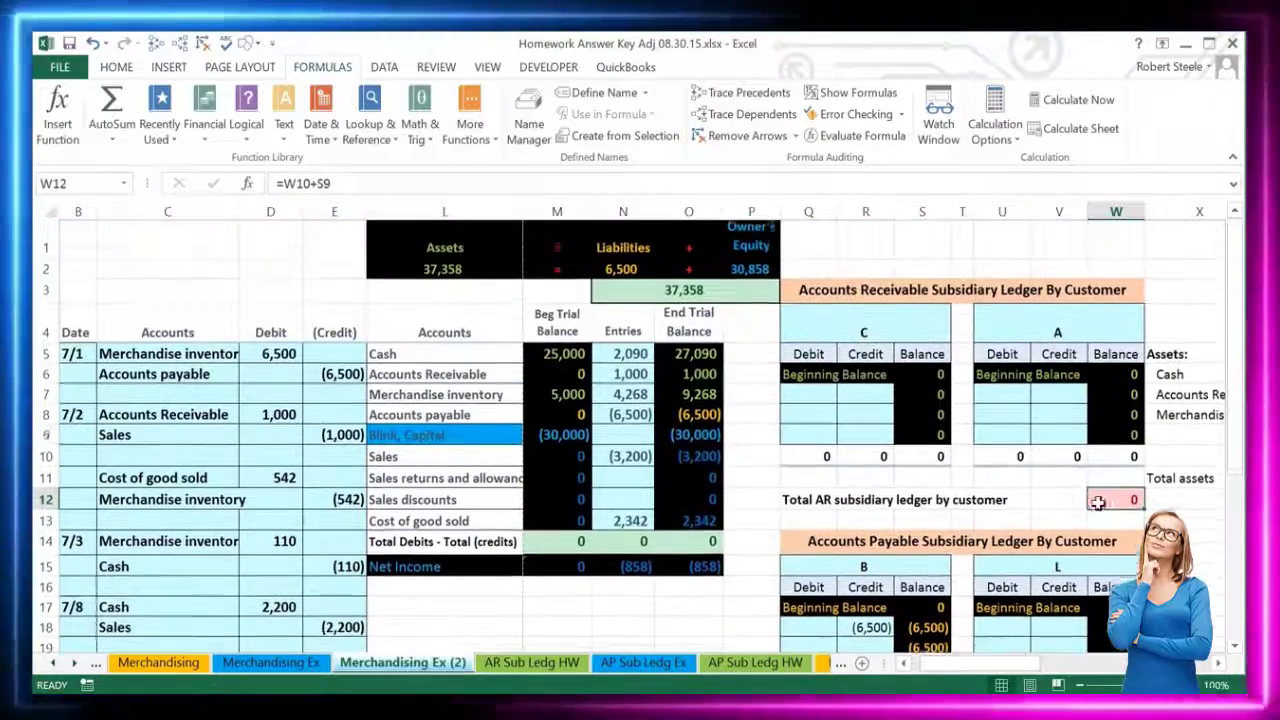
Step: Post the 7/2 Accounts Receivable debit to customer C's subsidiary ledger by linking Q7 to D8
{"action": "left_click", "coordinate": [702, 376]}
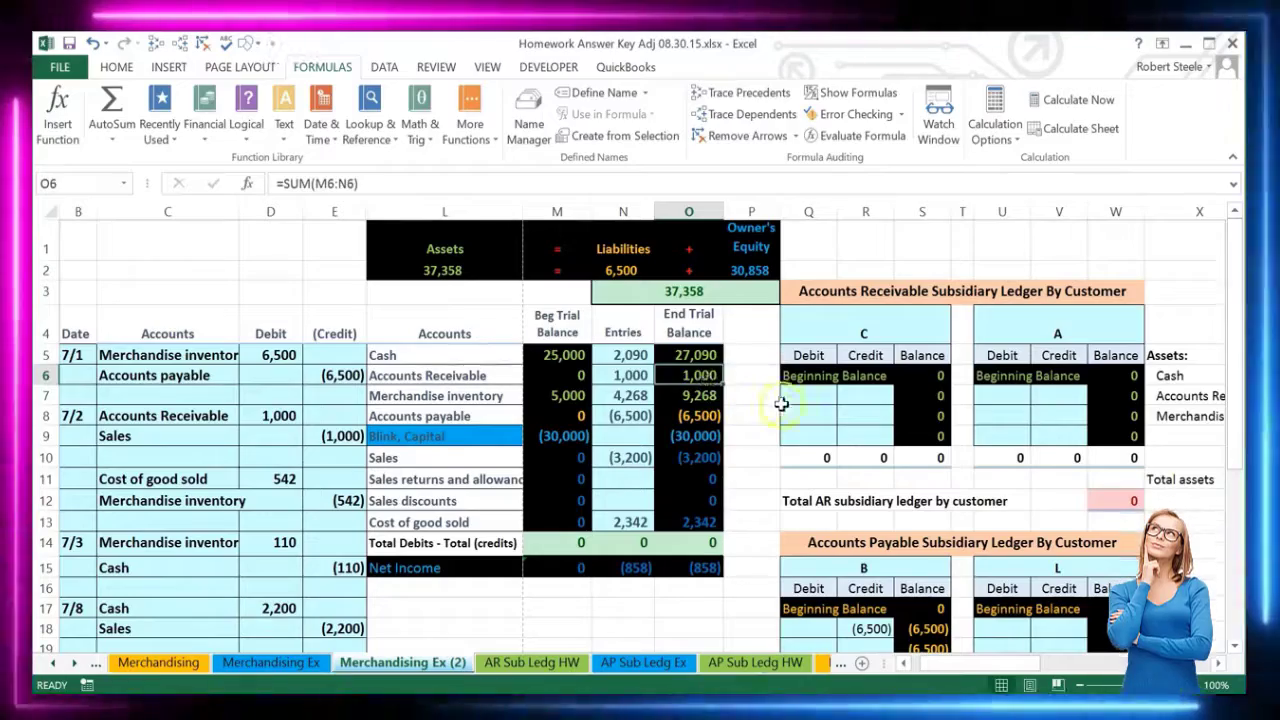
{"action": "left_click", "coordinate": [805, 396]}
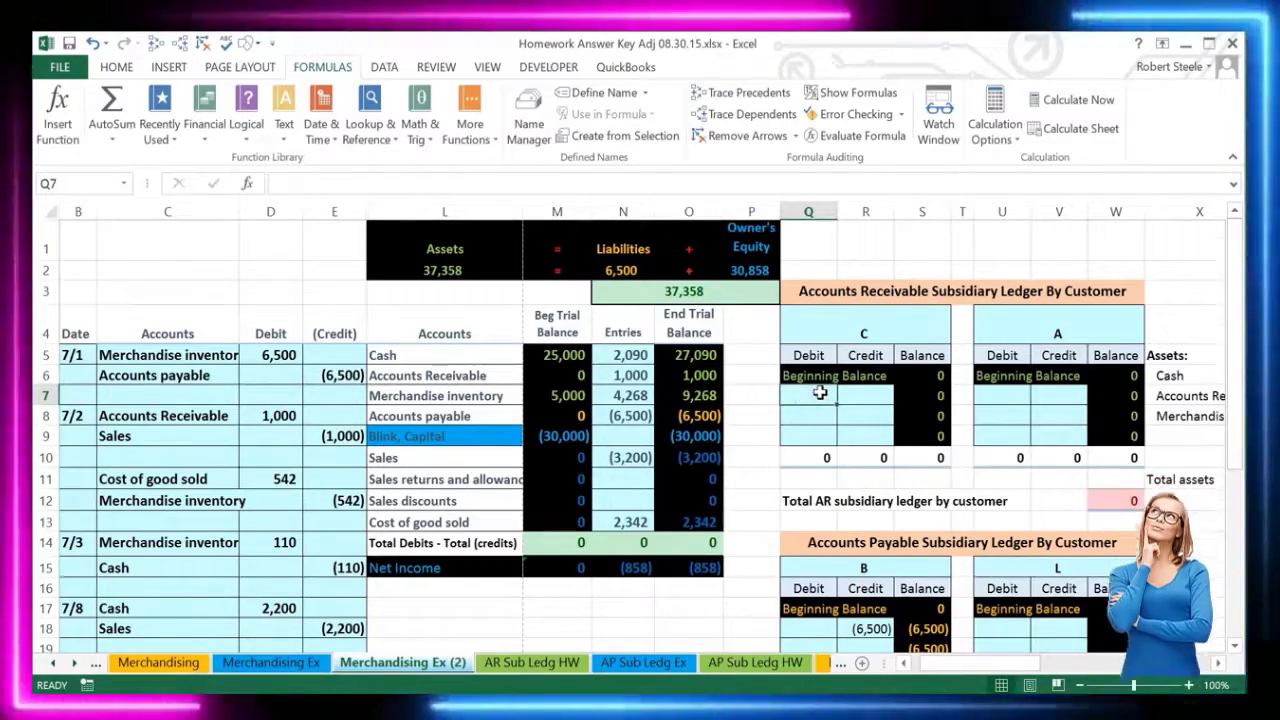
{"action": "type", "text": "="}
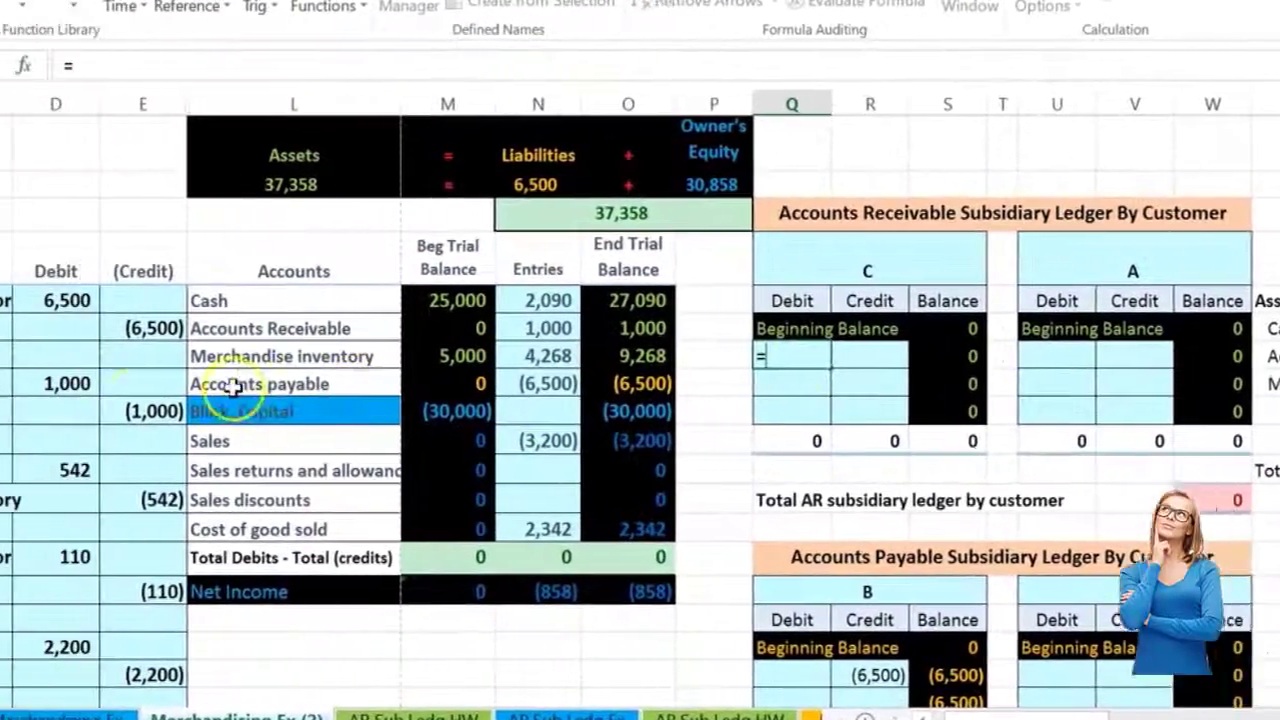
{"action": "left_click", "coordinate": [117, 399]}
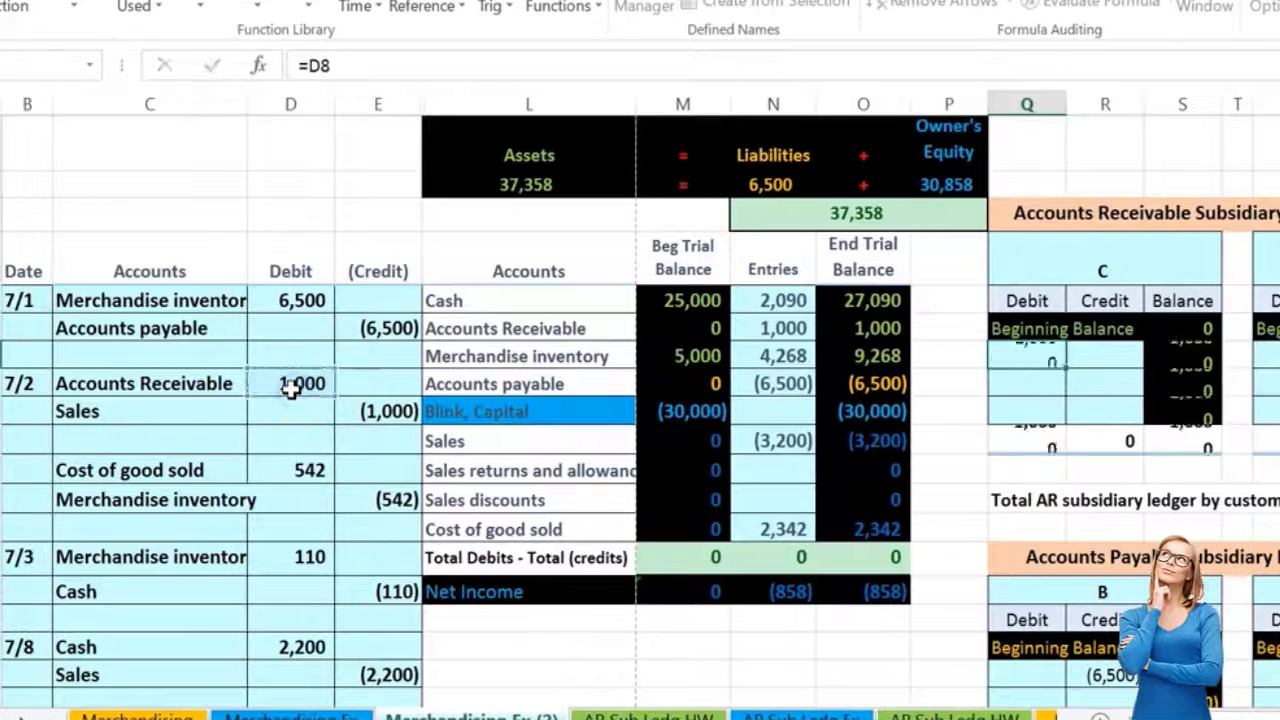
{"action": "key", "text": "Return"}
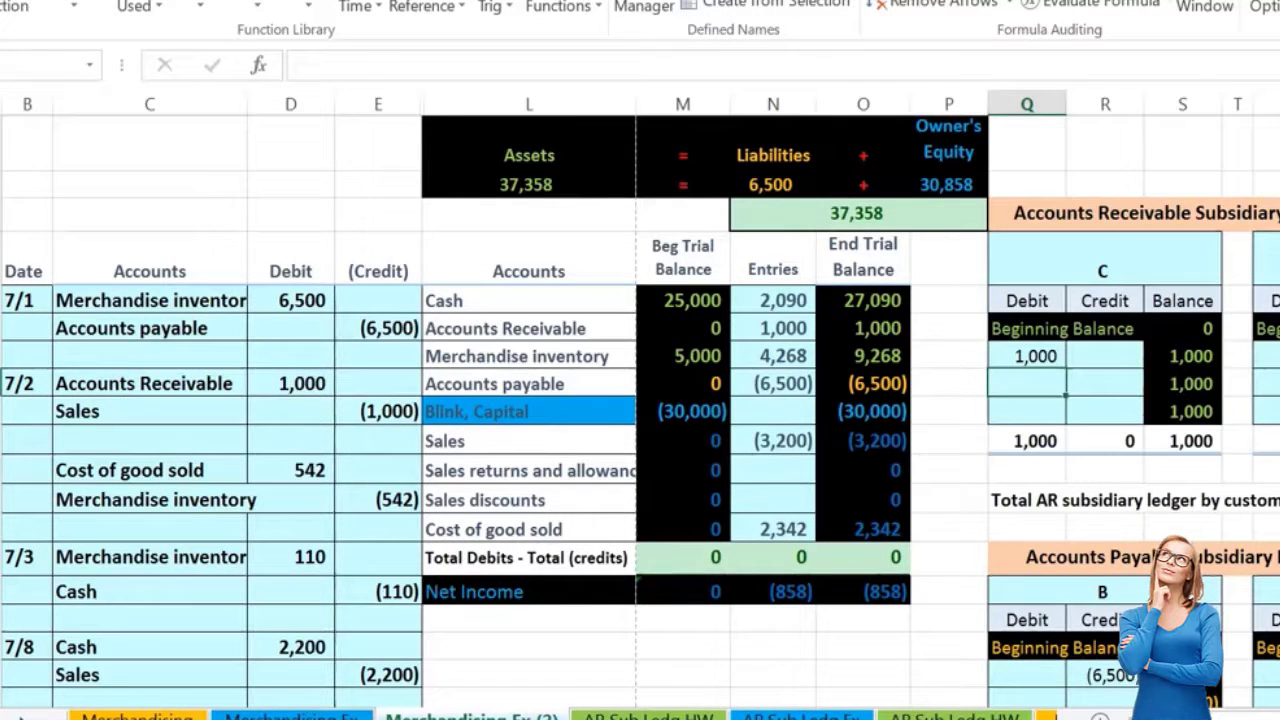
Step: Recheck the ending Accounts Receivable balance against its subsidiary ledger, and examine the Accounts Payable subsidiary ledger's total and vendor B's credit total
{"action": "left_click", "coordinate": [1200, 415]}
{"action": "left_click", "coordinate": [884, 330]}
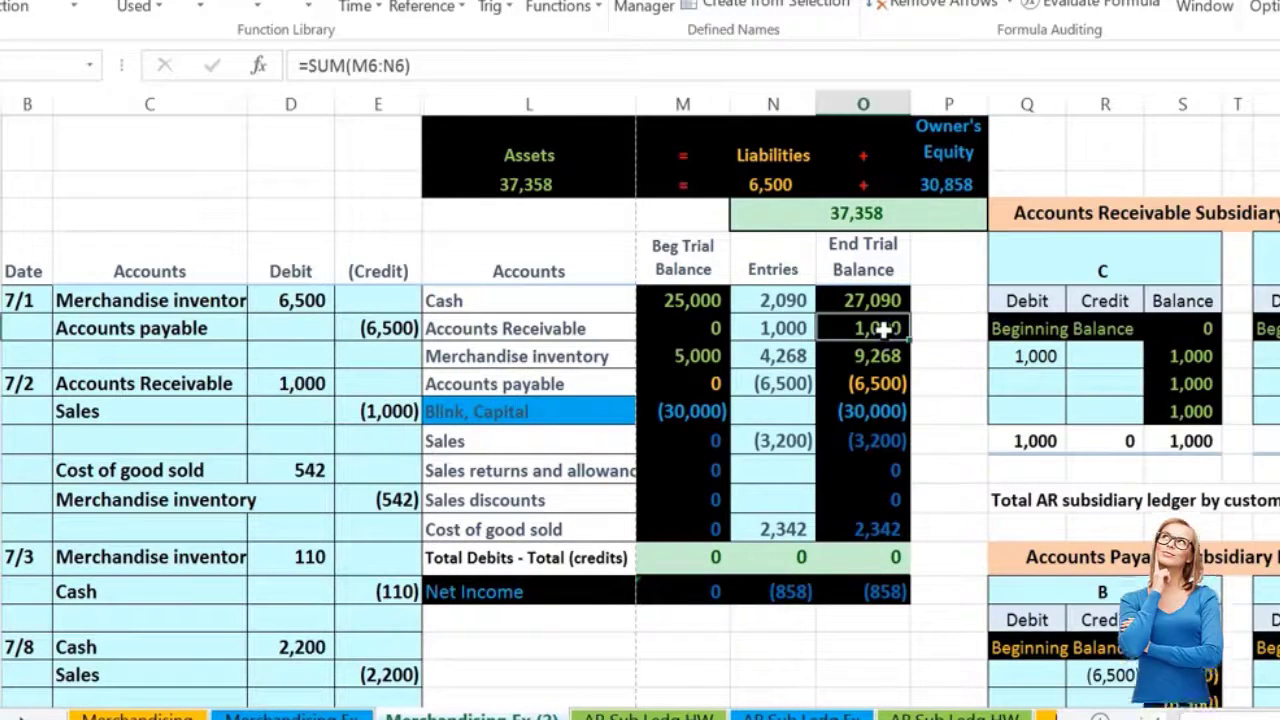
{"action": "scroll", "coordinate": [1094, 351], "scroll_direction": "down", "scroll_amount": 2}
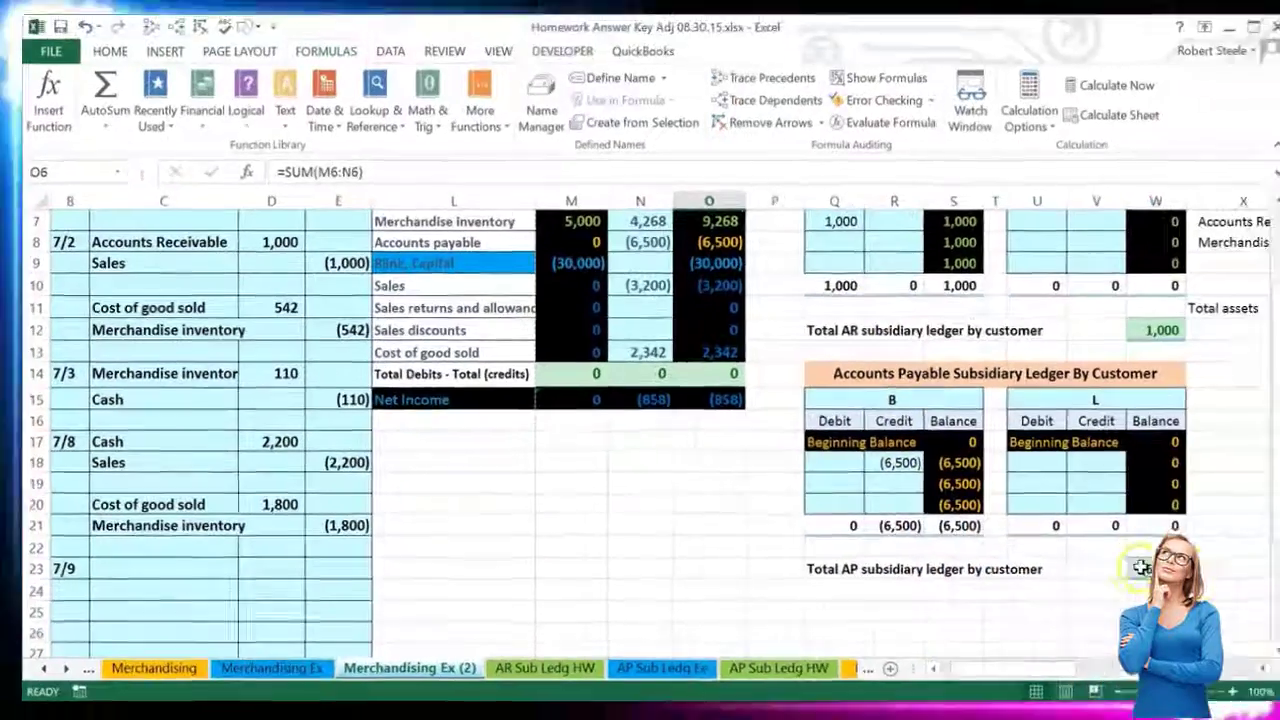
{"action": "left_click", "coordinate": [1141, 567]}
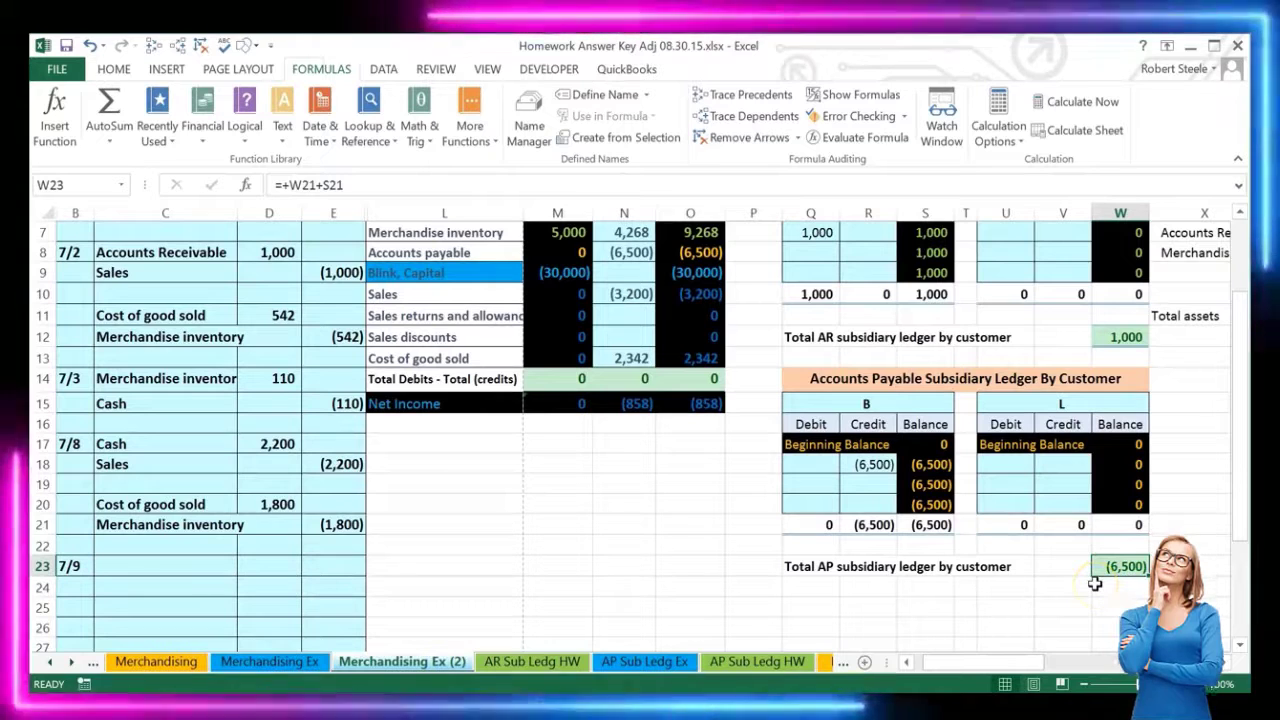
{"action": "left_click", "coordinate": [874, 524]}
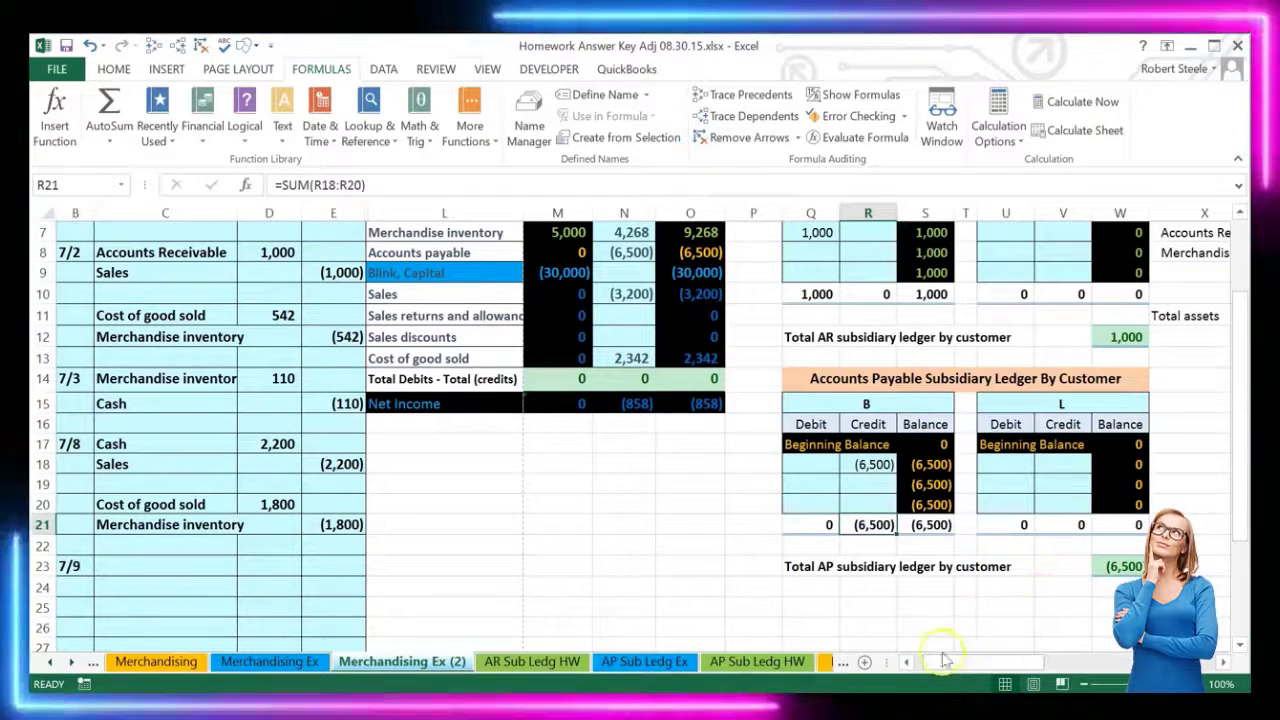
Step: Review the 7/9 purchase from L Company and examine the beginning and ending Merchandise inventory balances in the trial balance
{"action": "left_click_drag", "start_coordinate": [958, 662], "coordinate": [800, 663]}
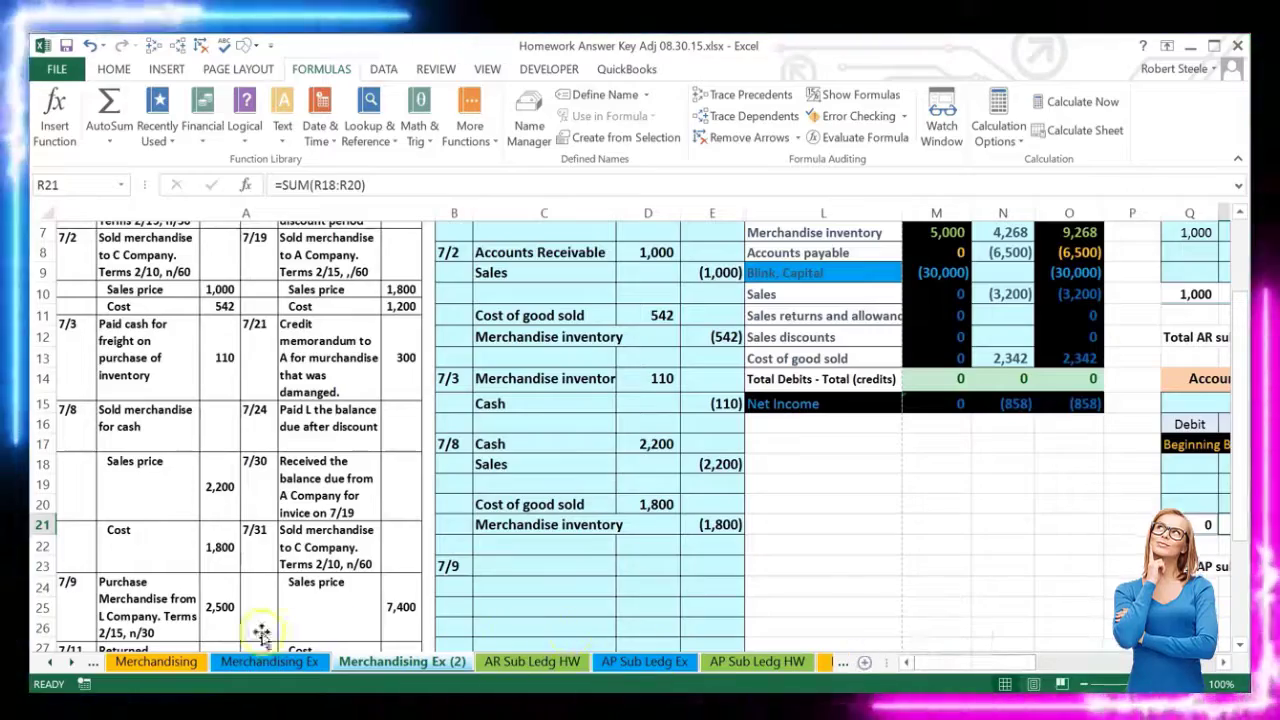
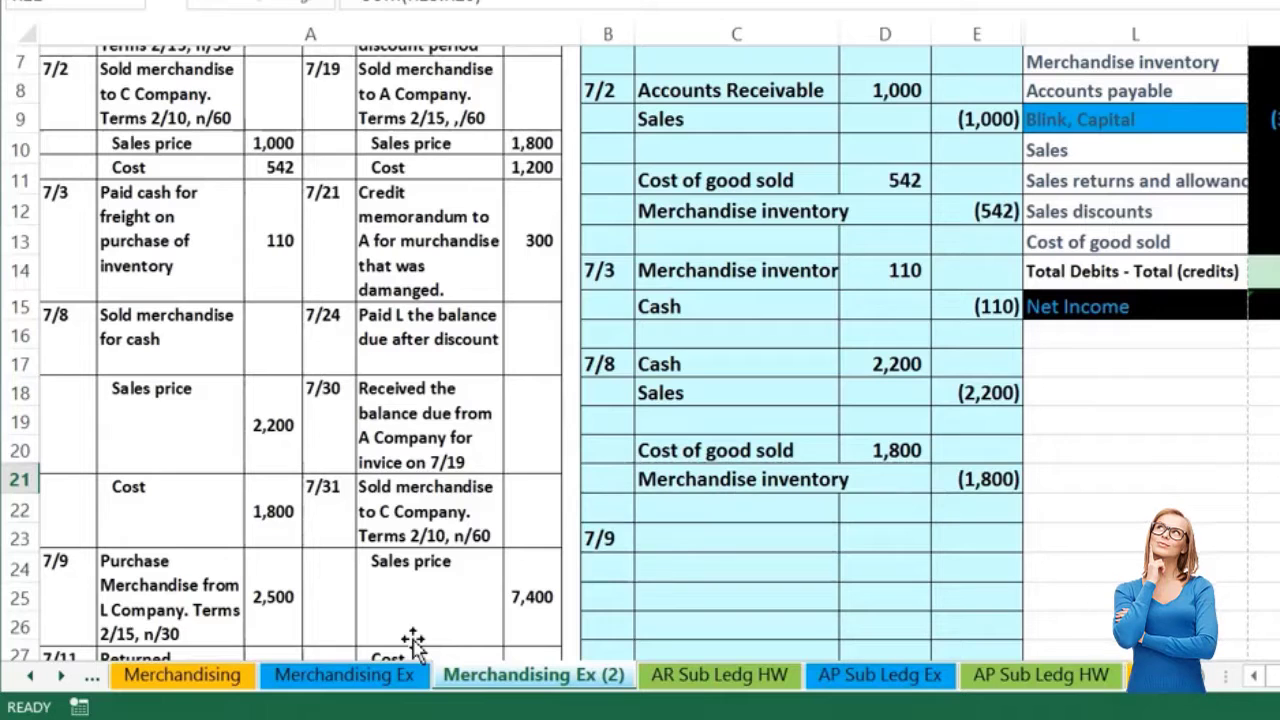
{"action": "scroll", "coordinate": [469, 568], "scroll_direction": "down", "scroll_amount": 1}
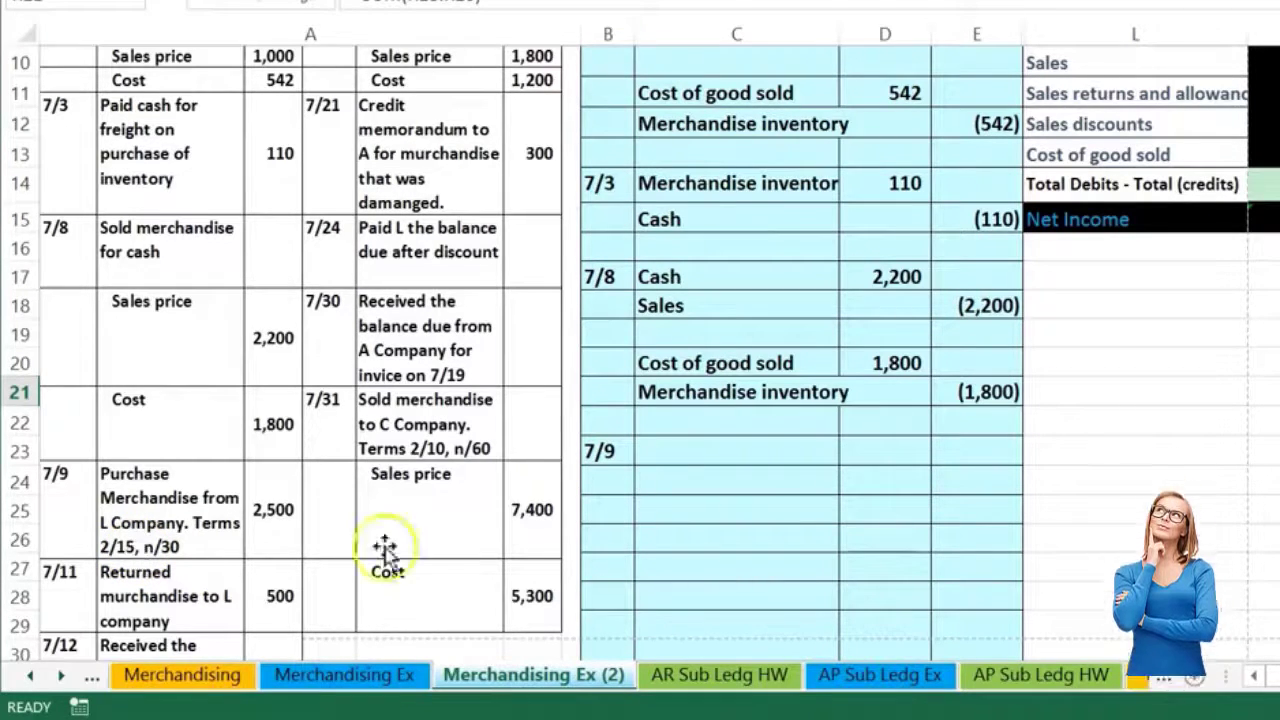
{"action": "left_click", "coordinate": [750, 456]}
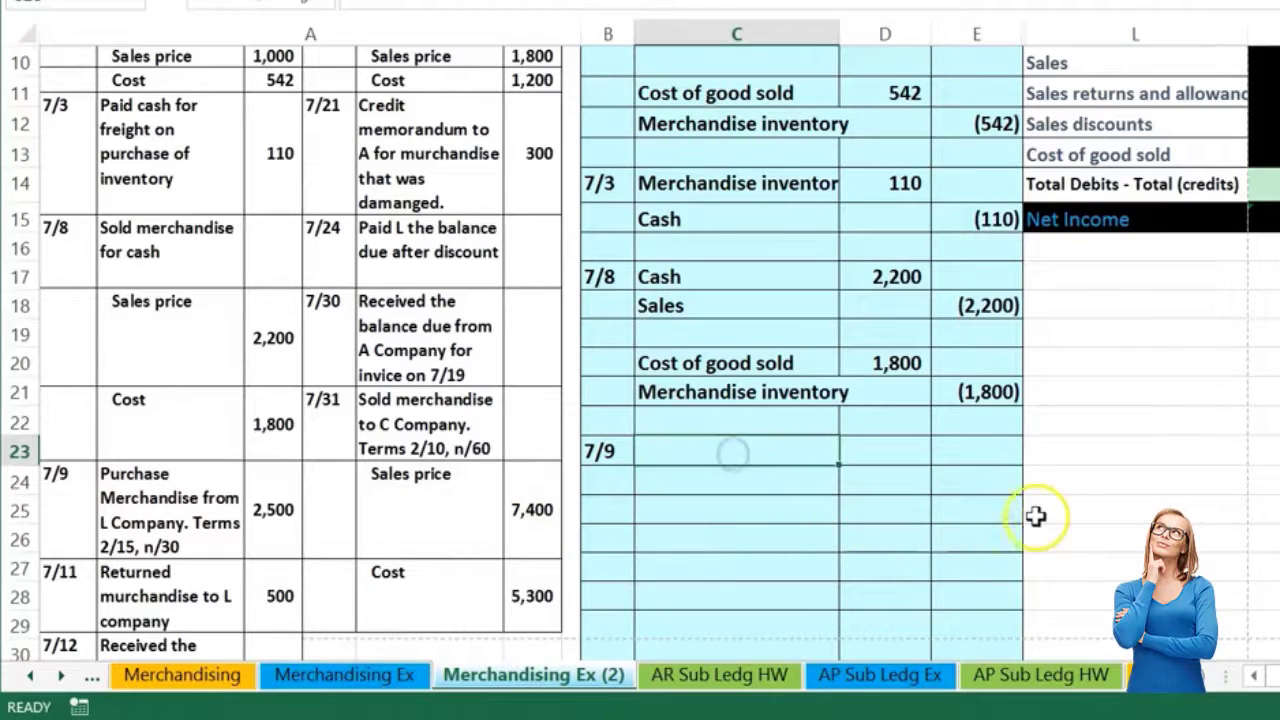
{"action": "scroll", "coordinate": [1054, 517], "scroll_direction": "up", "scroll_amount": 2}
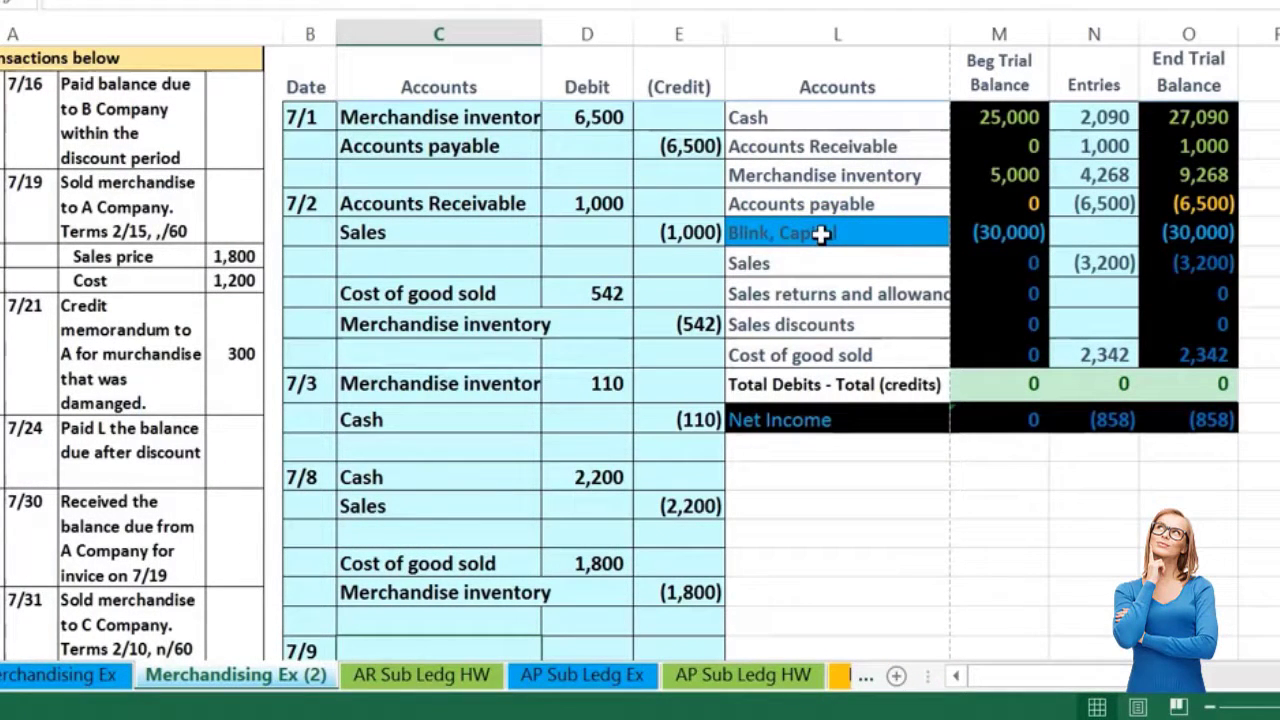
{"action": "left_click_drag", "start_coordinate": [817, 174], "coordinate": [978, 174]}
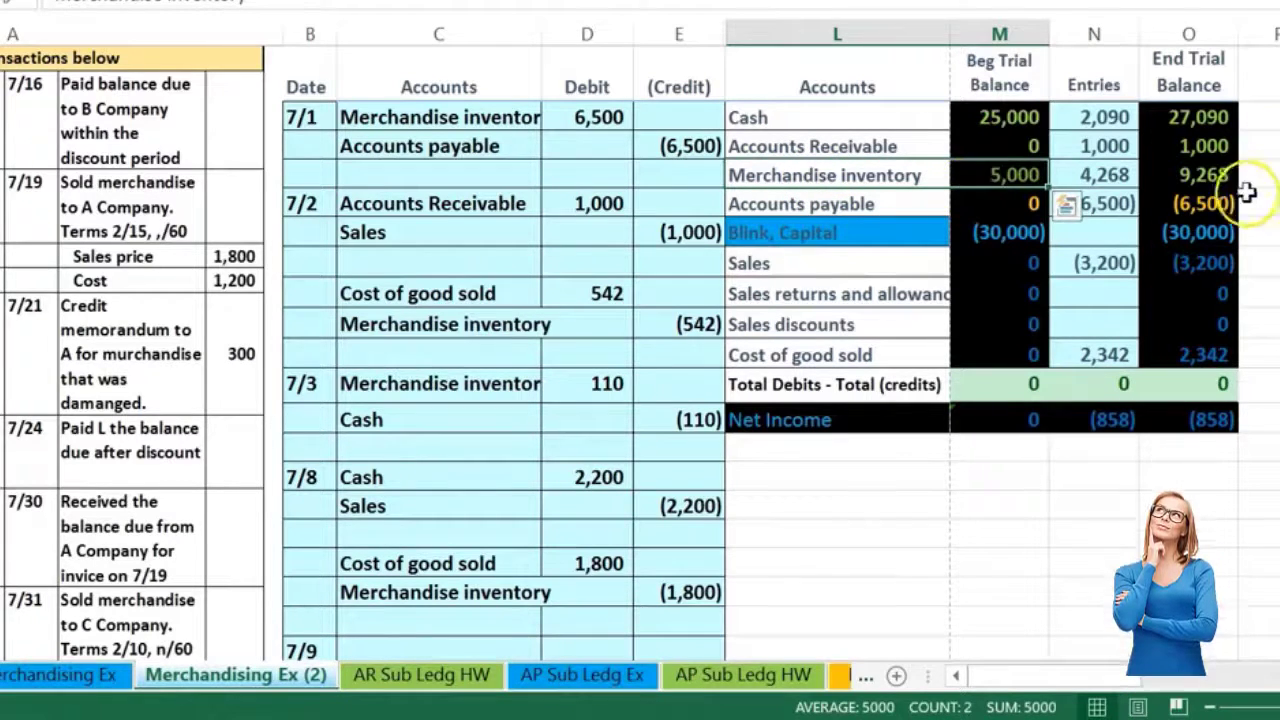
{"action": "left_click", "coordinate": [1205, 176]}
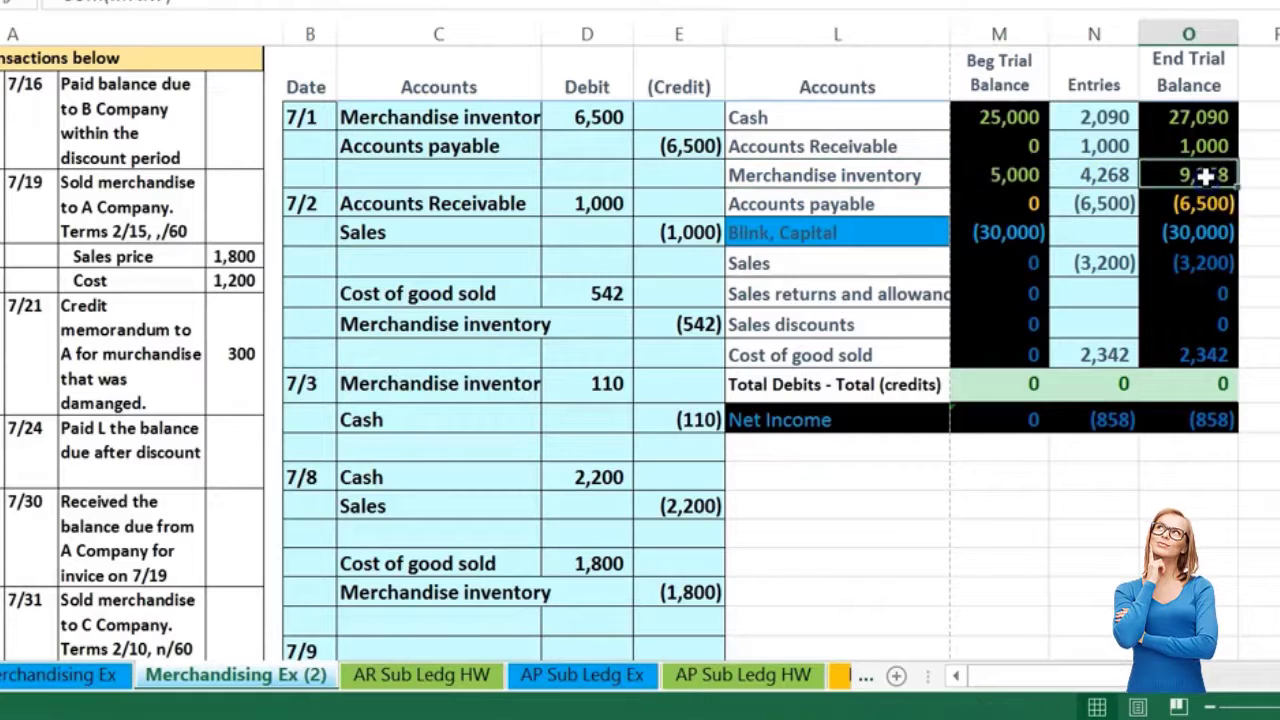
Step: Copy the Merchandise inventory account name from the trial balance into the 7/9 entry at C23, pasting values only
{"action": "left_click", "coordinate": [816, 175]}
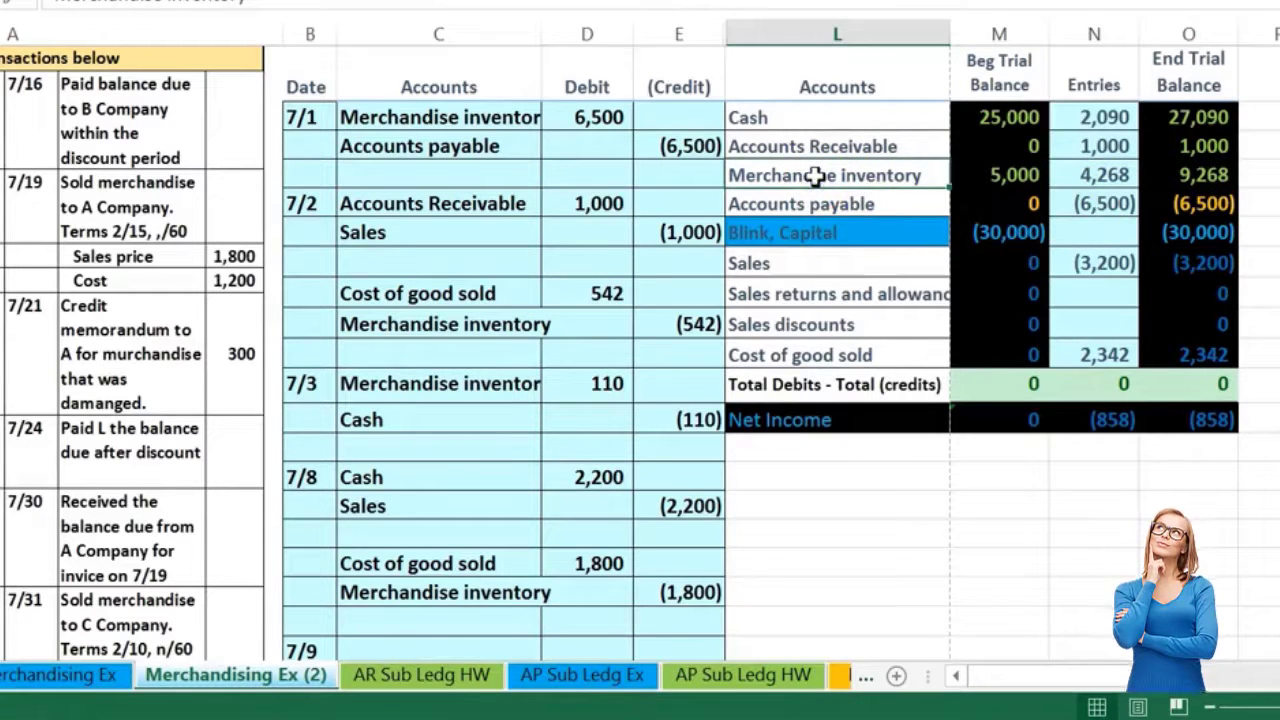
{"action": "right_click", "coordinate": [816, 175]}
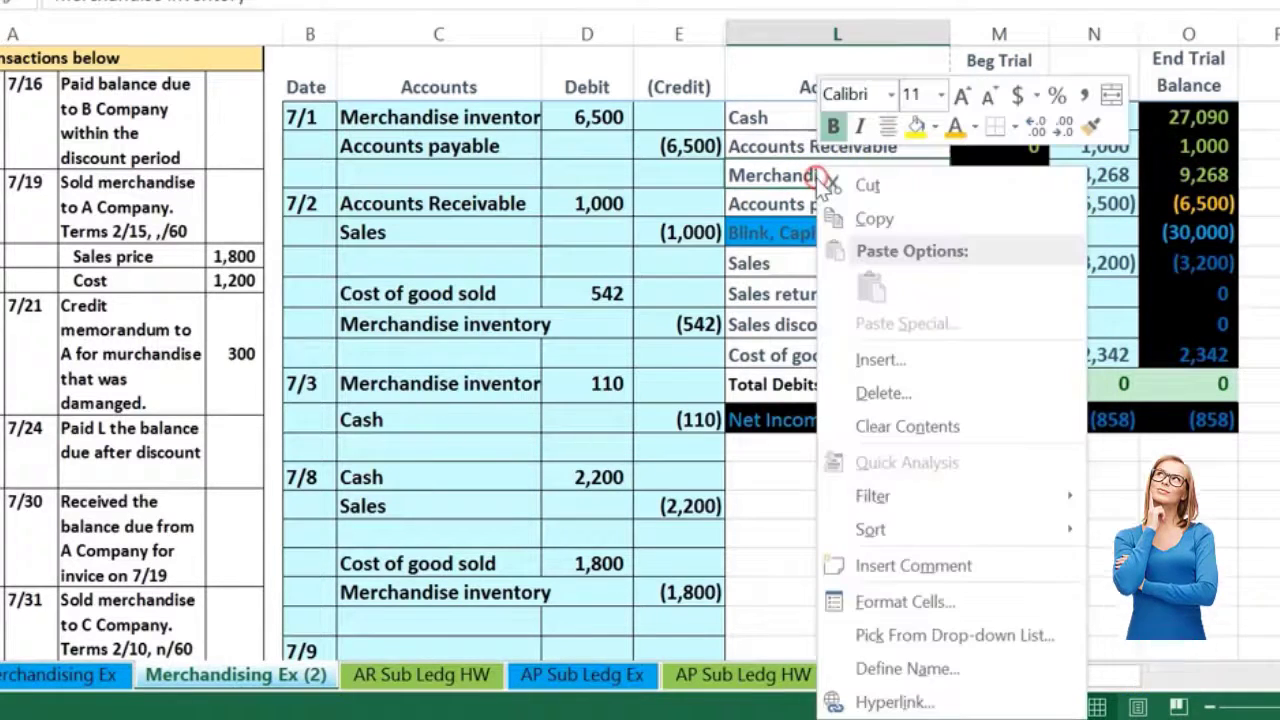
{"action": "left_click", "coordinate": [848, 218]}
{"action": "scroll", "coordinate": [543, 363], "scroll_direction": "down", "scroll_amount": 3}
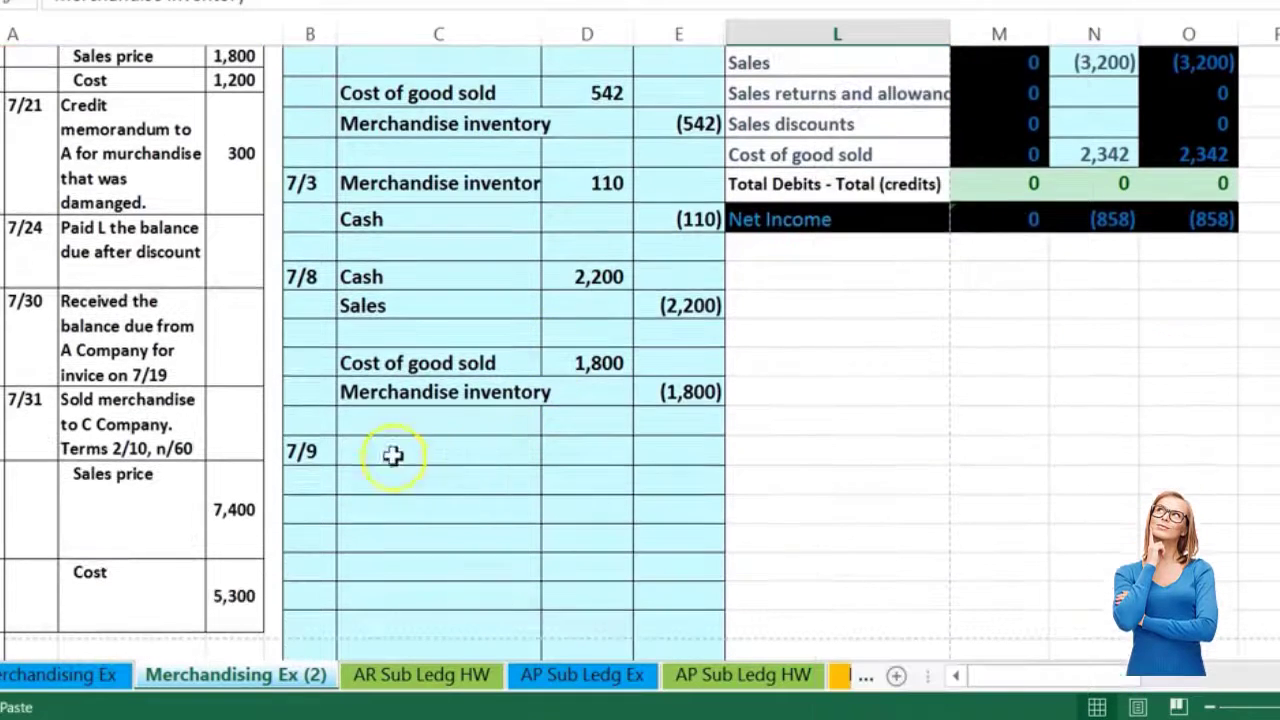
{"action": "left_click", "coordinate": [369, 450]}
{"action": "right_click", "coordinate": [369, 450]}
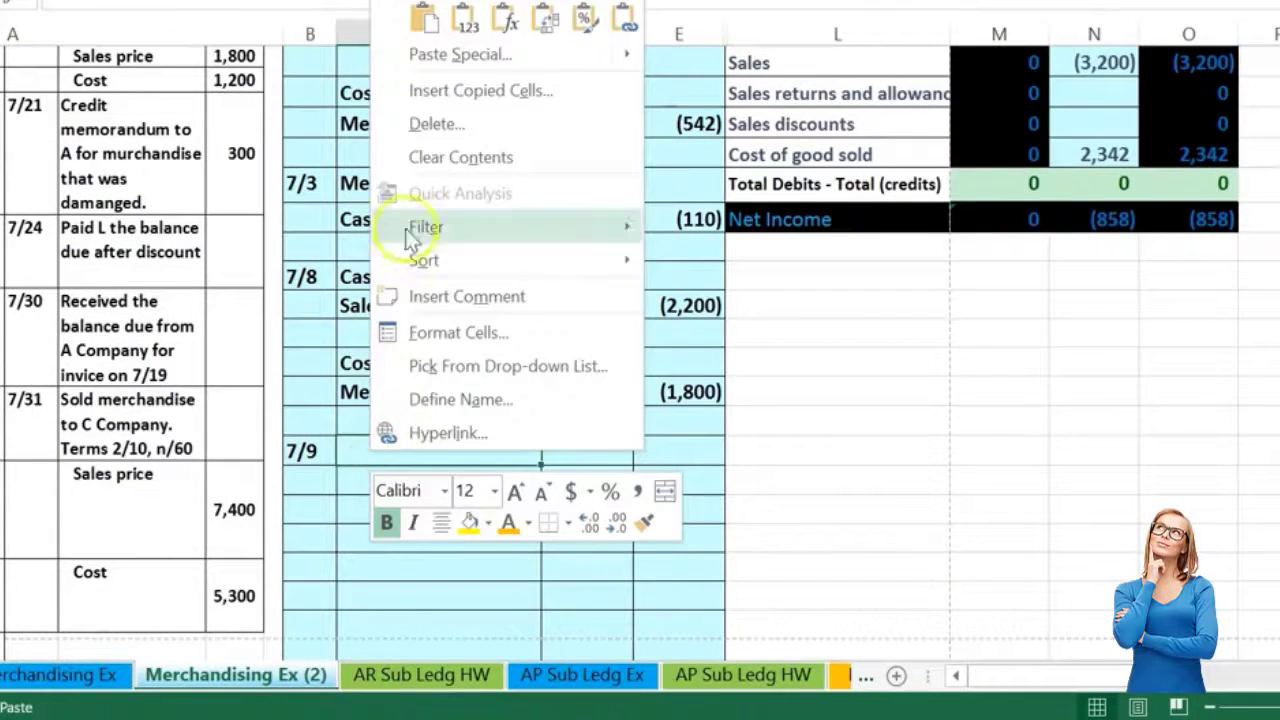
{"action": "left_click", "coordinate": [463, 20]}
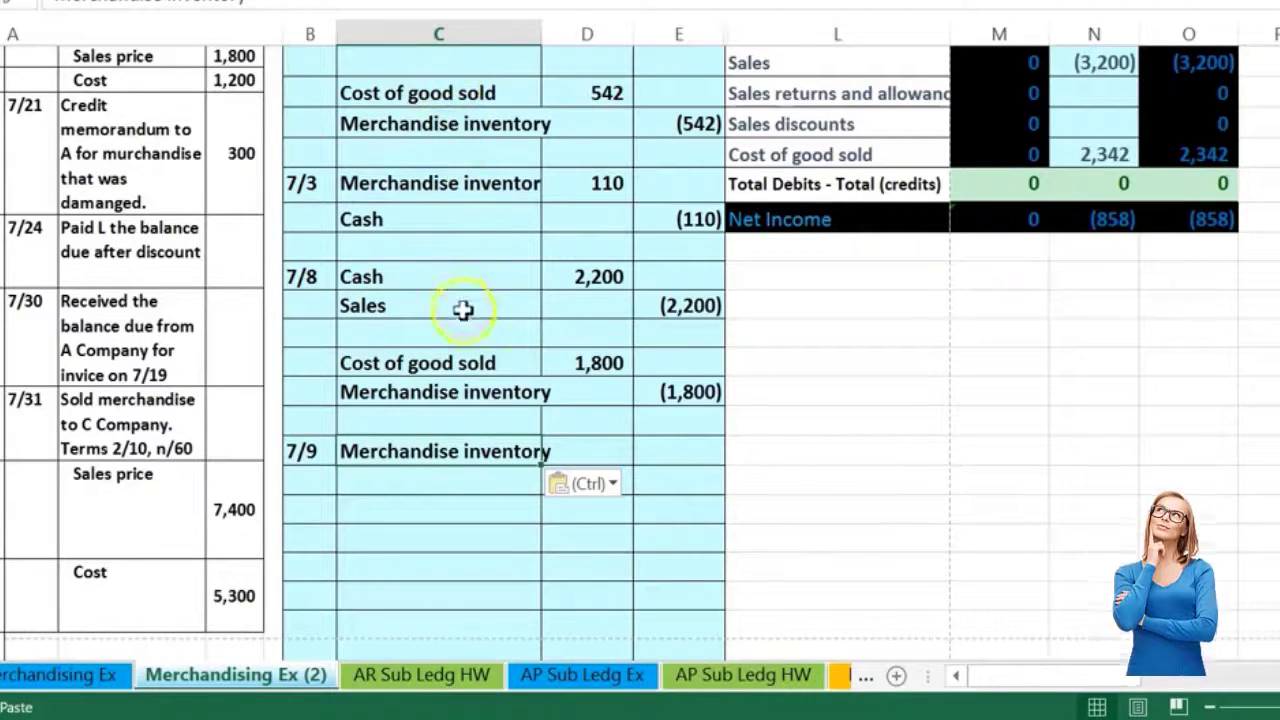
Step: Enter 2500 as the 7/9 Merchandise inventory debit in D23 and credit the negative of D23 in E24
{"action": "left_click", "coordinate": [598, 446]}
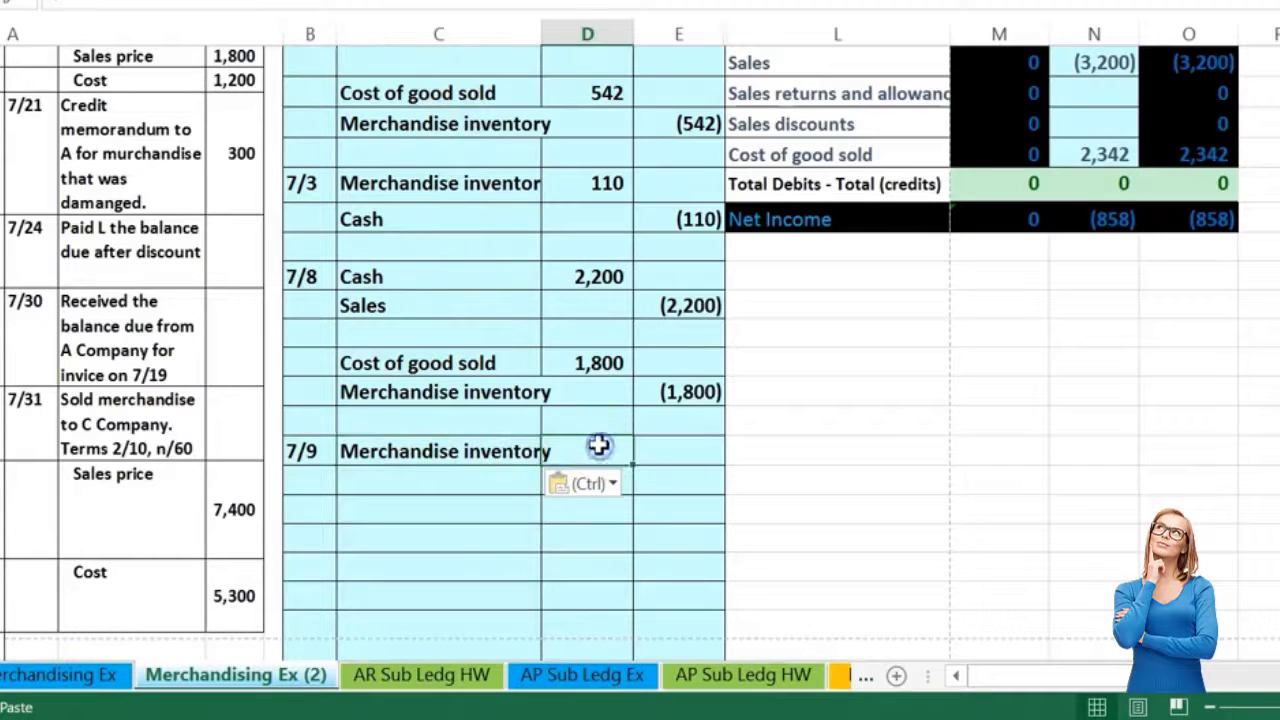
{"action": "scroll", "coordinate": [82, 605], "scroll_direction": "left", "scroll_amount": 5}
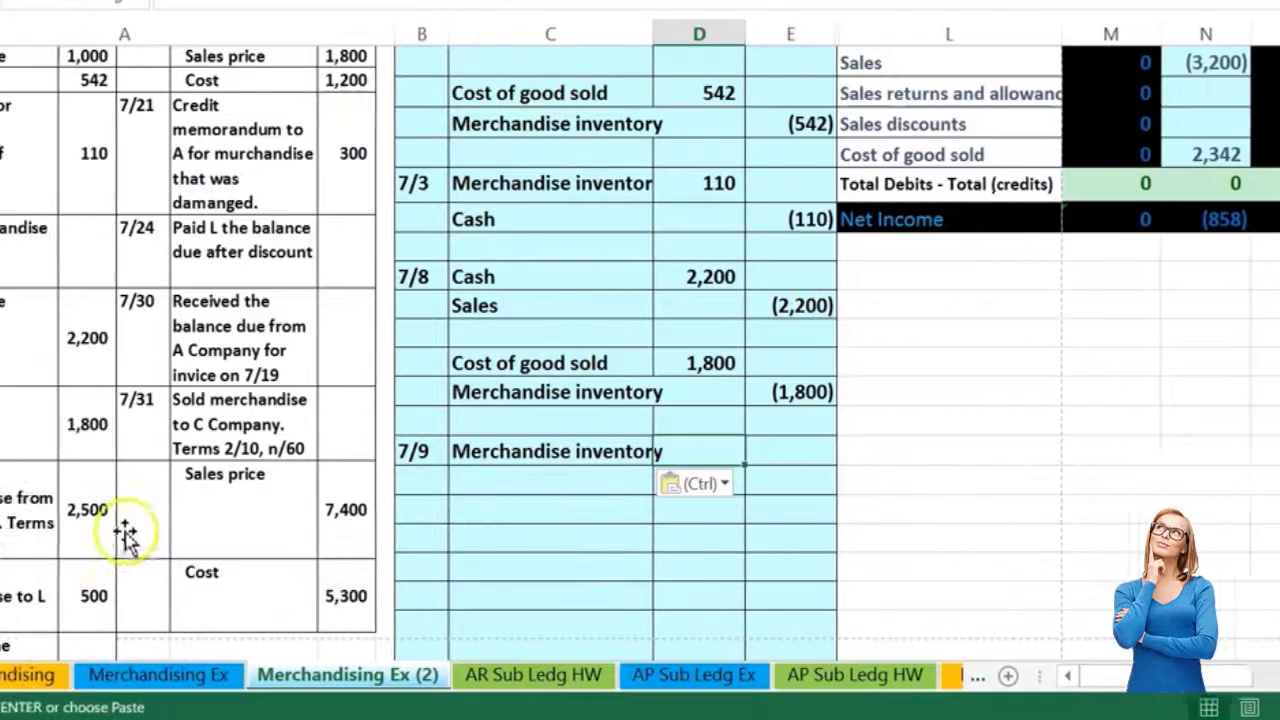
{"action": "type", "text": "2500"}
{"action": "key", "text": "Return"}
{"action": "key", "text": "Right"}
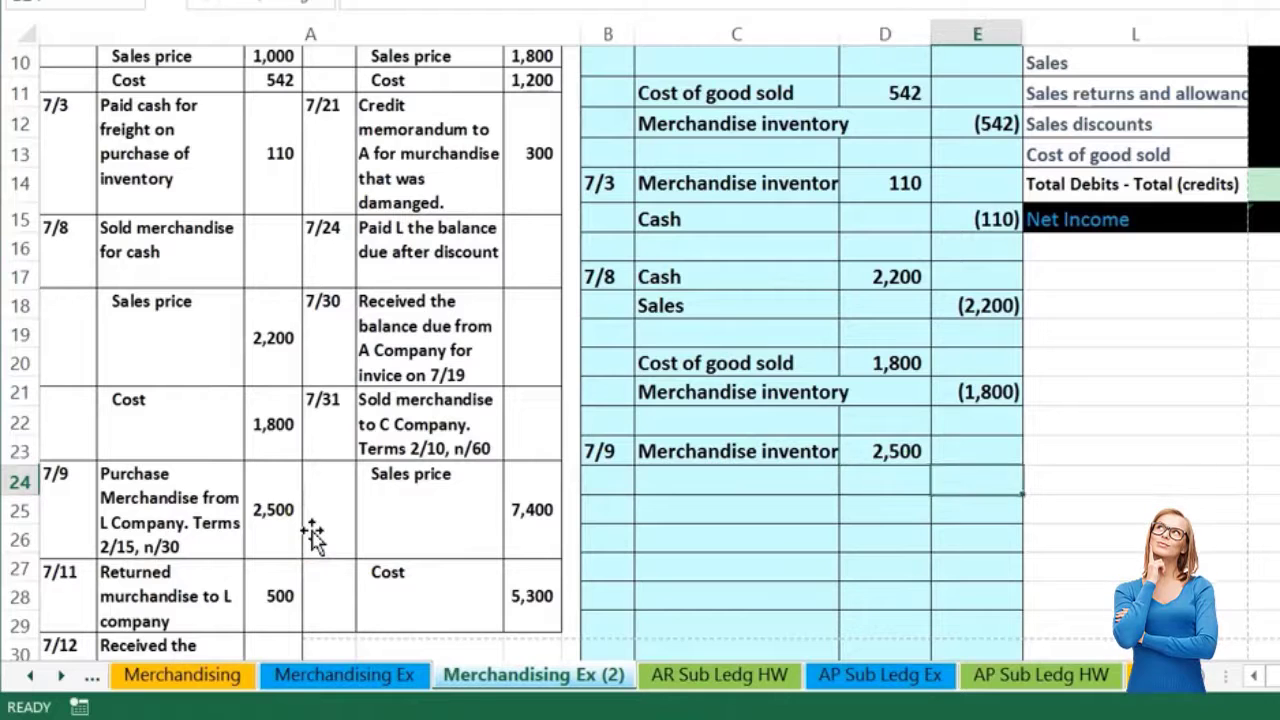
{"action": "type", "text": "-"}
{"action": "key", "text": "Left"}
{"action": "key", "text": "Up"}
{"action": "key", "text": "Return"}
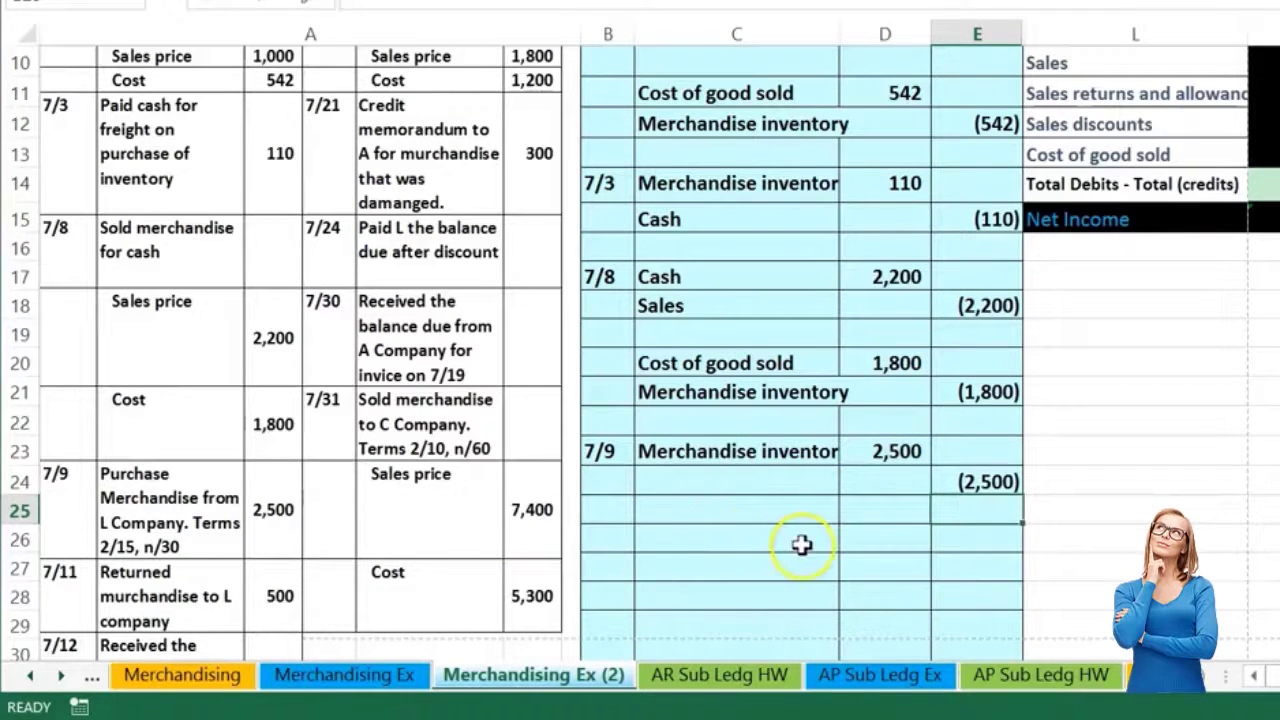
Step: Copy the Accounts payable account name from the trial balance into C24 as the credit account of the 7/9 entry
{"action": "scroll", "coordinate": [815, 552], "scroll_direction": "up", "scroll_amount": 2}
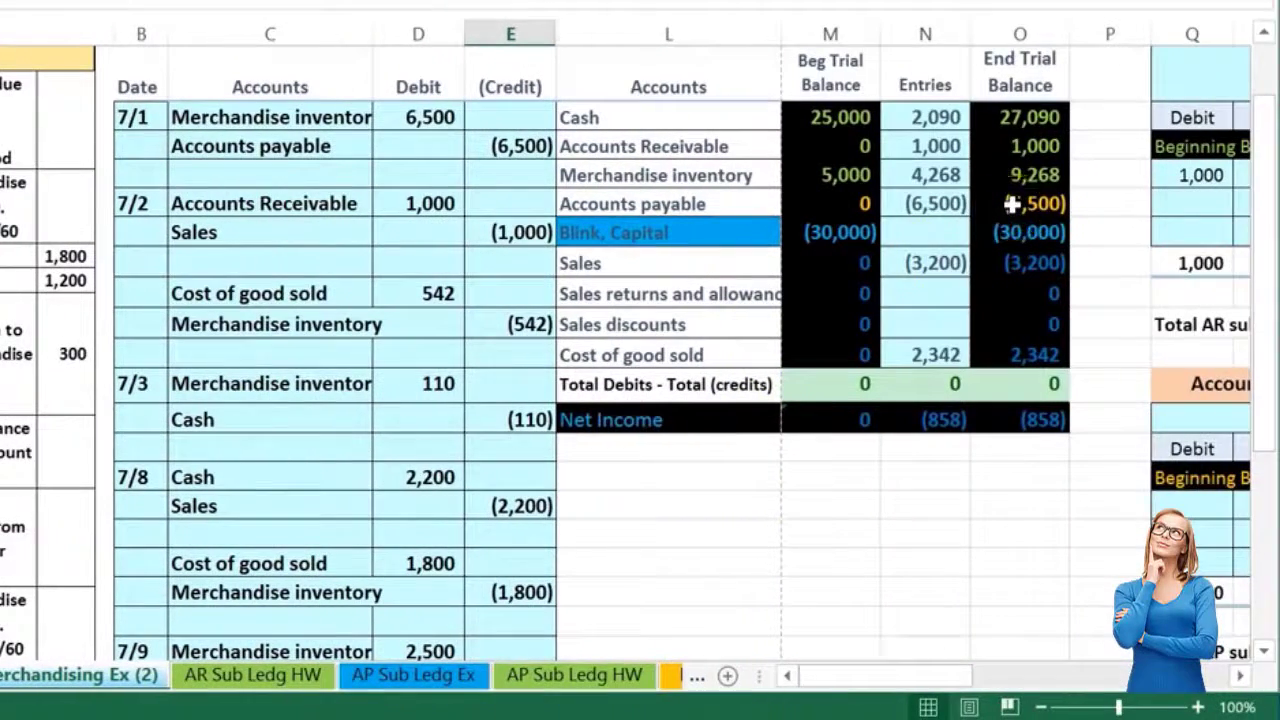
{"action": "left_click", "coordinate": [1012, 204]}
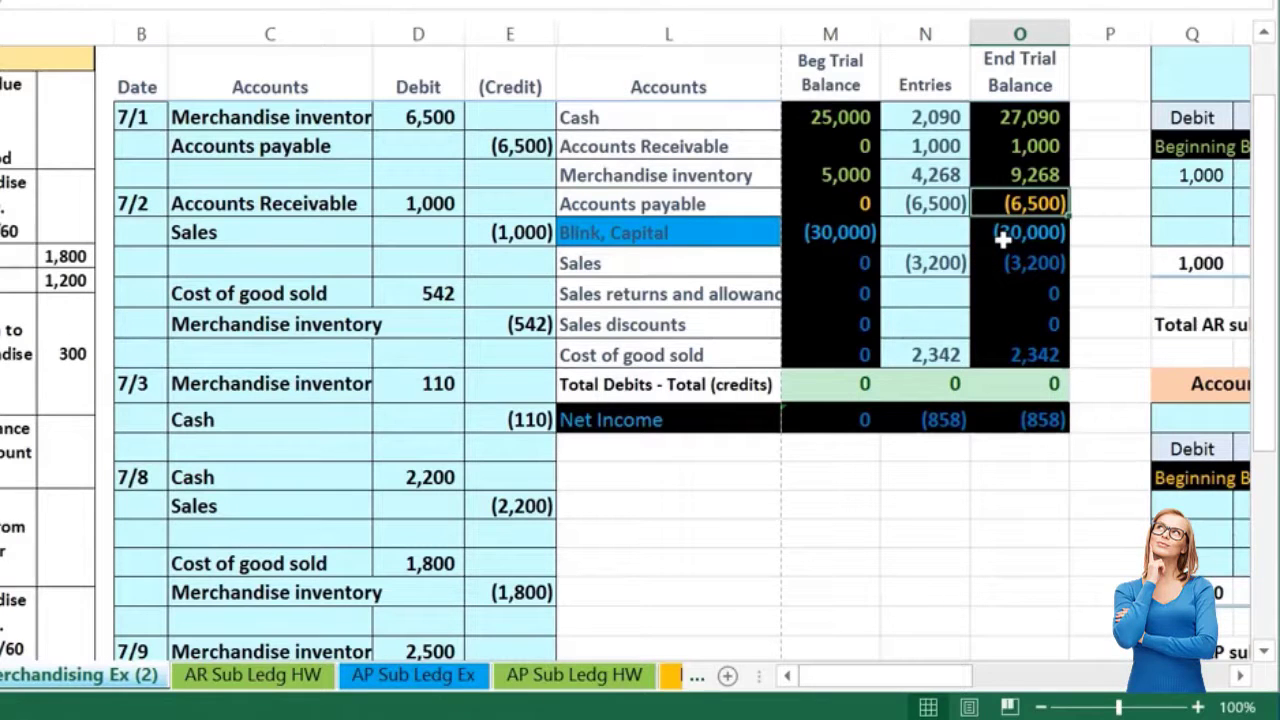
{"action": "left_click", "coordinate": [695, 203]}
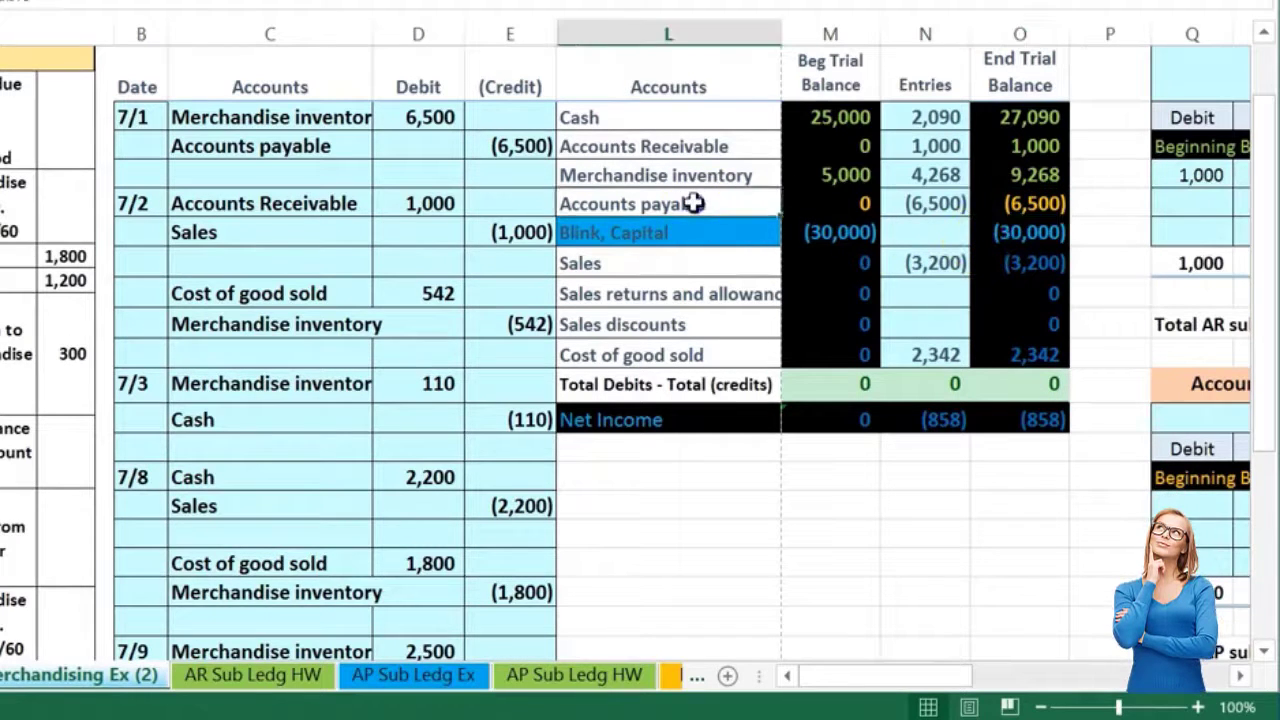
{"action": "right_click", "coordinate": [695, 203]}
{"action": "left_click", "coordinate": [718, 220]}
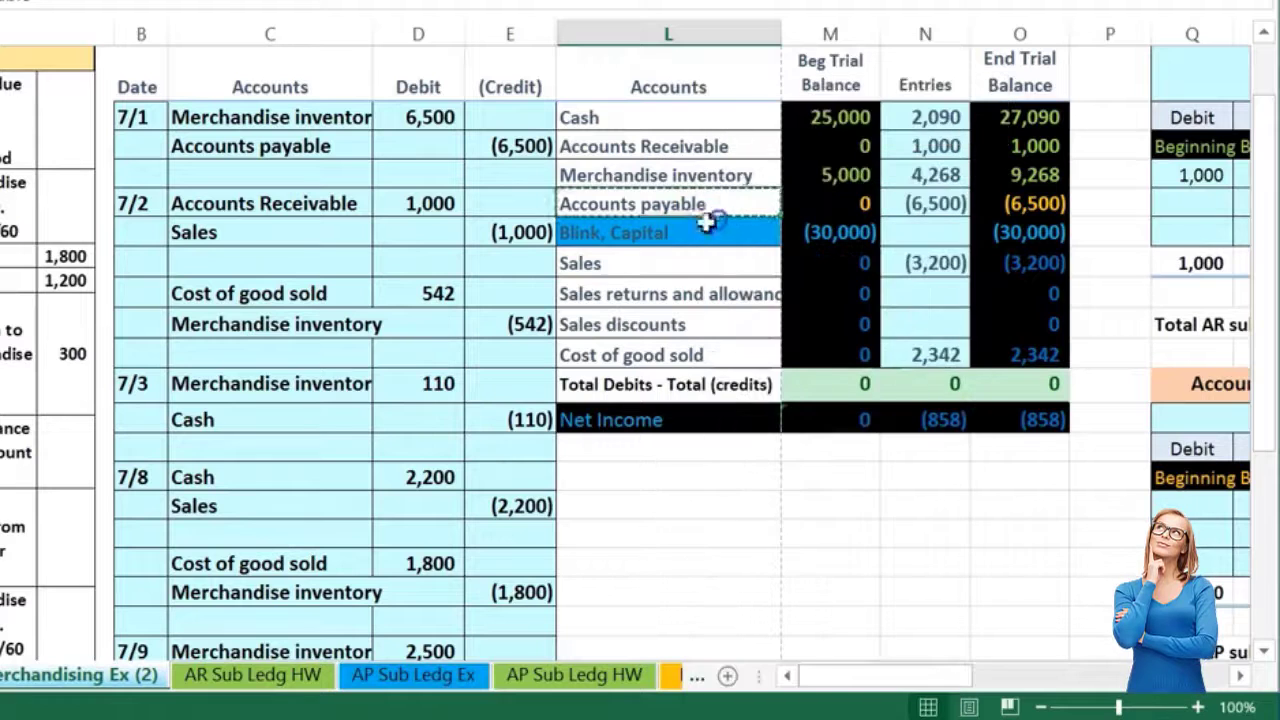
{"action": "scroll", "coordinate": [321, 416], "scroll_direction": "down", "scroll_amount": 2}
{"action": "left_click", "coordinate": [227, 478]}
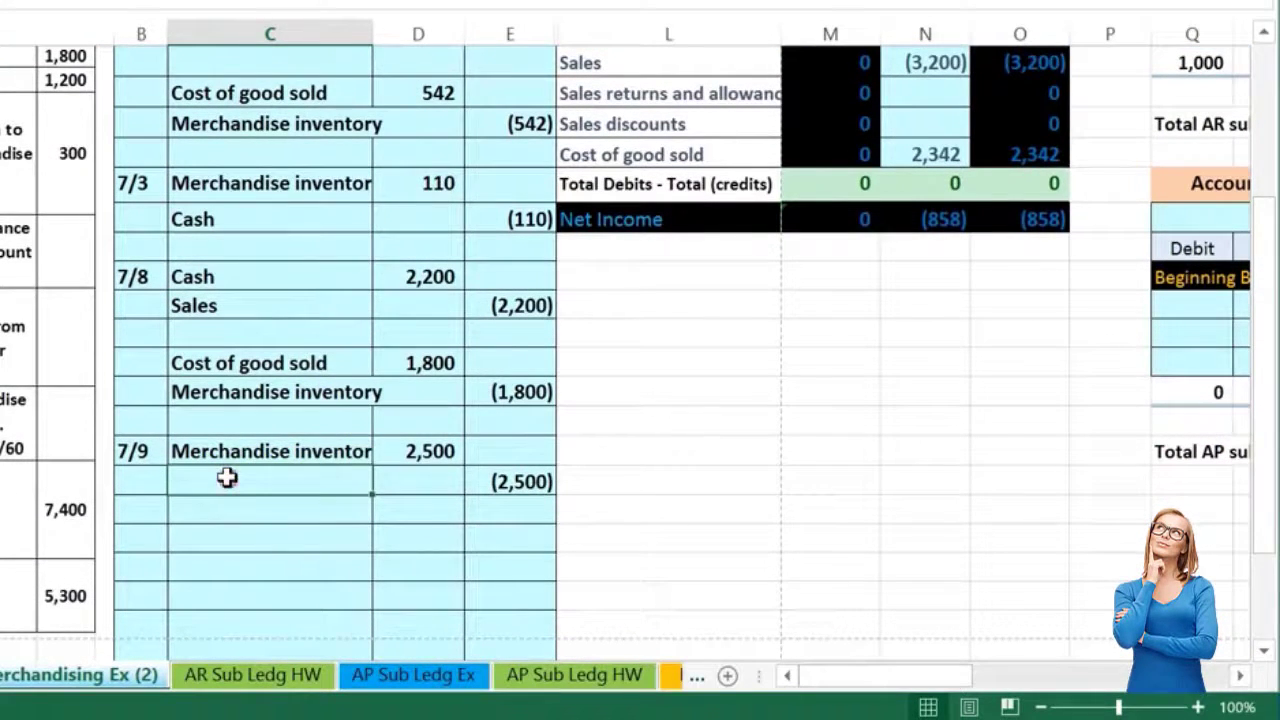
{"action": "right_click", "coordinate": [227, 478]}
{"action": "left_click", "coordinate": [321, 50]}
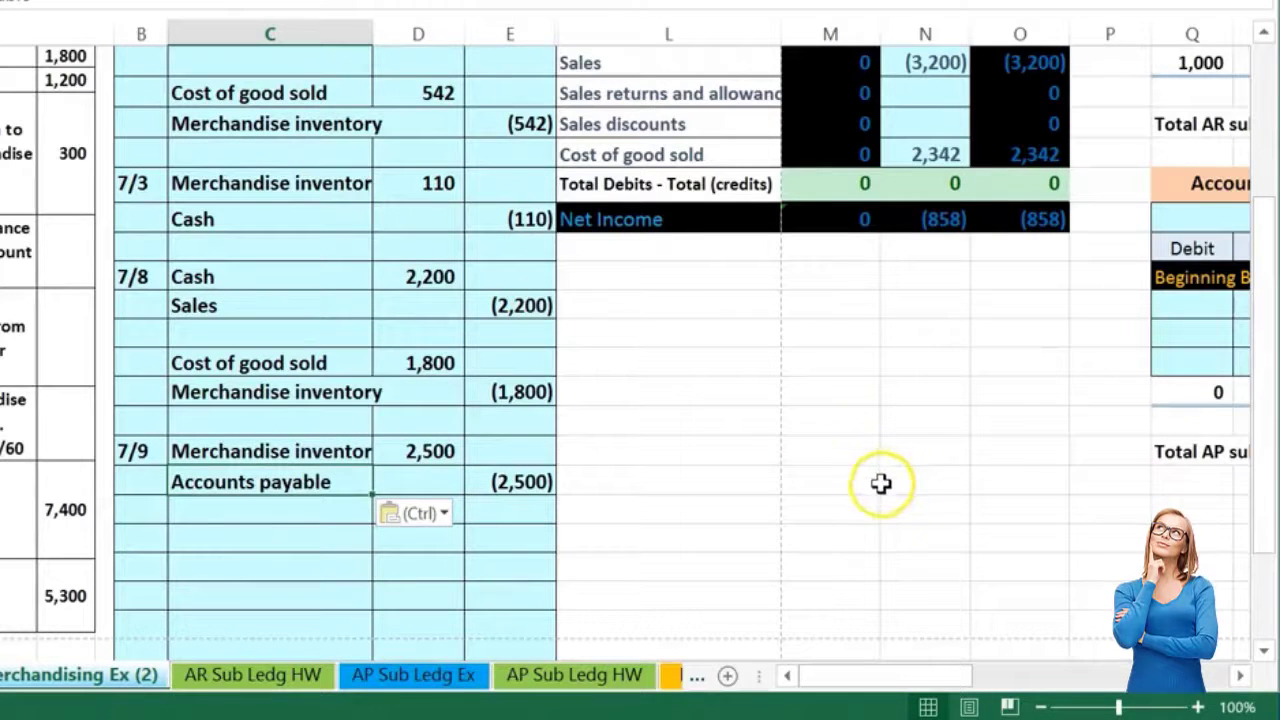
Step: Post the 7/9 Merchandise inventory debit to the trial balance by adding D23 to the account's Entries formula in N7
{"action": "scroll", "coordinate": [885, 506], "scroll_direction": "up", "scroll_amount": 1}
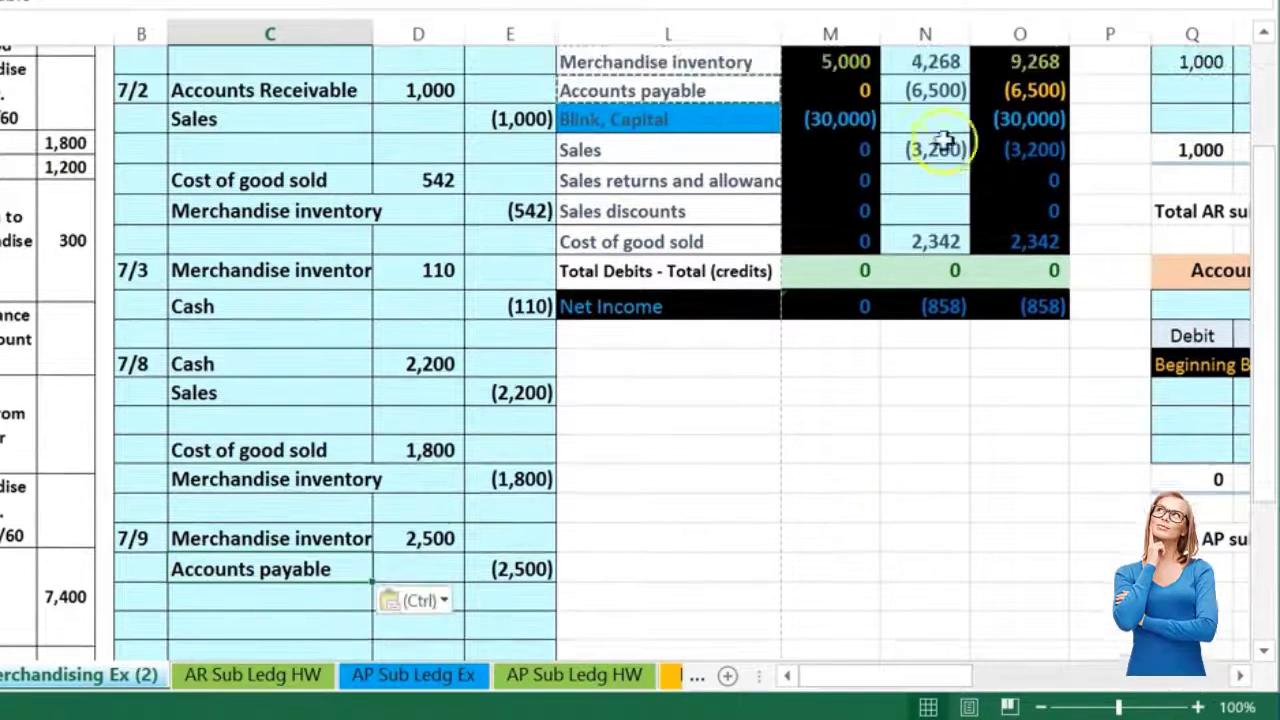
{"action": "left_click", "coordinate": [924, 60]}
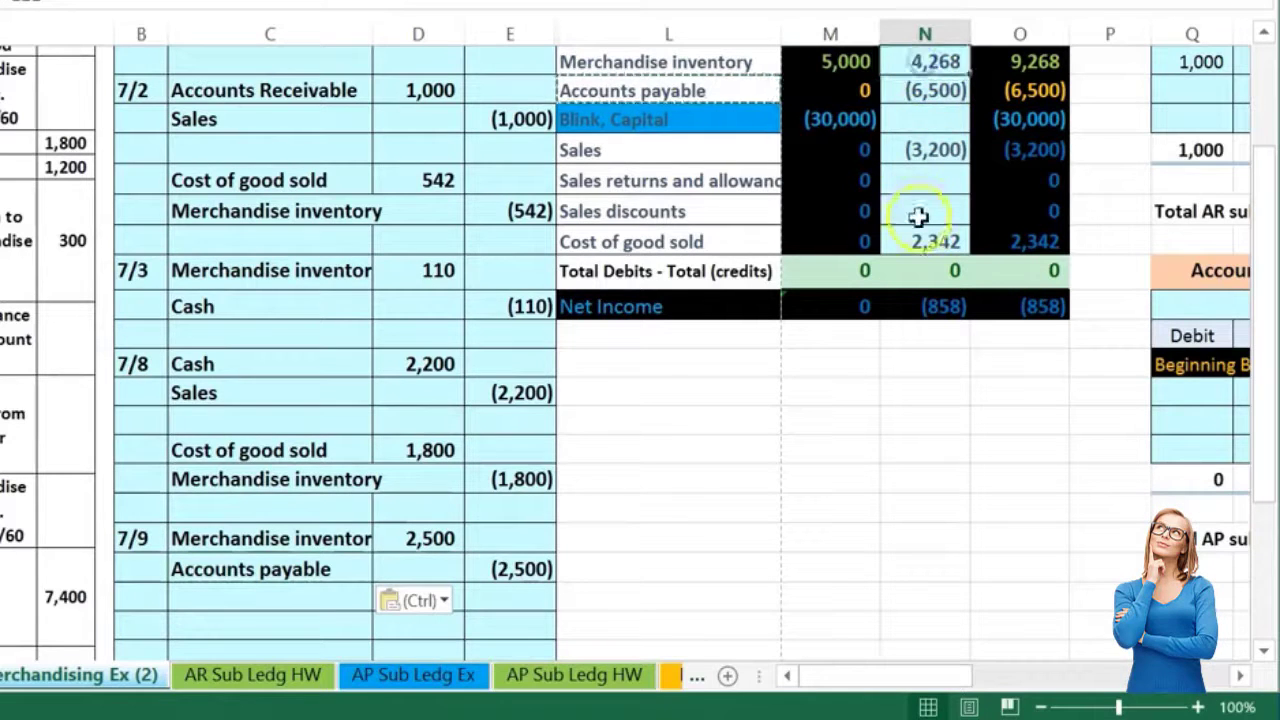
{"action": "double_click", "coordinate": [928, 60]}
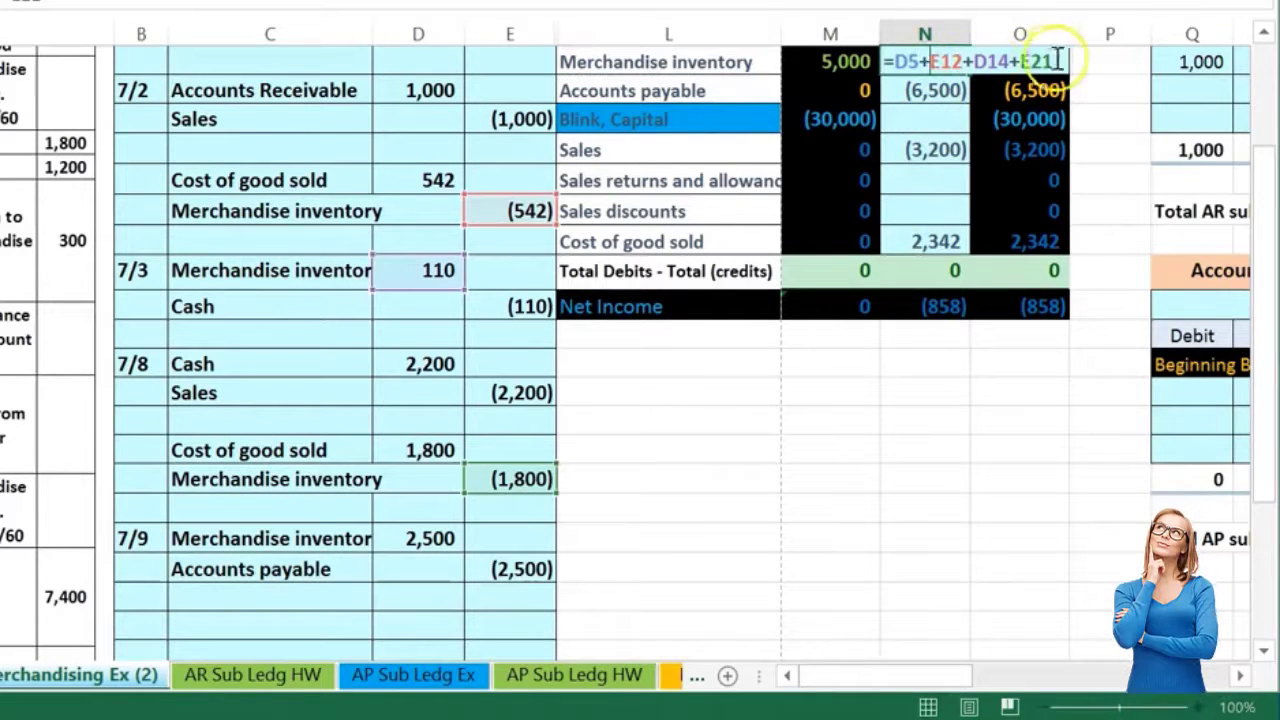
{"action": "type", "text": "+"}
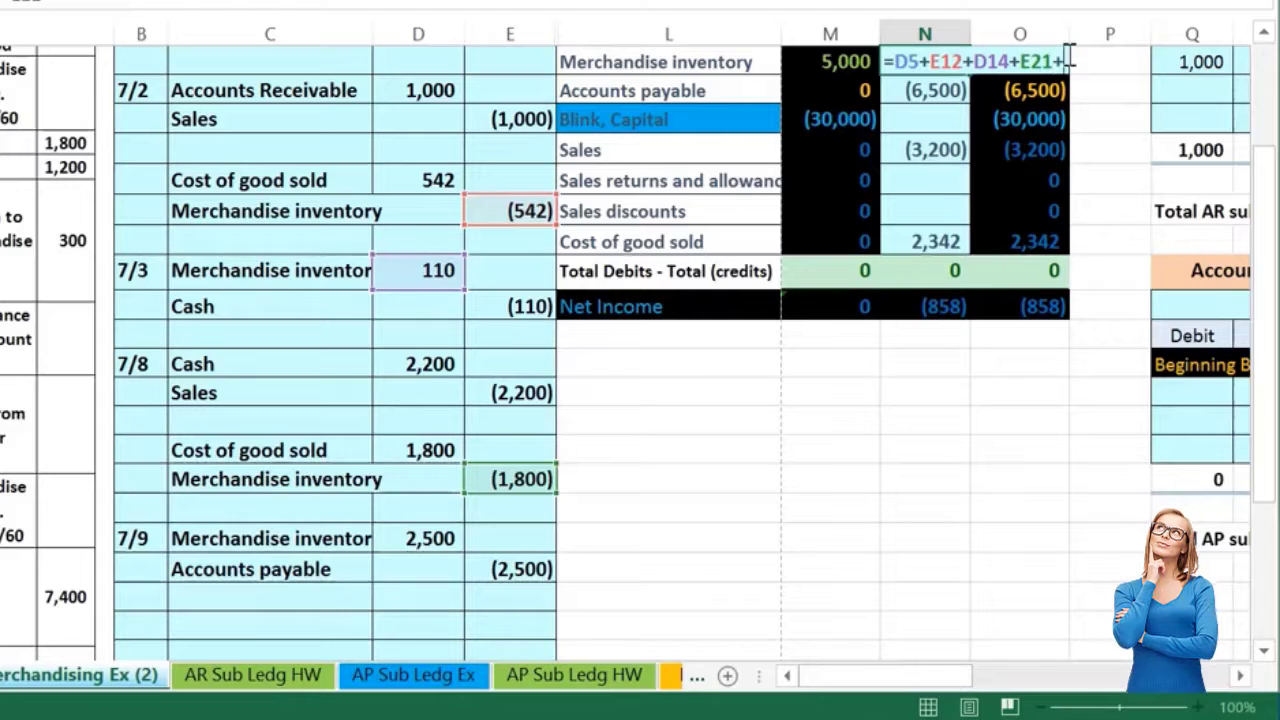
{"action": "left_click", "coordinate": [430, 538]}
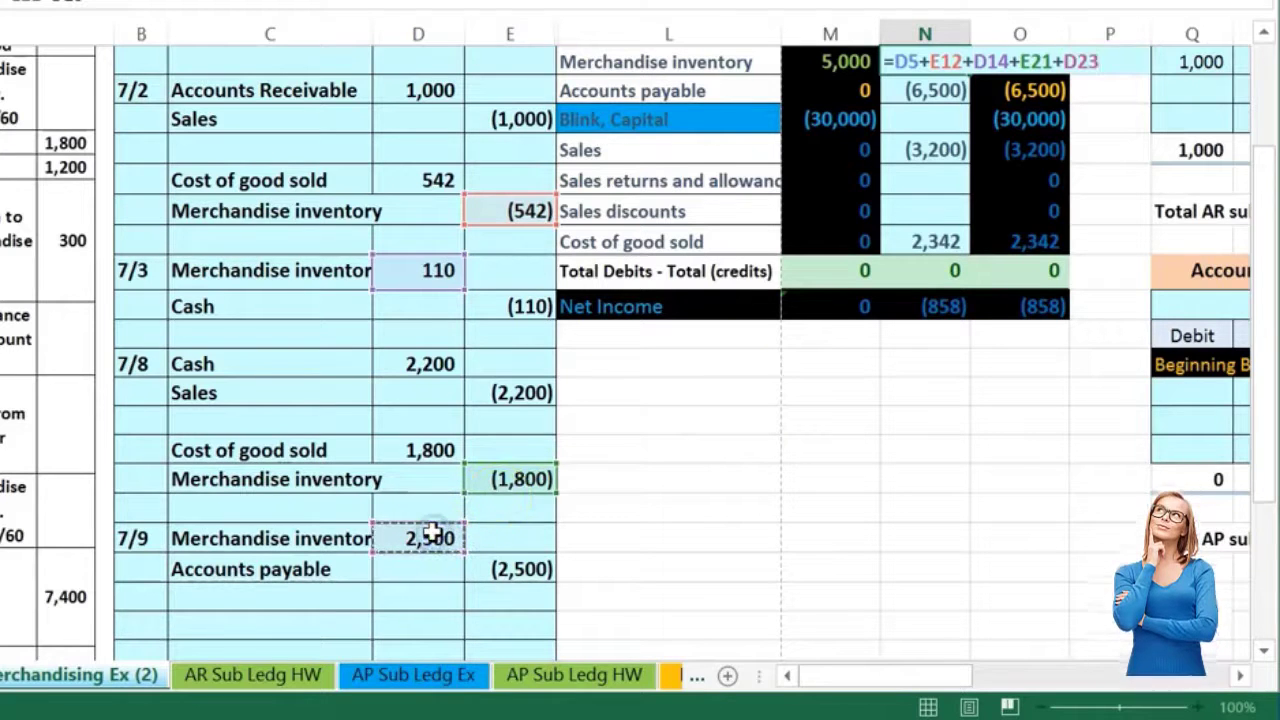
{"action": "key", "text": "Return"}
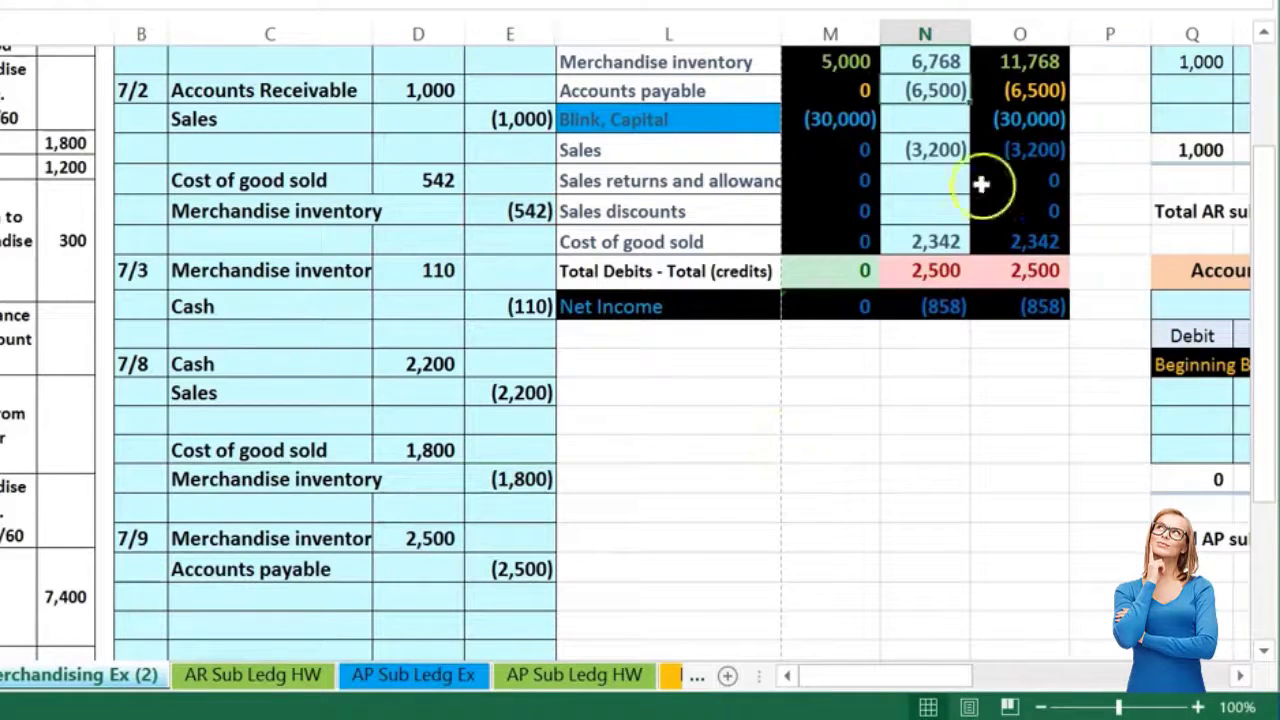
{"action": "left_click", "coordinate": [1012, 66]}
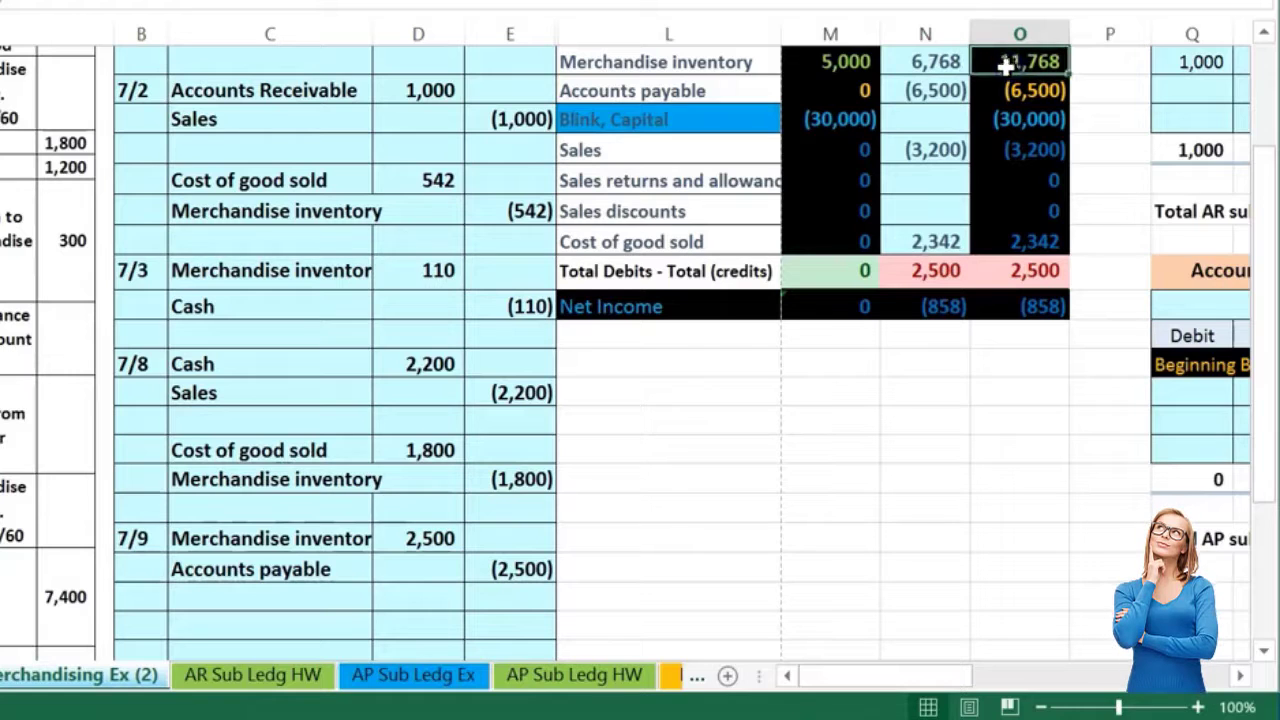
Step: Post the 7/9 Accounts payable credit to the trial balance by setting N8 to =E6+E24
{"action": "left_click", "coordinate": [944, 88]}
{"action": "type", "text": "=E6"}
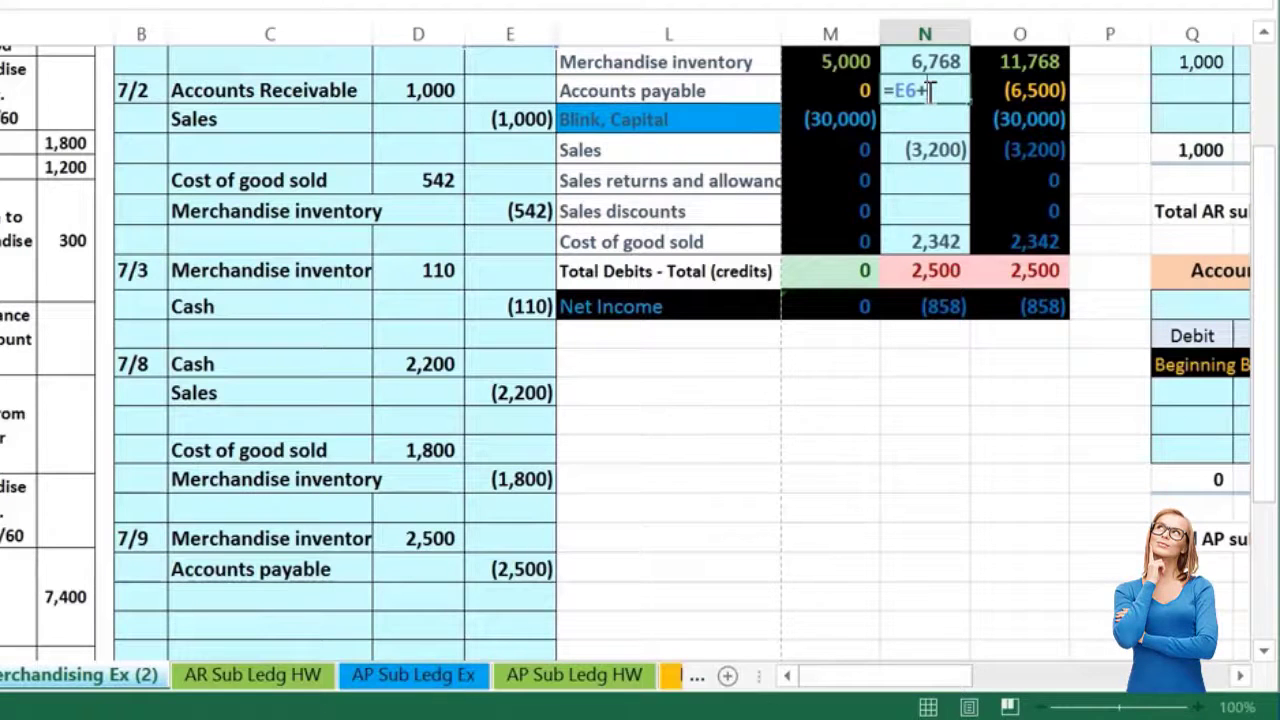
{"action": "type", "text": "+"}
{"action": "left_click", "coordinate": [522, 569]}
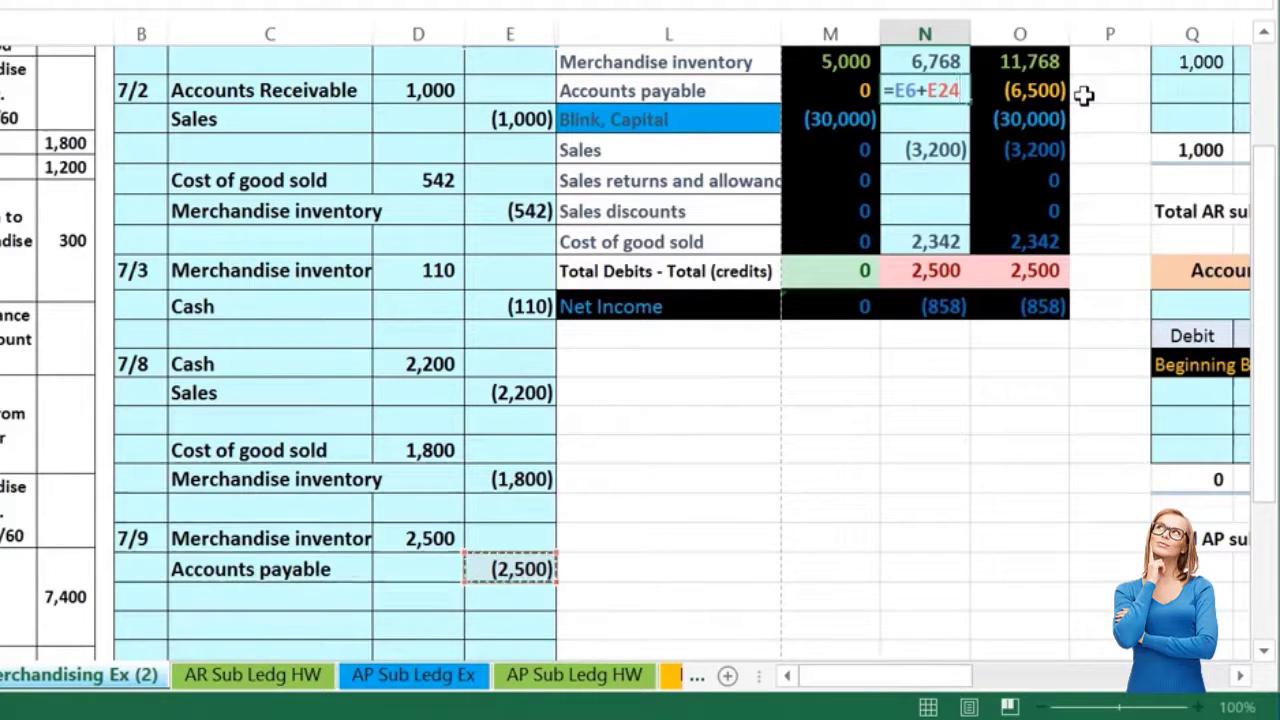
{"action": "key", "text": "Return"}
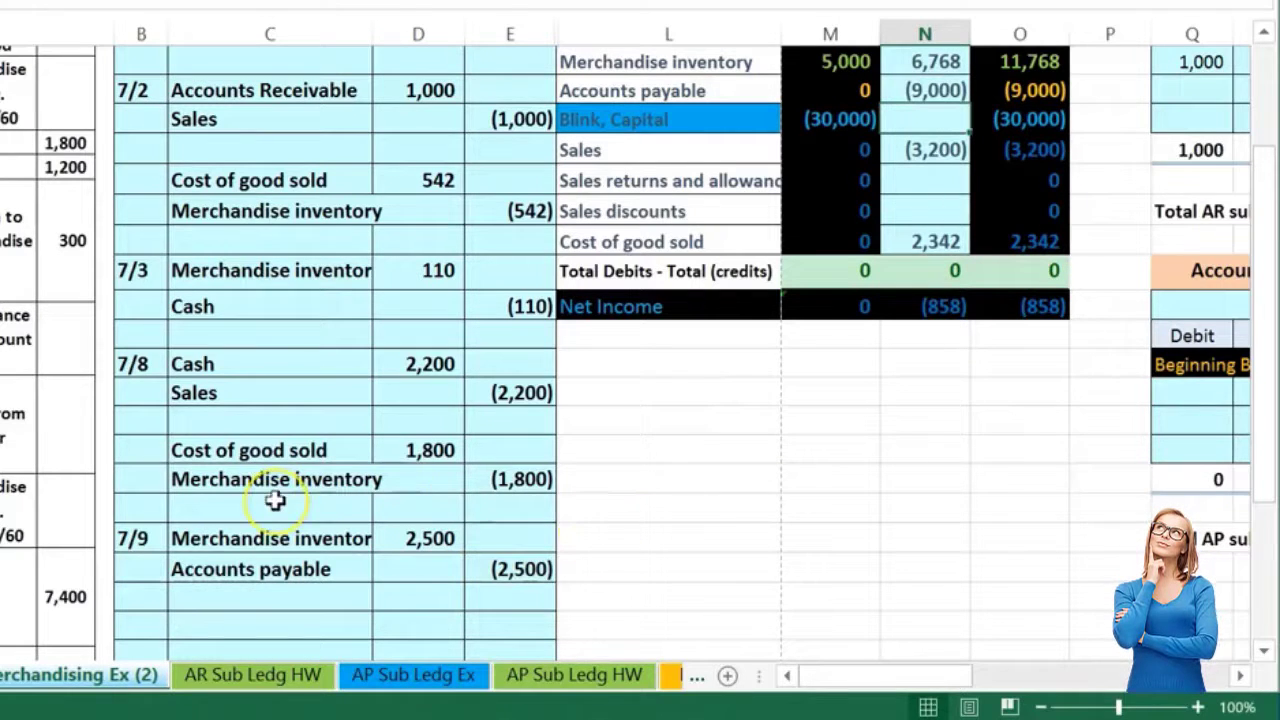
Step: Enter the date 7/11 in B26 to start the journal entry for the merchandise returned to L Company
{"action": "scroll", "coordinate": [275, 500], "scroll_direction": "down", "scroll_amount": 1}
{"action": "scroll", "coordinate": [275, 500], "scroll_direction": "down", "scroll_amount": 1}
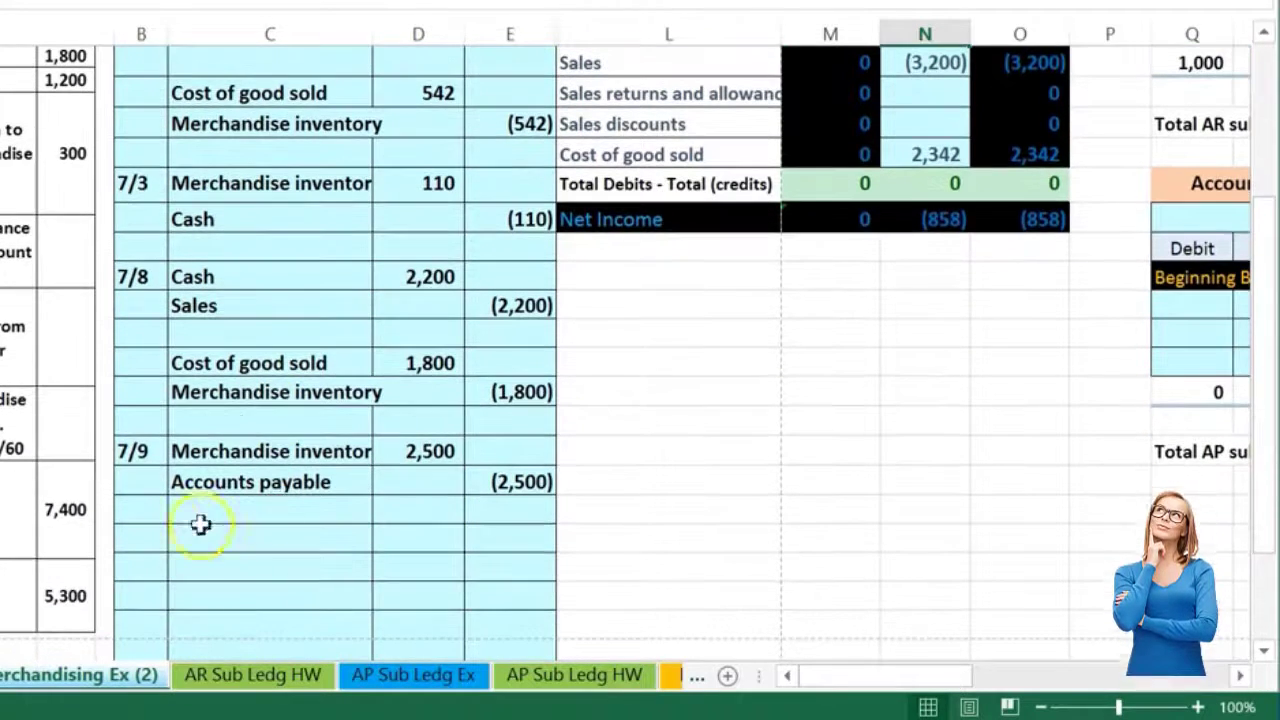
{"action": "left_click", "coordinate": [137, 534]}
{"action": "scroll", "coordinate": [214, 534], "scroll_direction": "down", "scroll_amount": 1}
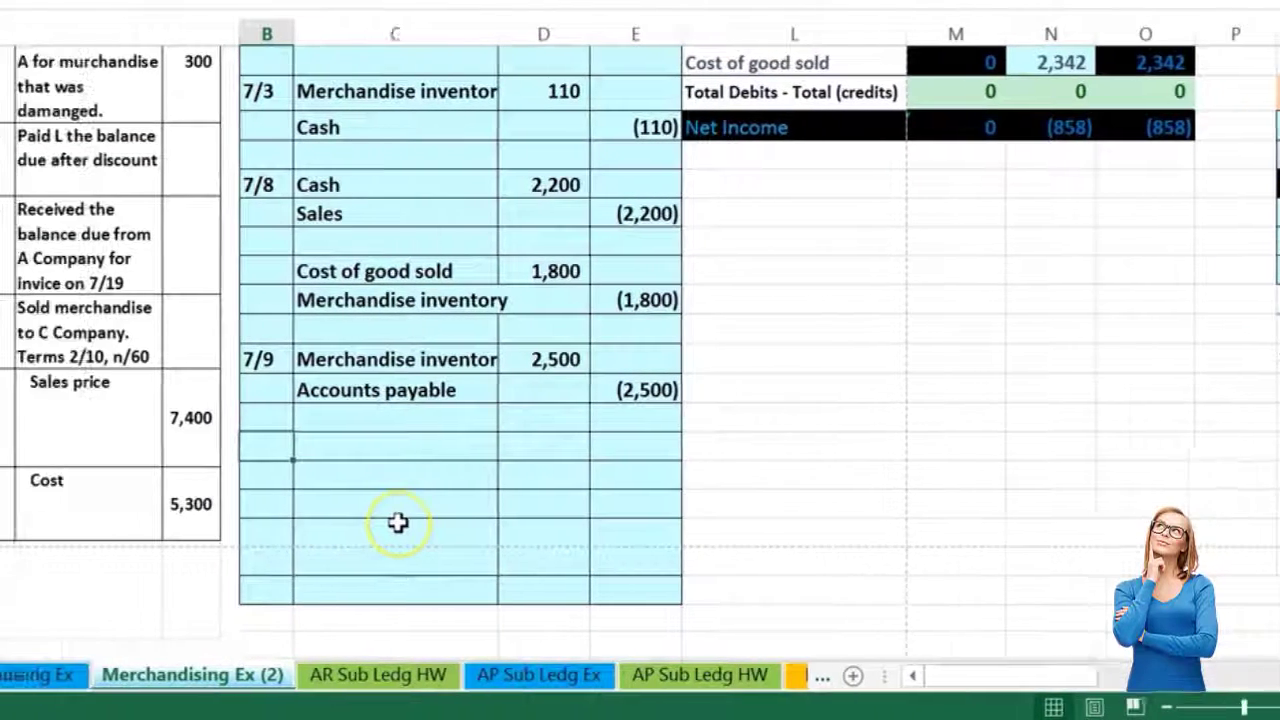
{"action": "type", "text": "7/"}
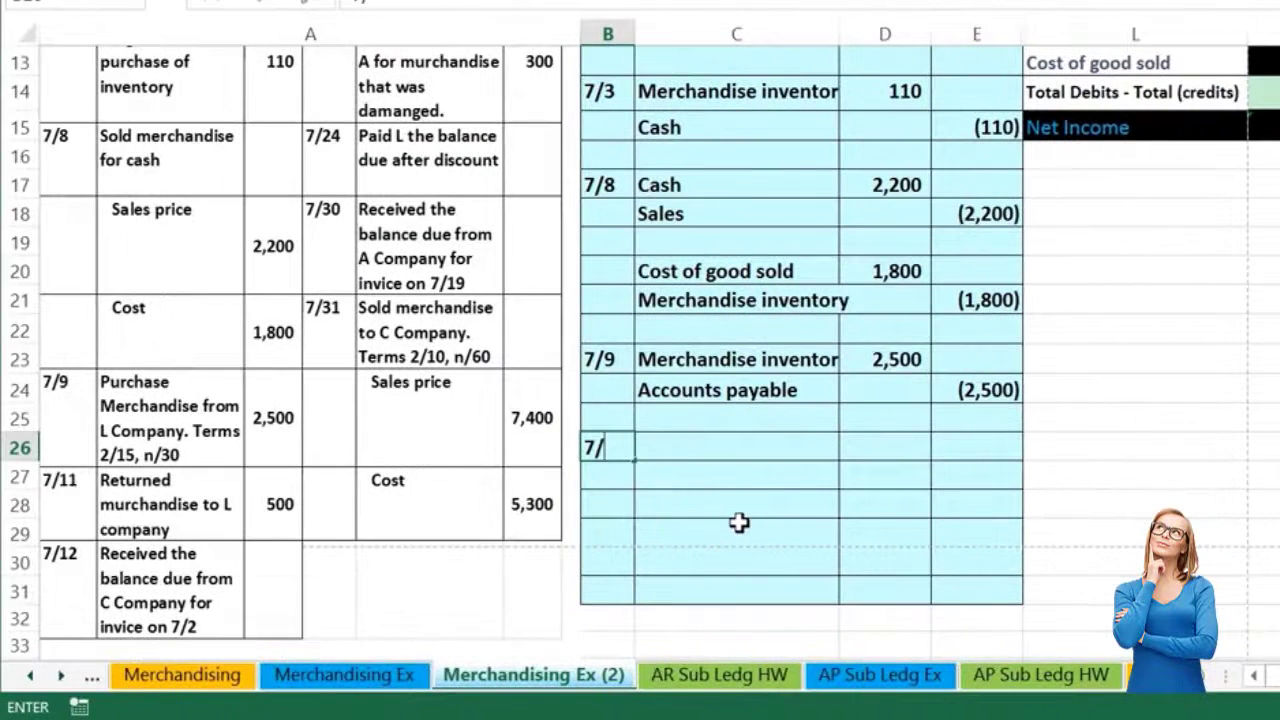
{"action": "type", "text": "11"}
{"action": "key", "text": "Return"}
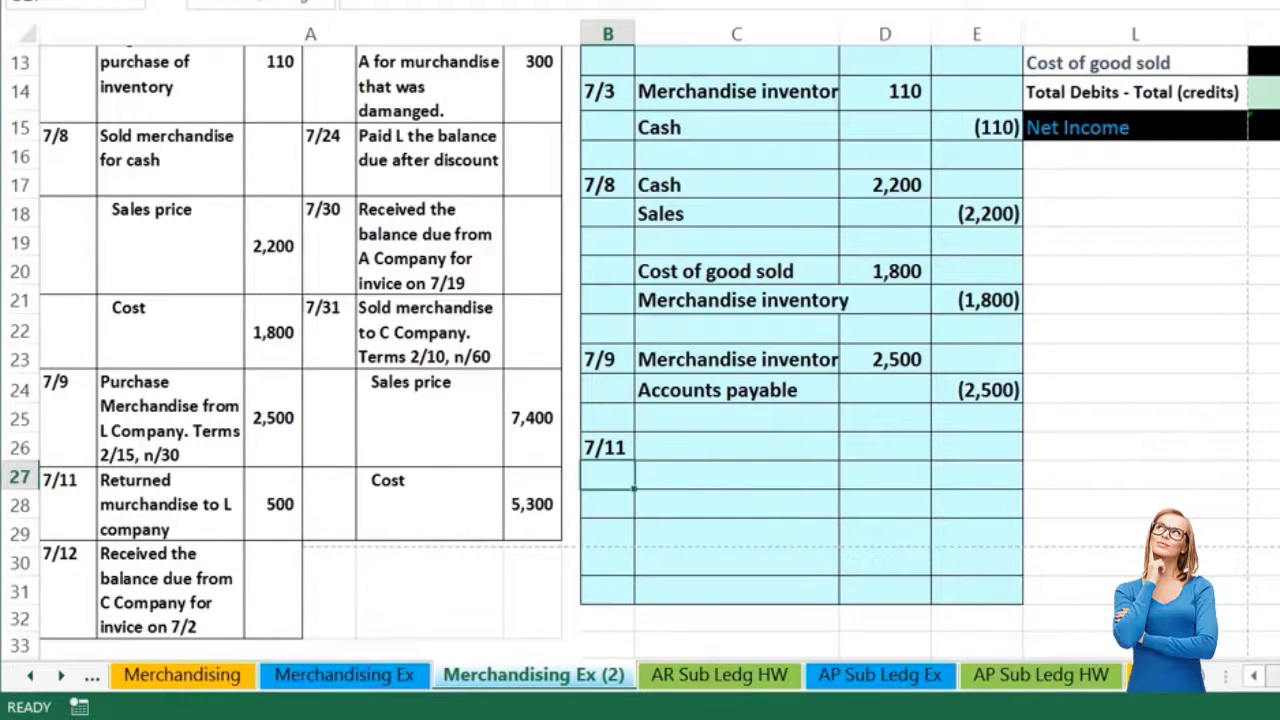
Step: Post the 7/9 credit to L's accounts payable subsidiary ledger by linking its first Credit cell, V18, to E24
{"action": "scroll", "coordinate": [1210, 380], "scroll_direction": "right", "scroll_amount": 4}
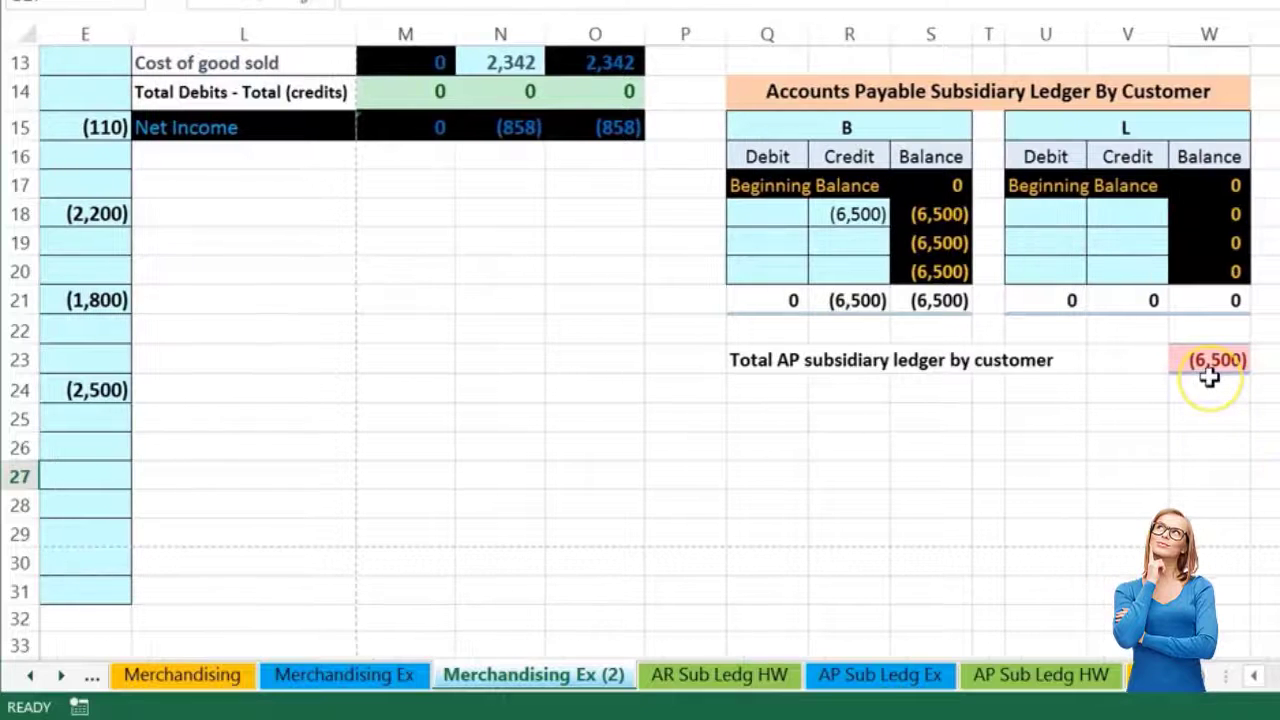
{"action": "scroll", "coordinate": [640, 350], "scroll_direction": "left", "scroll_amount": 3}
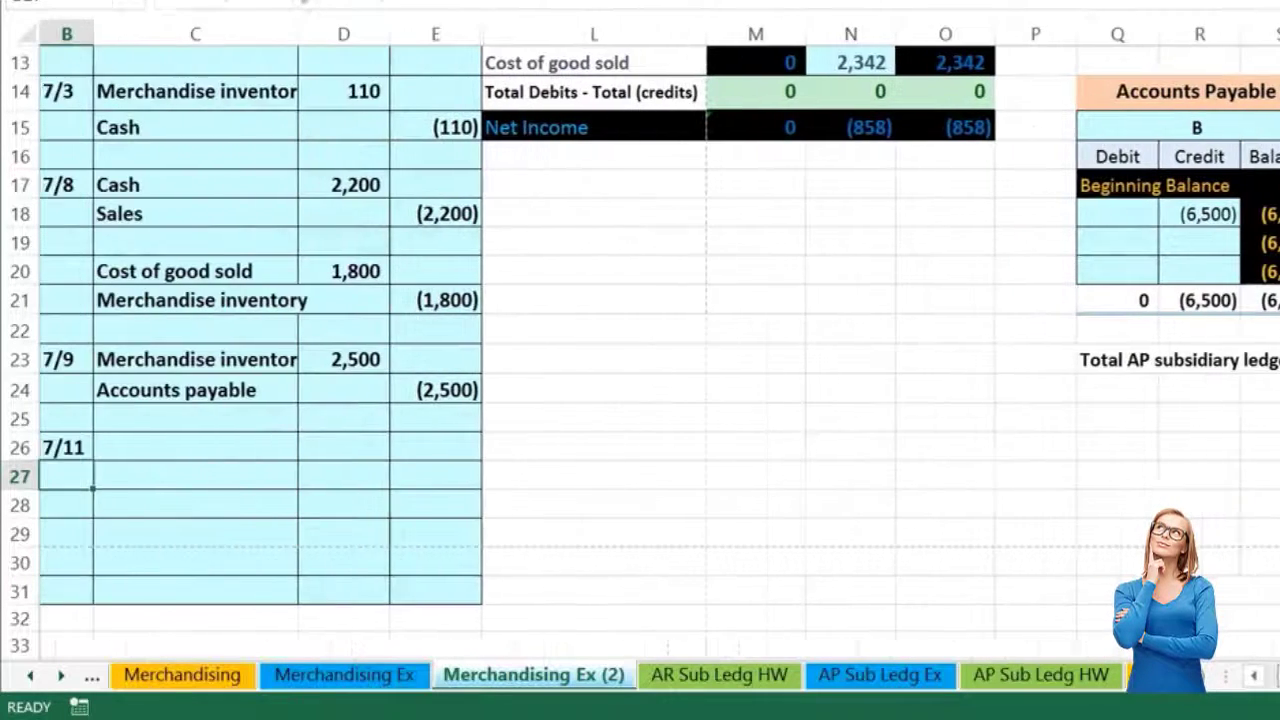
{"action": "scroll", "coordinate": [868, 475], "scroll_direction": "up", "scroll_amount": 3}
{"action": "scroll", "coordinate": [868, 475], "scroll_direction": "up", "scroll_amount": 1}
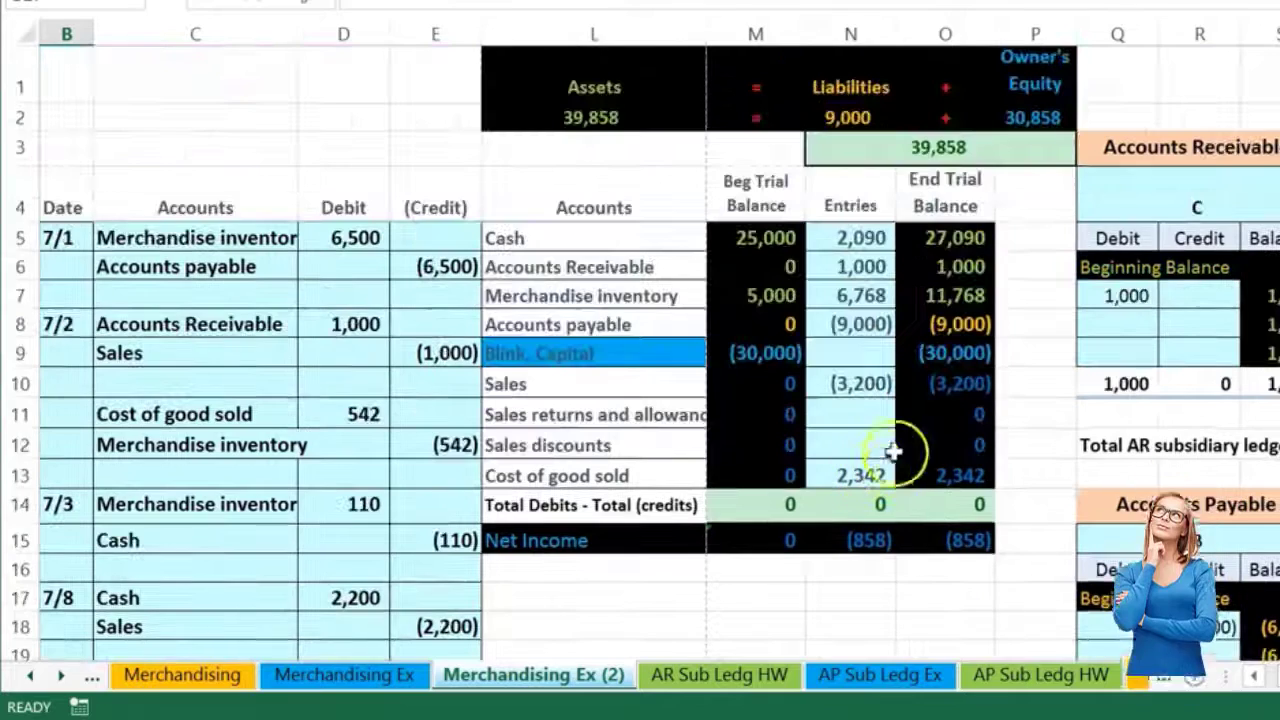
{"action": "left_click", "coordinate": [943, 323]}
{"action": "scroll", "coordinate": [975, 370], "scroll_direction": "down", "scroll_amount": 2}
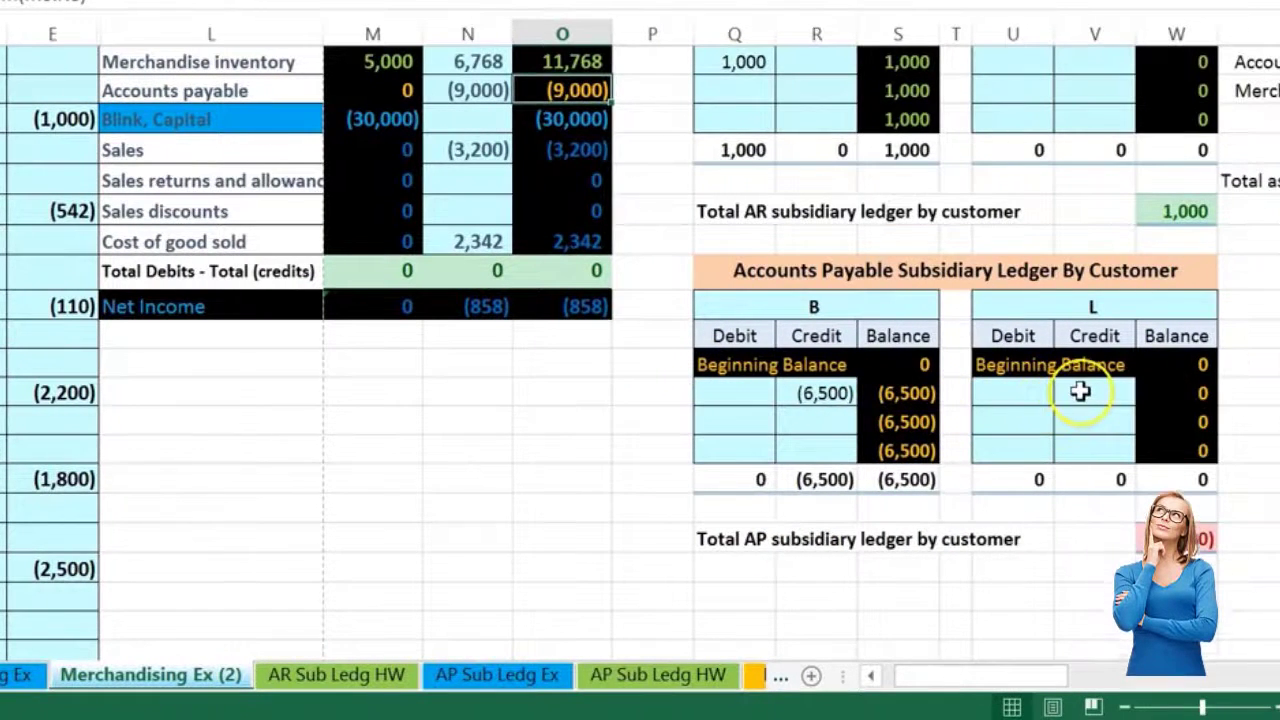
{"action": "left_click", "coordinate": [1080, 392]}
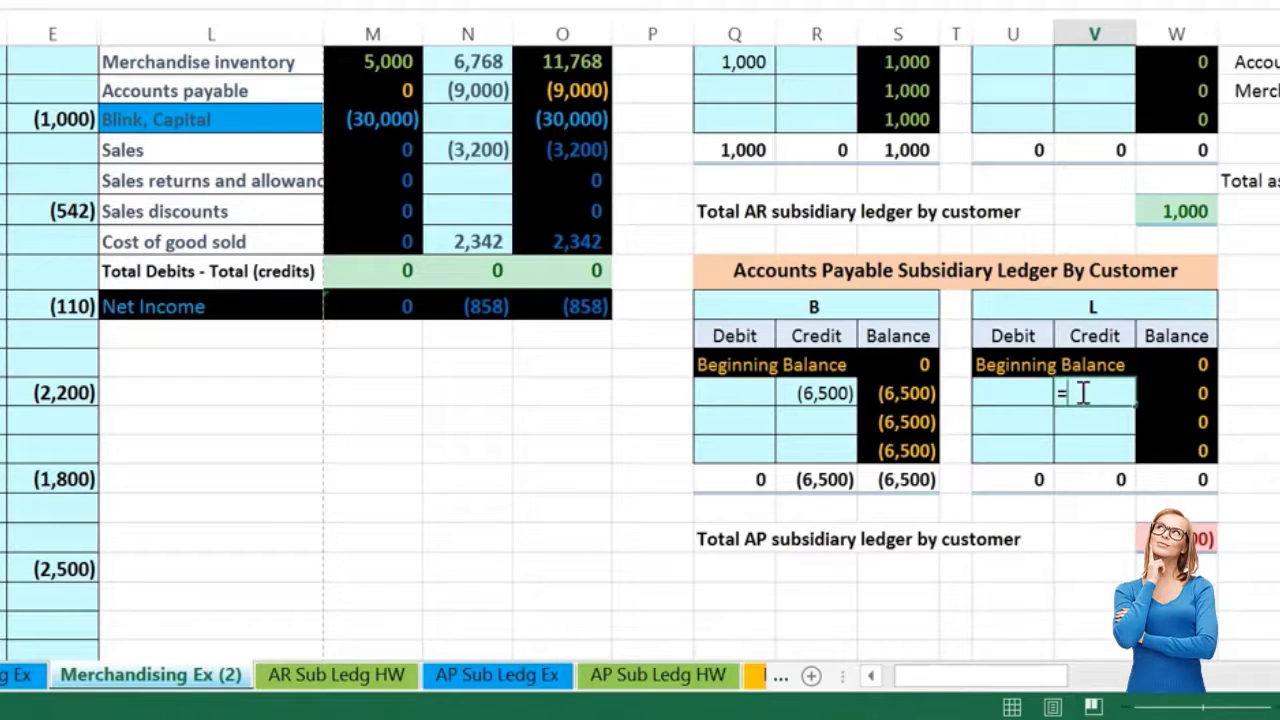
{"action": "left_click", "coordinate": [78, 569]}
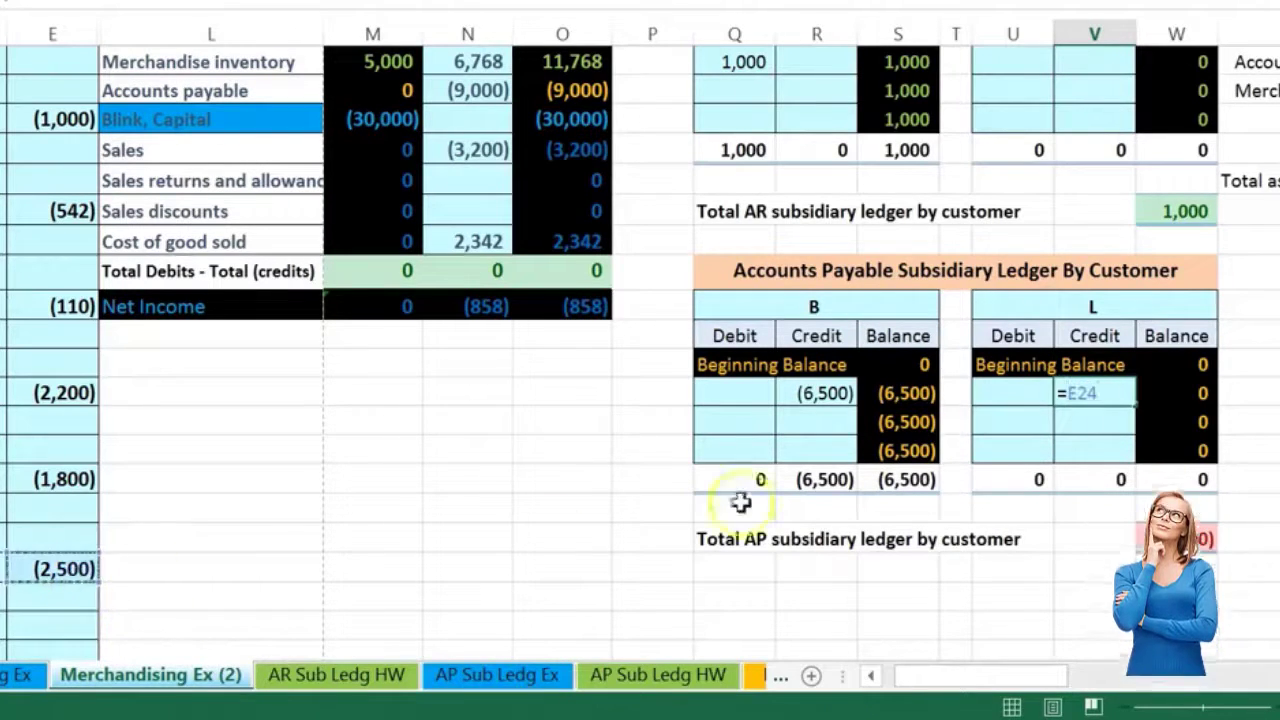
{"action": "key", "text": "Return"}
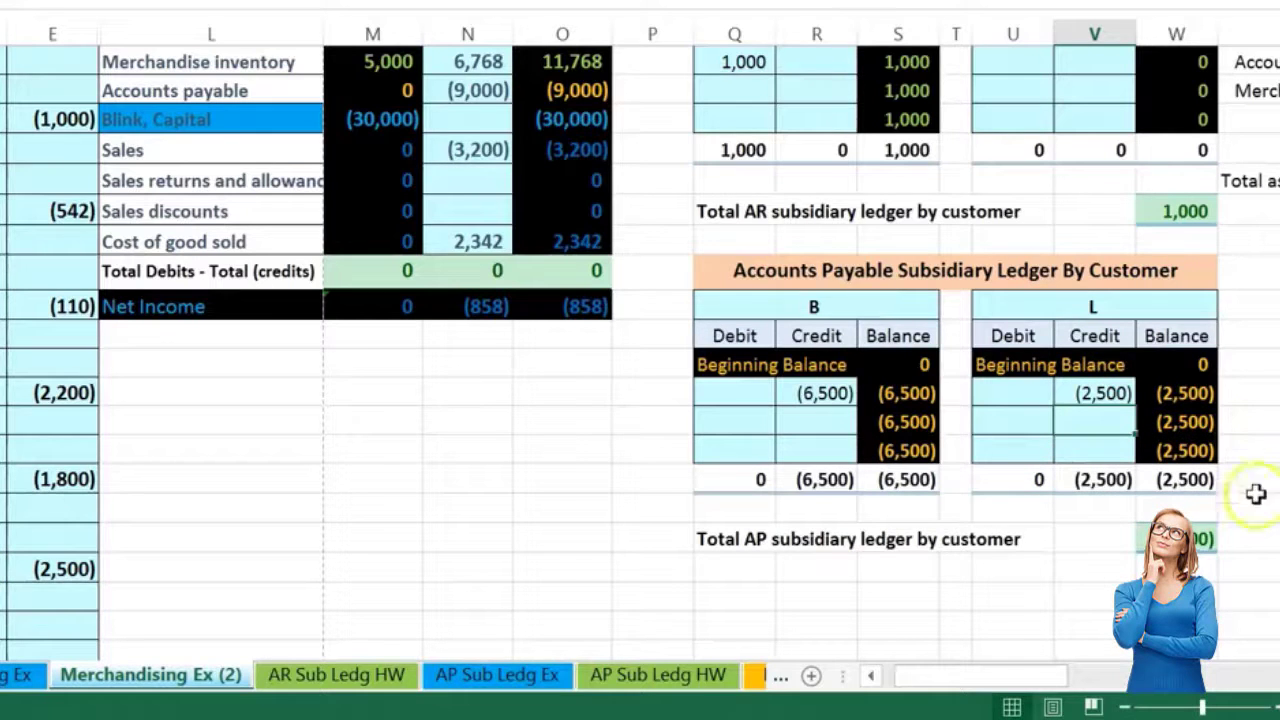
Step: Check the total AP subsidiary ledger formula in W23 and compare its total with the Accounts payable ending balance in the trial balance
{"action": "left_click", "coordinate": [1176, 539]}
{"action": "type", "text": "=W21+S21"}
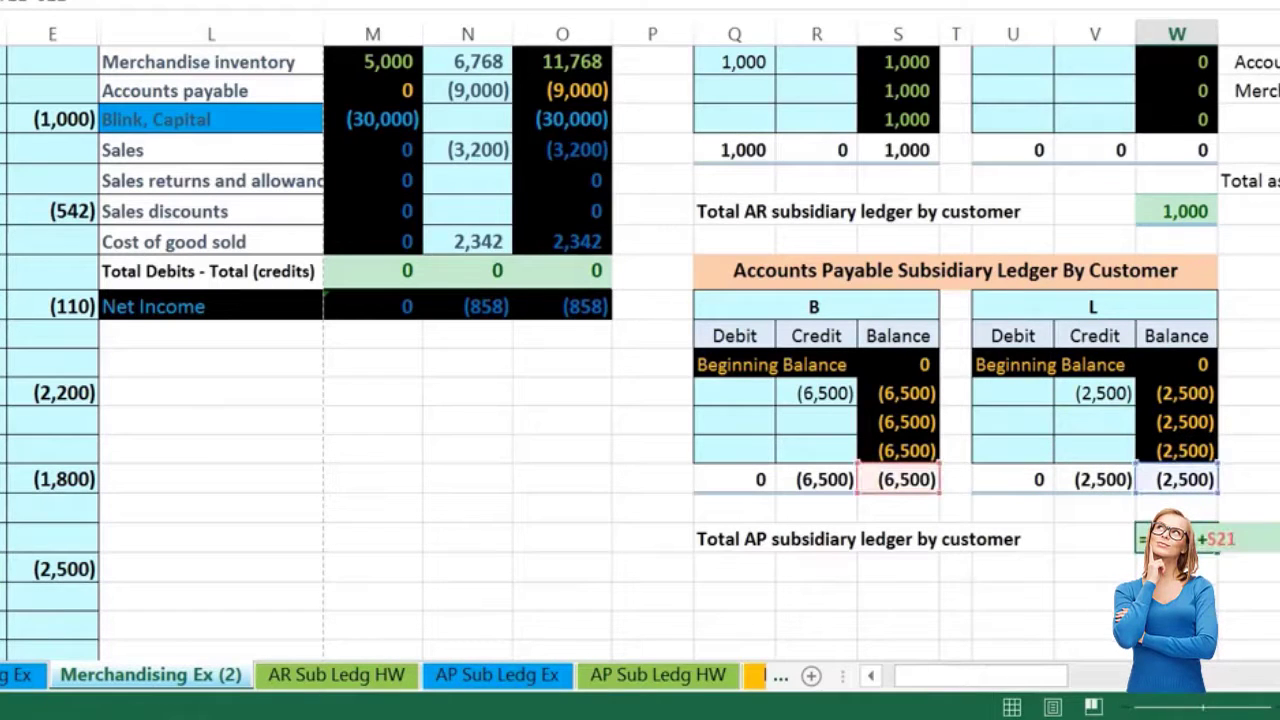
{"action": "key", "text": "Return"}
{"action": "scroll", "coordinate": [923, 614], "scroll_direction": "up", "scroll_amount": 2}
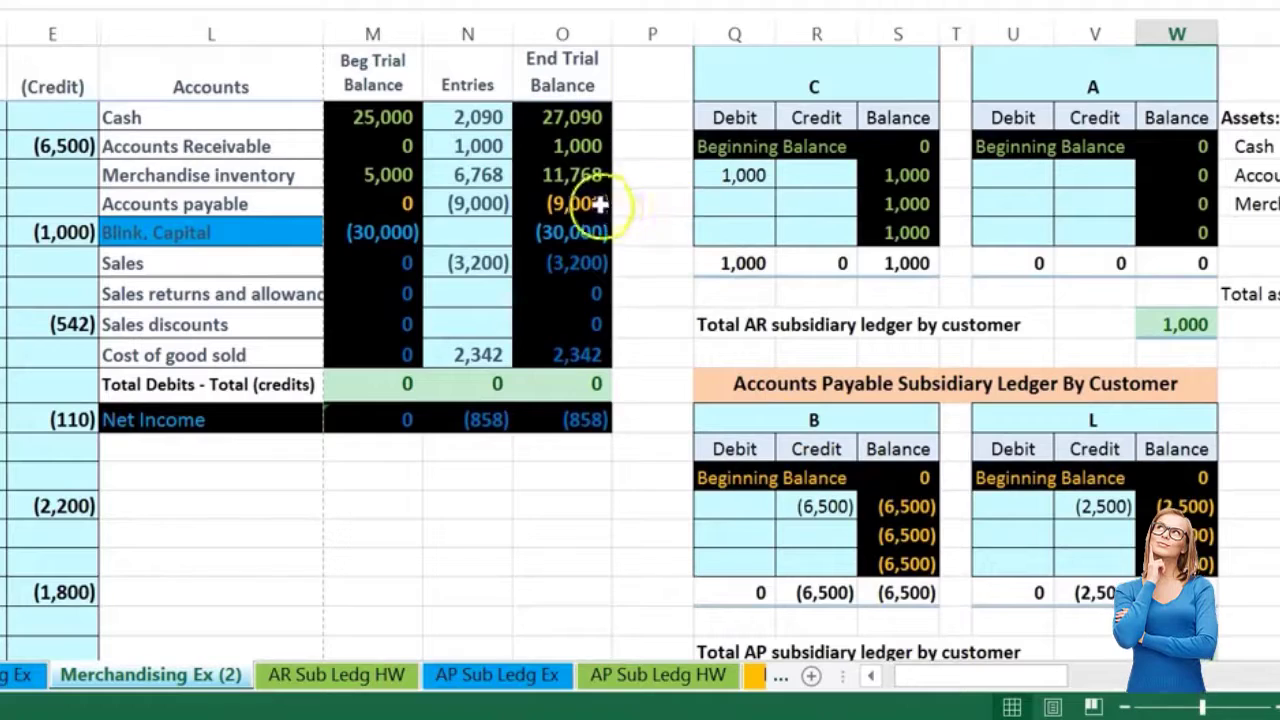
{"action": "left_click", "coordinate": [598, 203]}
{"action": "scroll", "coordinate": [594, 414], "scroll_direction": "down", "scroll_amount": 2}
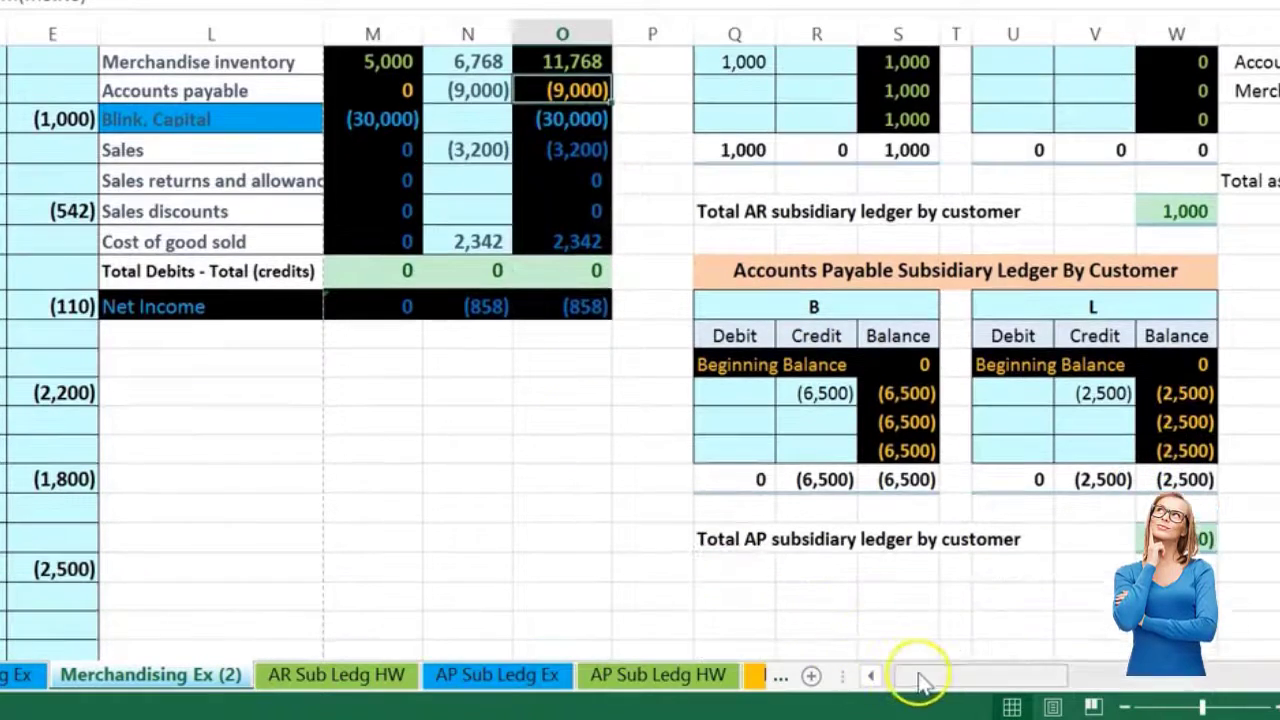
Step: Review the 7/11 return to L Company and examine the Accounts payable and Merchandise inventory accounts in the trial balance
{"action": "left_click_drag", "start_coordinate": [920, 680], "coordinate": [905, 678]}
{"action": "scroll", "coordinate": [794, 609], "scroll_direction": "left", "scroll_amount": 3}
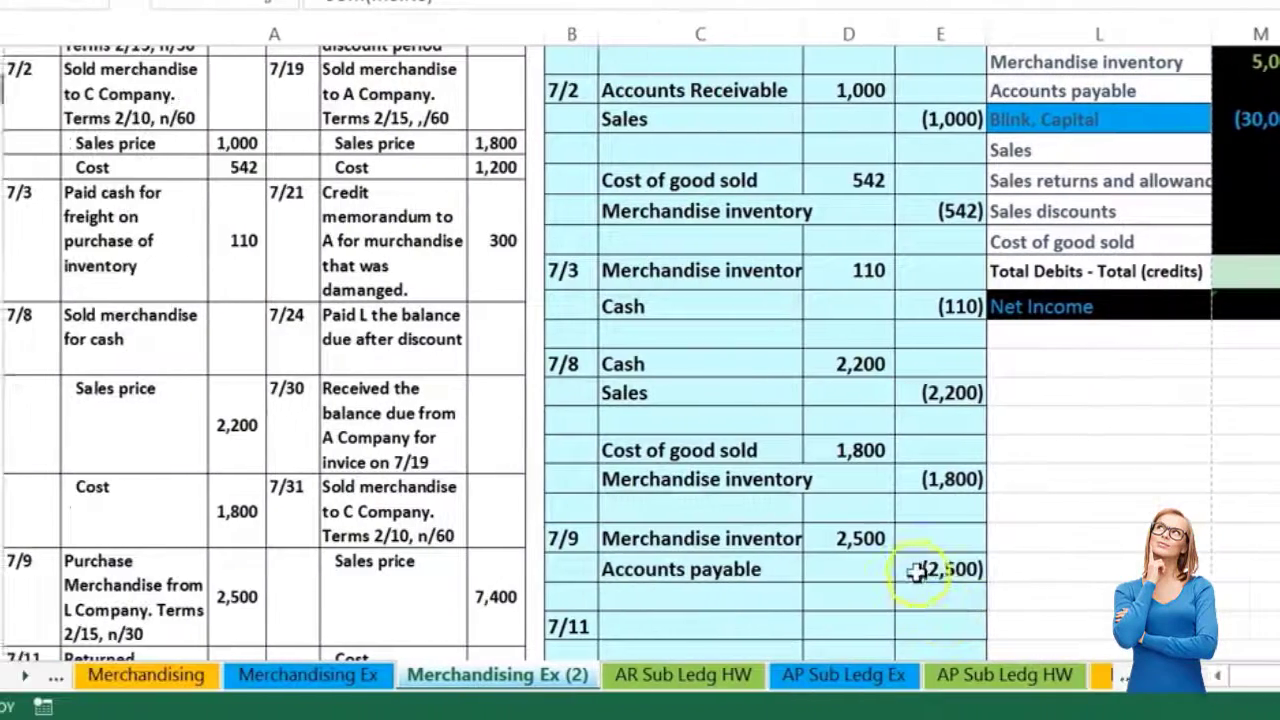
{"action": "scroll", "coordinate": [917, 575], "scroll_direction": "down", "scroll_amount": 2}
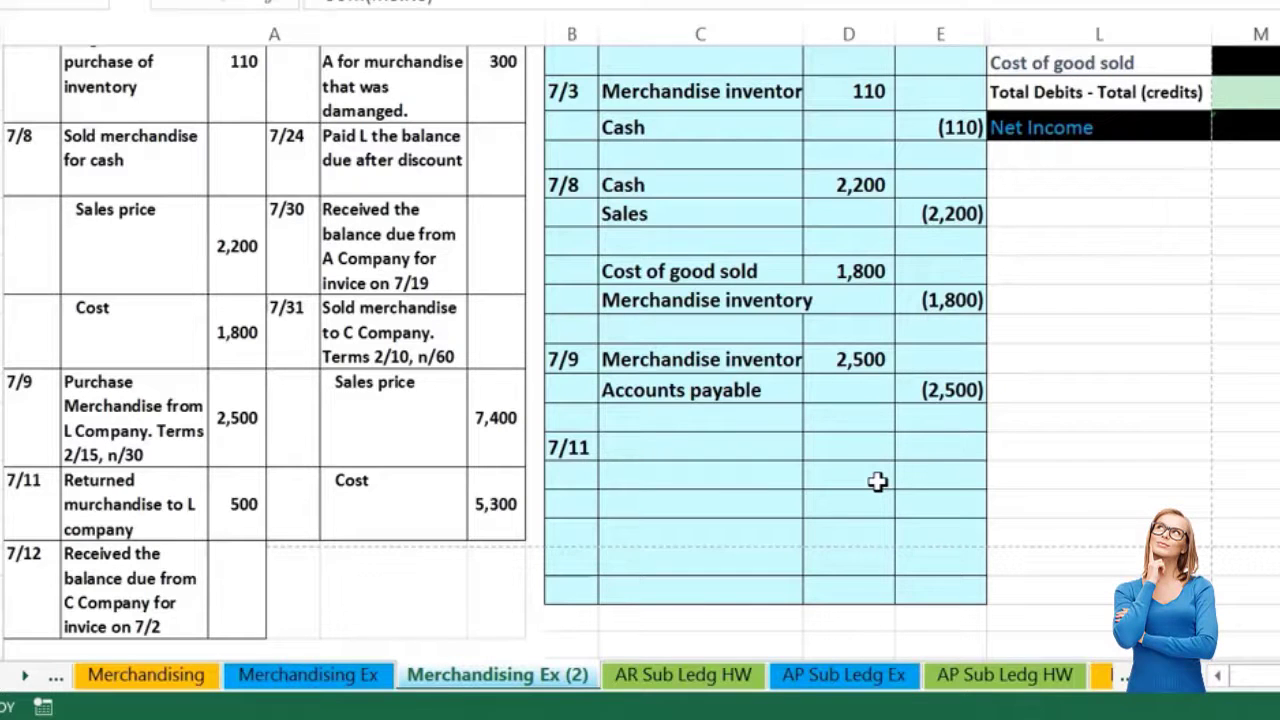
{"action": "scroll", "coordinate": [877, 482], "scroll_direction": "up", "scroll_amount": 1}
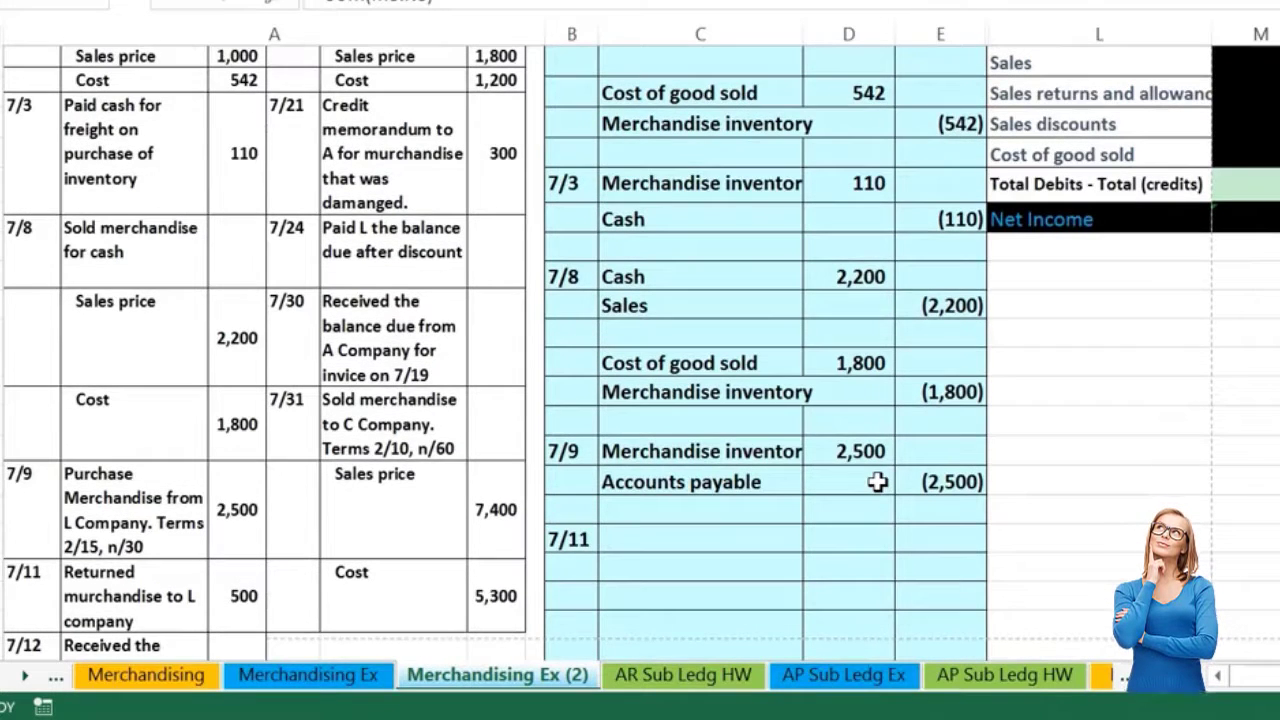
{"action": "scroll", "coordinate": [877, 482], "scroll_direction": "up", "scroll_amount": 1}
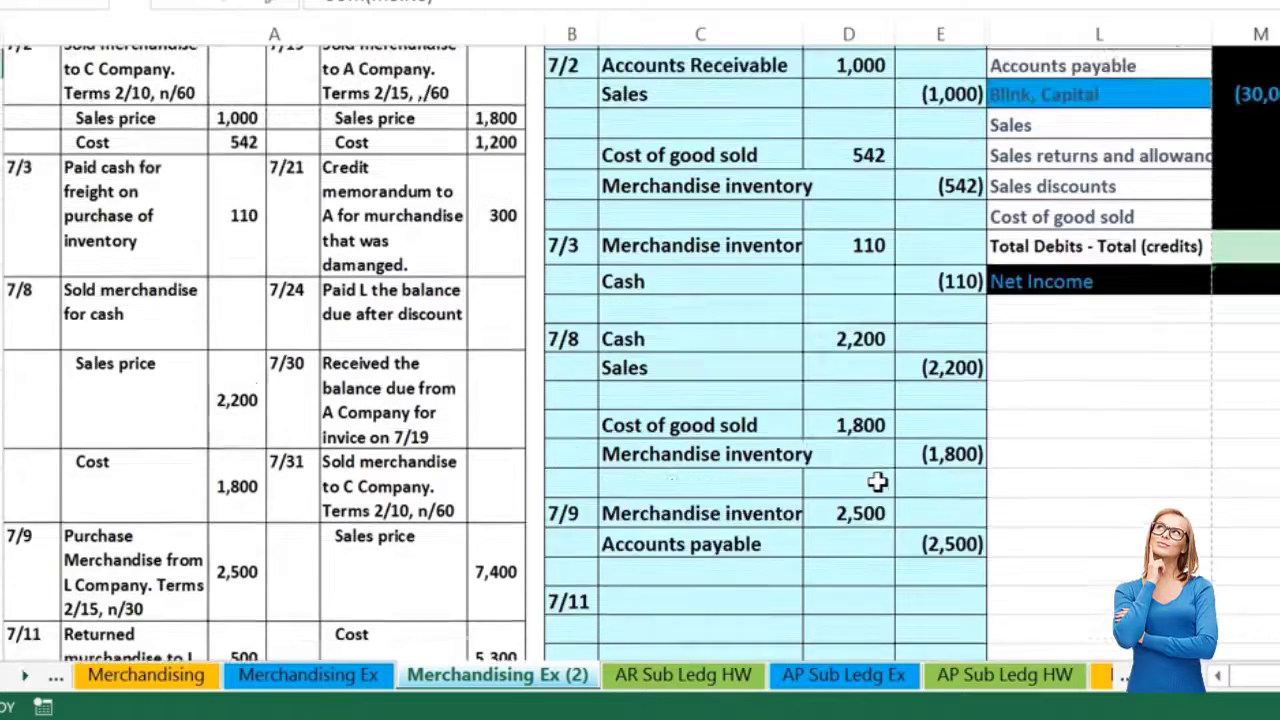
{"action": "scroll", "coordinate": [877, 482], "scroll_direction": "up", "scroll_amount": 2}
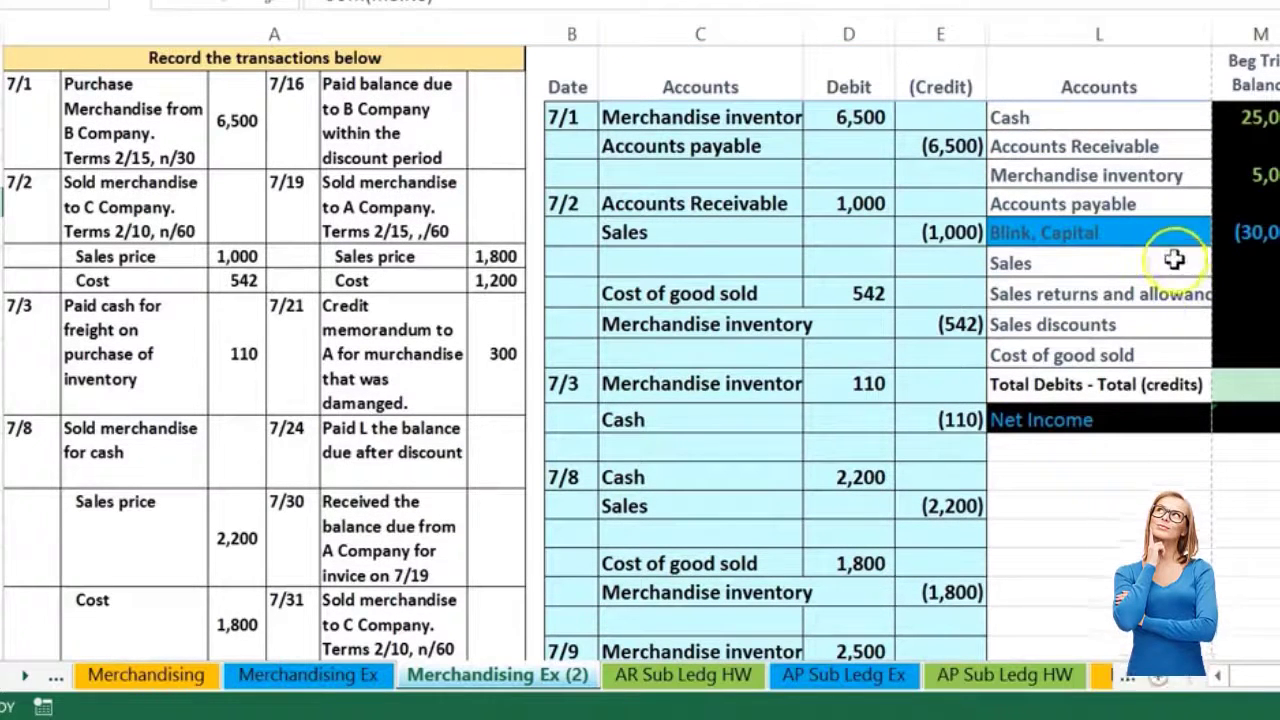
{"action": "left_click", "coordinate": [1145, 205]}
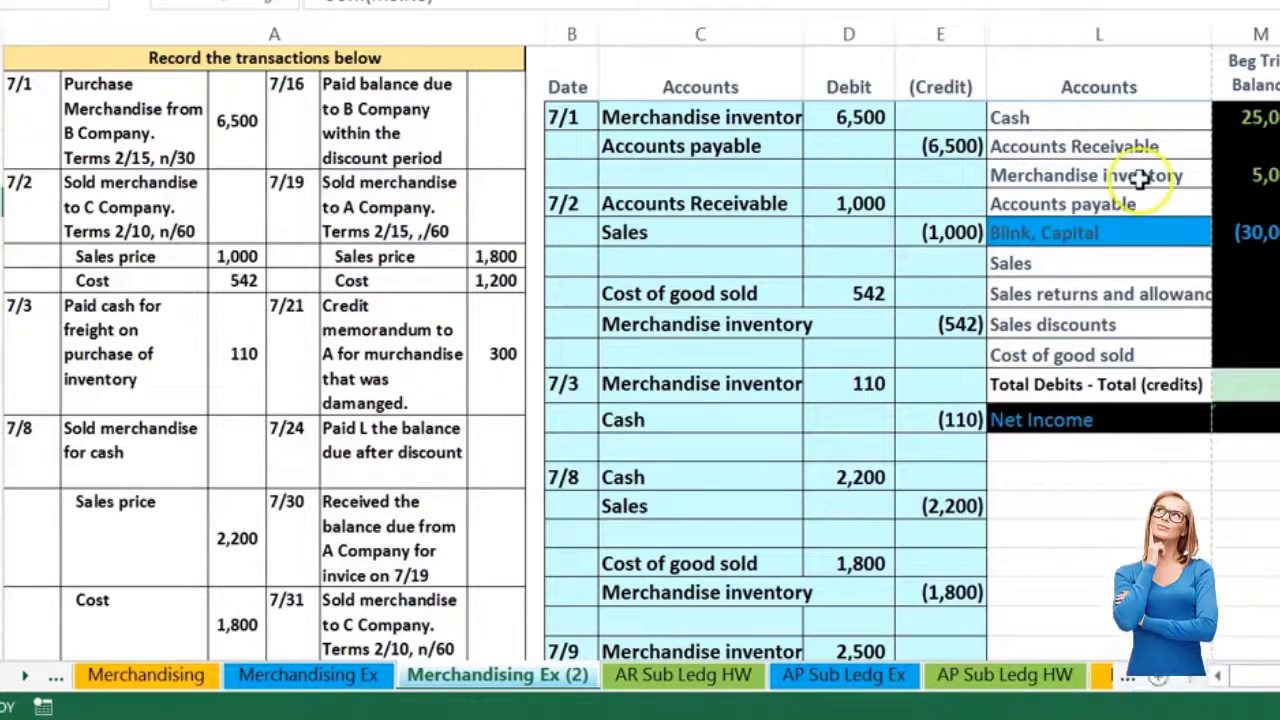
{"action": "left_click", "coordinate": [1140, 177]}
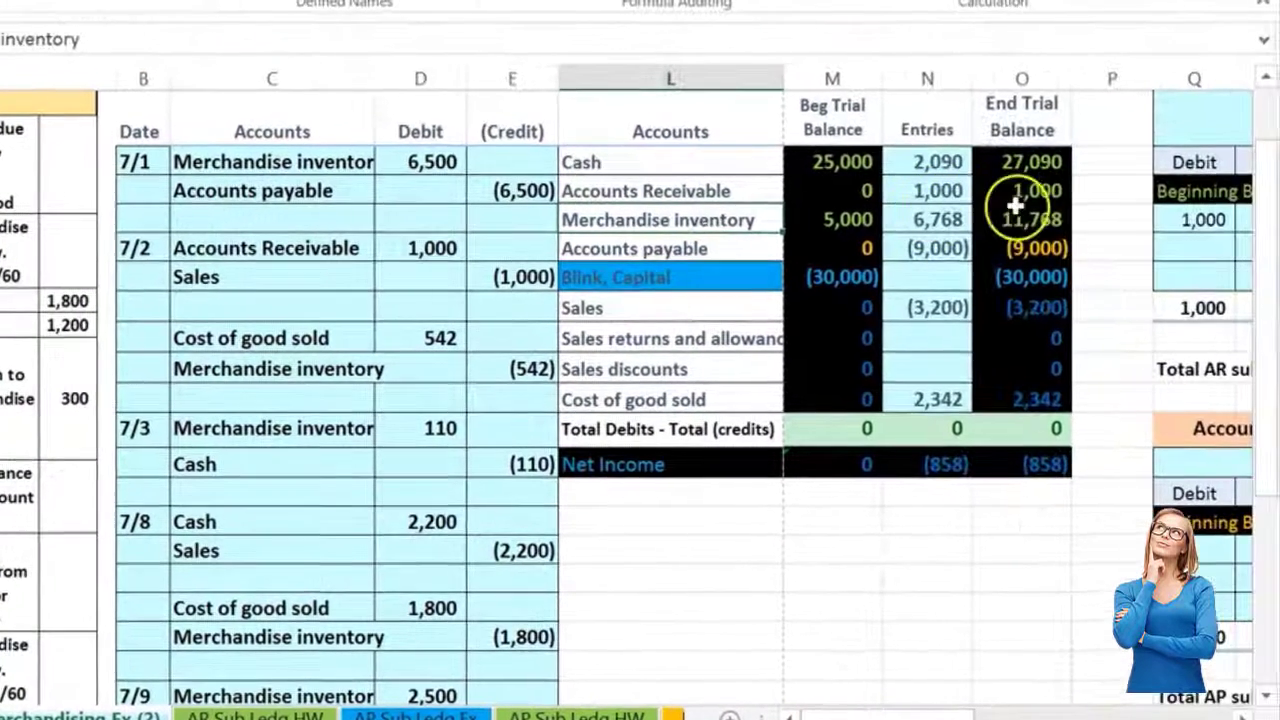
{"action": "left_click", "coordinate": [1015, 210]}
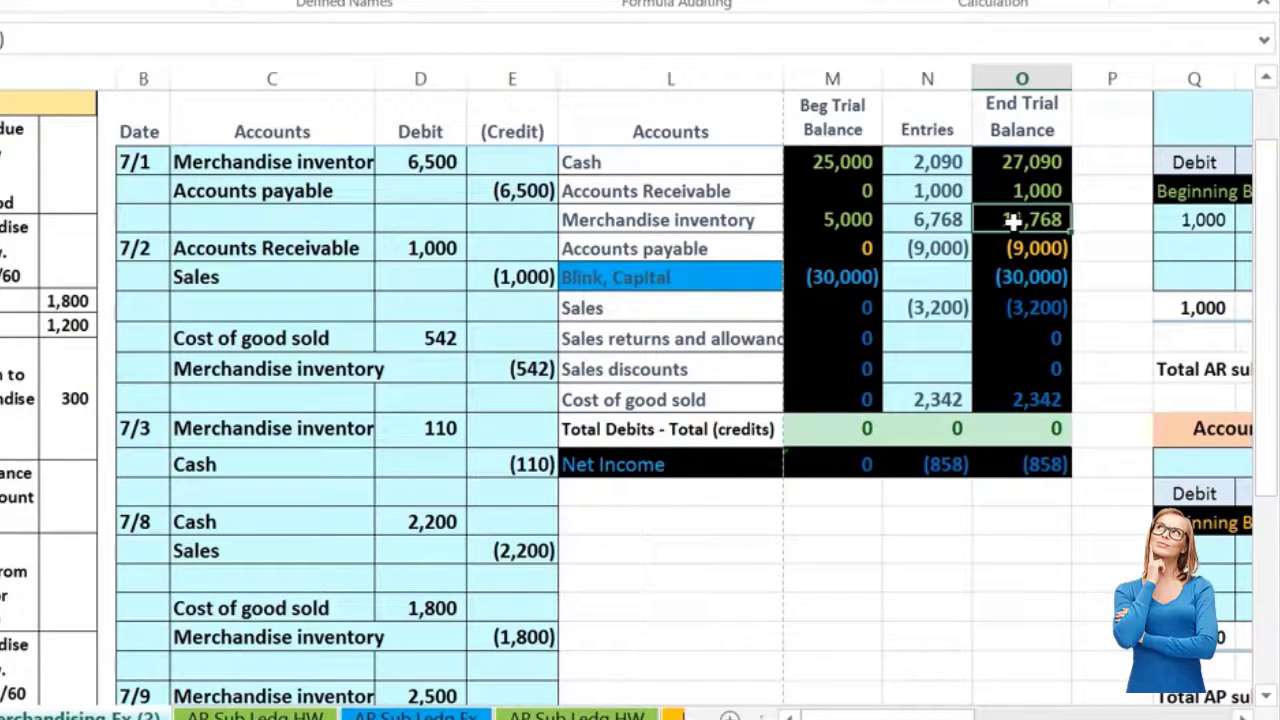
Step: Copy the Merchandise inventory account name from the trial balance into C27 as the credit account of the 7/11 entry
{"action": "left_click", "coordinate": [653, 218]}
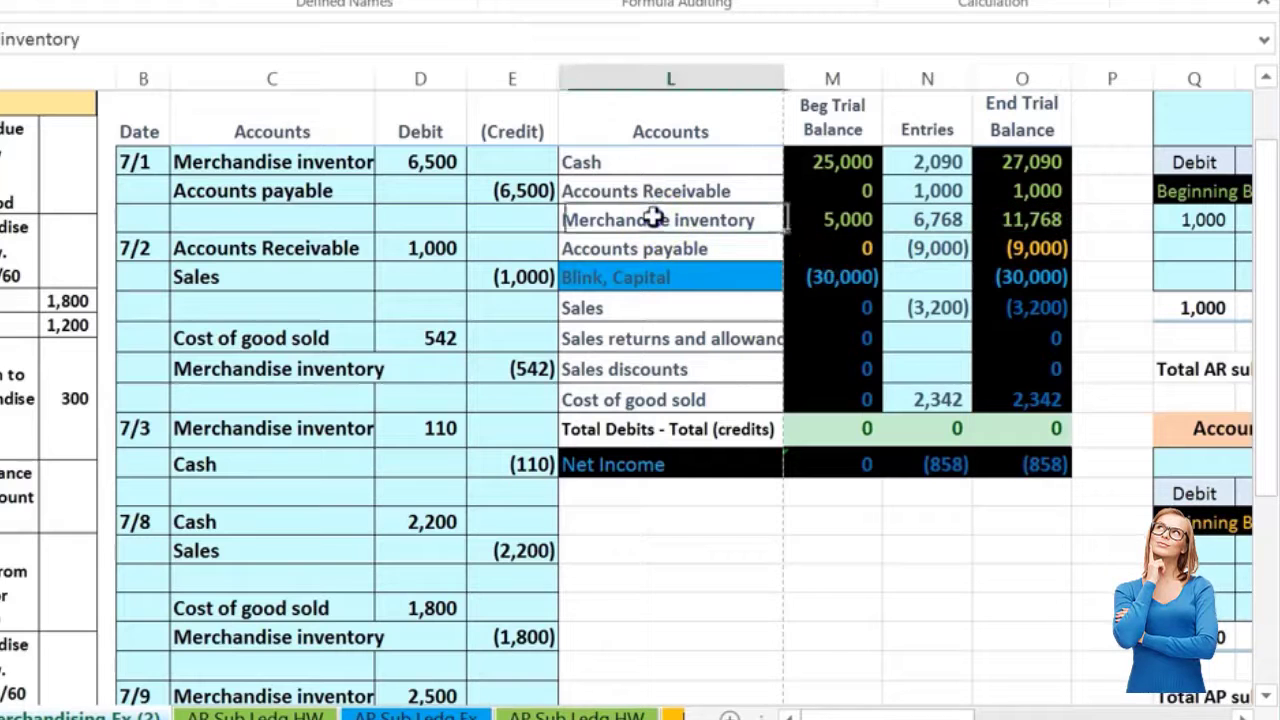
{"action": "right_click", "coordinate": [653, 218]}
{"action": "scroll", "coordinate": [471, 376], "scroll_direction": "down", "scroll_amount": 2}
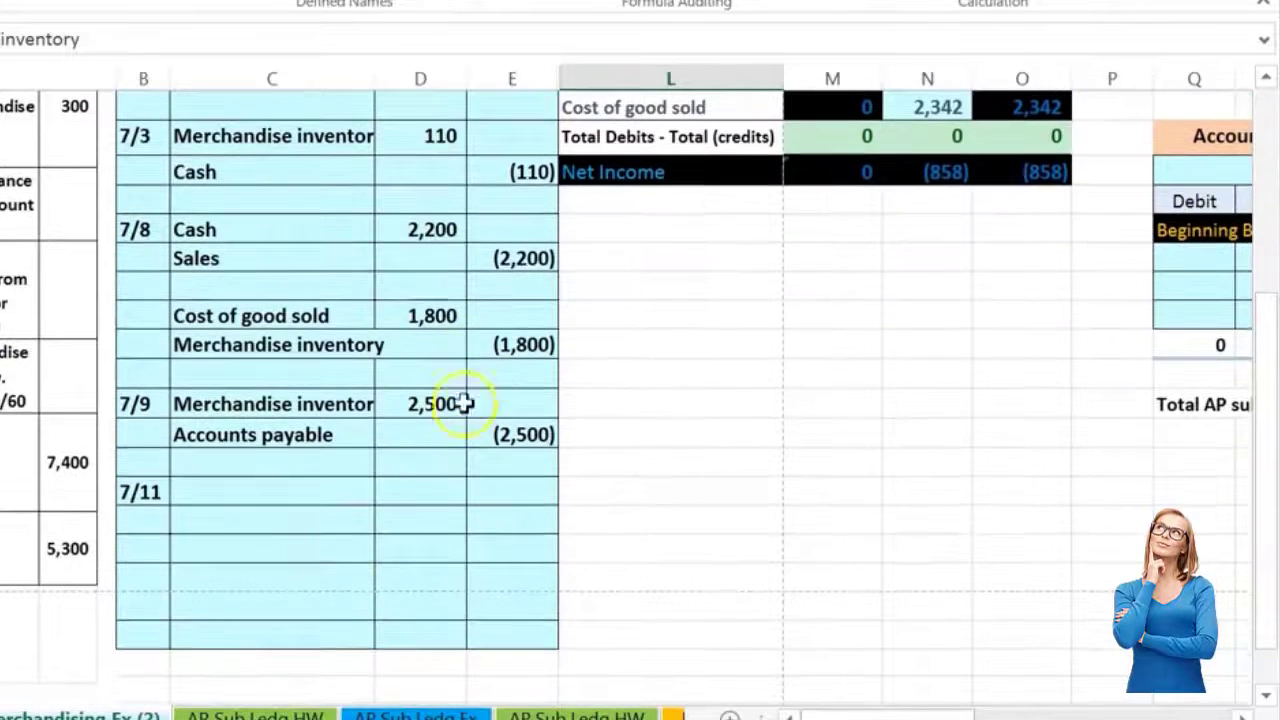
{"action": "left_click", "coordinate": [193, 517]}
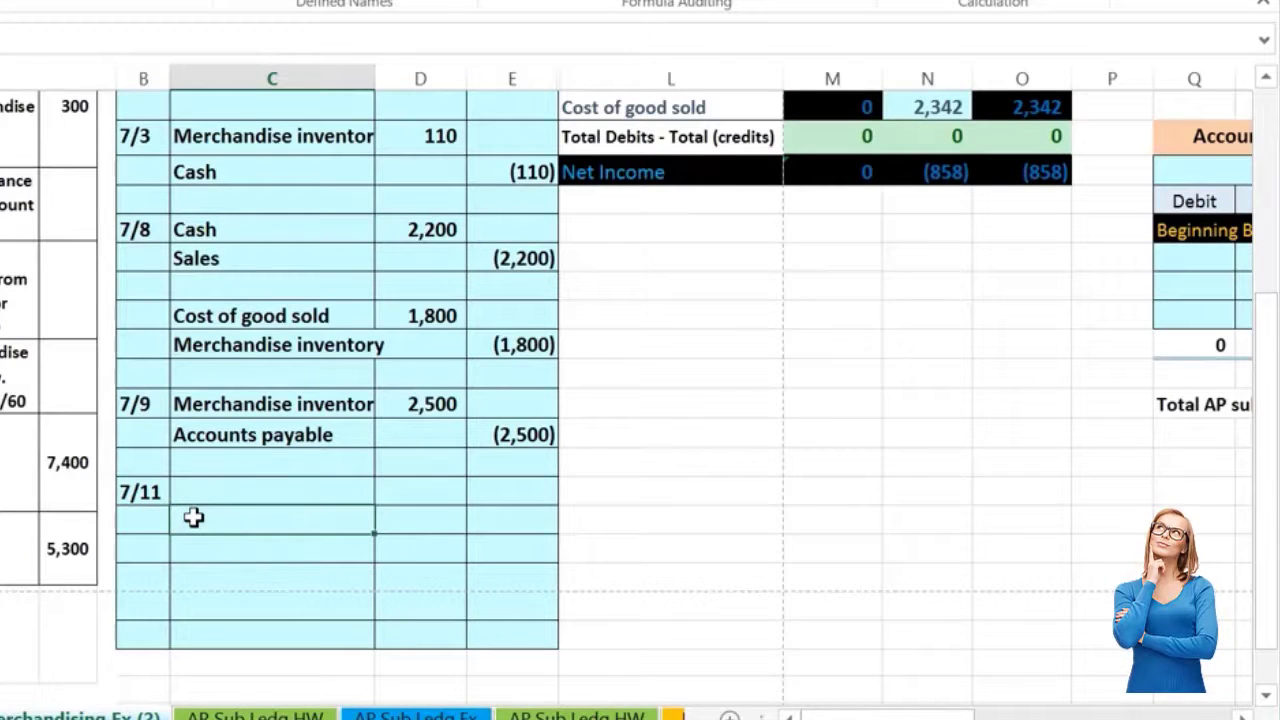
{"action": "right_click", "coordinate": [193, 517]}
{"action": "left_click", "coordinate": [278, 84]}
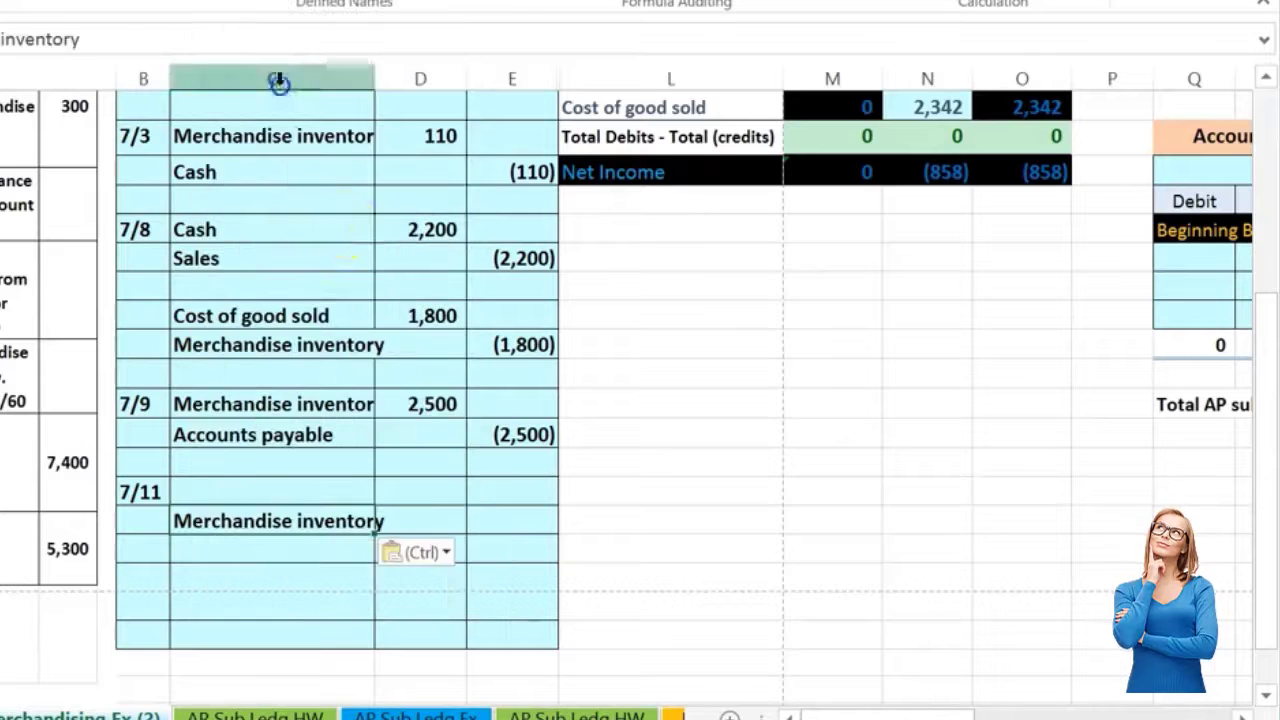
Step: Enter -500 as the 7/11 credit in E27 and set the debit in D26 to =-E27
{"action": "left_click", "coordinate": [521, 526]}
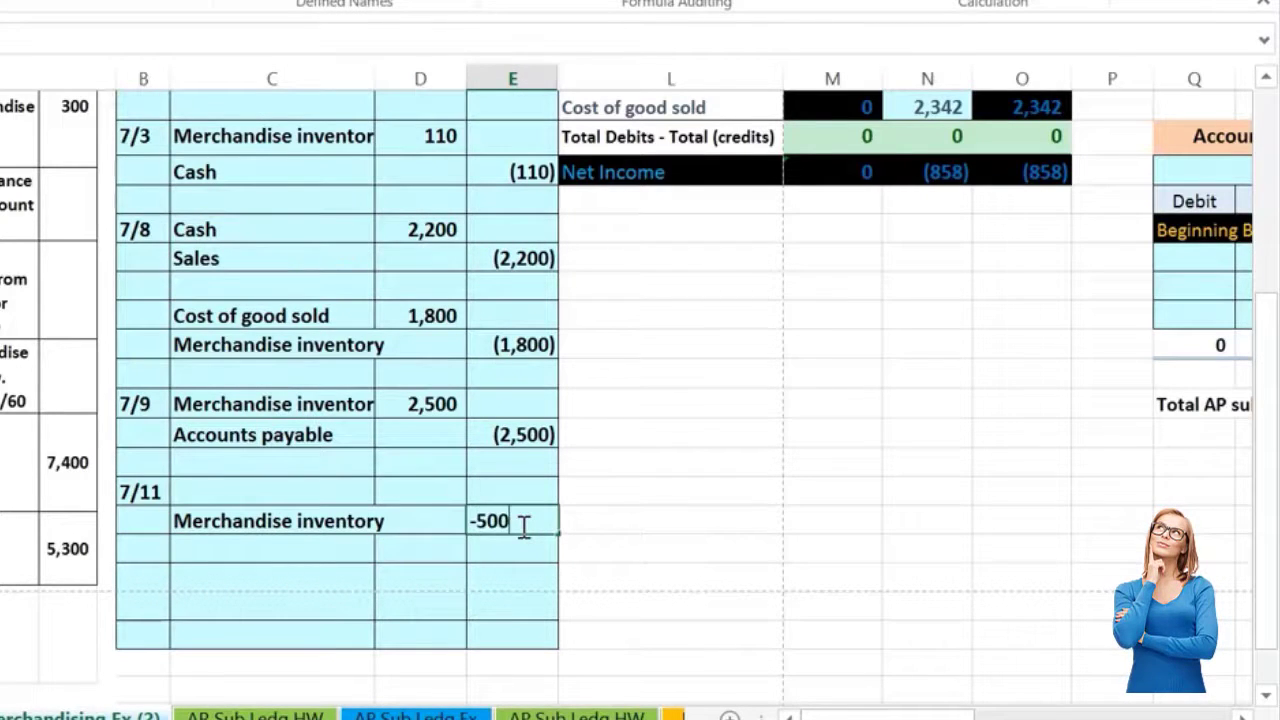
{"action": "key", "text": "Up"}
{"action": "key", "text": "Left"}
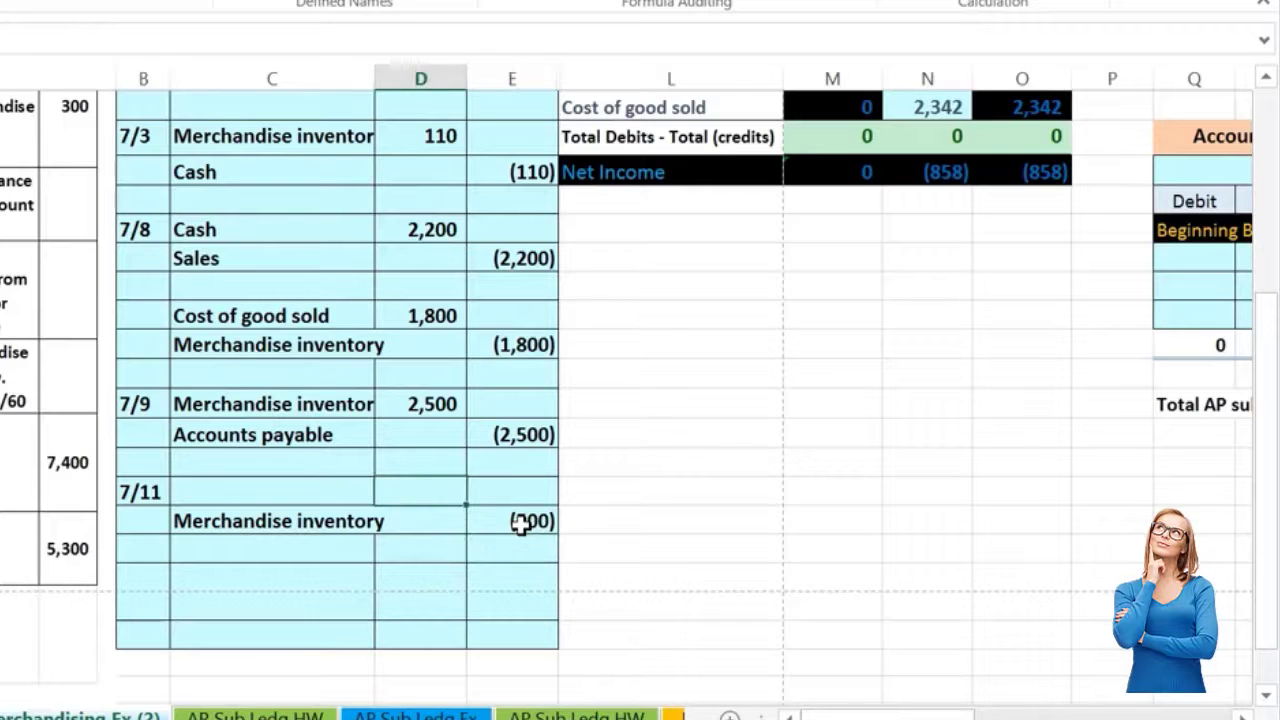
{"action": "type", "text": "-"}
{"action": "left_click", "coordinate": [521, 526]}
{"action": "key", "text": "Return"}
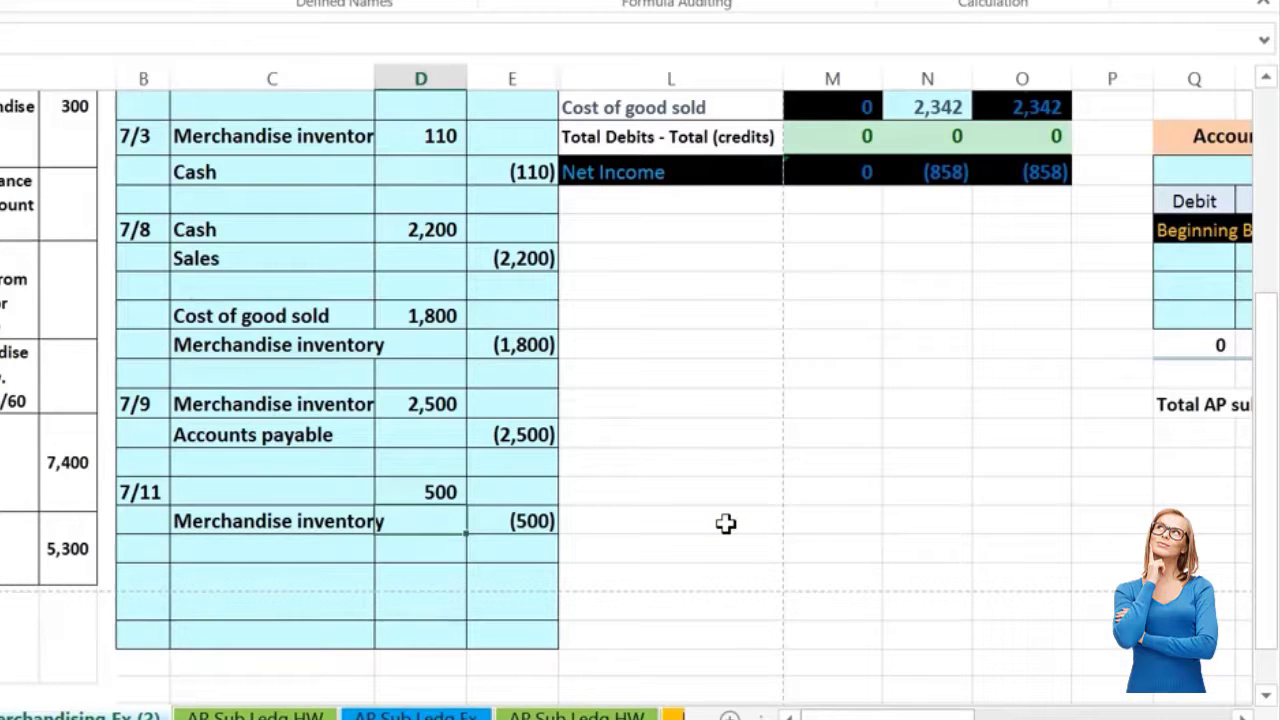
Step: Copy the Accounts payable account name from the trial balance as values into C26 as the debit account of the 7/11 entry
{"action": "scroll", "coordinate": [726, 523], "scroll_direction": "up", "scroll_amount": 4}
{"action": "left_click", "coordinate": [680, 250]}
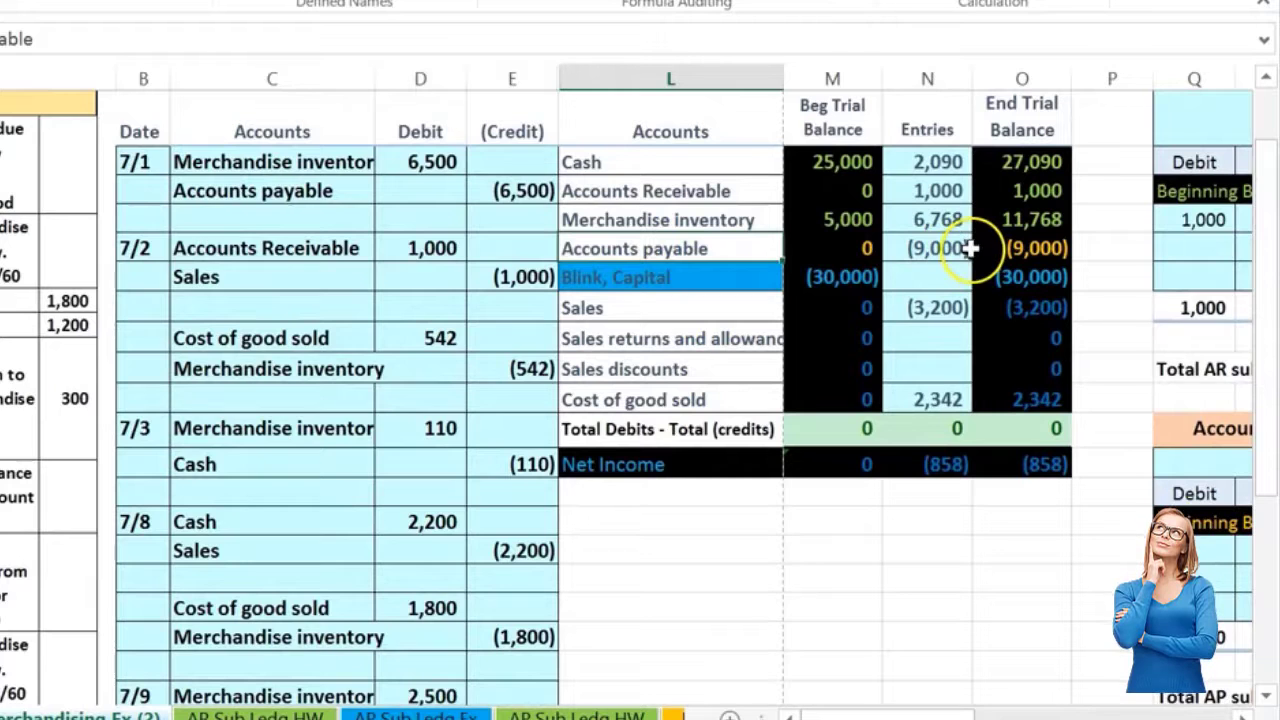
{"action": "right_click", "coordinate": [675, 246]}
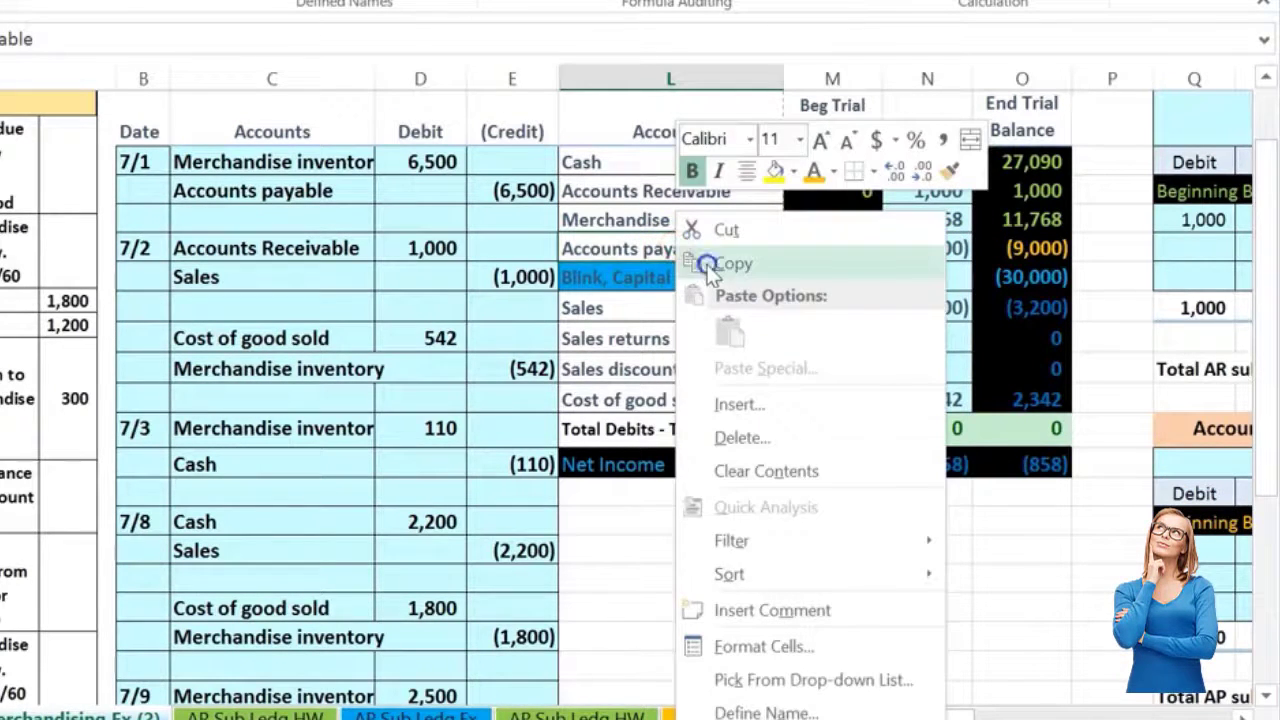
{"action": "left_click", "coordinate": [707, 265]}
{"action": "scroll", "coordinate": [337, 443], "scroll_direction": "down", "scroll_amount": 3}
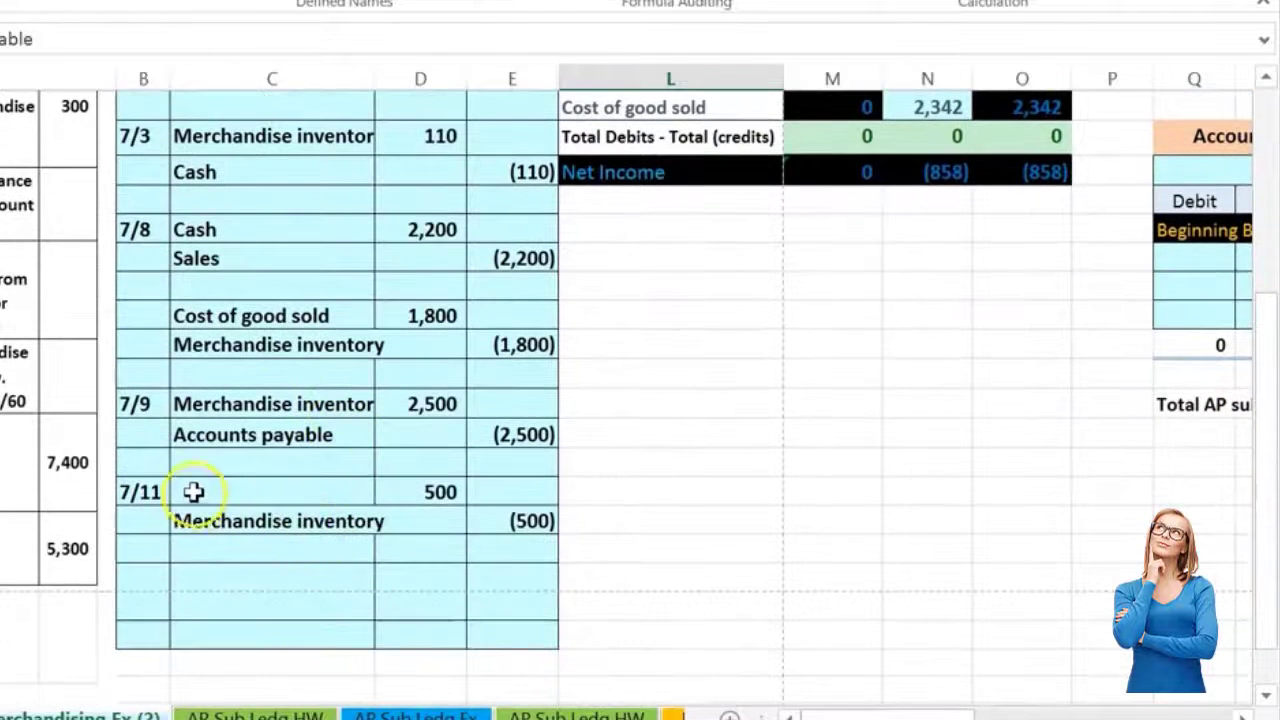
{"action": "left_click", "coordinate": [193, 491]}
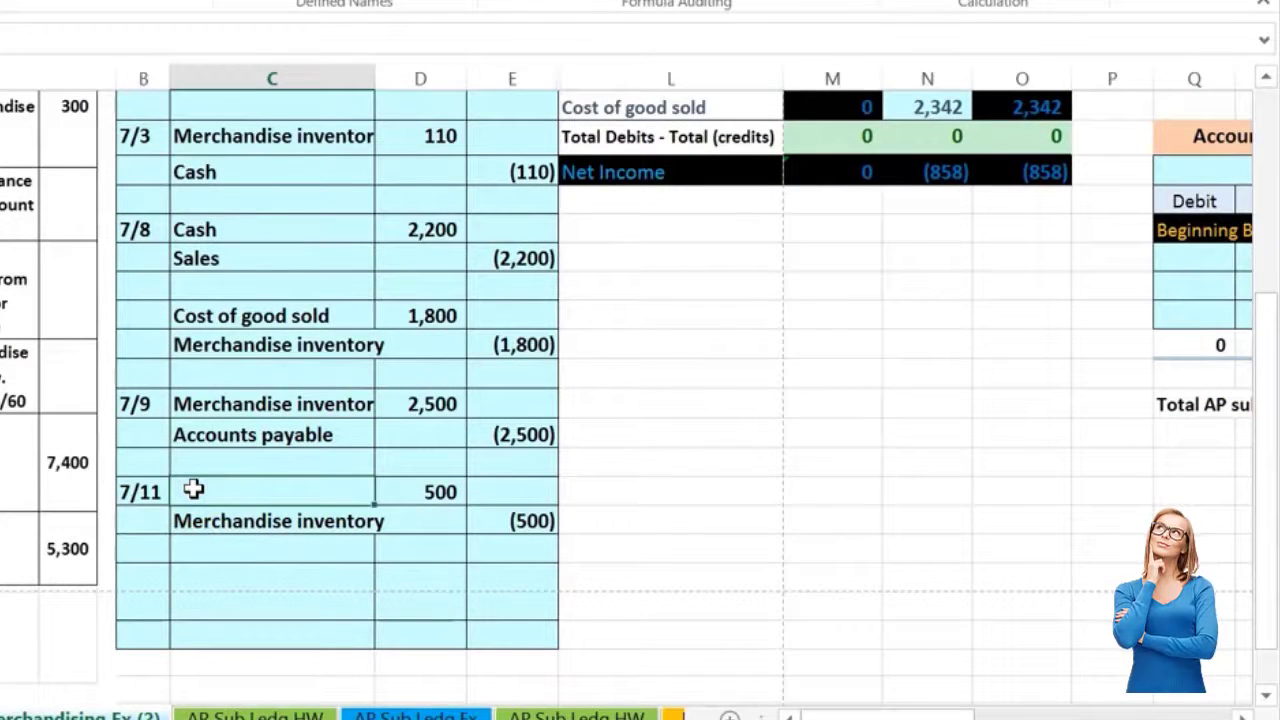
{"action": "right_click", "coordinate": [193, 489]}
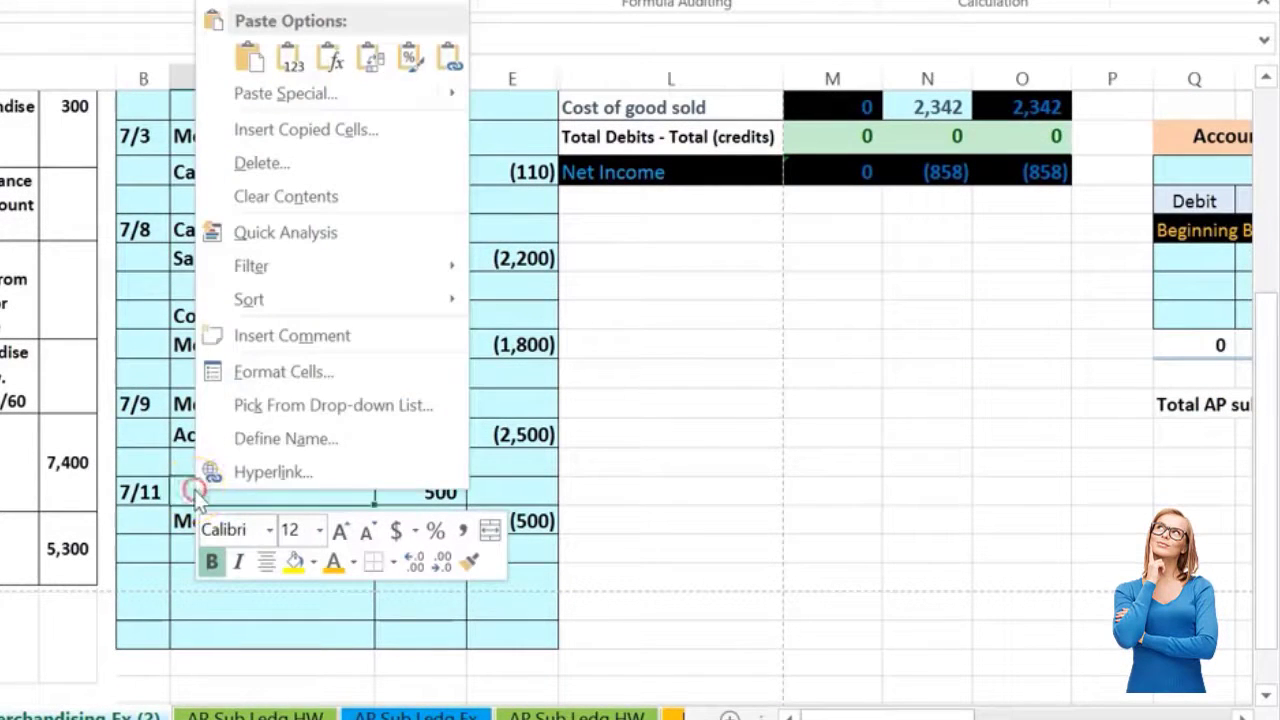
{"action": "left_click", "coordinate": [290, 55]}
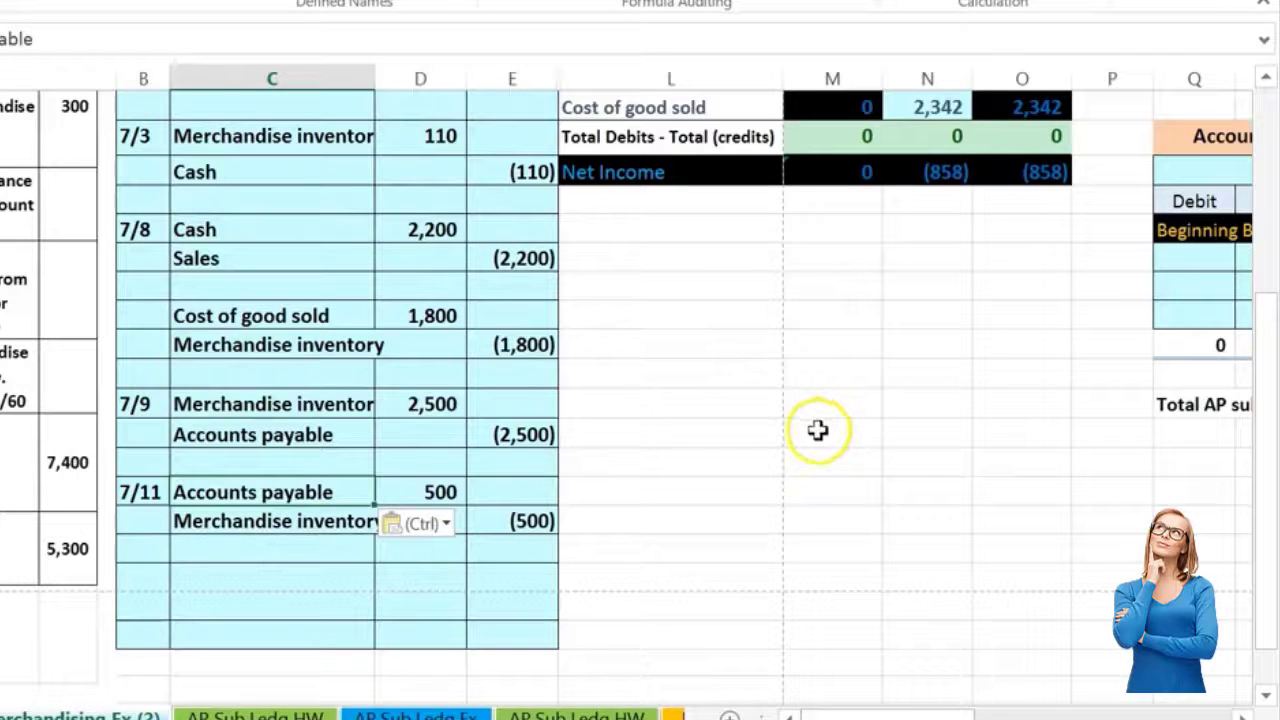
Step: Add the 7/11 debit in D26 to the Accounts payable entries formula in N8 of the trial balance
{"action": "scroll", "coordinate": [848, 482], "scroll_direction": "up", "scroll_amount": 2}
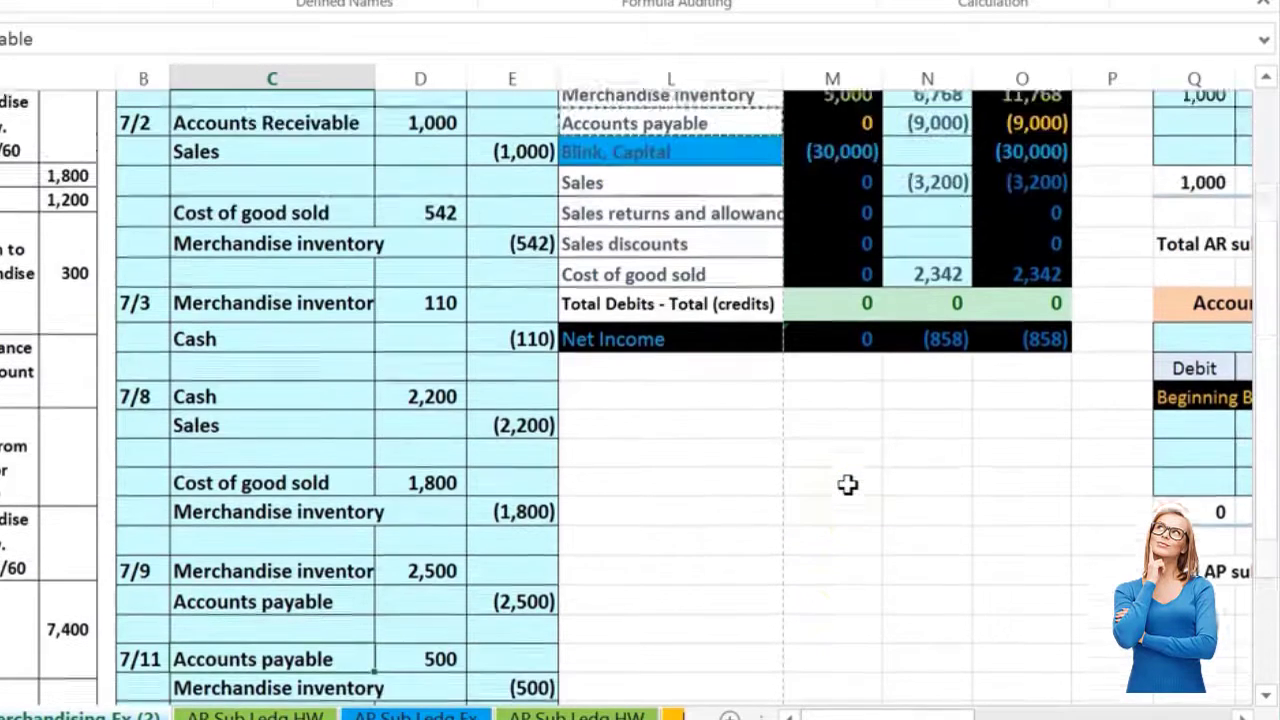
{"action": "scroll", "coordinate": [920, 280], "scroll_direction": "up", "scroll_amount": 1}
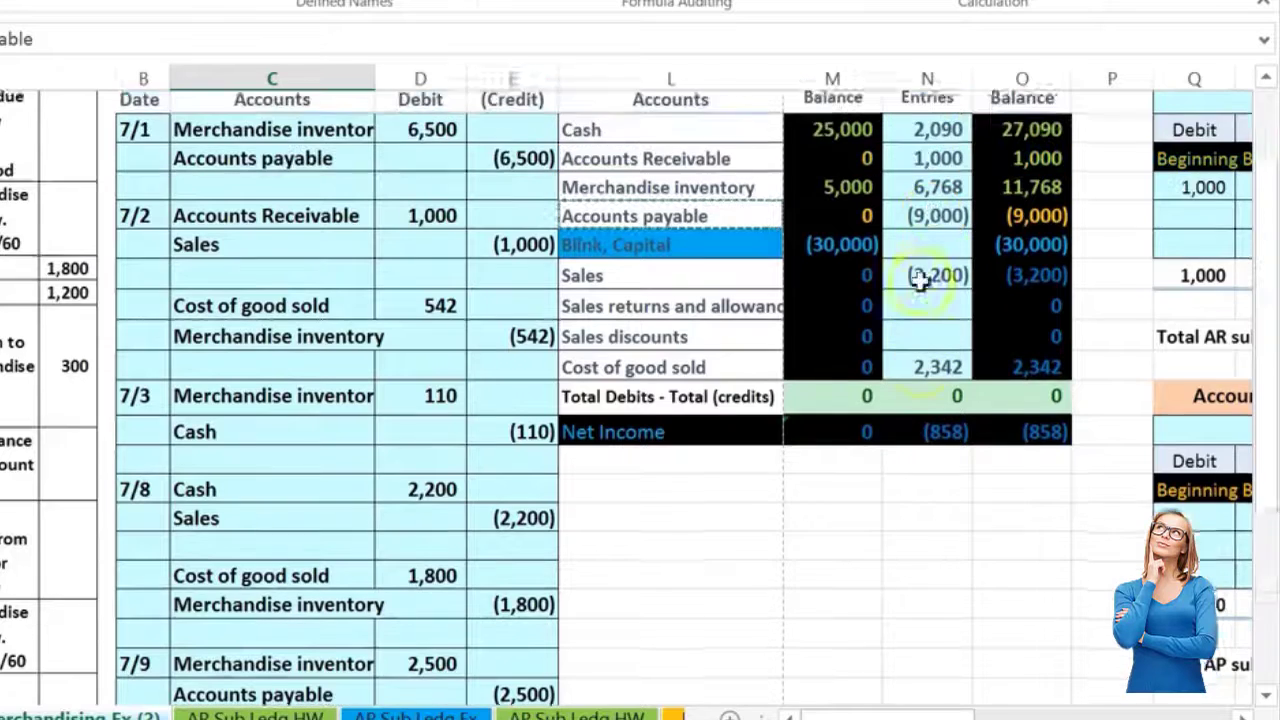
{"action": "scroll", "coordinate": [920, 280], "scroll_direction": "up", "scroll_amount": 1}
{"action": "left_click", "coordinate": [928, 247]}
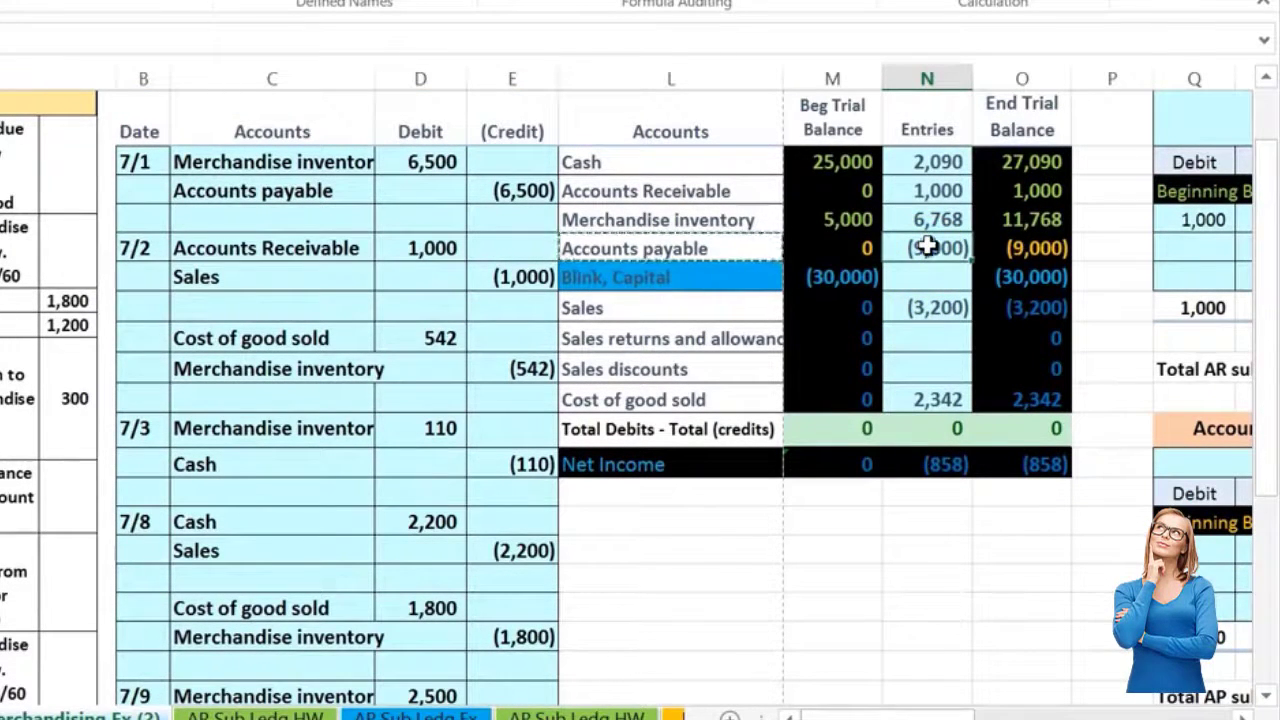
{"action": "double_click", "coordinate": [928, 247]}
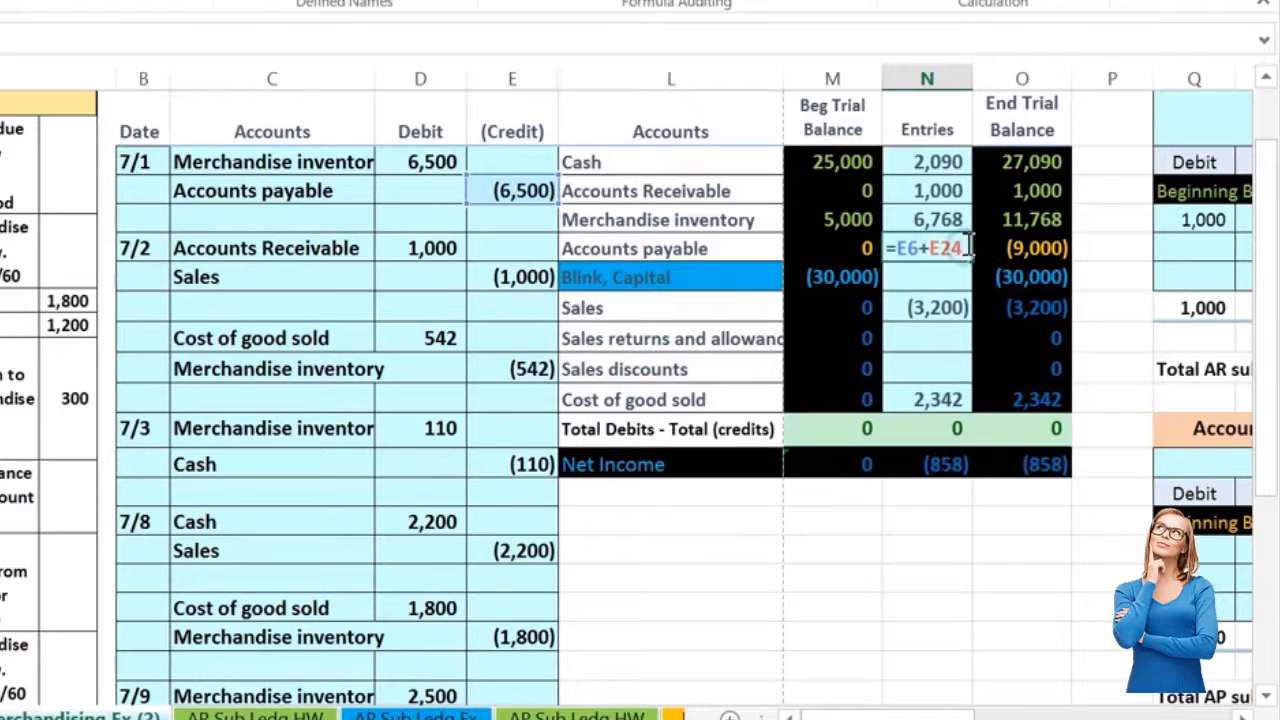
{"action": "type", "text": "+"}
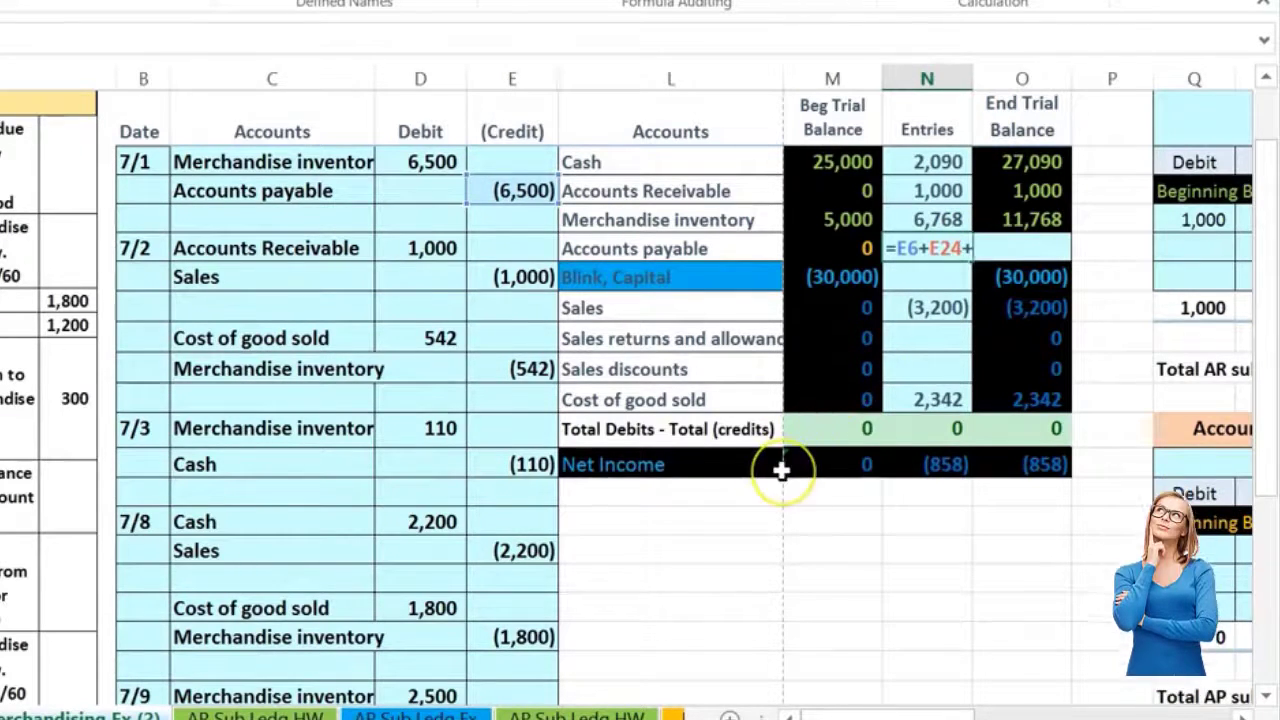
{"action": "scroll", "coordinate": [780, 470], "scroll_direction": "down", "scroll_amount": 1}
{"action": "scroll", "coordinate": [782, 470], "scroll_direction": "down", "scroll_amount": 1}
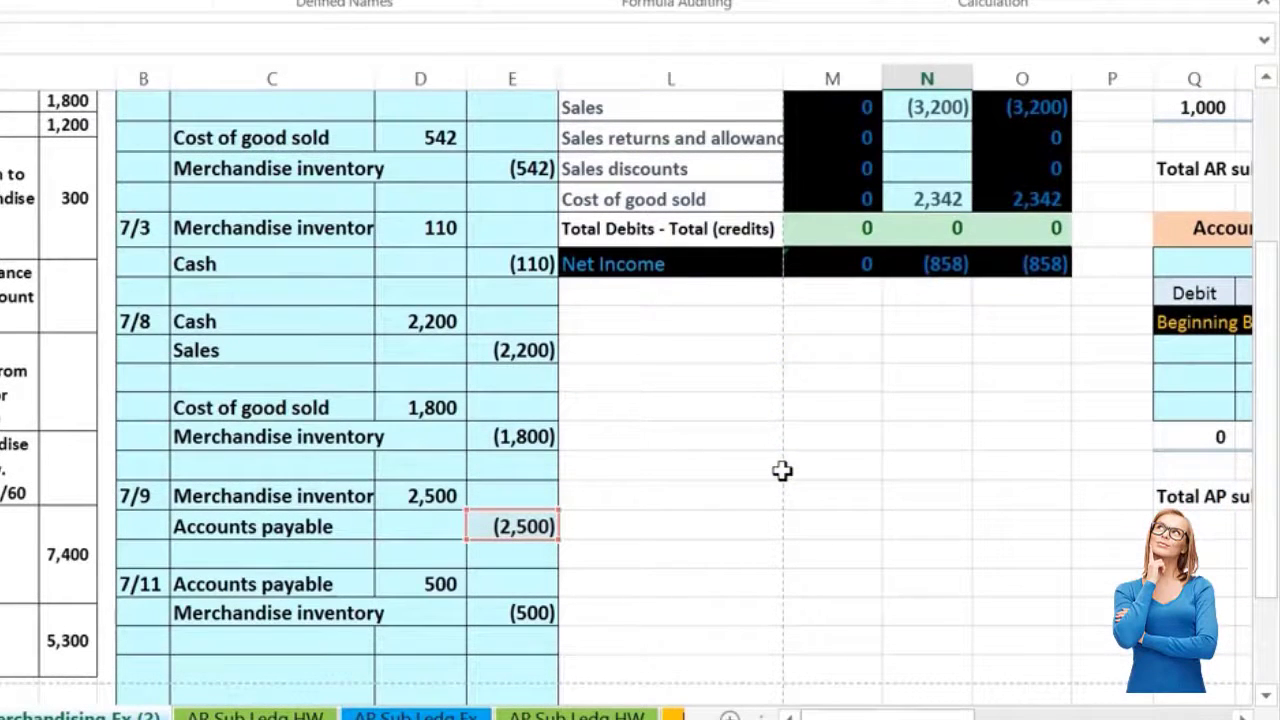
{"action": "left_click", "coordinate": [445, 584]}
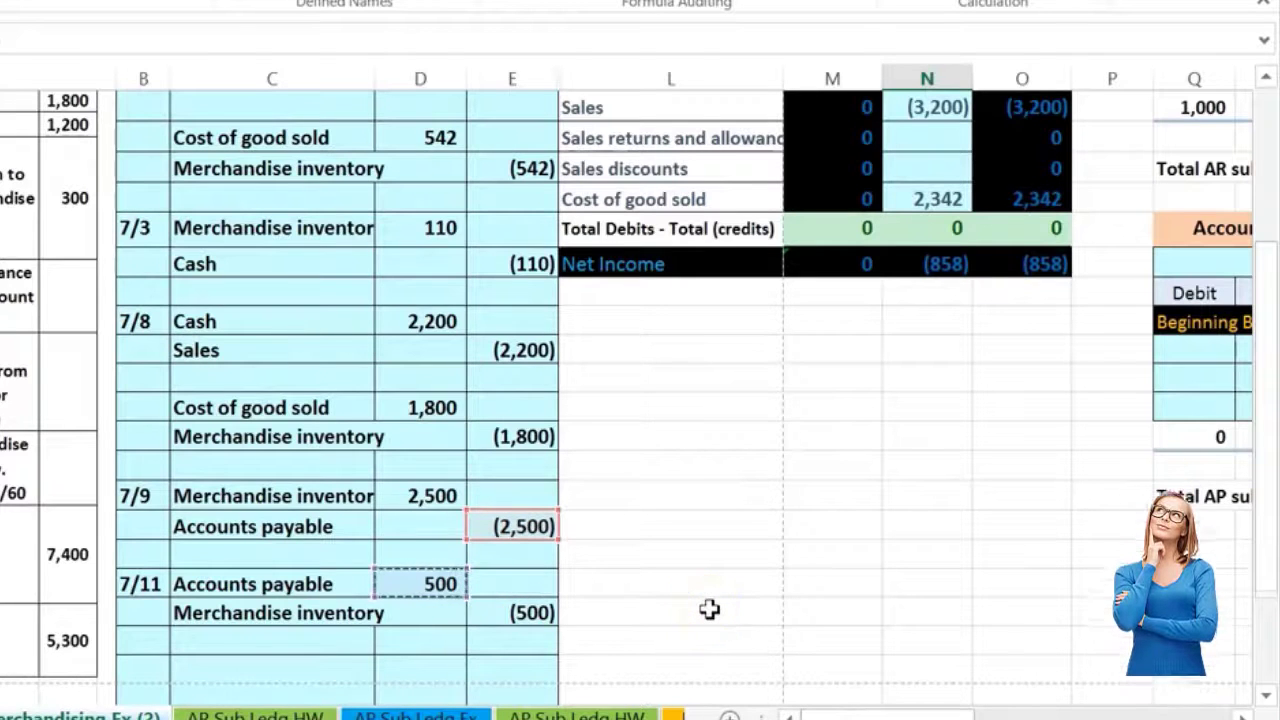
{"action": "key", "text": "Return"}
Step: Add the 7/11 credit in E27 to the Merchandise inventory entries formula in N7 of the trial balance
{"action": "scroll", "coordinate": [709, 609], "scroll_direction": "up", "scroll_amount": 1}
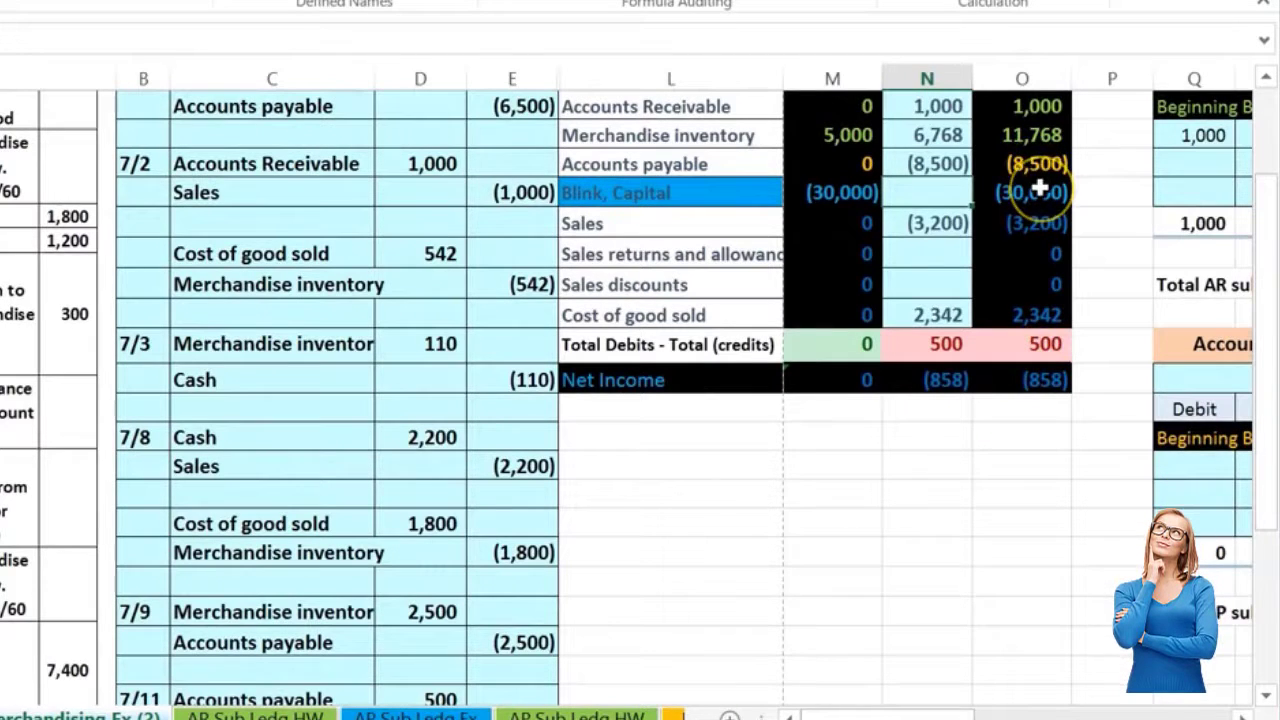
{"action": "scroll", "coordinate": [855, 552], "scroll_direction": "down", "scroll_amount": 2}
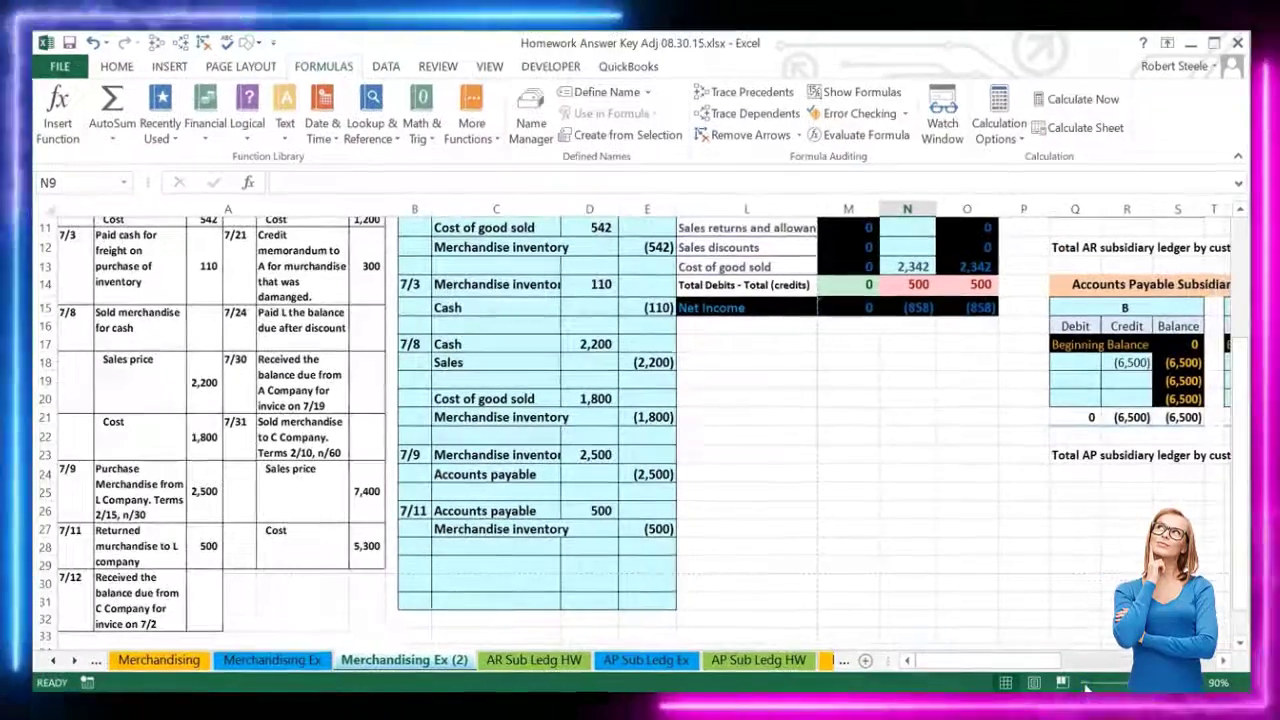
{"action": "left_click", "coordinate": [1086, 683]}
{"action": "scroll", "coordinate": [1014, 591], "scroll_direction": "up", "scroll_amount": 1}
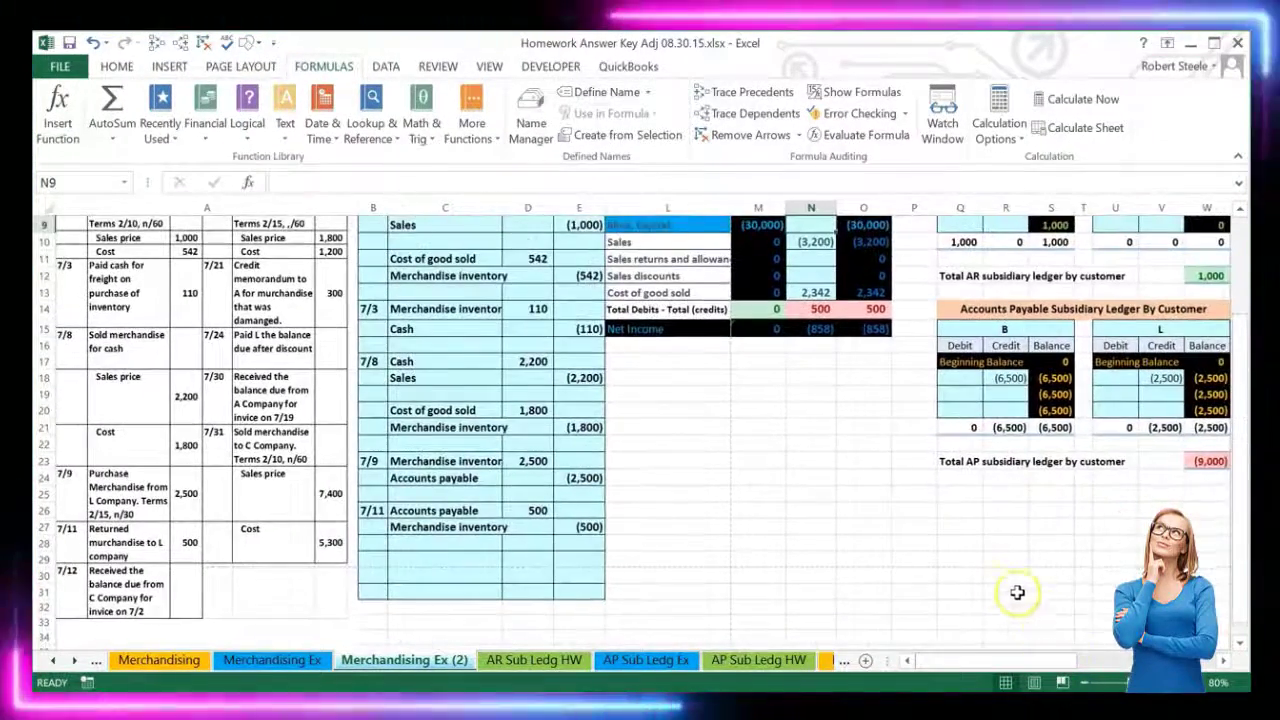
{"action": "scroll", "coordinate": [986, 583], "scroll_direction": "up", "scroll_amount": 2}
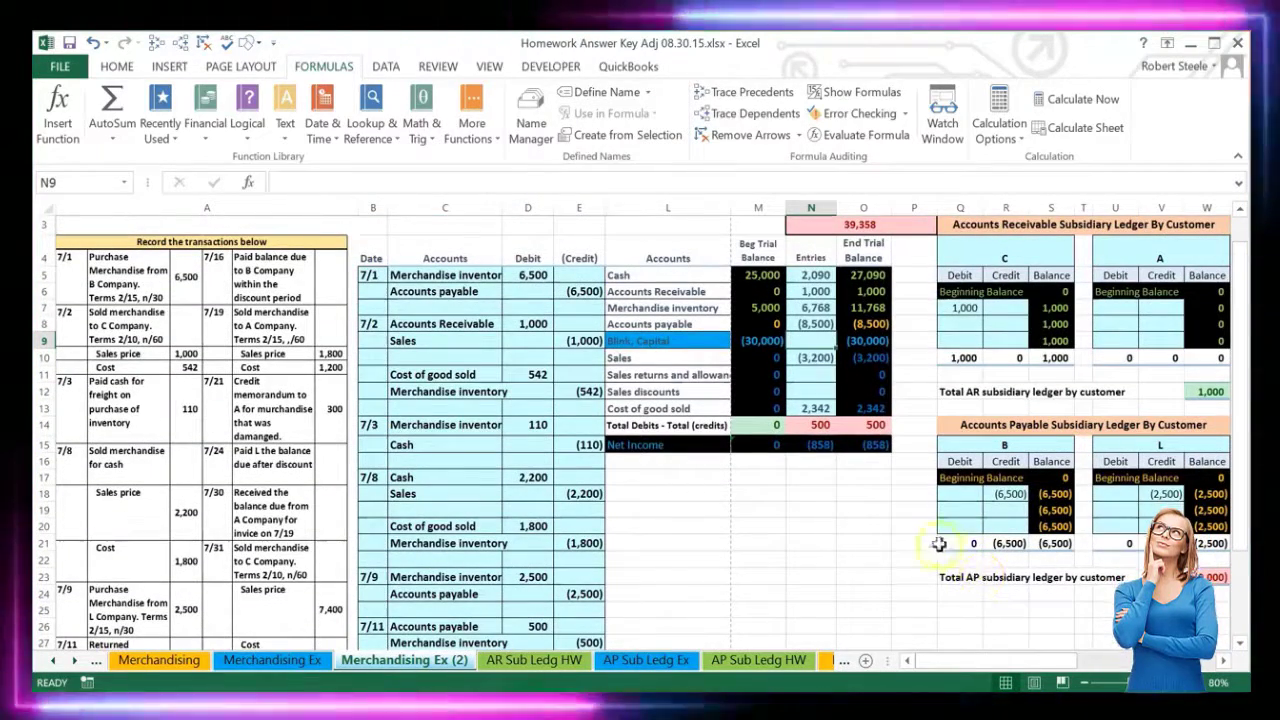
{"action": "left_click", "coordinate": [811, 308]}
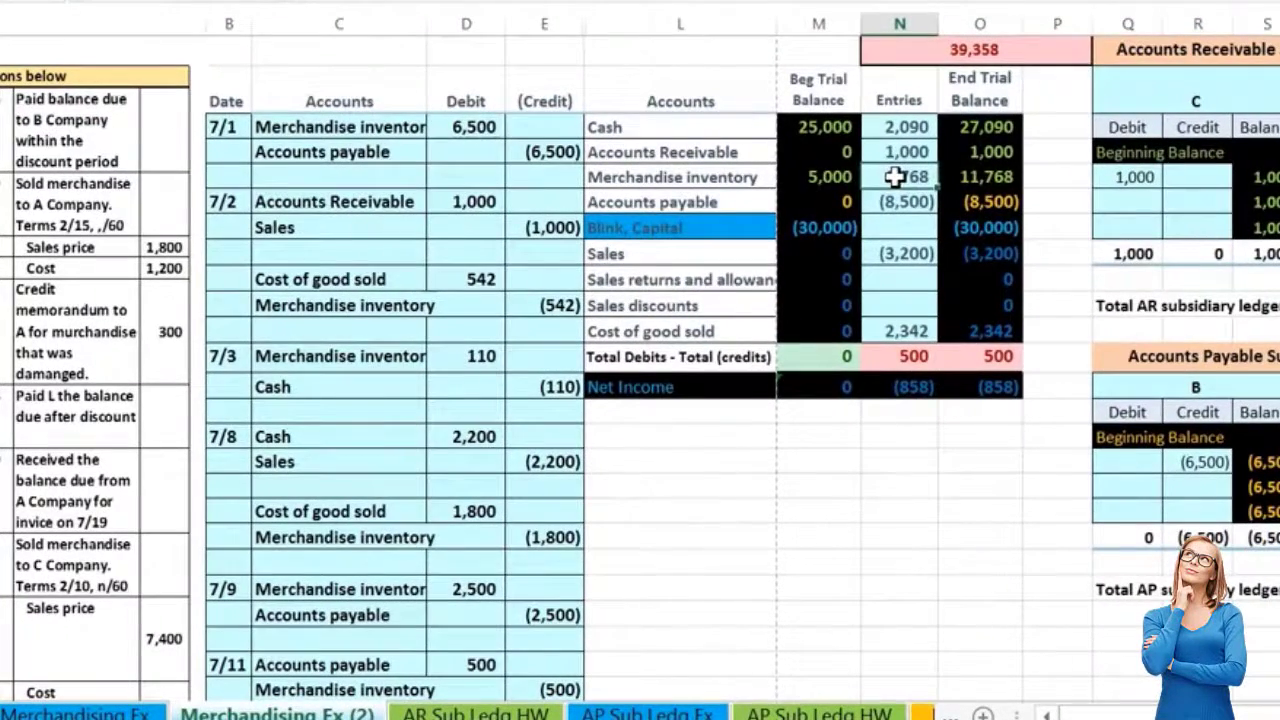
{"action": "double_click", "coordinate": [895, 176]}
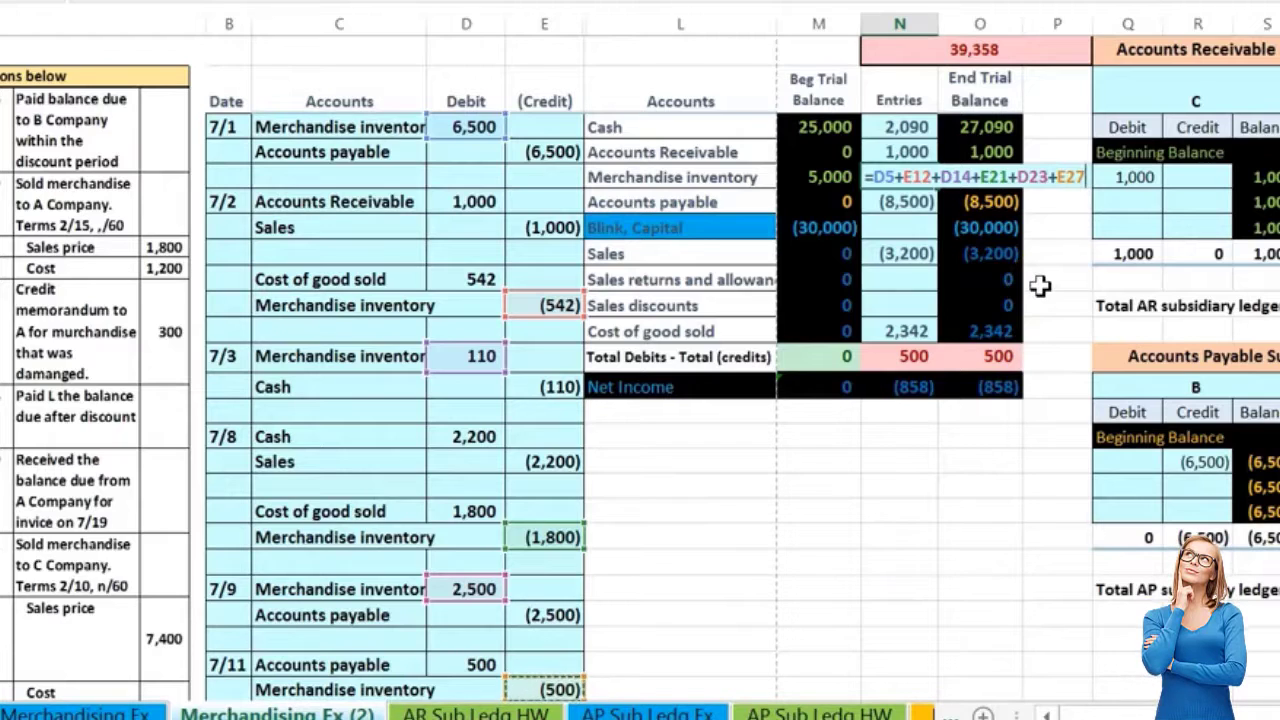
{"action": "key", "text": "Return"}
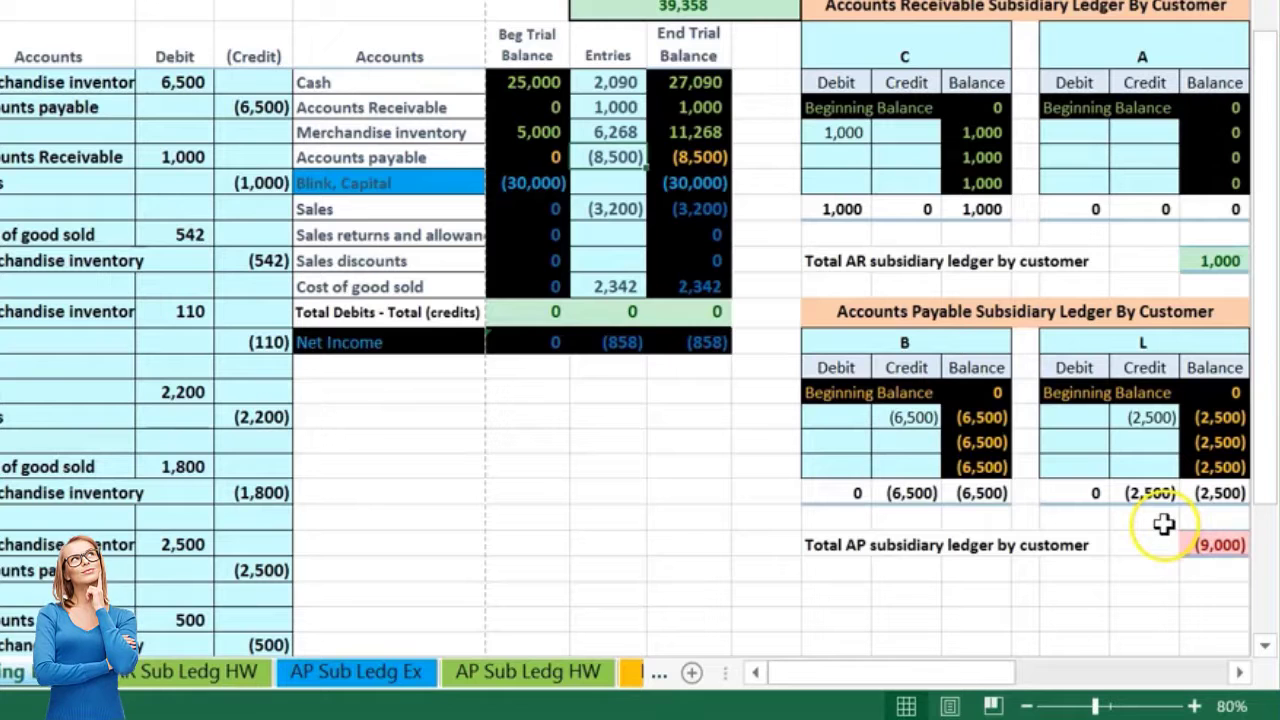
Step: Post the 7/11 return to L's payable subsidiary ledger with =D26 as debit in U19, and compare the ledger total with the trial balance
{"action": "scroll", "coordinate": [766, 437], "scroll_direction": "down", "scroll_amount": 2}
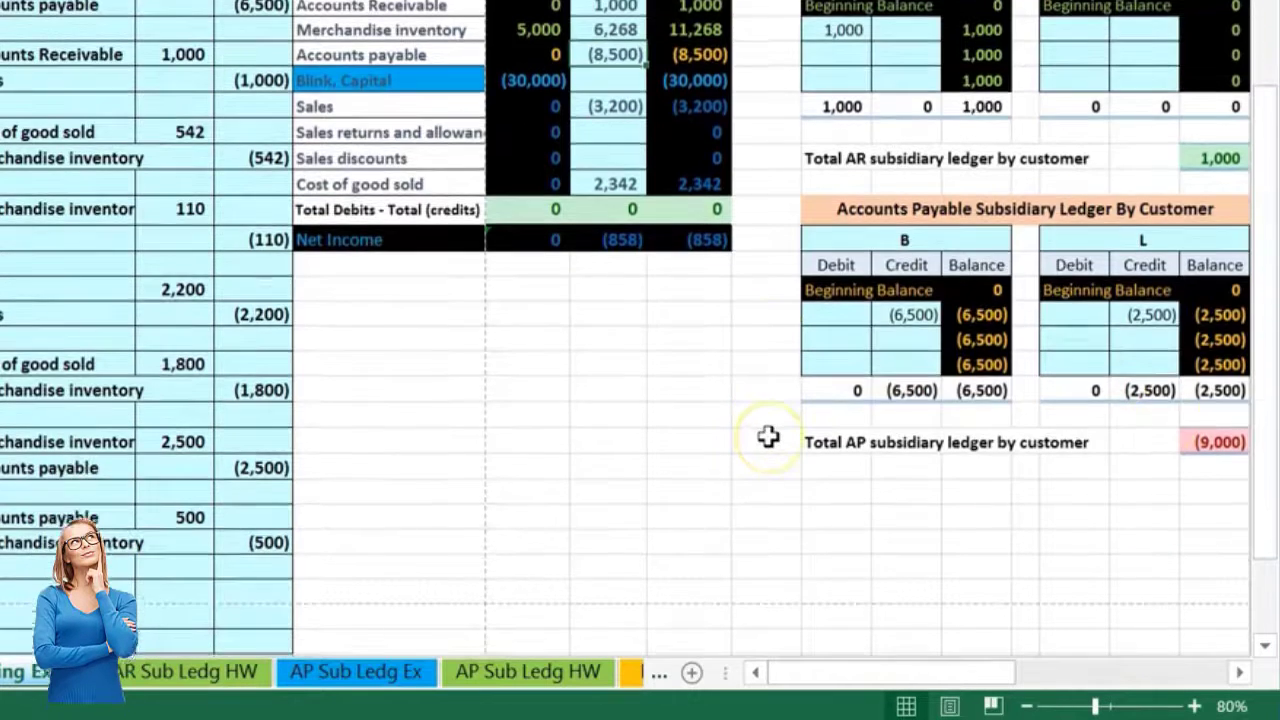
{"action": "scroll", "coordinate": [850, 470], "scroll_direction": "up", "scroll_amount": 2}
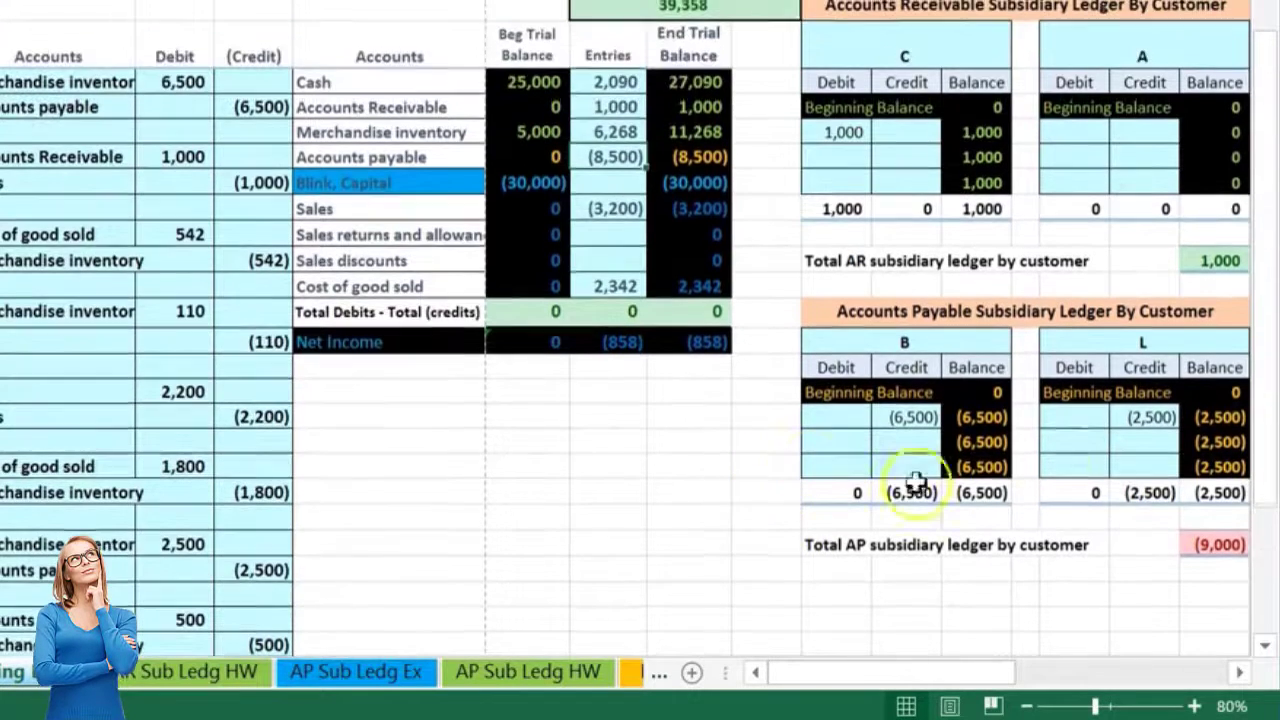
{"action": "left_click", "coordinate": [1078, 446]}
{"action": "type", "text": "="}
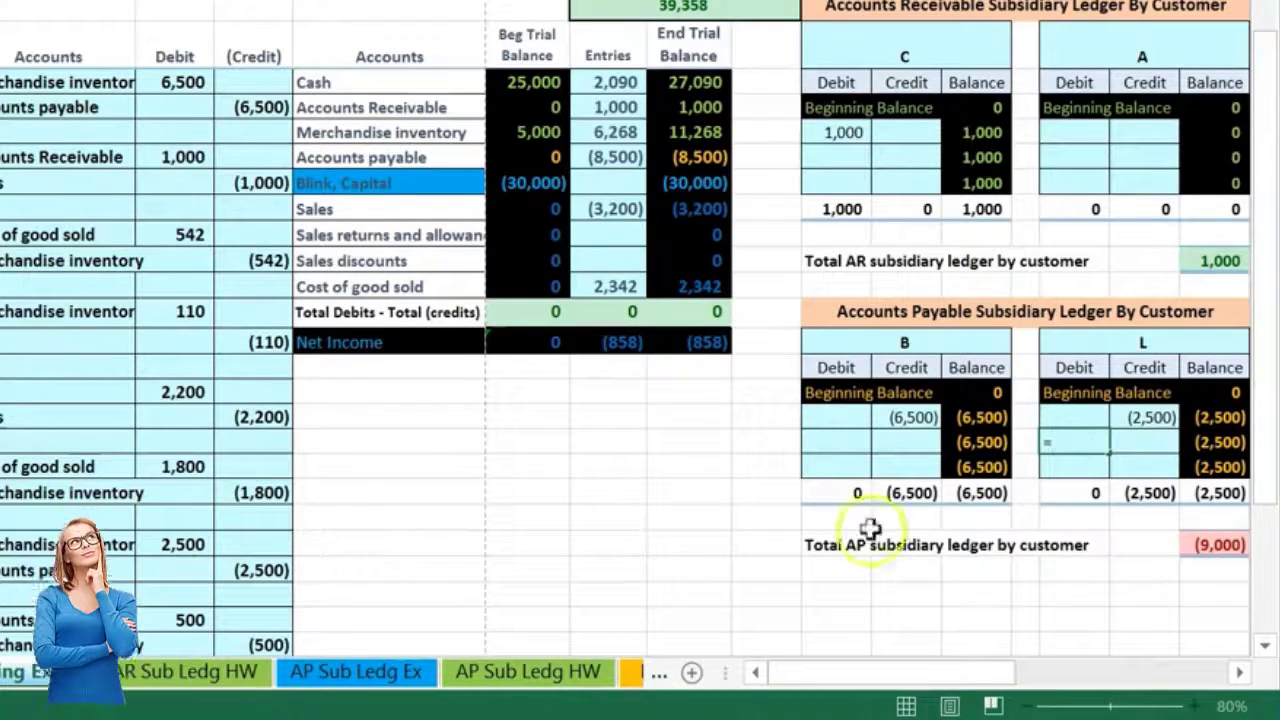
{"action": "left_click", "coordinate": [189, 621]}
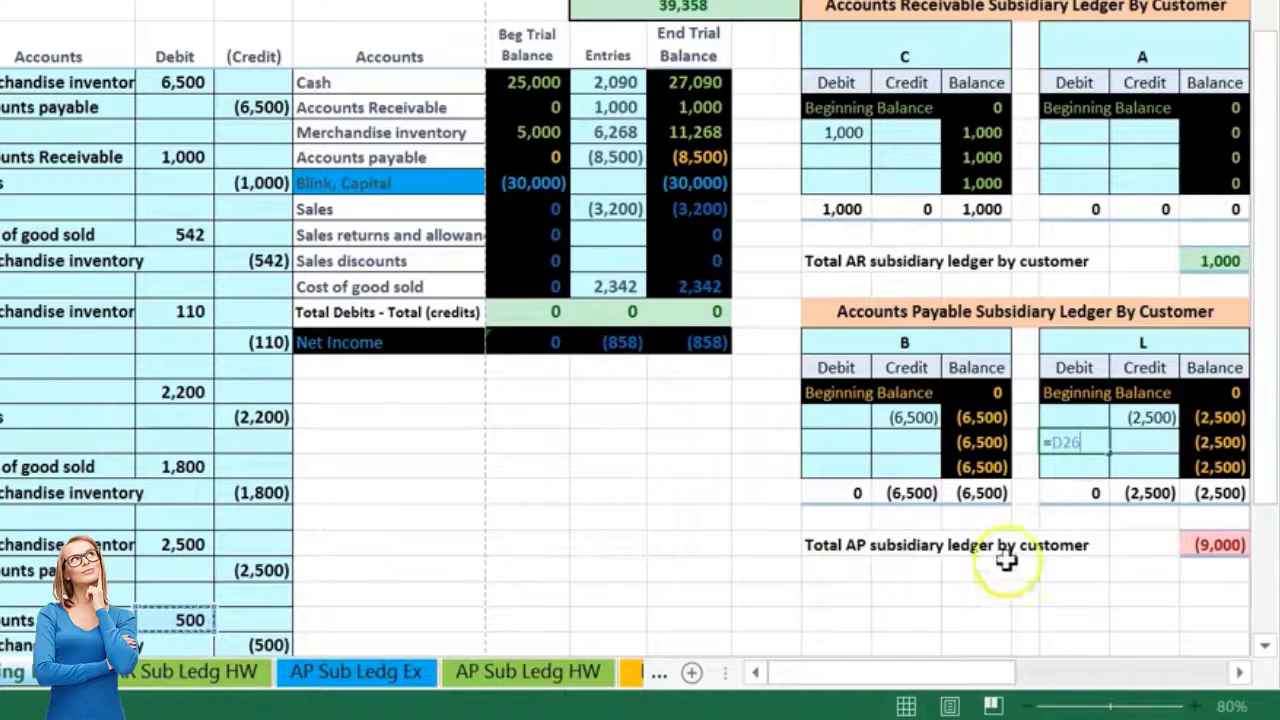
{"action": "key", "text": "Return"}
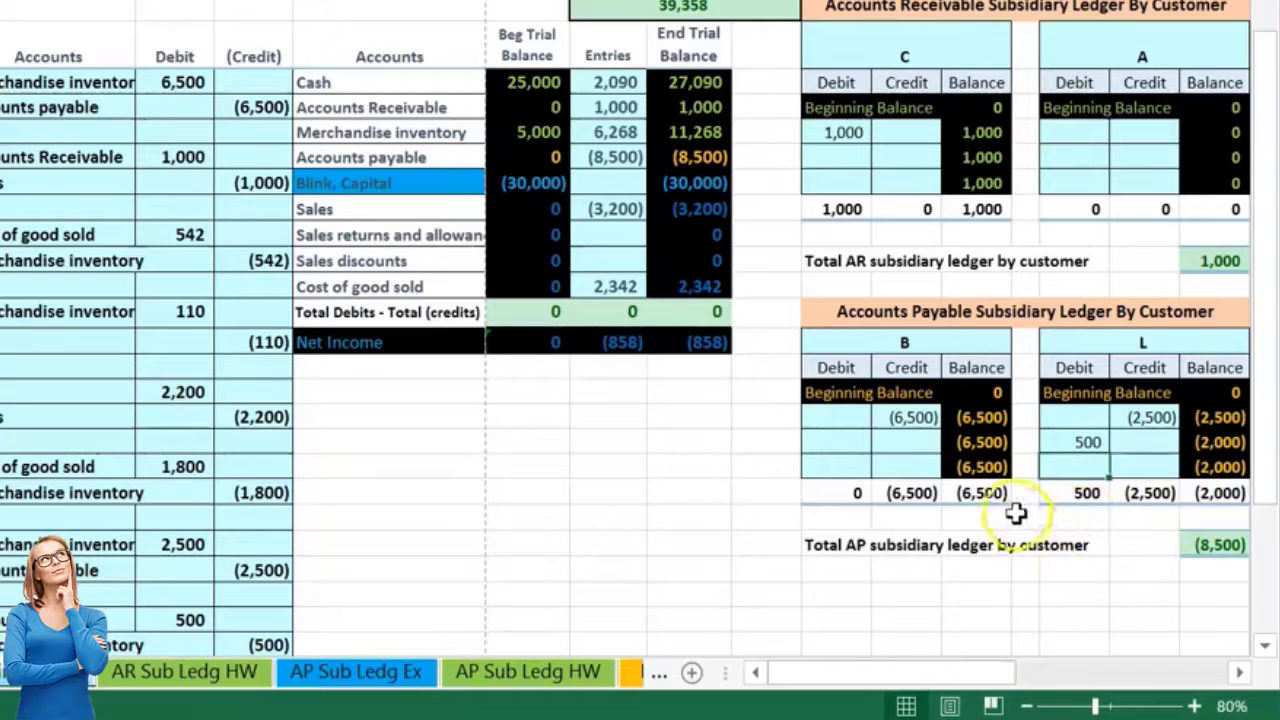
{"action": "left_click", "coordinate": [1193, 543]}
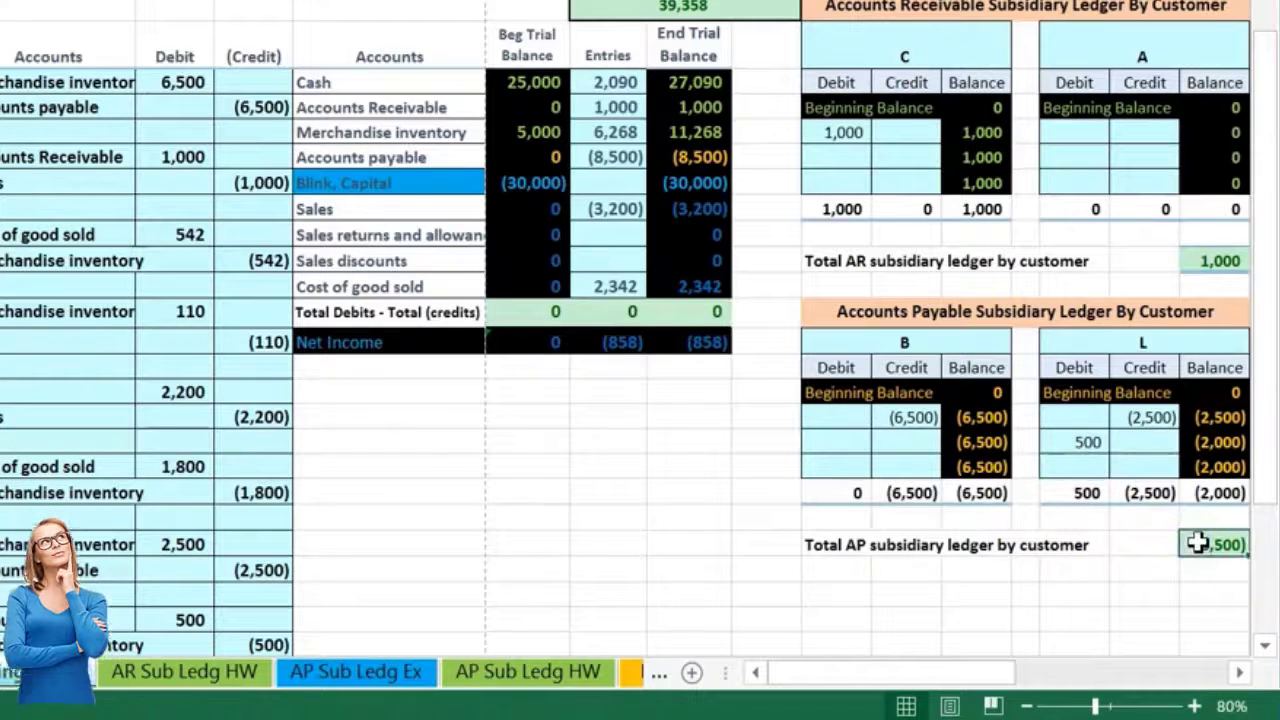
{"action": "left_click", "coordinate": [690, 157]}
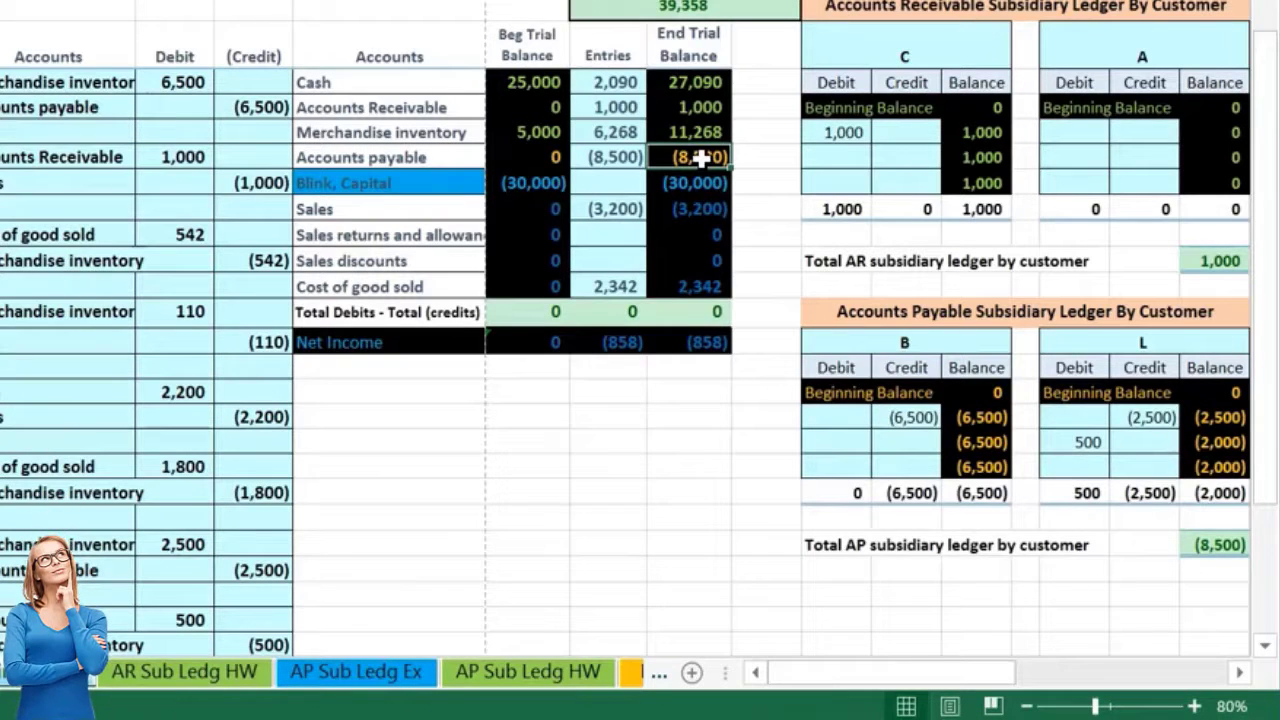
{"action": "left_click", "coordinate": [668, 104]}
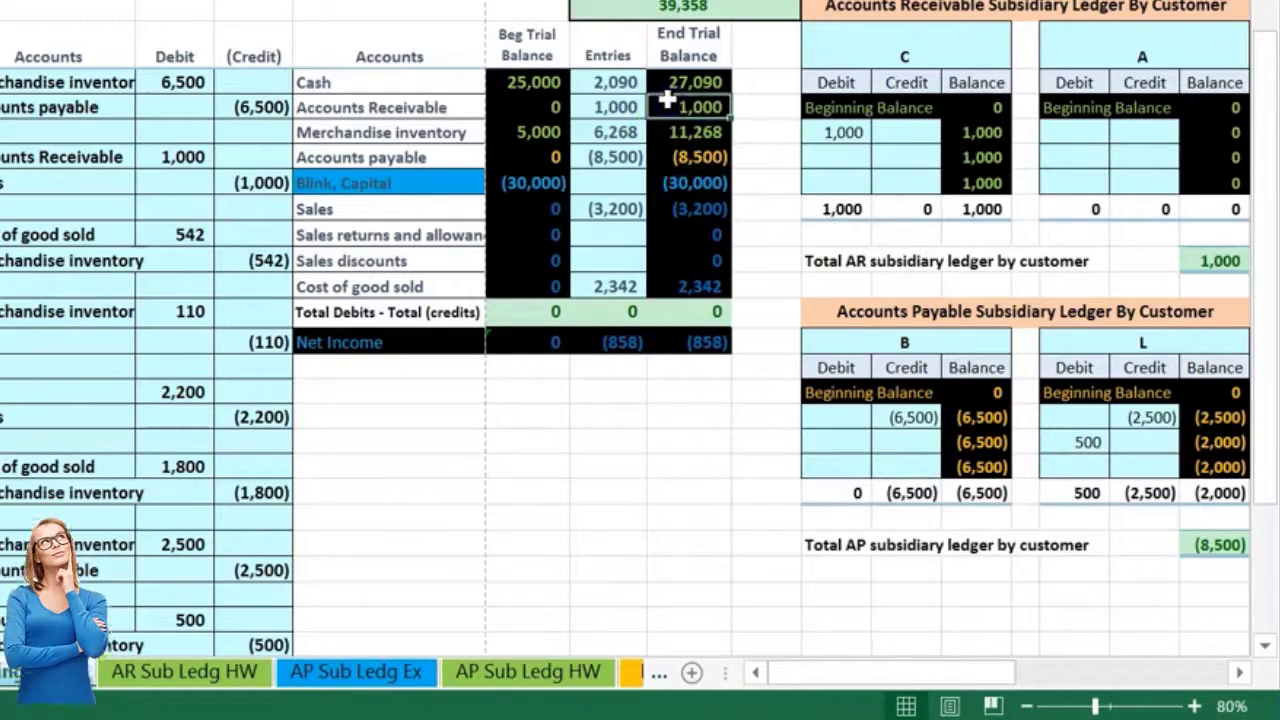
Step: Enter 7/12 as the date of the next journal entry in B29
{"action": "scroll", "coordinate": [520, 440], "scroll_direction": "down", "scroll_amount": 3}
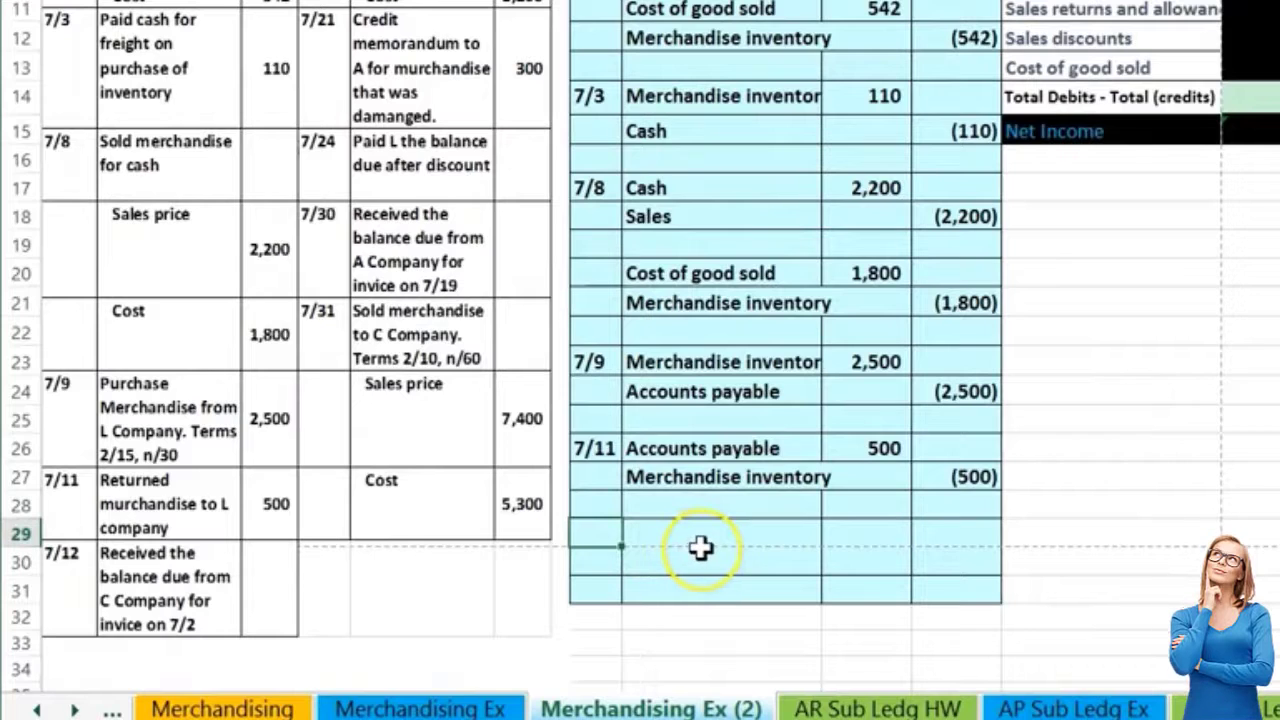
{"action": "type", "text": "7/12"}
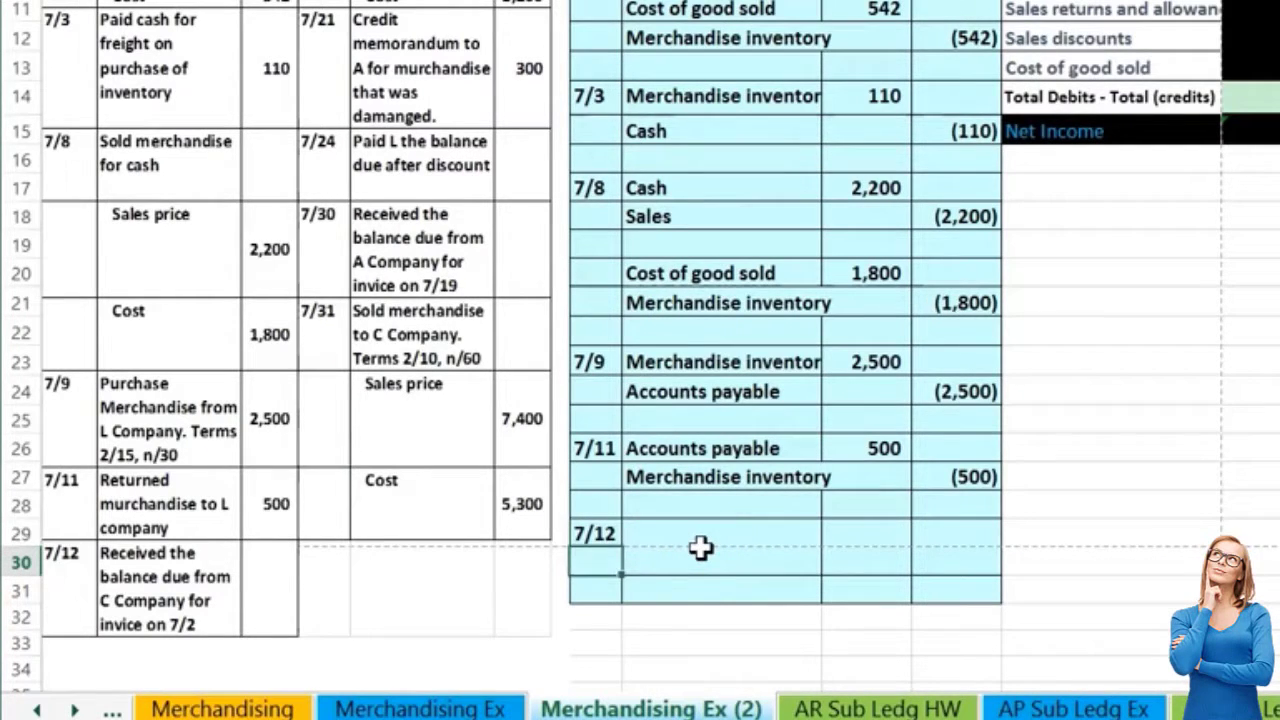
{"action": "key", "text": "Tab"}
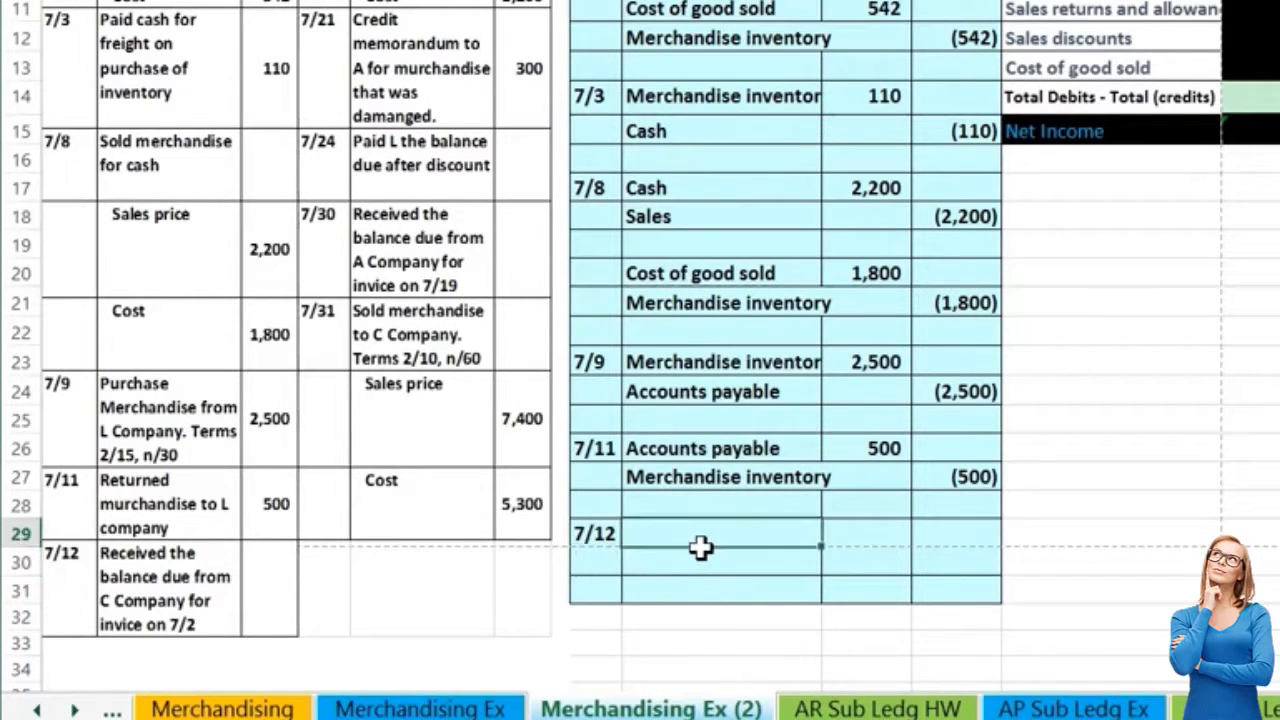
Step: Review the 7/12 receipt from C Company and examine the 7/2 invoice, its terms, the Accounts Receivable balance and C's subsidiary ledger
{"action": "left_click", "coordinate": [645, 593]}
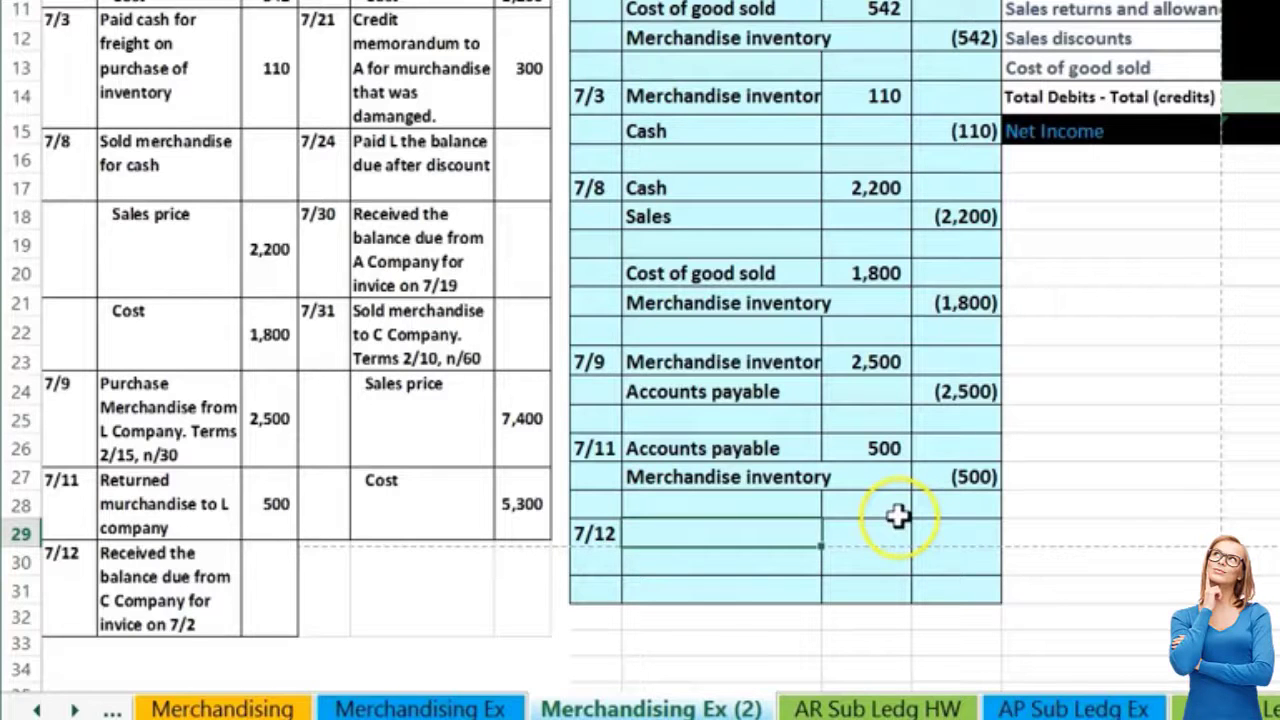
{"action": "left_click", "coordinate": [268, 607]}
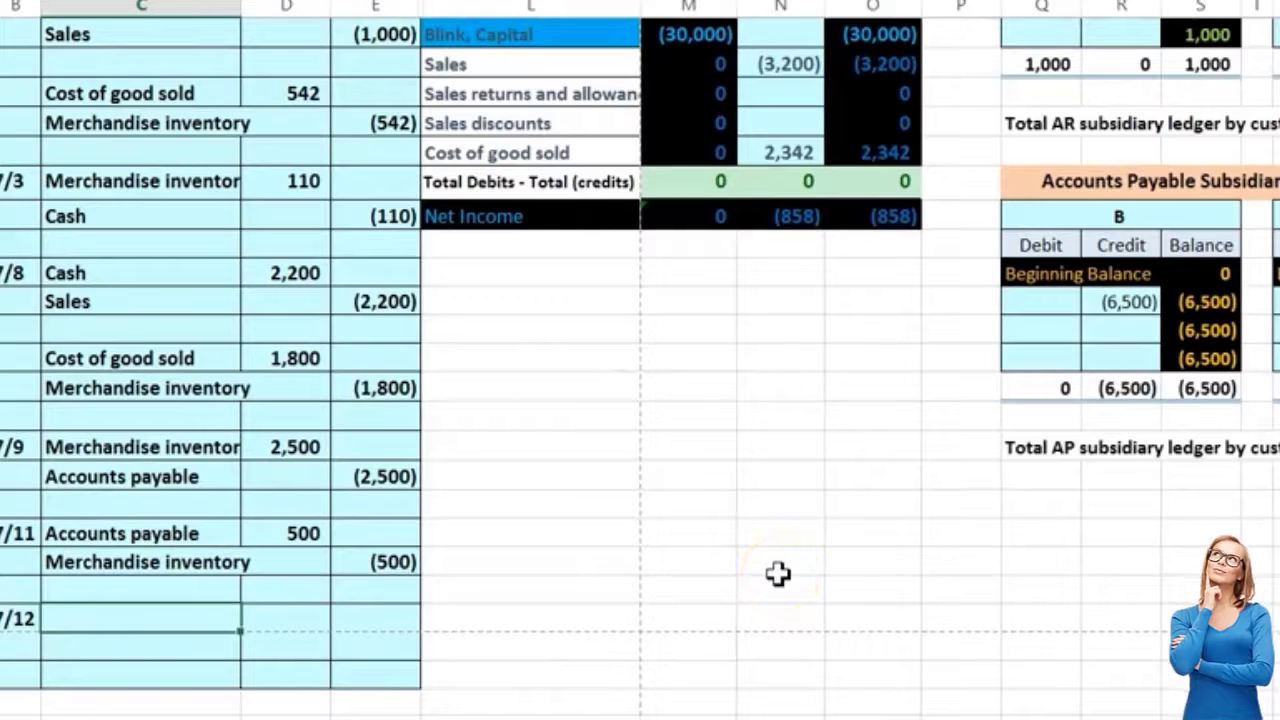
{"action": "scroll", "coordinate": [778, 573], "scroll_direction": "up", "scroll_amount": 4}
{"action": "left_click", "coordinate": [861, 350]}
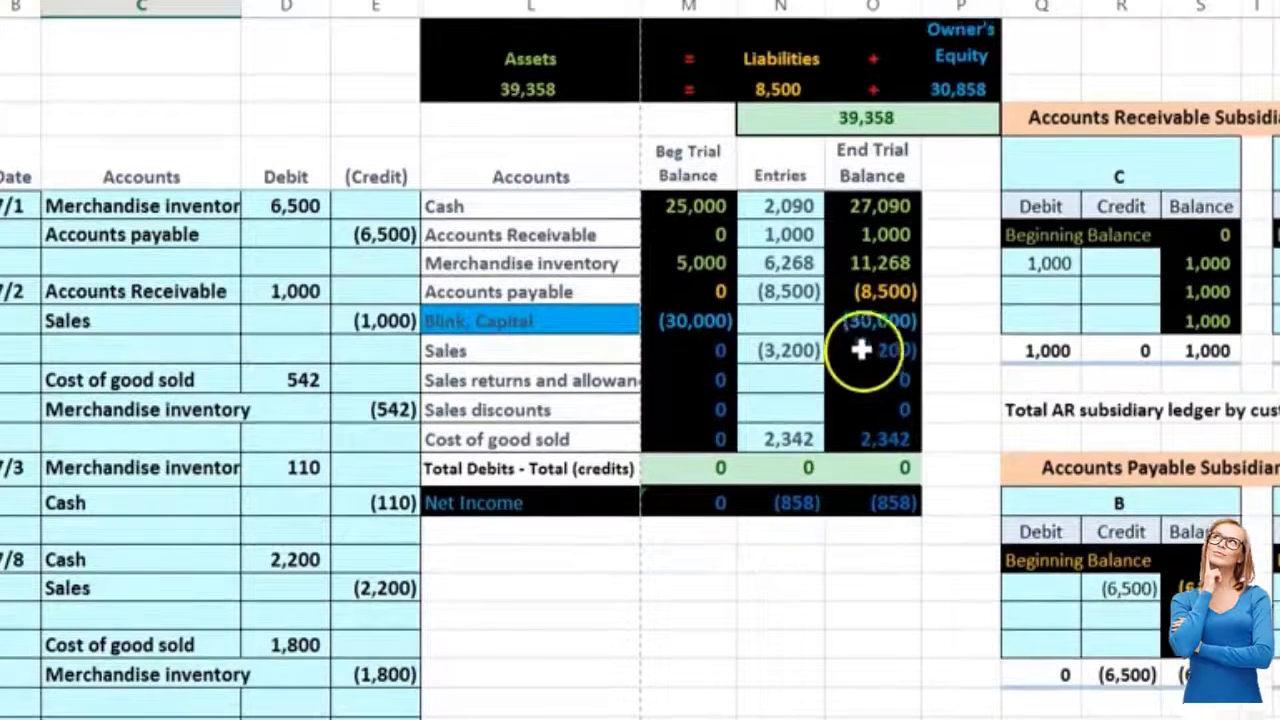
{"action": "left_click", "coordinate": [889, 233]}
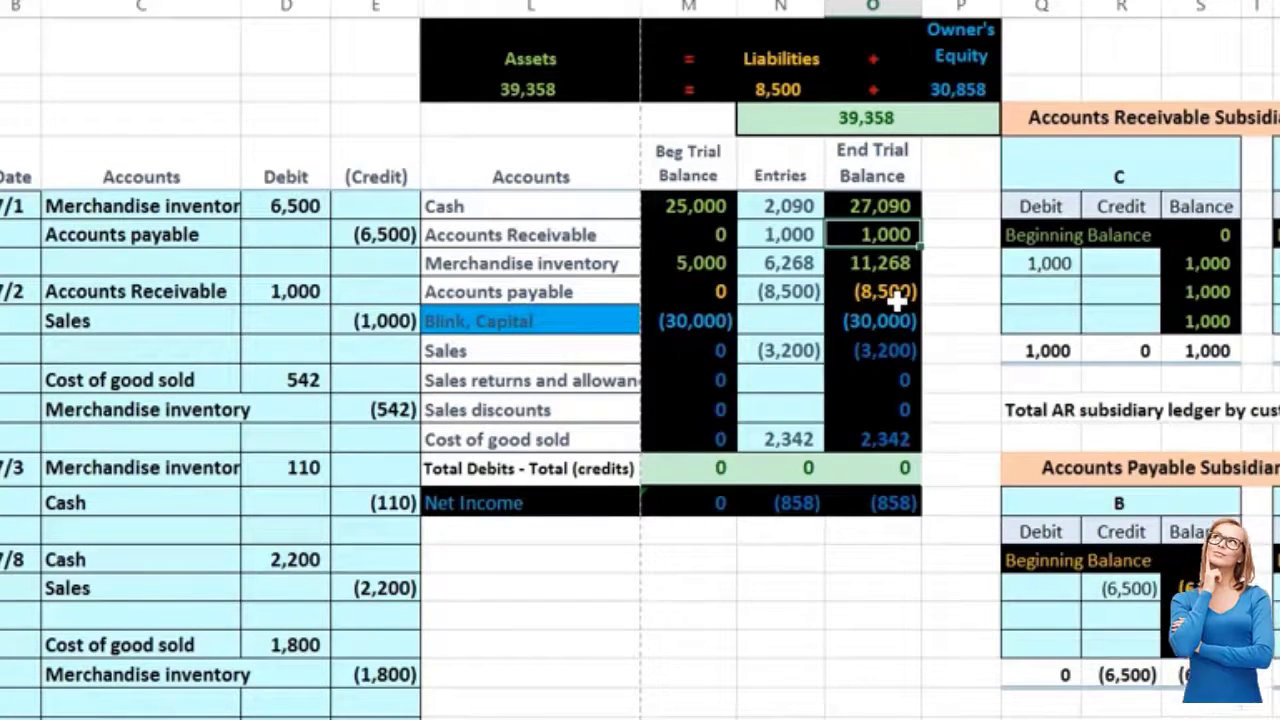
{"action": "key", "text": "Right"}
{"action": "key", "text": "Right"}
{"action": "key", "text": "Right"}
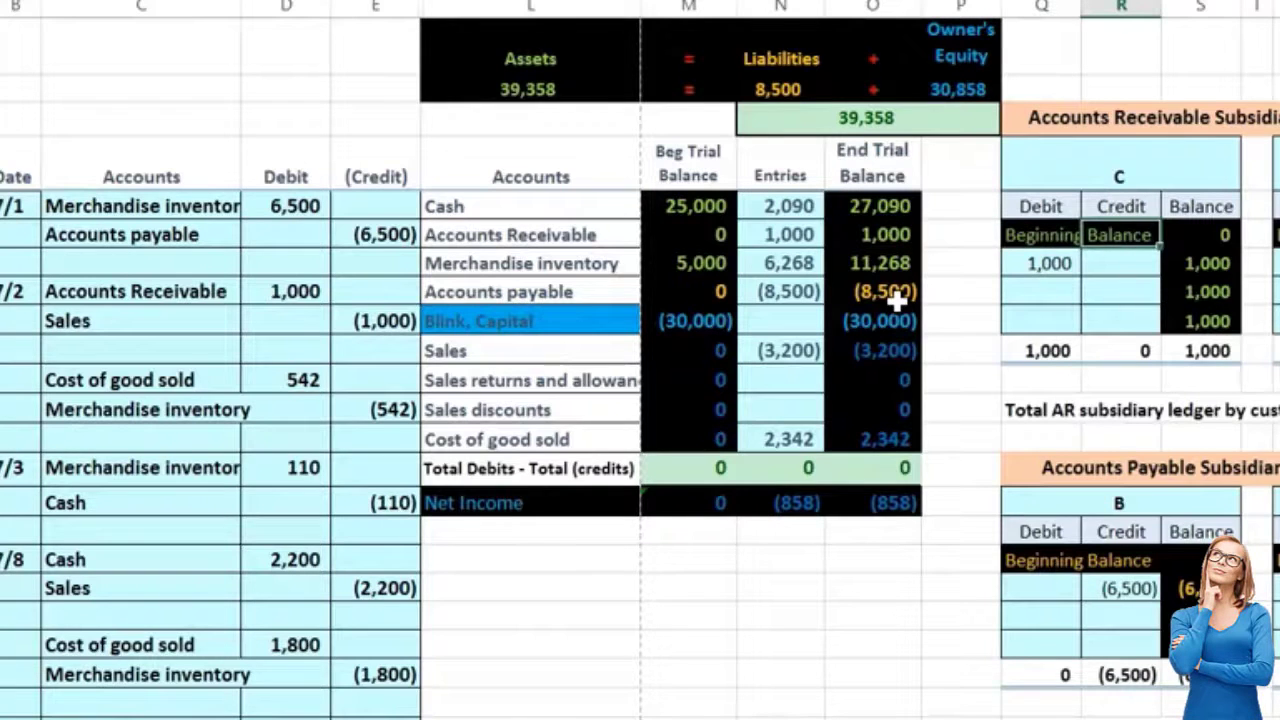
{"action": "key", "text": "Right"}
{"action": "key", "text": "Right"}
{"action": "key", "text": "Right"}
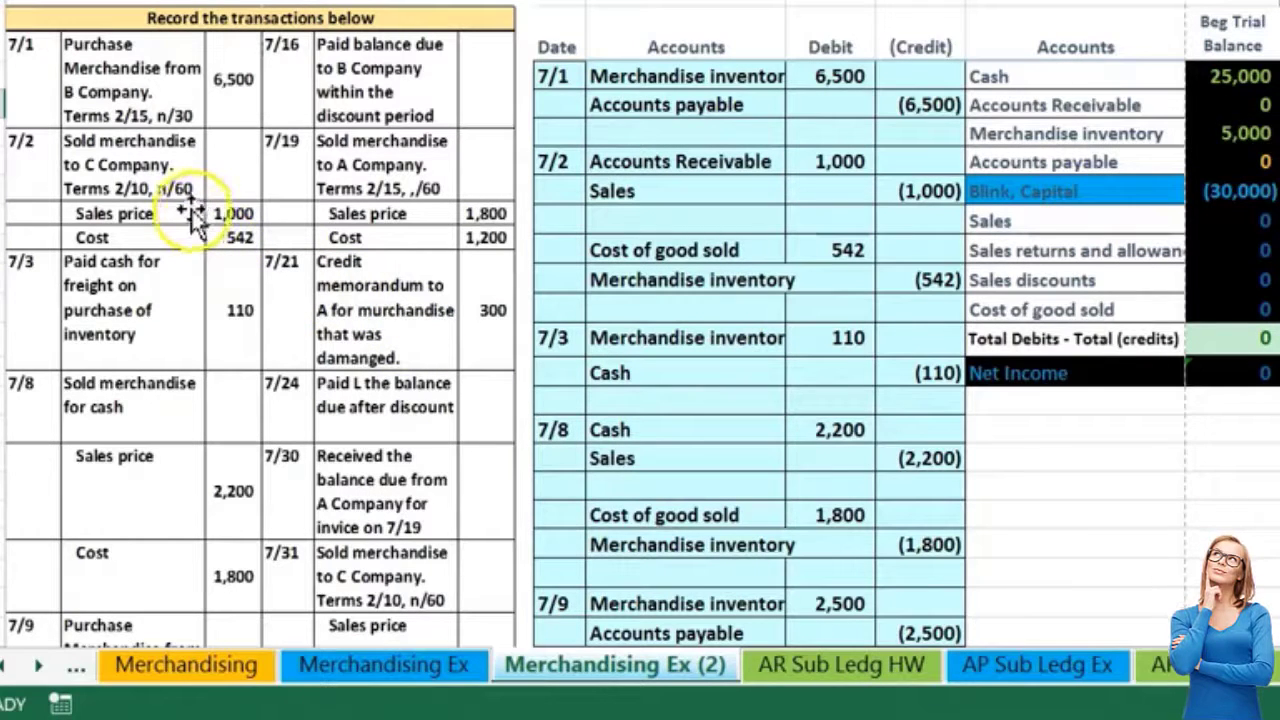
{"action": "scroll", "coordinate": [115, 178], "scroll_direction": "down", "scroll_amount": 4}
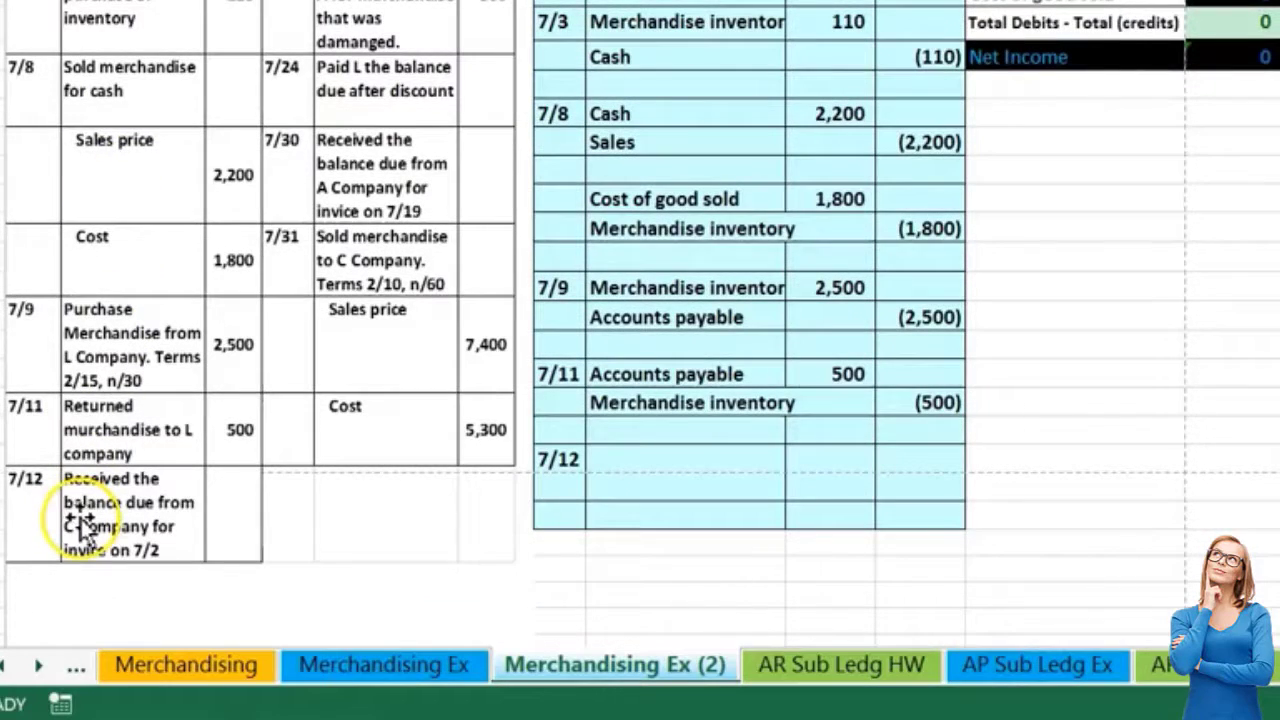
{"action": "scroll", "coordinate": [80, 508], "scroll_direction": "up", "scroll_amount": 4}
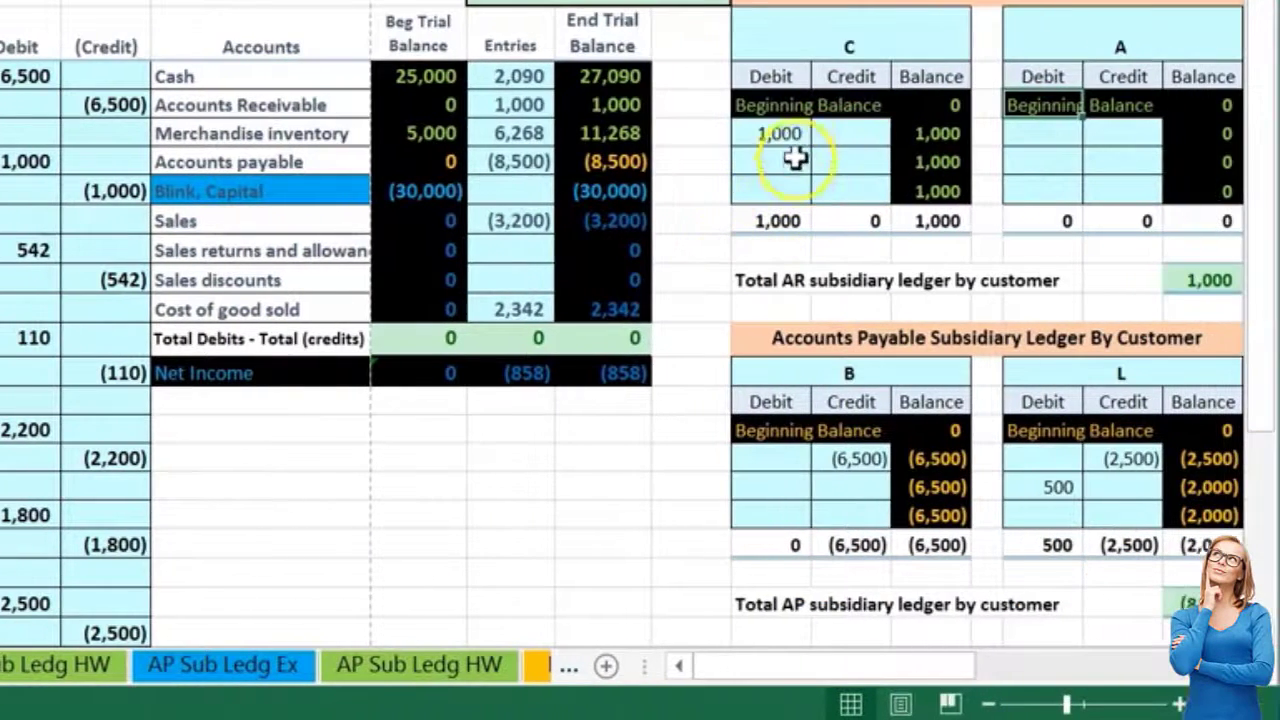
{"action": "left_click", "coordinate": [793, 135]}
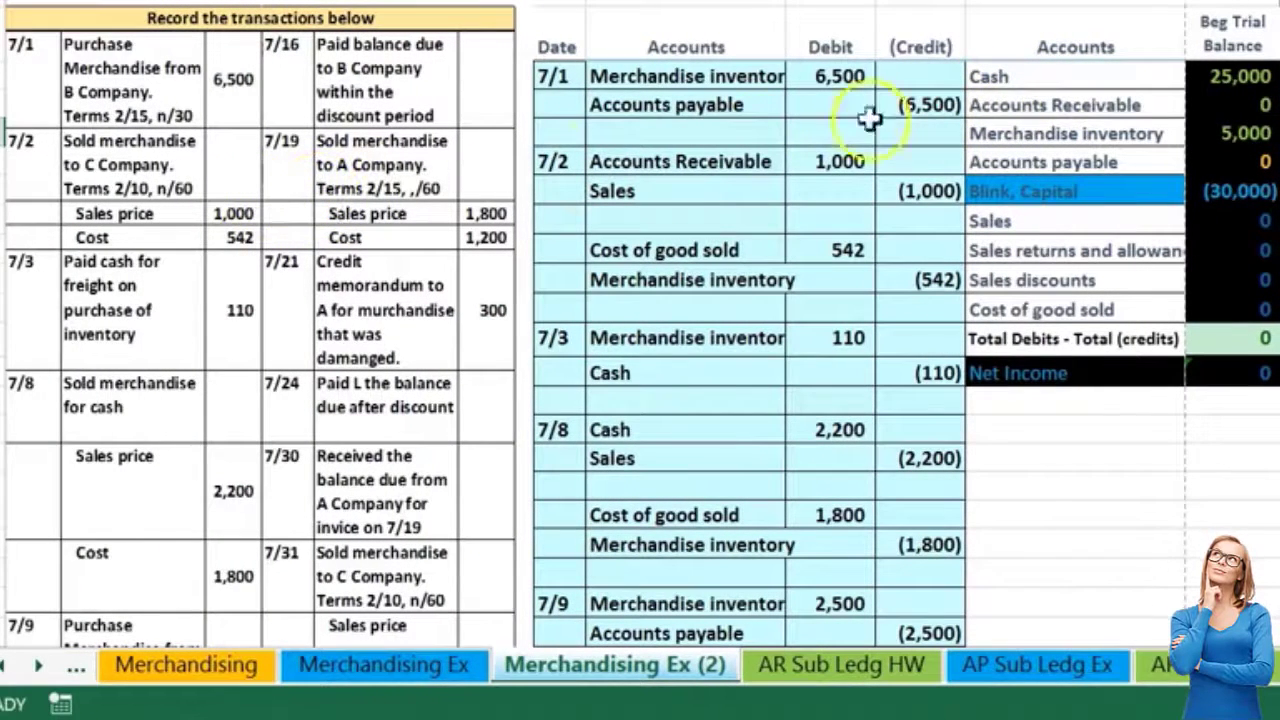
Step: Copy the Cash account name from the trial balance and paste it as a value in C29 for the 7/12 entry
{"action": "right_click", "coordinate": [1042, 76]}
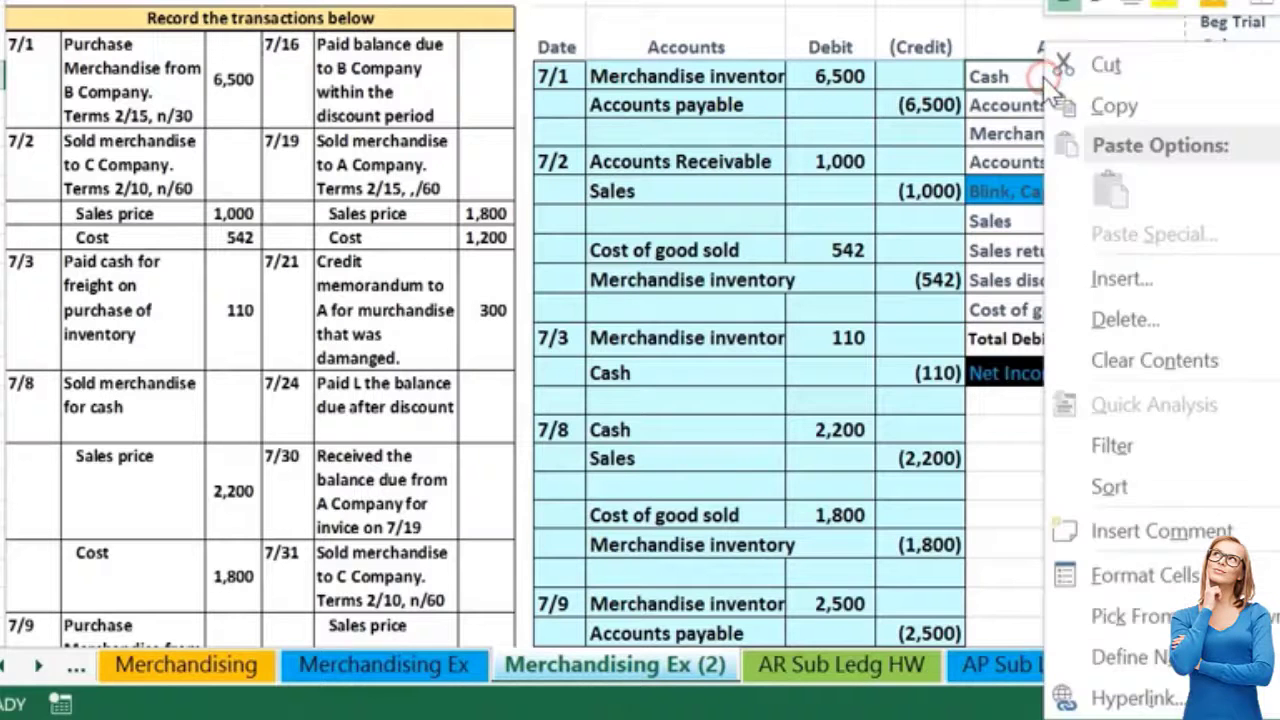
{"action": "left_click", "coordinate": [1060, 104]}
{"action": "scroll", "coordinate": [1015, 115], "scroll_direction": "down", "scroll_amount": 3}
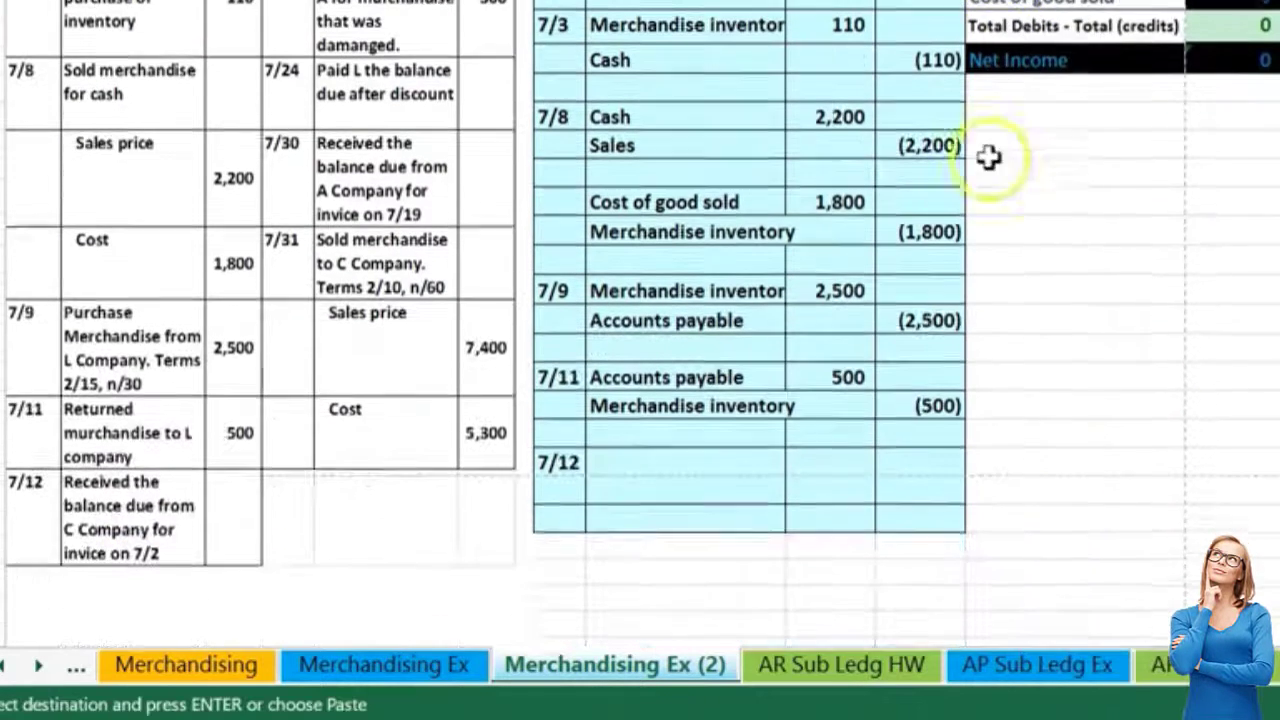
{"action": "right_click", "coordinate": [677, 457]}
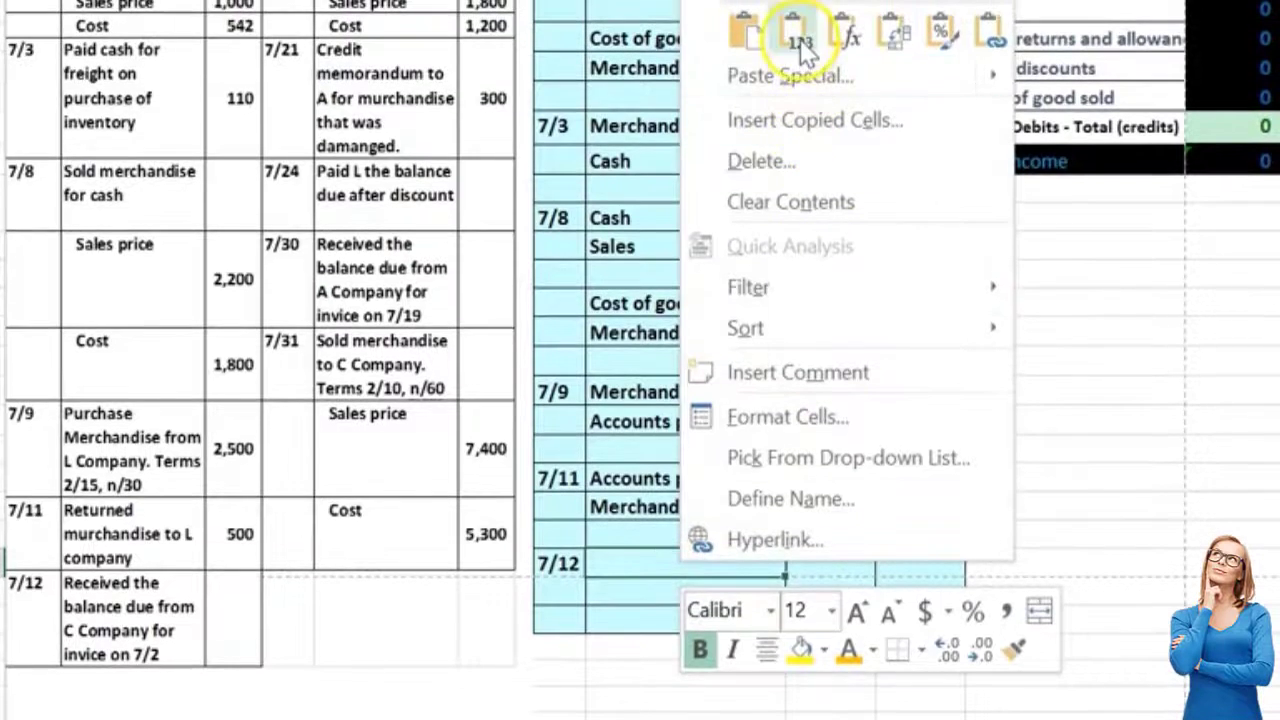
{"action": "left_click", "coordinate": [800, 37]}
Step: Switch to Calculator, work out the 2% discount as 1000 × 0.02, and subtract 1000 from the result
{"action": "left_click", "coordinate": [830, 570]}
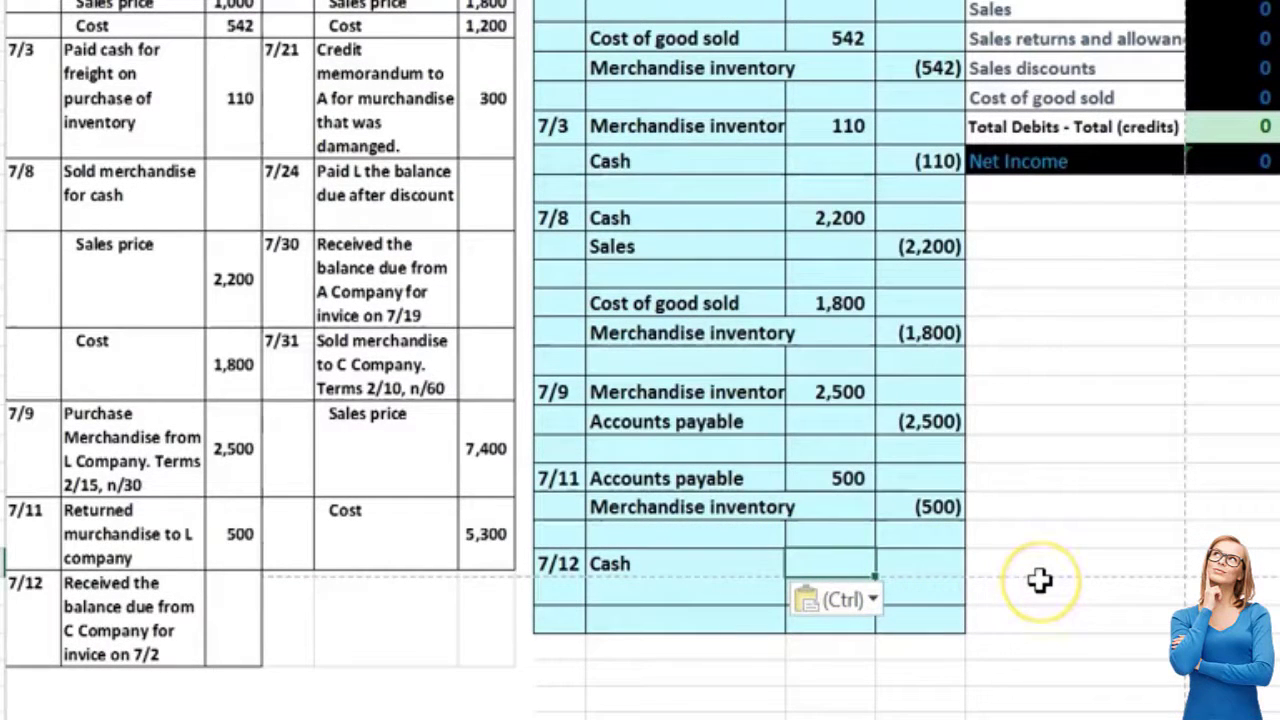
{"action": "key", "text": "XF86Calculator"}
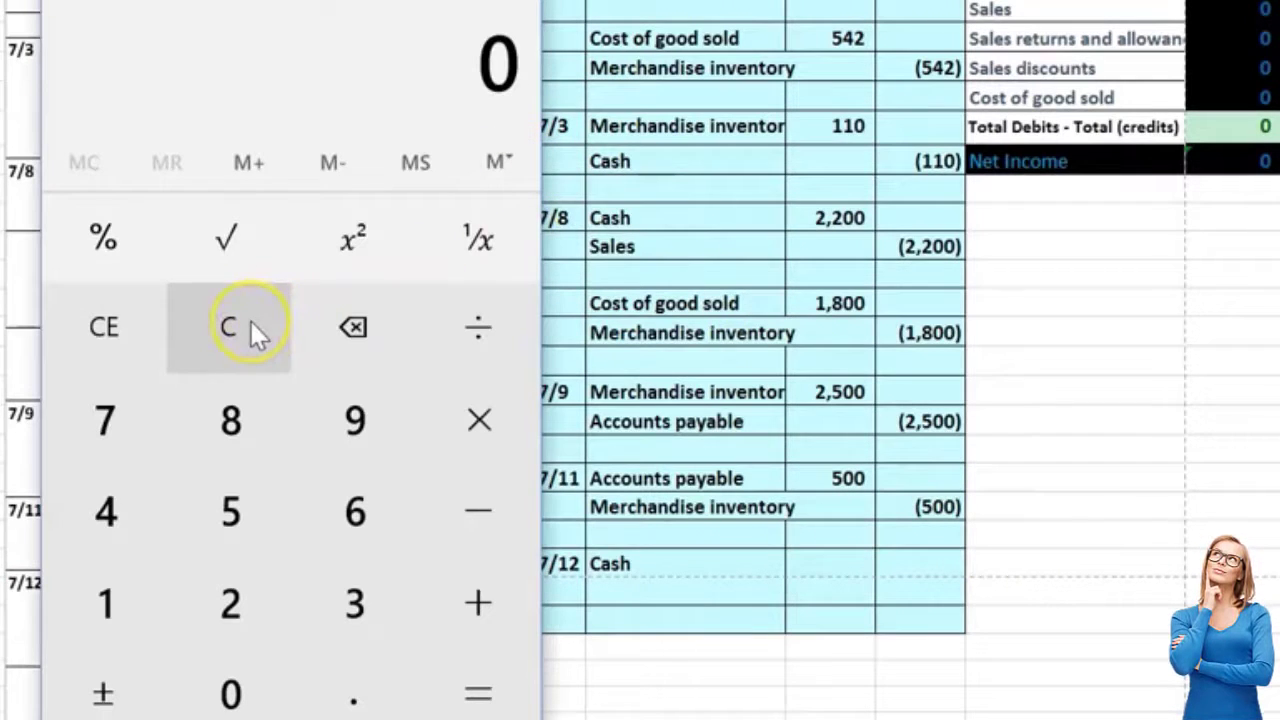
{"action": "type", "text": "1000"}
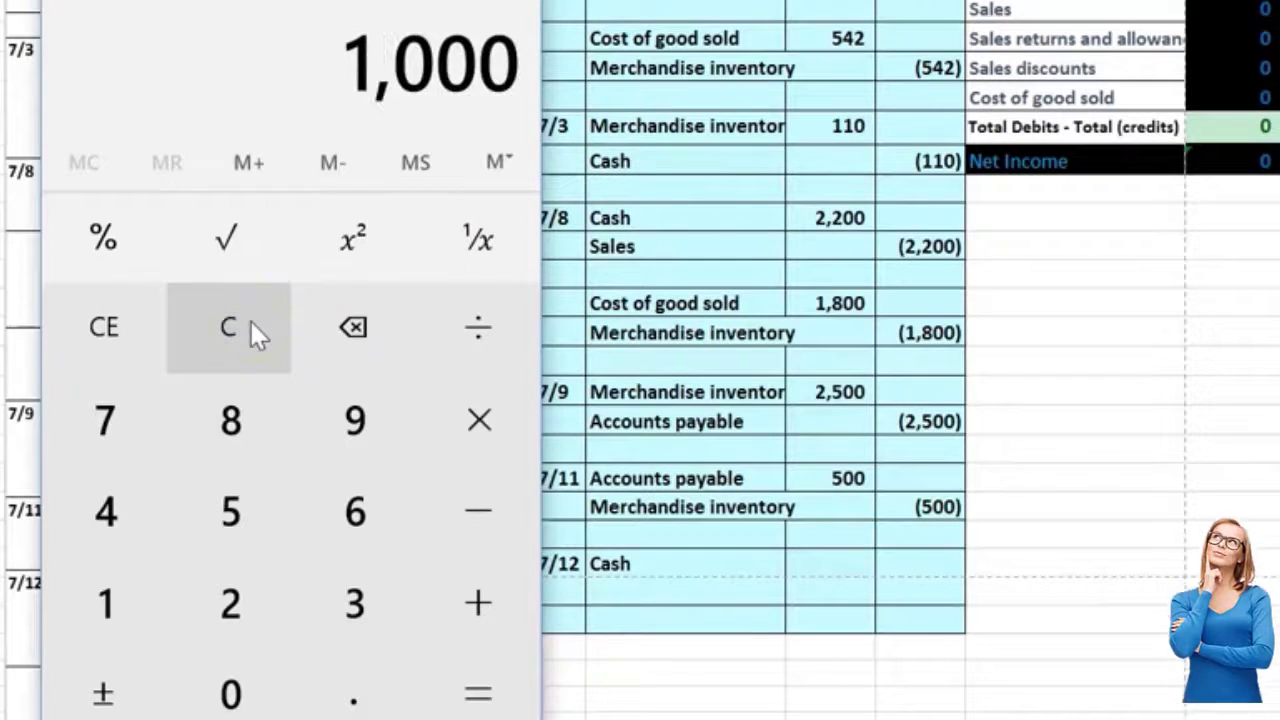
{"action": "type", "text": "*0.02"}
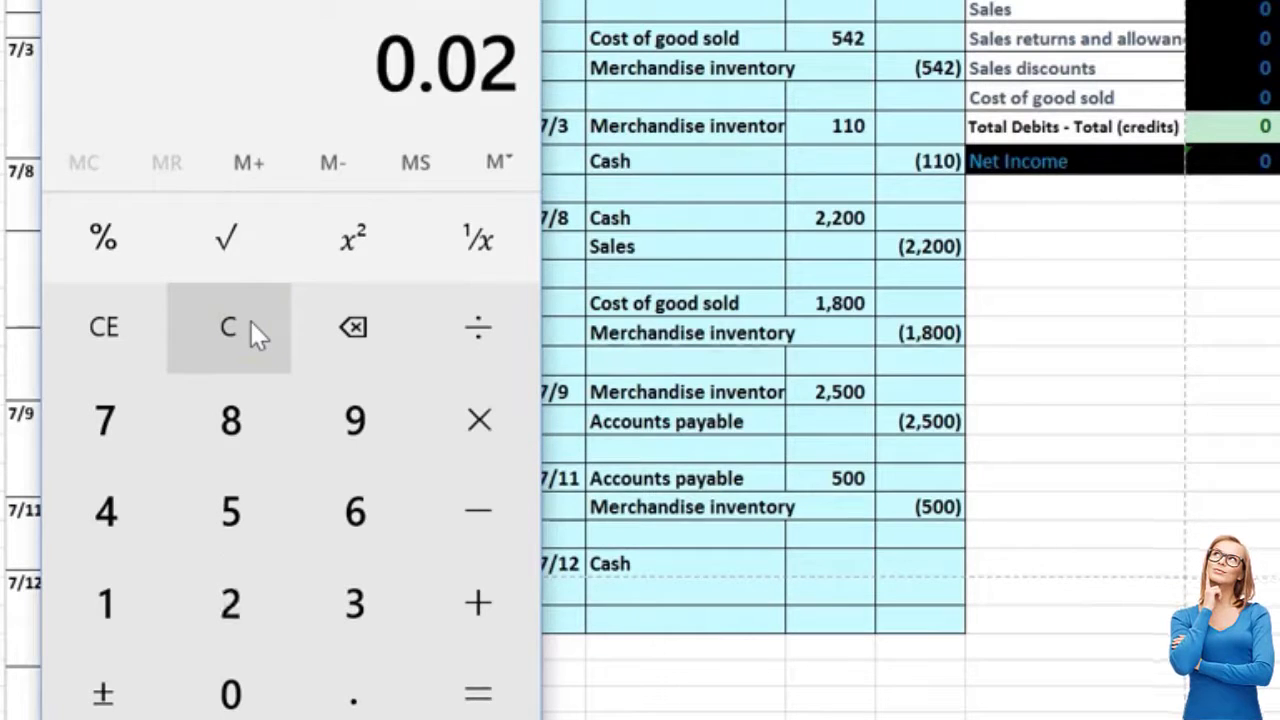
{"action": "key", "text": "Return"}
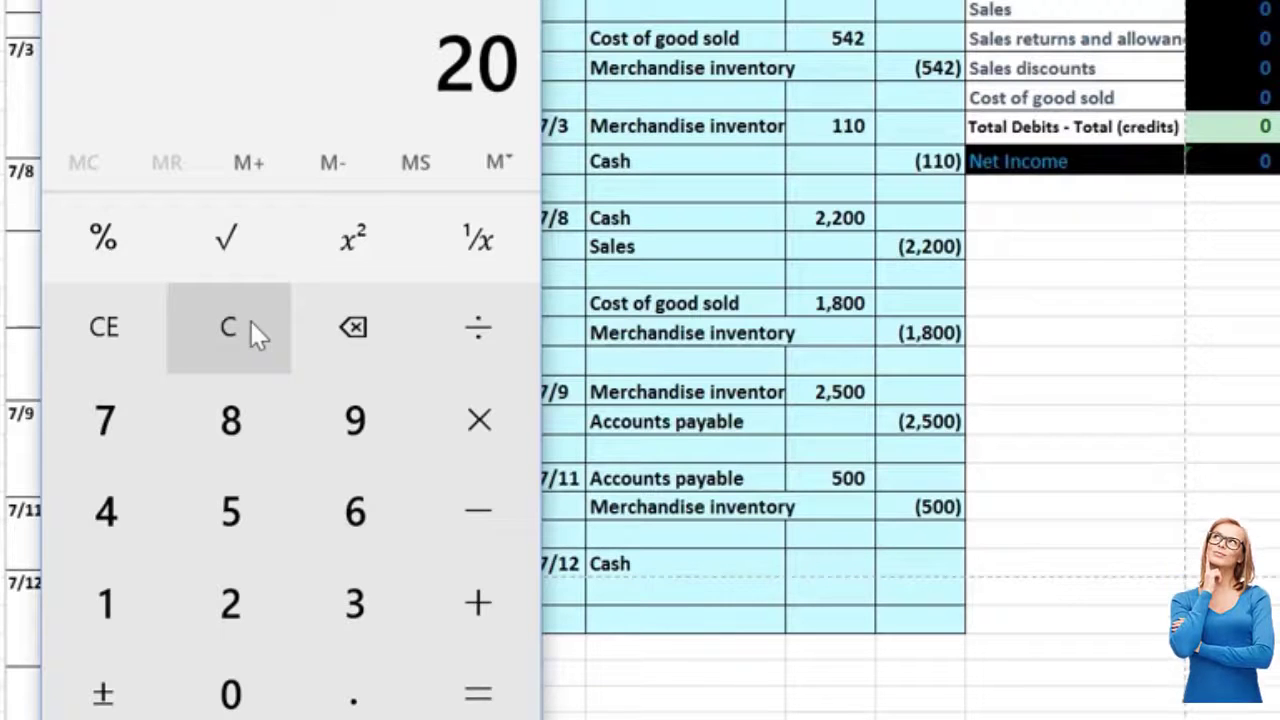
{"action": "type", "text": "100"}
{"action": "type", "text": "000"}
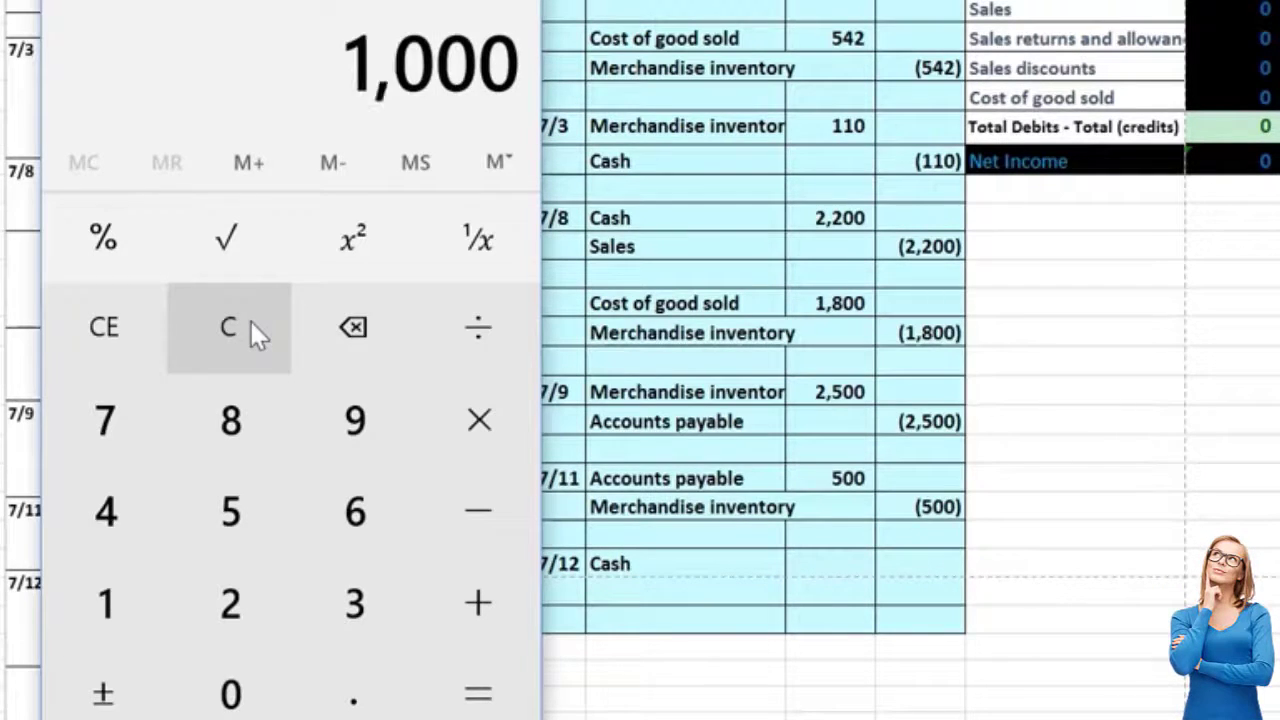
{"action": "key", "text": "Return"}
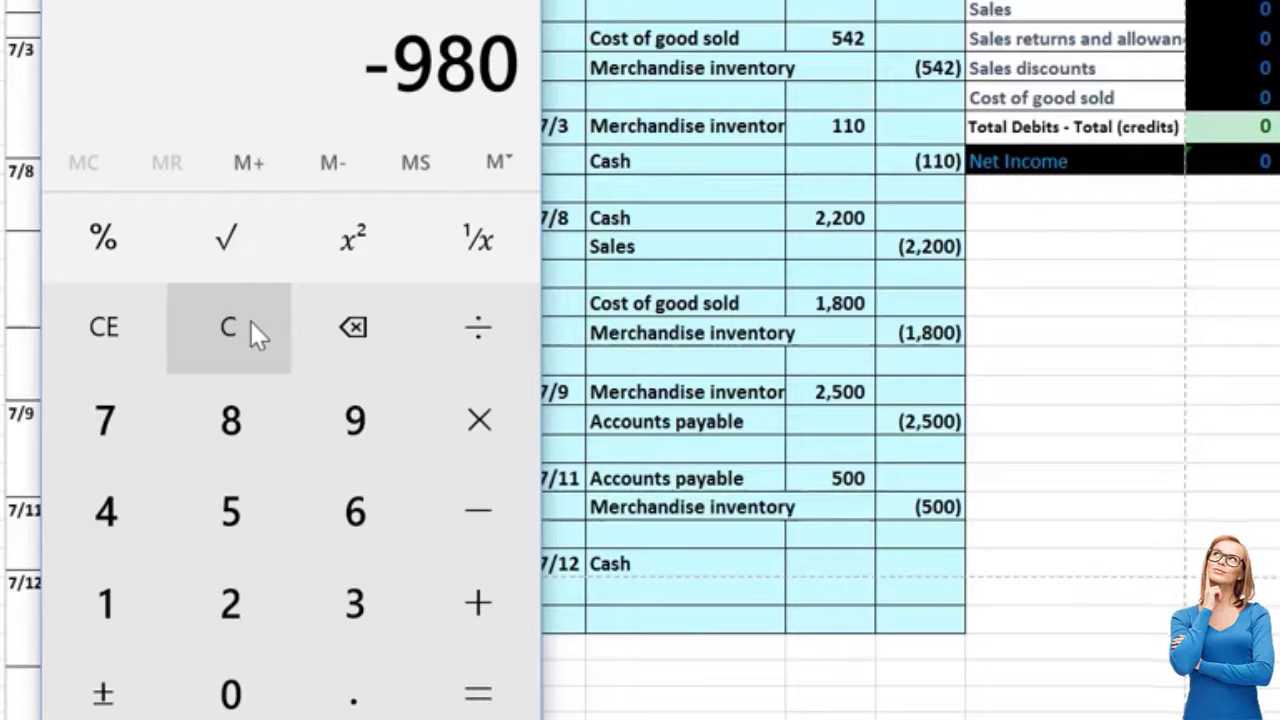
Step: Clear the calculator and compute the discounted receipt by subtracting 0.02 from 1 and multiplying by 1000
{"action": "left_click", "coordinate": [250, 321]}
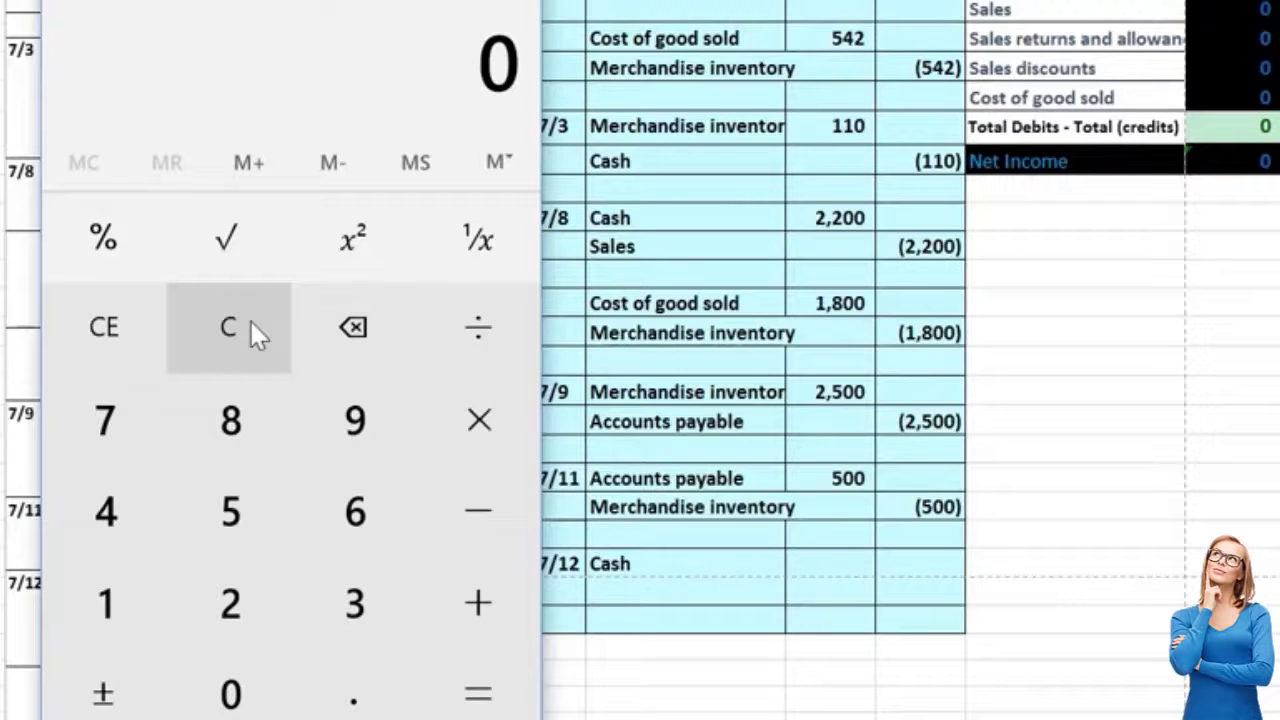
{"action": "type", "text": "1"}
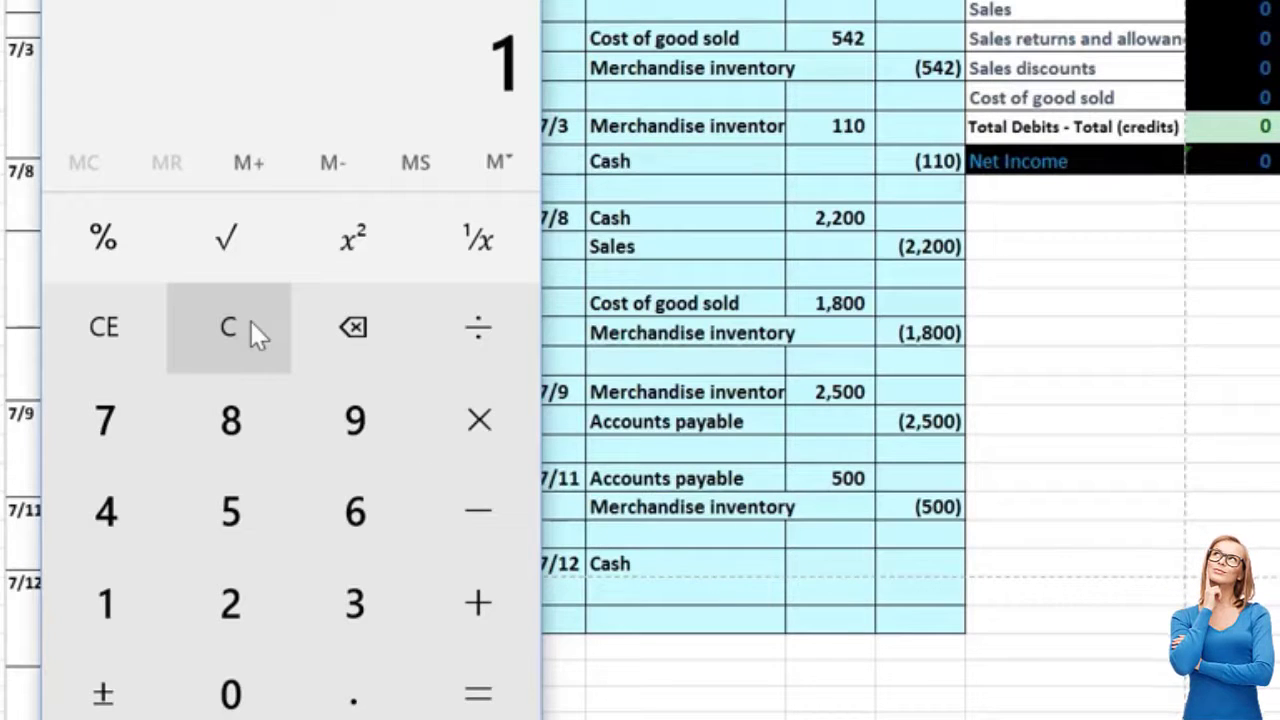
{"action": "type", "text": "-0.02"}
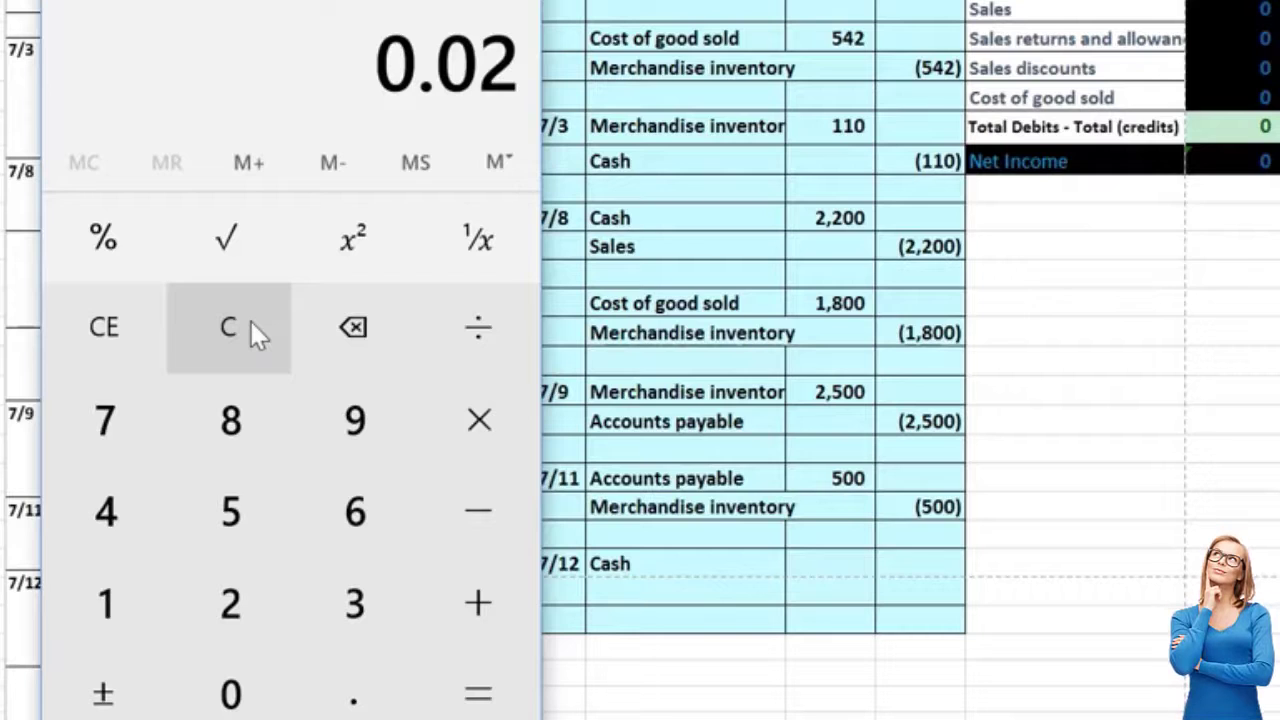
{"action": "key", "text": "Return"}
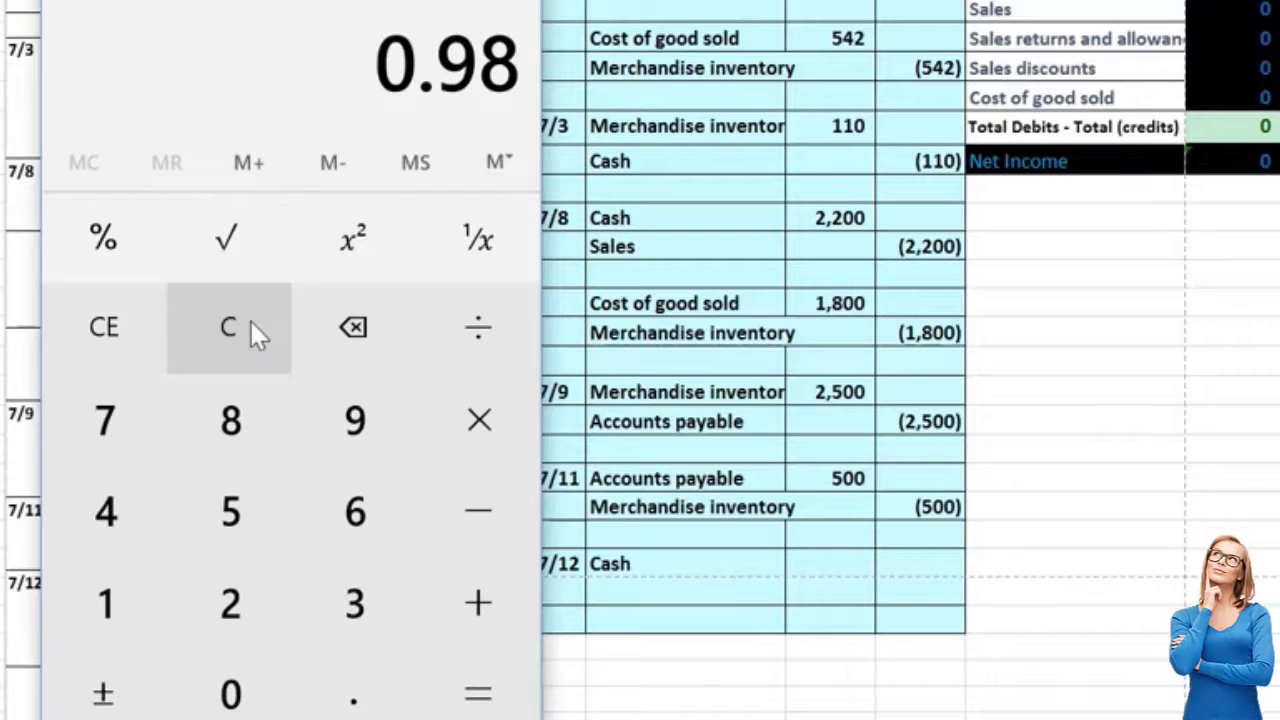
{"action": "type", "text": "*1000"}
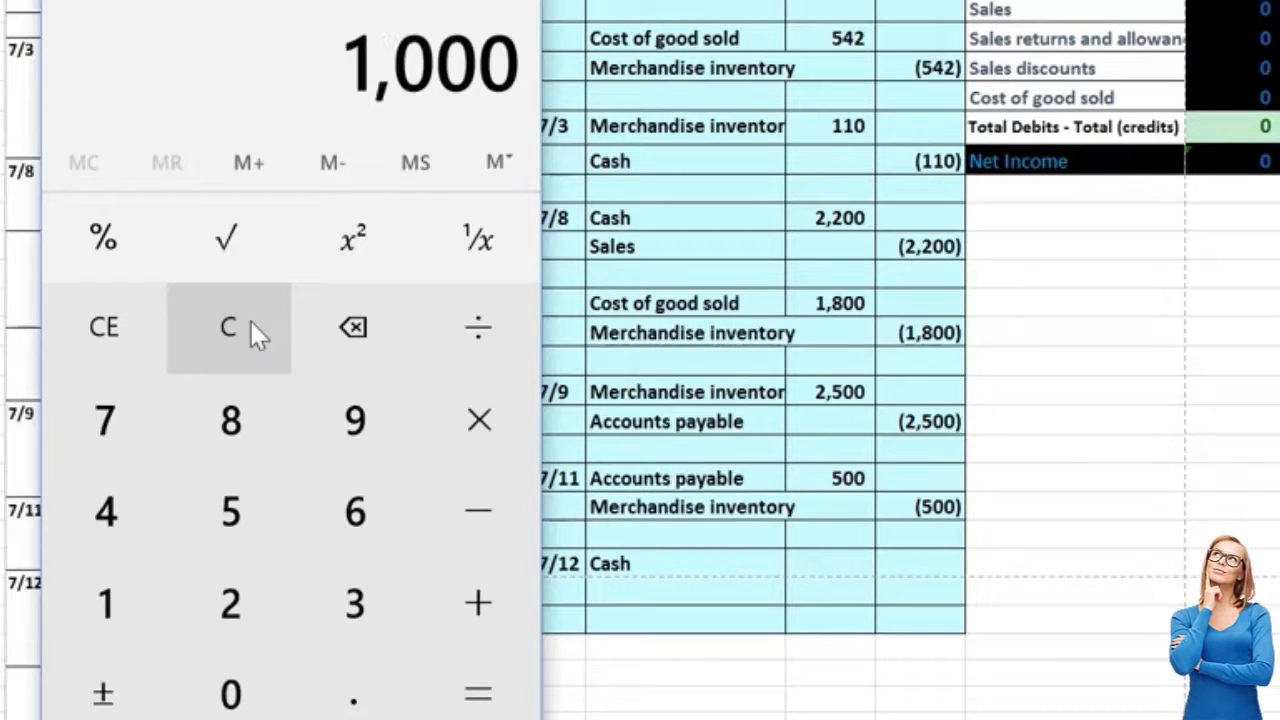
{"action": "key", "text": "Return"}
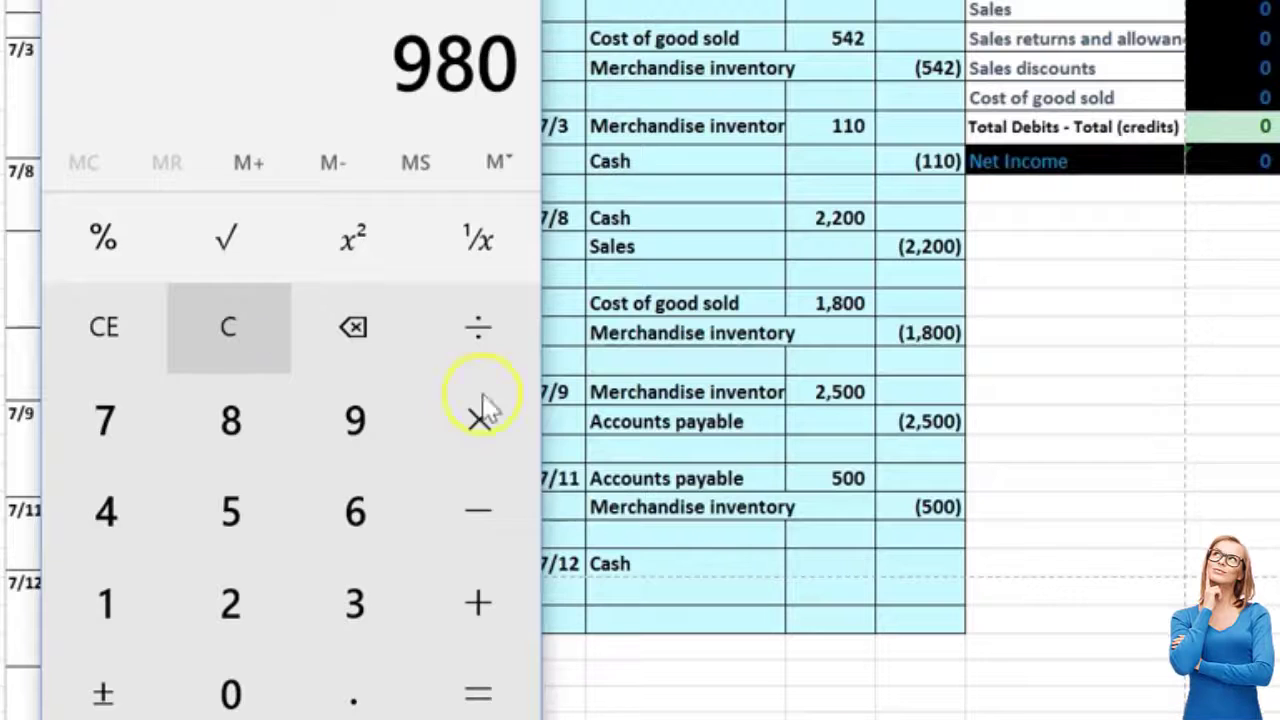
Step: Return to the Excel worksheet and enter =1000*.98 as the Cash debit in D29 of the 7/12 entry
{"action": "left_click", "coordinate": [843, 563]}
{"action": "key", "text": "ctrl+v"}
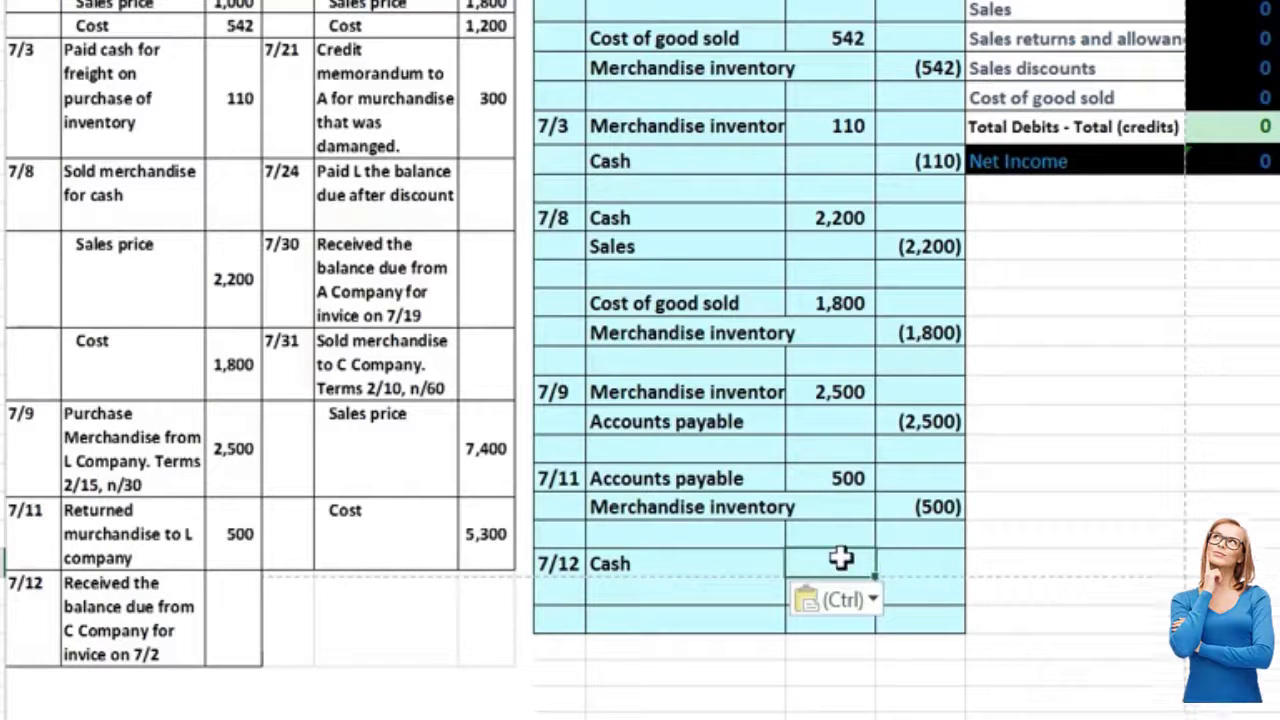
{"action": "type", "text": "=100"}
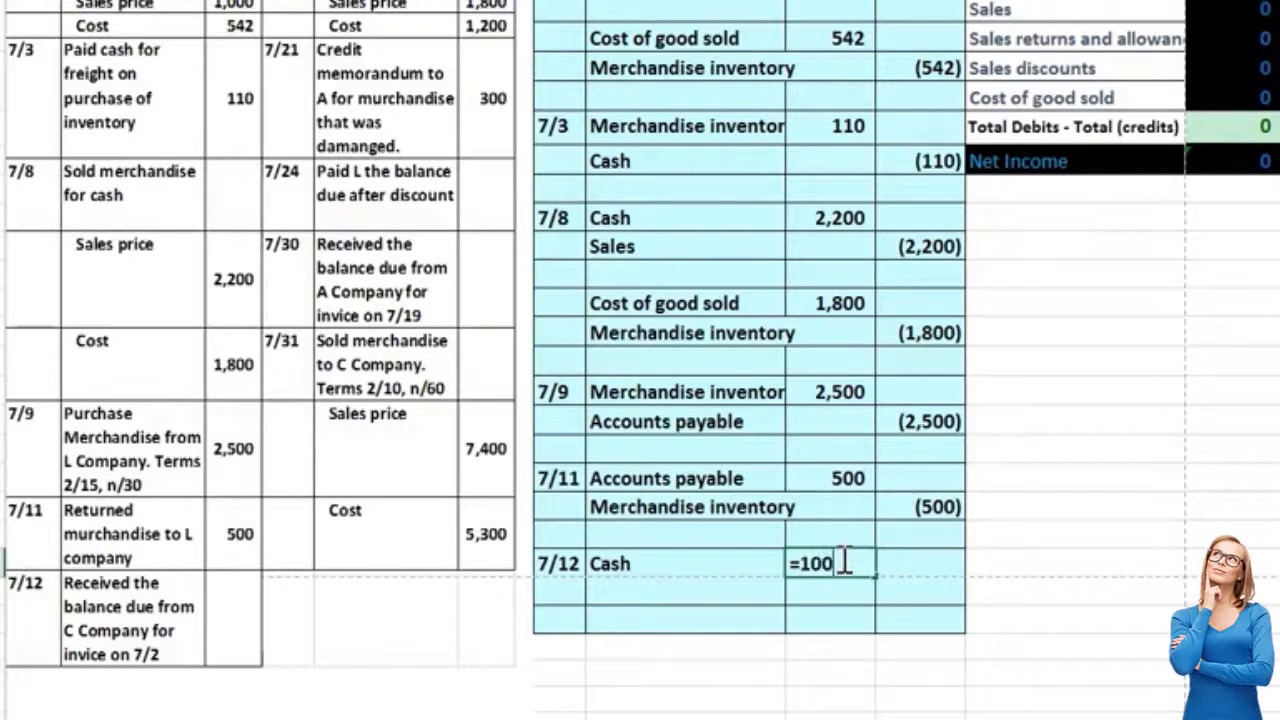
{"action": "type", "text": "0*.98"}
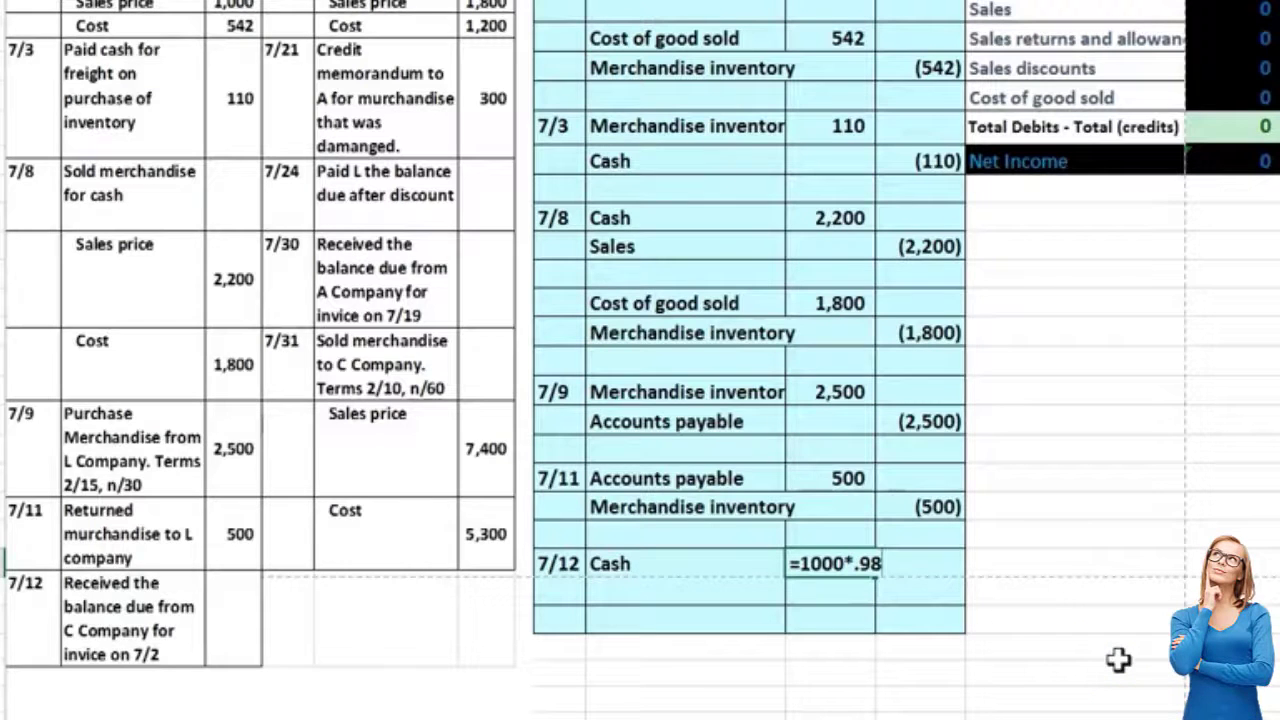
{"action": "key", "text": "Return"}
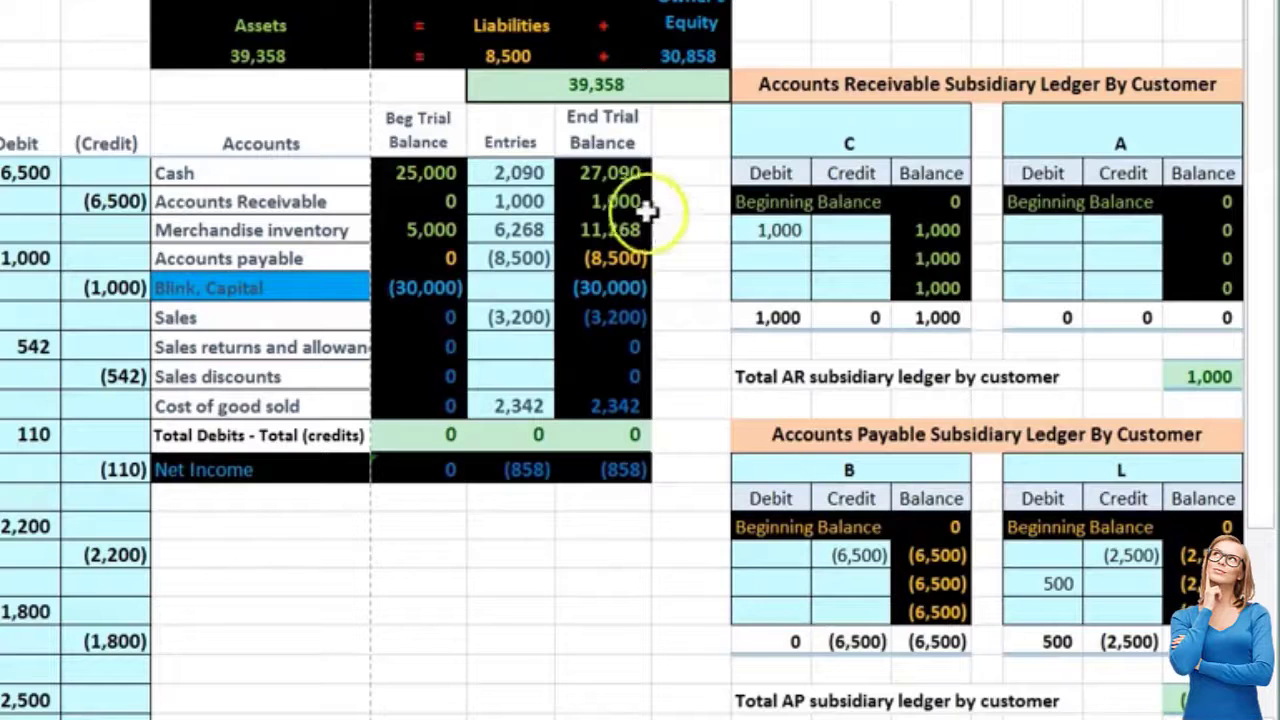
Step: Check the Accounts Receivable and C ledger balances, and copy the Accounts Receivable name as a value into C30 below Cash
{"action": "left_click", "coordinate": [619, 203]}
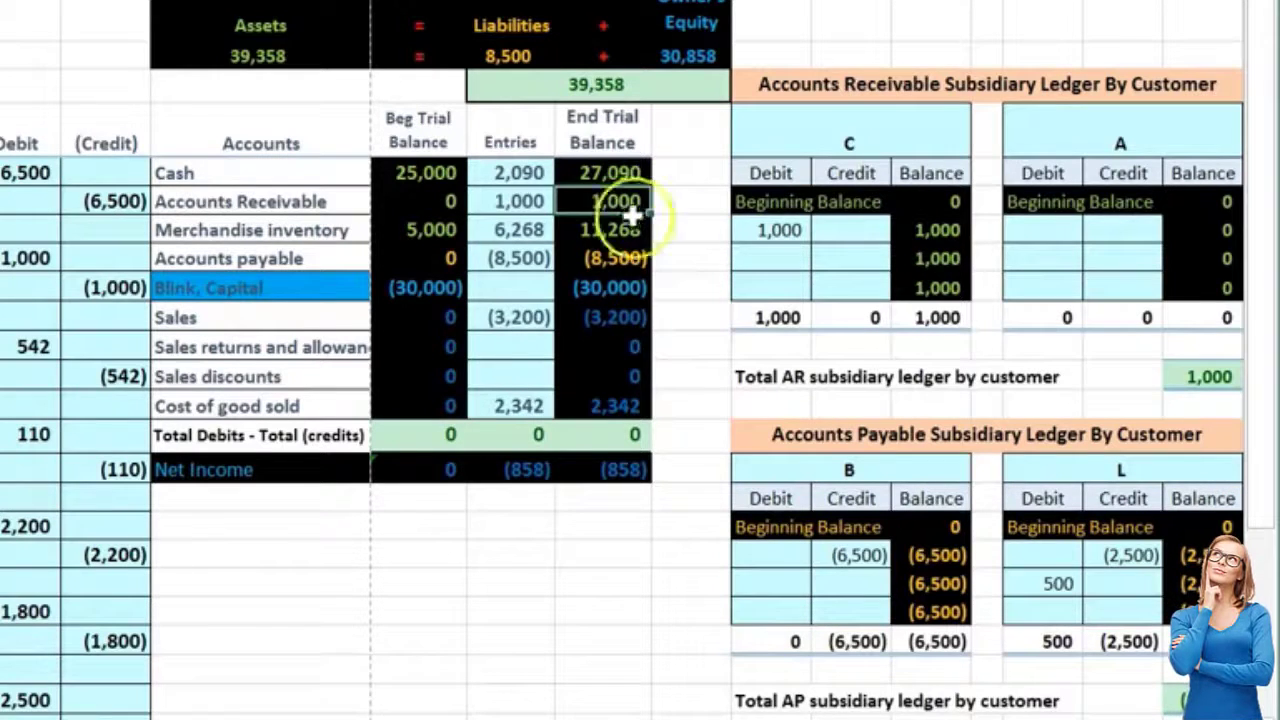
{"action": "left_click", "coordinate": [931, 317]}
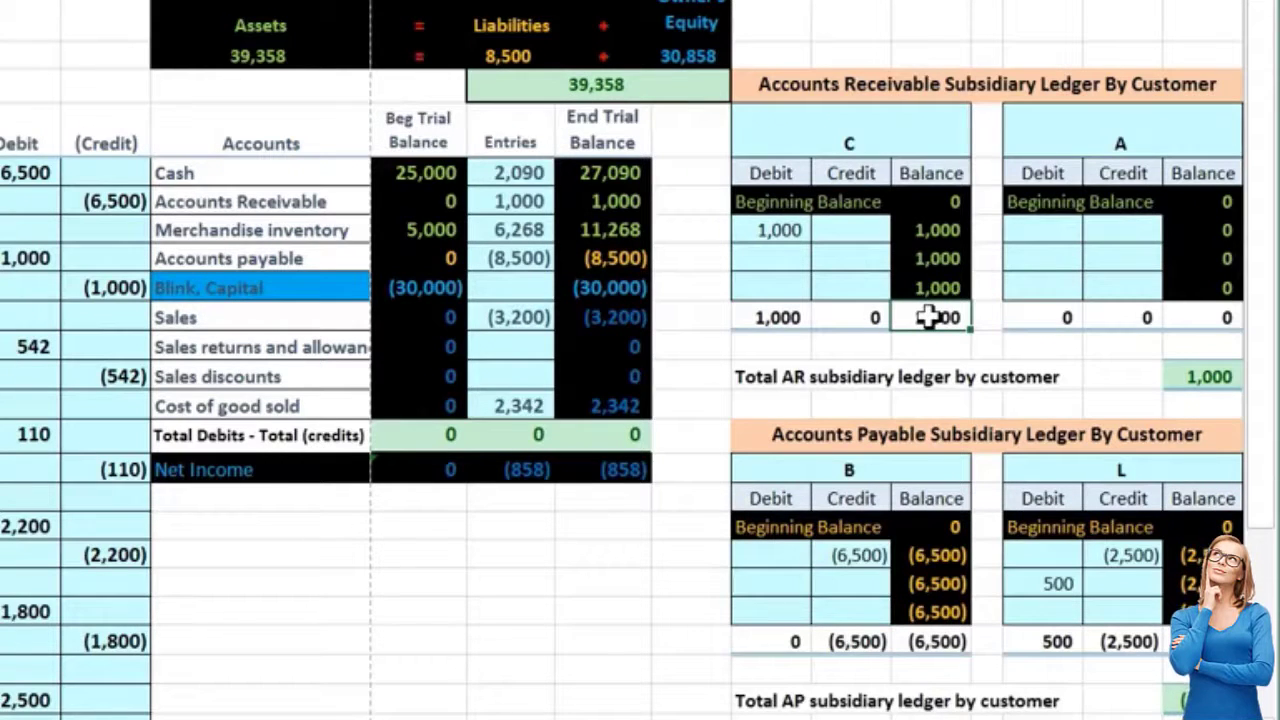
{"action": "right_click", "coordinate": [272, 195]}
{"action": "left_click", "coordinate": [305, 202]}
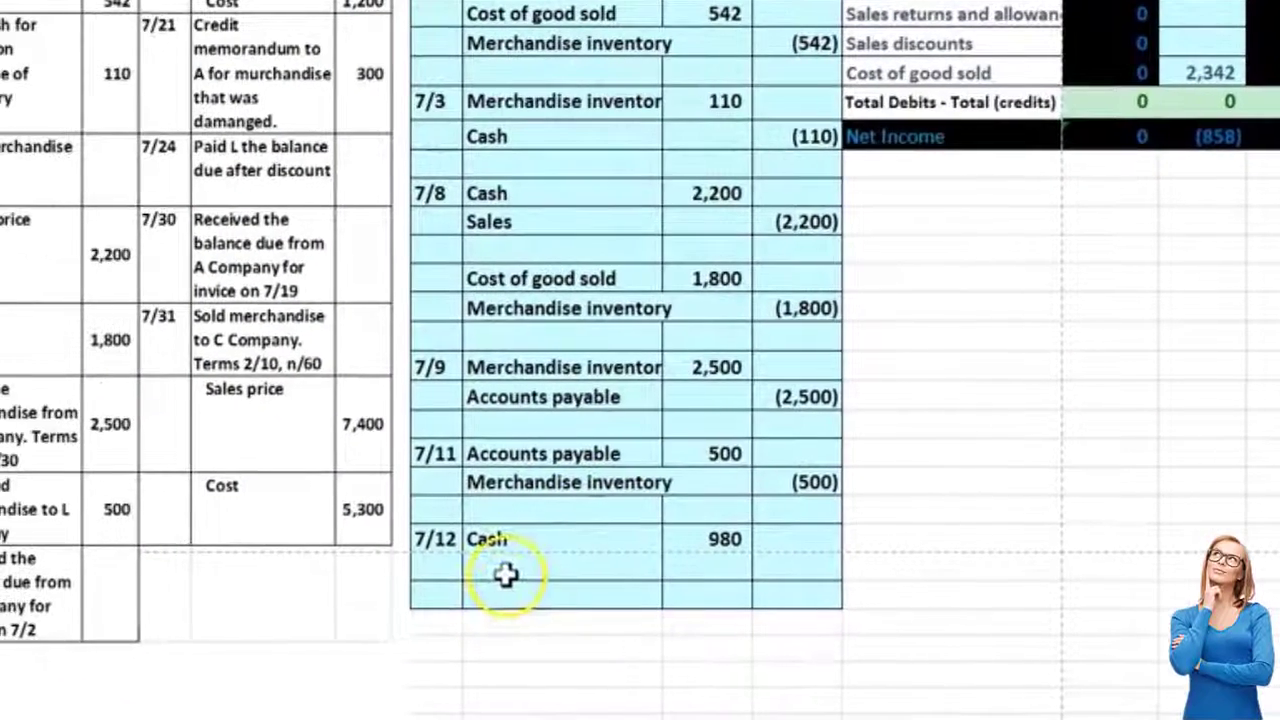
{"action": "left_click", "coordinate": [505, 566]}
{"action": "right_click", "coordinate": [505, 566]}
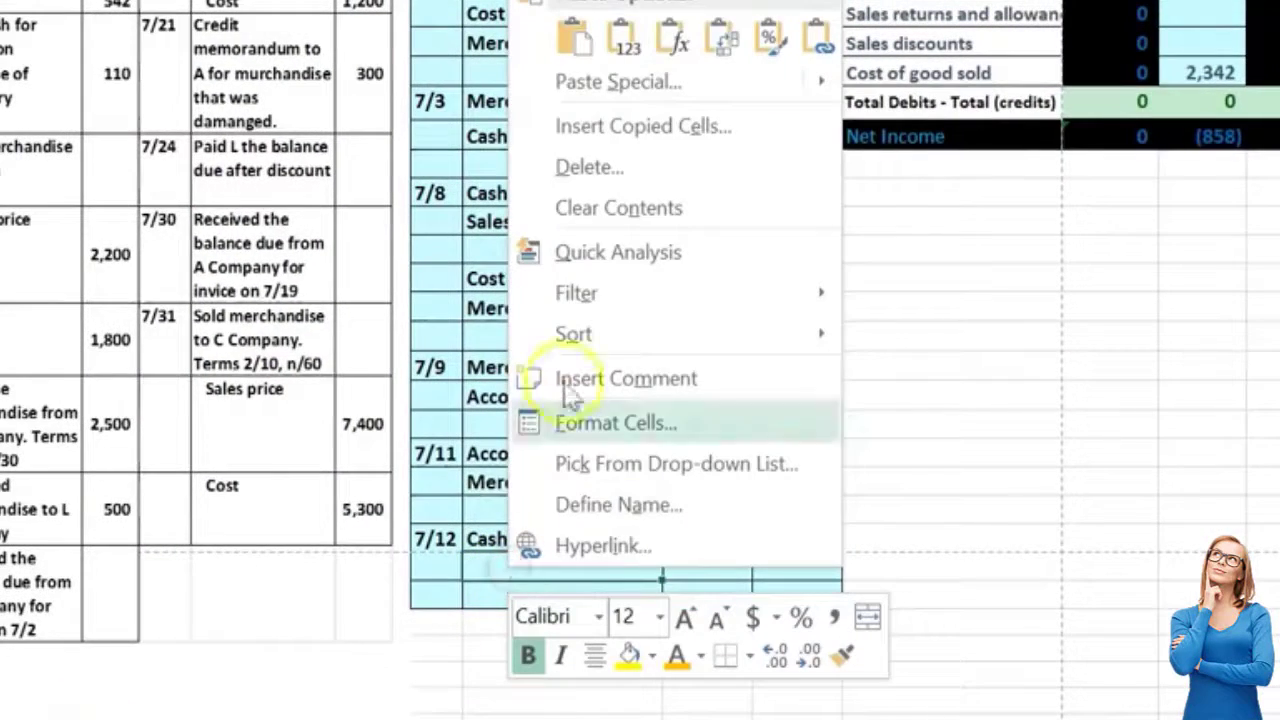
{"action": "left_click", "coordinate": [627, 37]}
Step: Enter -1000 as the Accounts Receivable credit in E30 of the 7/12 entry
{"action": "left_click", "coordinate": [727, 382]}
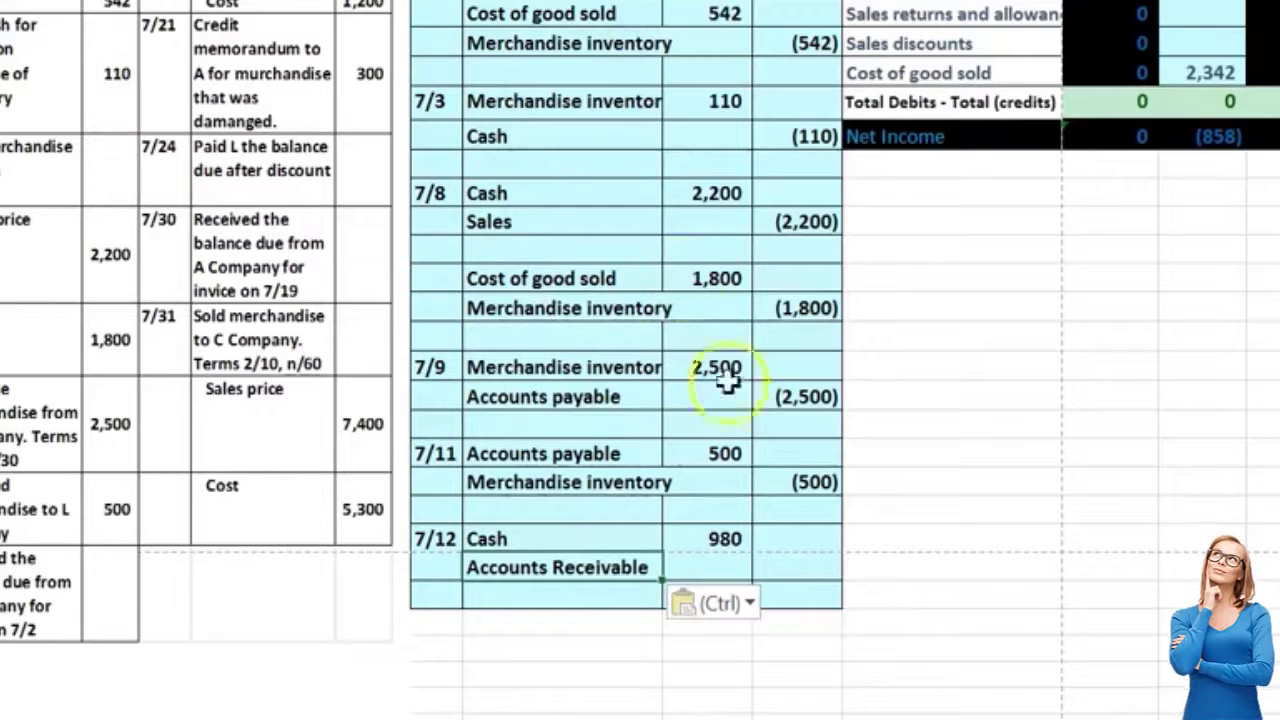
{"action": "left_click", "coordinate": [793, 562]}
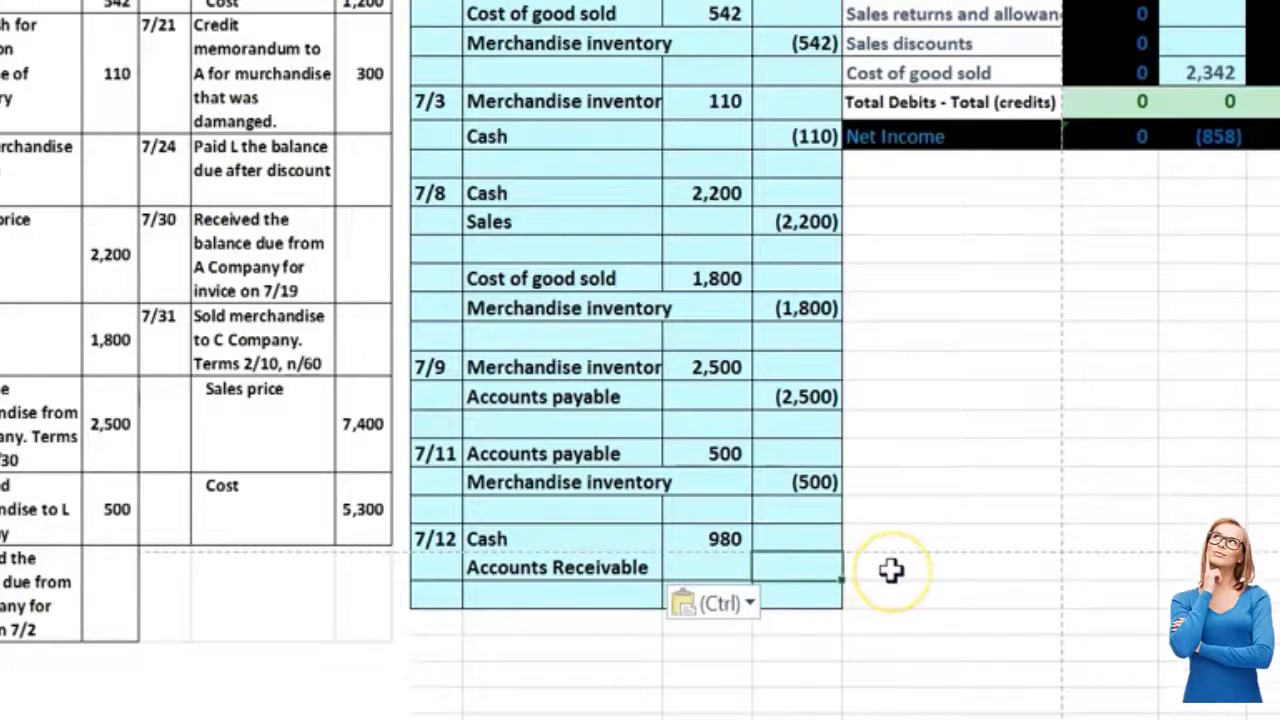
{"action": "type", "text": "-1000"}
{"action": "key", "text": "Return"}
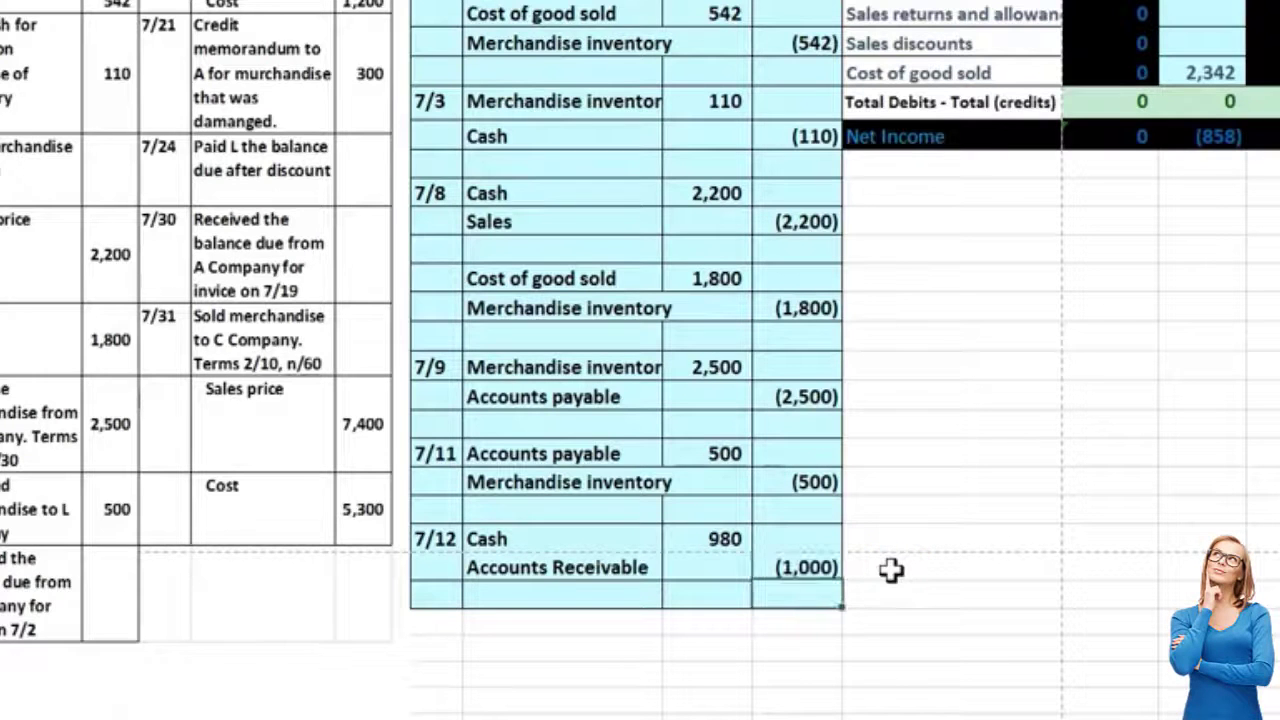